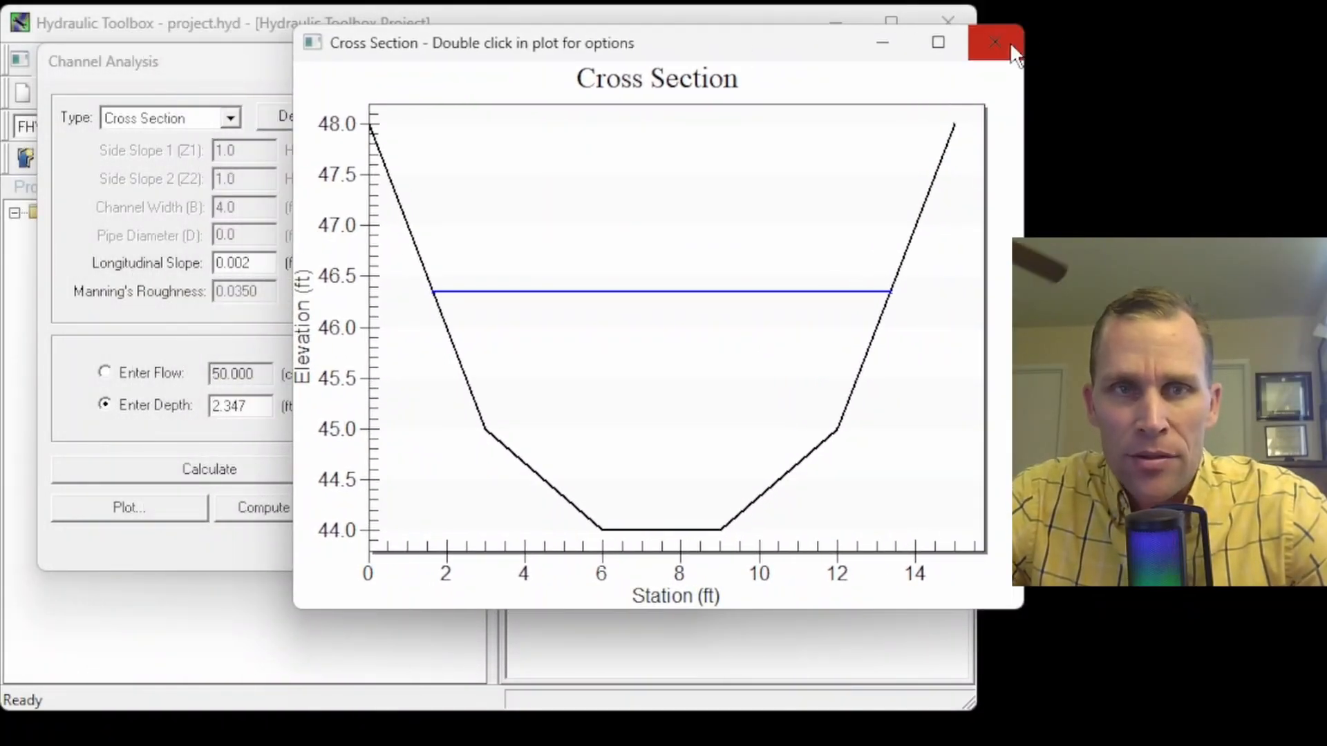
- Close the open plot and calculator, and reopen the project's existing Channel Analysis
{"action": "left_click", "coordinate": [995, 42]}
{"action": "left_click", "coordinate": [690, 59]}
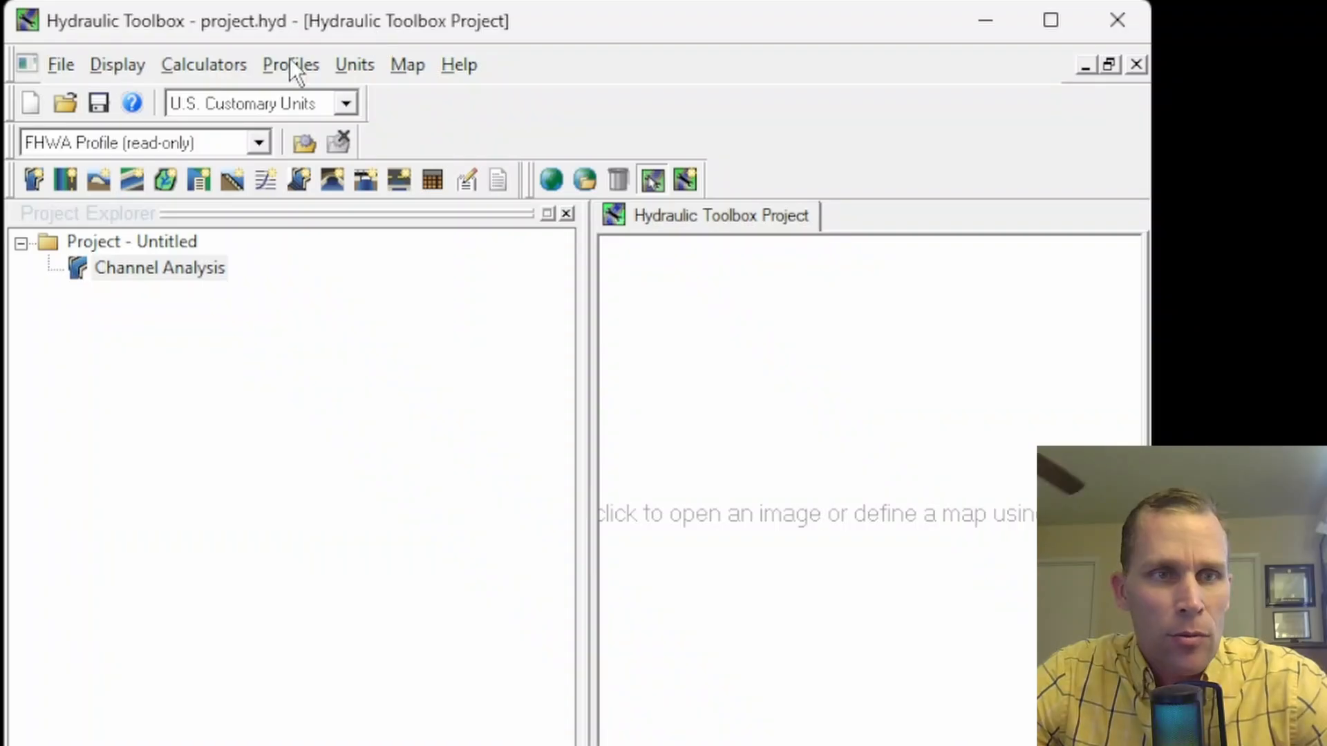
{"action": "left_click", "coordinate": [123, 269]}
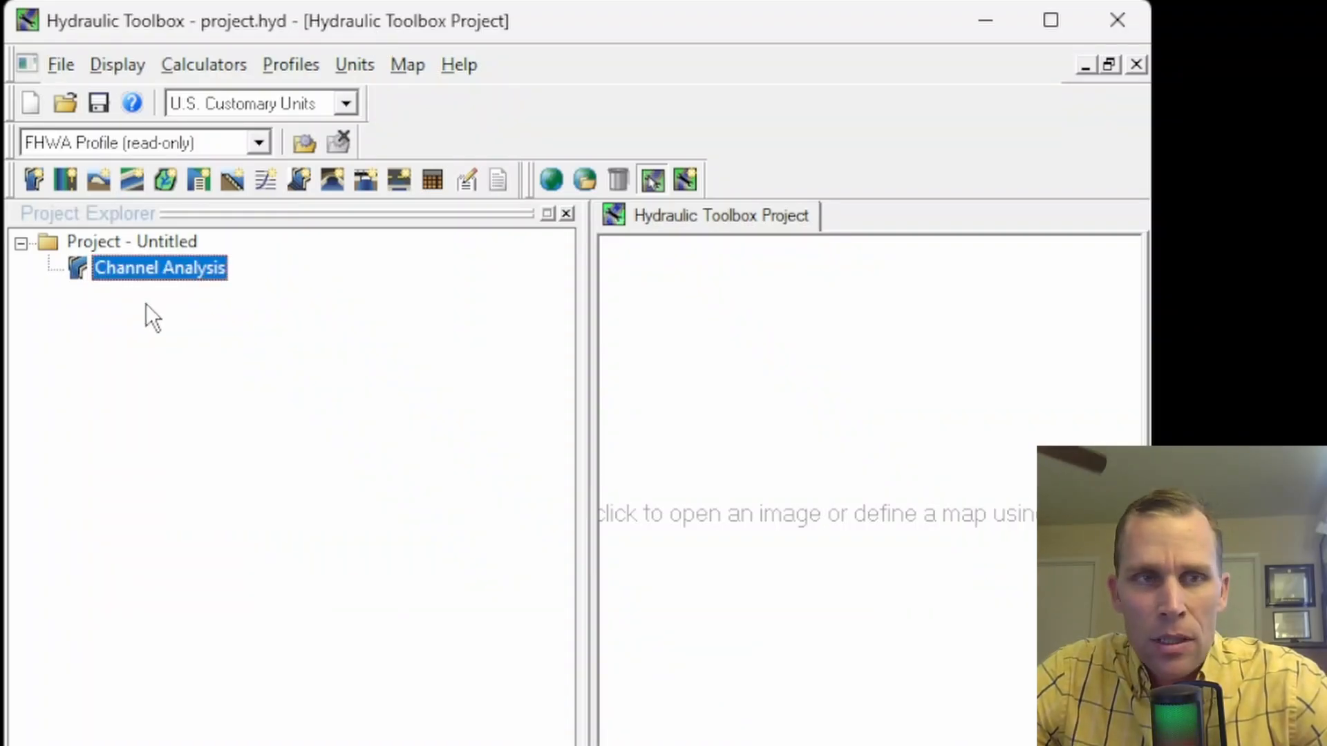
{"action": "right_click", "coordinate": [158, 268]}
{"action": "left_click", "coordinate": [190, 283]}
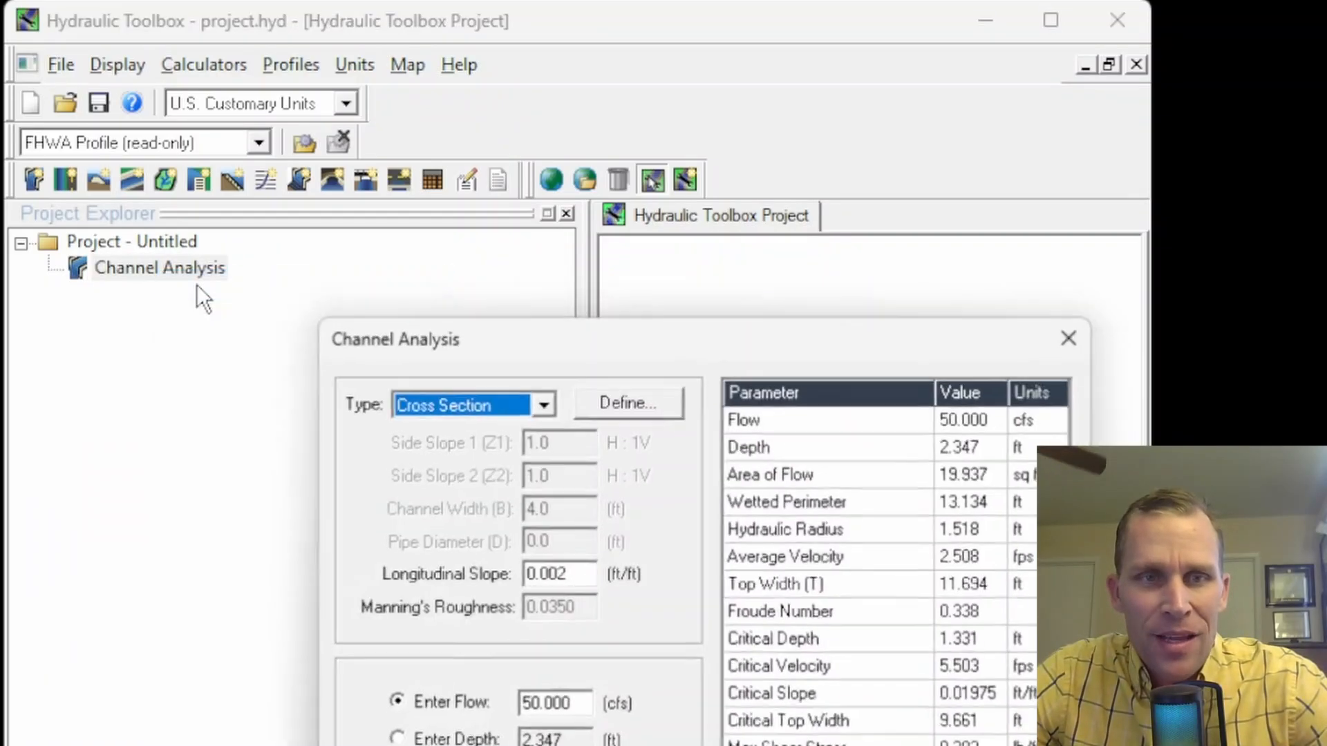
{"action": "left_click_drag", "start_coordinate": [425, 350], "coordinate": [168, 102]}
- Plot the channel's cross section with its water surface, and close the plot
{"action": "left_click", "coordinate": [163, 608]}
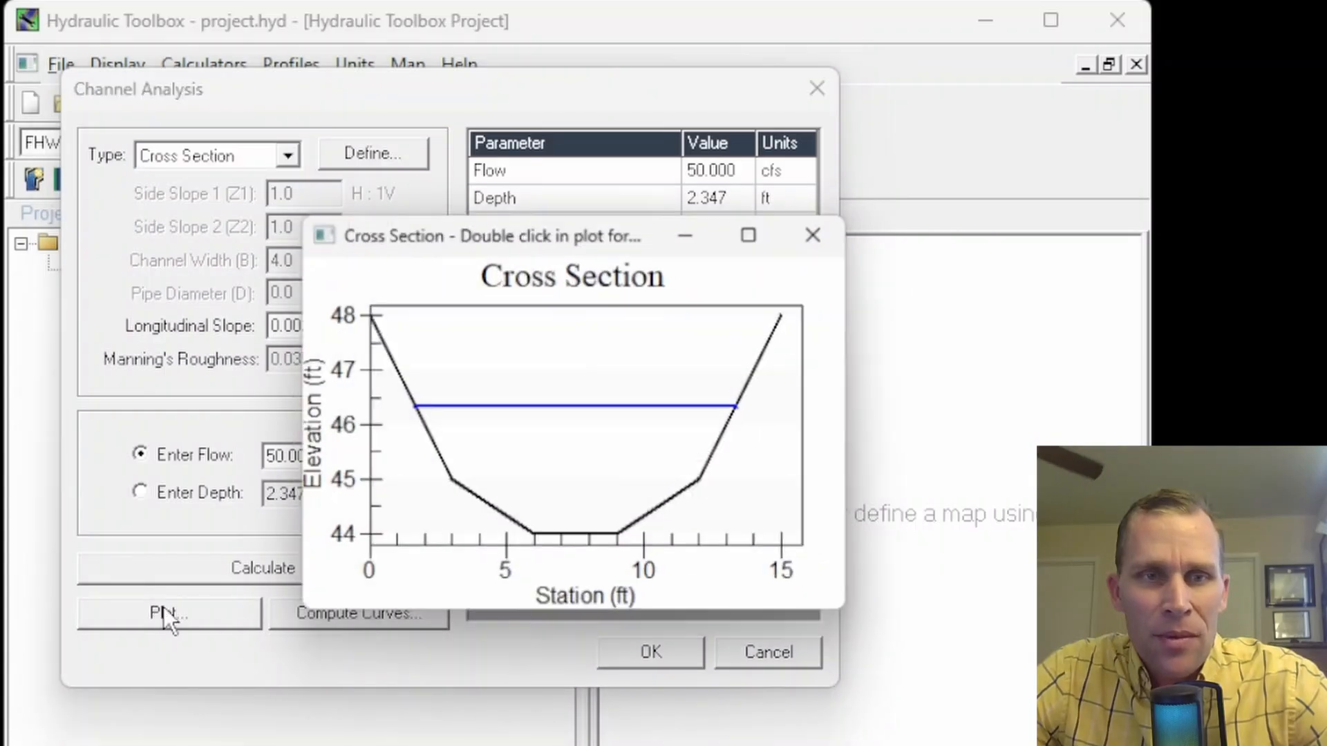
{"action": "left_click_drag", "start_coordinate": [511, 225], "coordinate": [306, 93]}
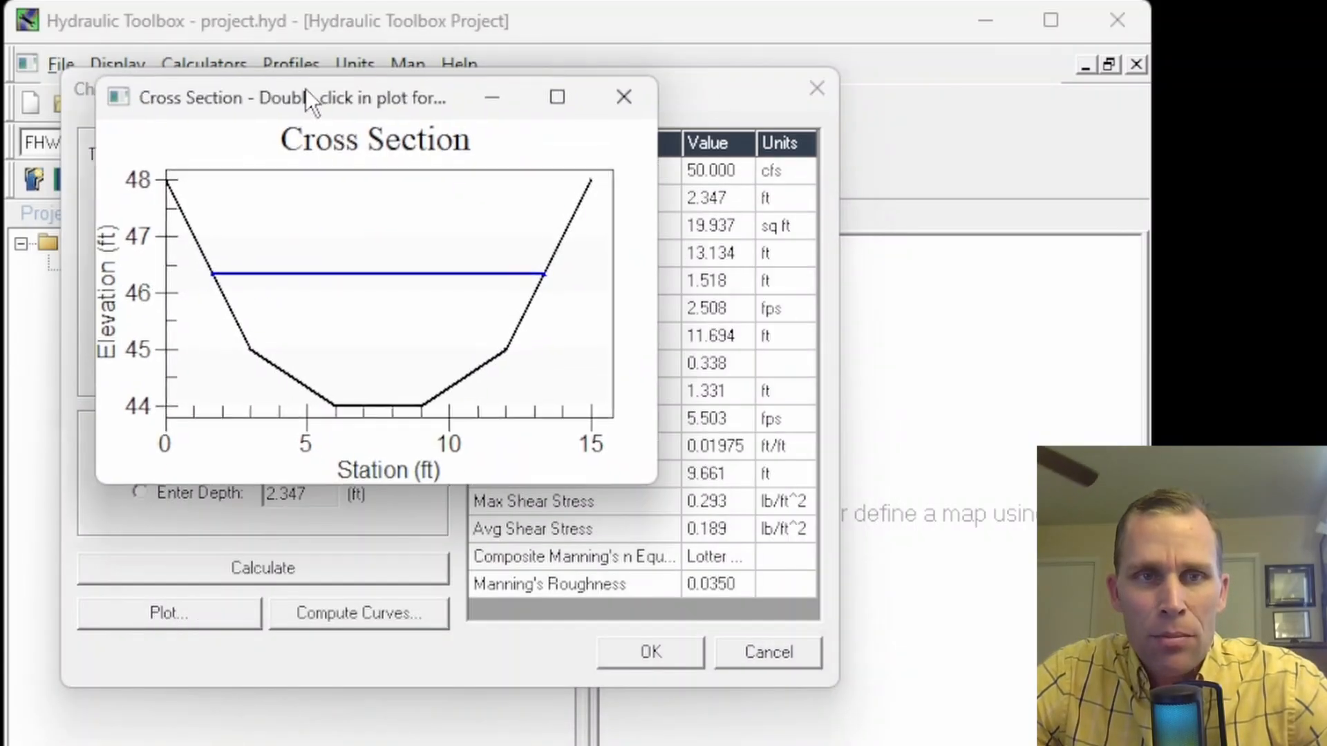
{"action": "left_click", "coordinate": [626, 95]}
- Compute the Flow vs. Depth curve with 10 increments, and close the curve and the channel analysis
{"action": "left_click", "coordinate": [350, 611]}
{"action": "left_click", "coordinate": [426, 647]}
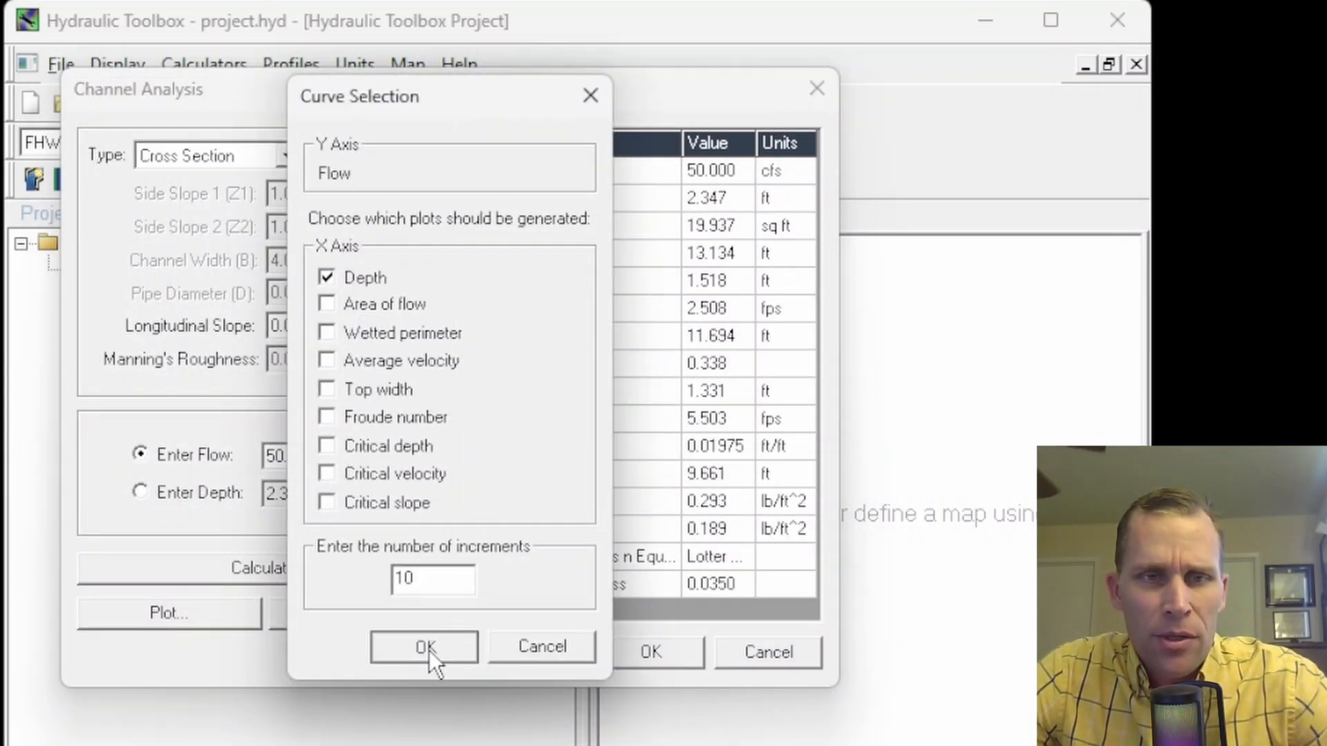
{"action": "left_click_drag", "start_coordinate": [446, 72], "coordinate": [465, 73]}
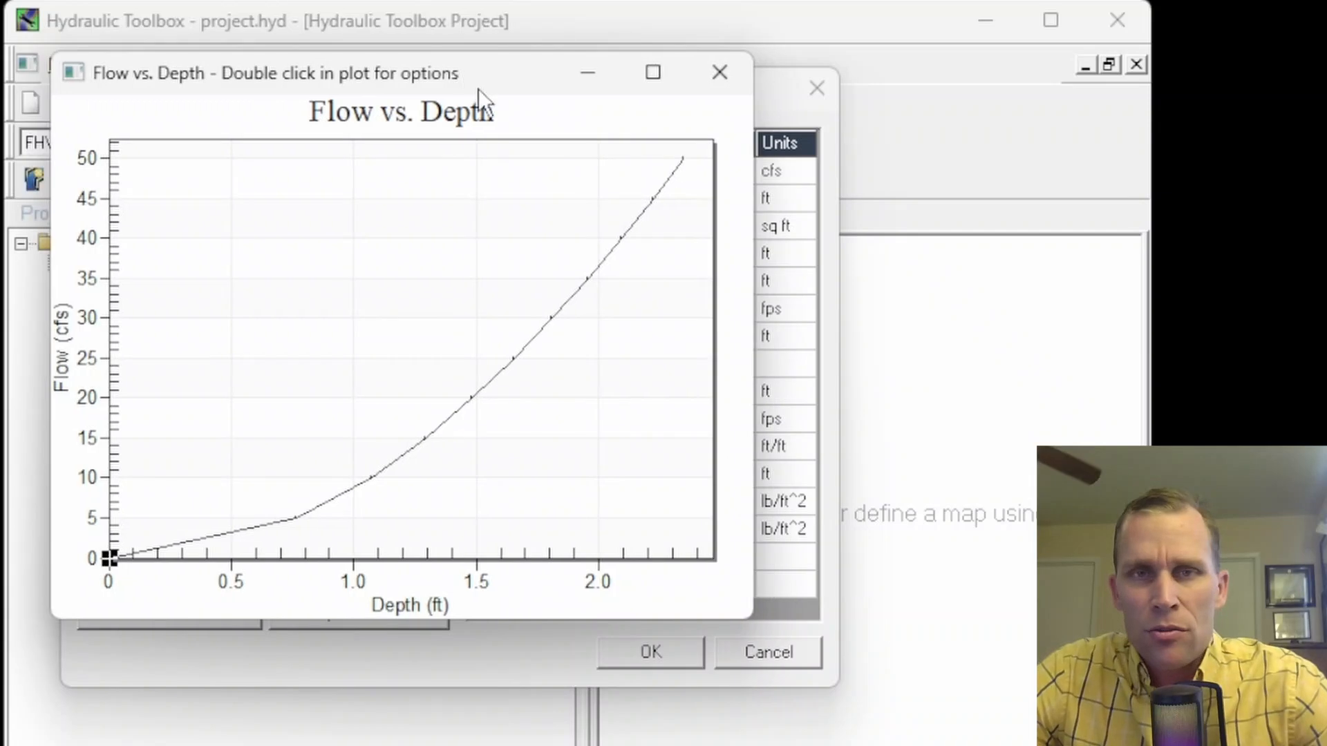
{"action": "left_click", "coordinate": [717, 72]}
{"action": "left_click", "coordinate": [818, 87]}
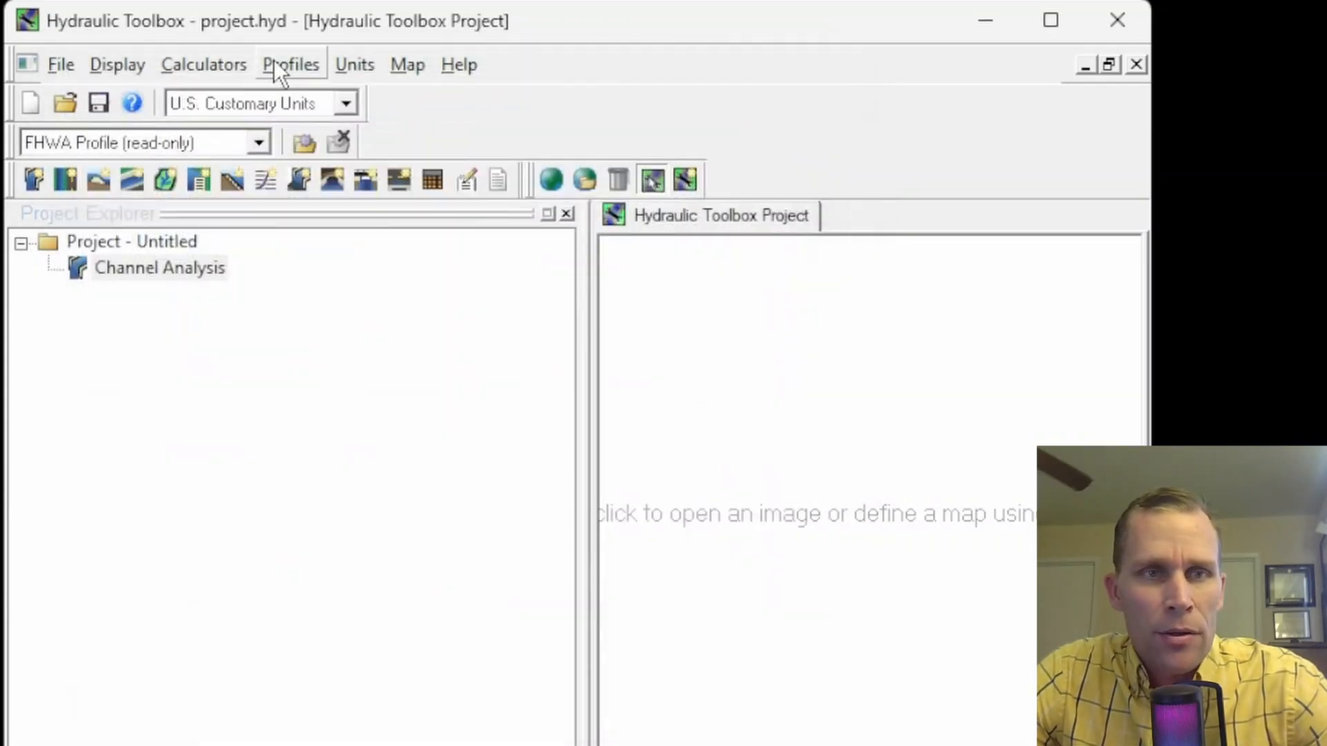
- Reopen the existing channel analysis and plot its cross section in an enlarged window
{"action": "left_click", "coordinate": [230, 64]}
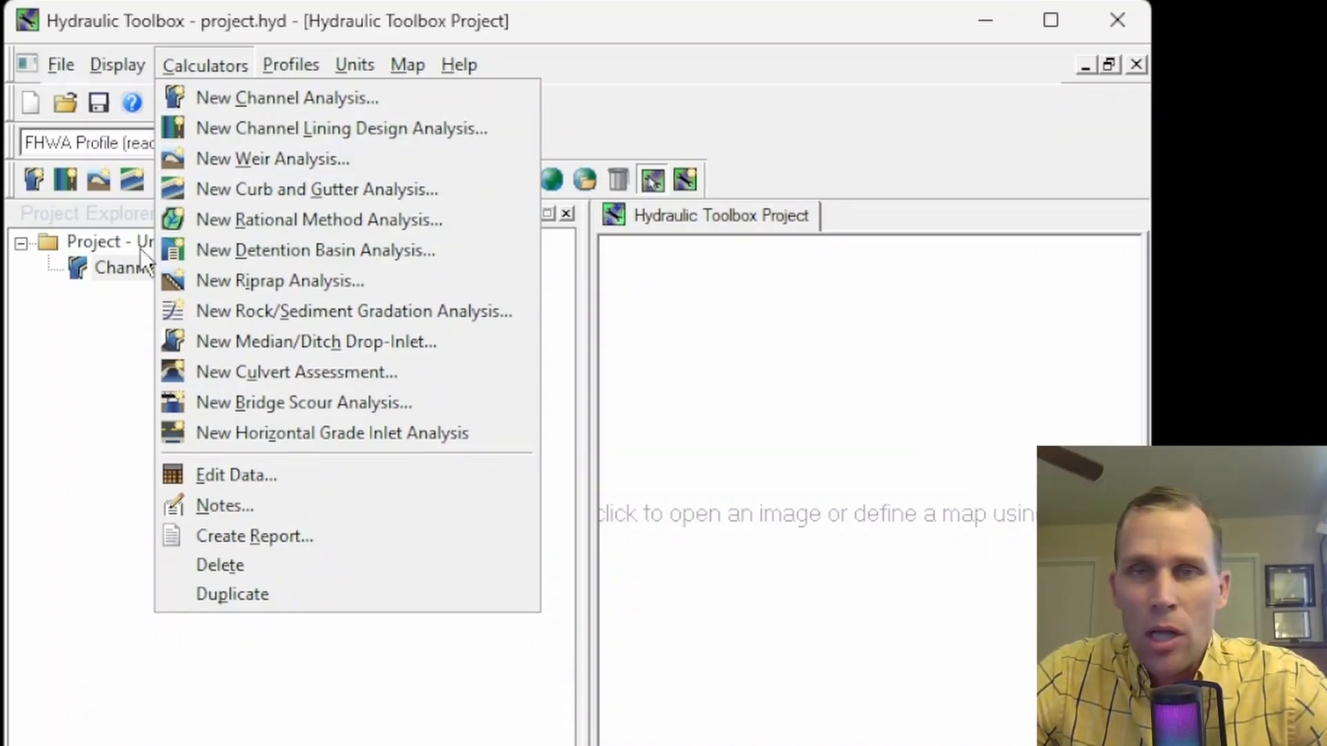
{"action": "left_click", "coordinate": [126, 275]}
{"action": "double_click", "coordinate": [125, 271]}
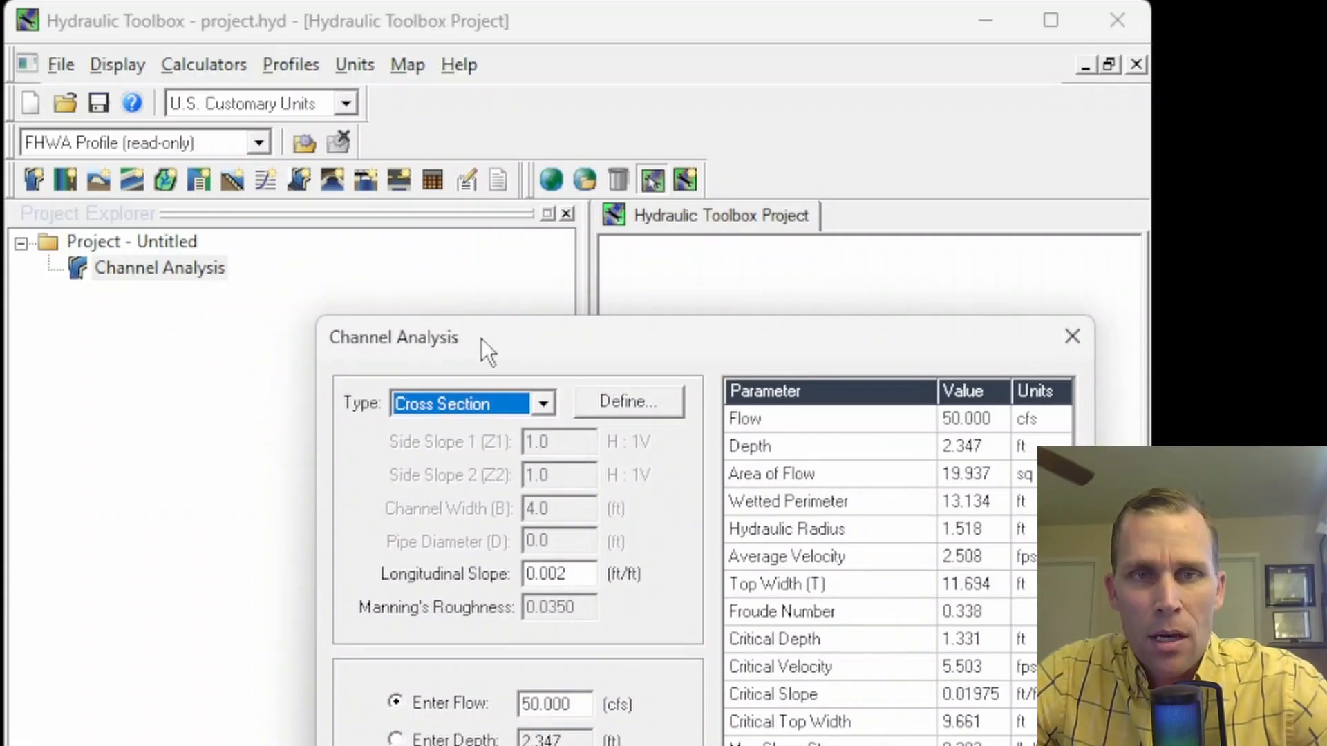
{"action": "left_click_drag", "start_coordinate": [481, 338], "coordinate": [226, 76]}
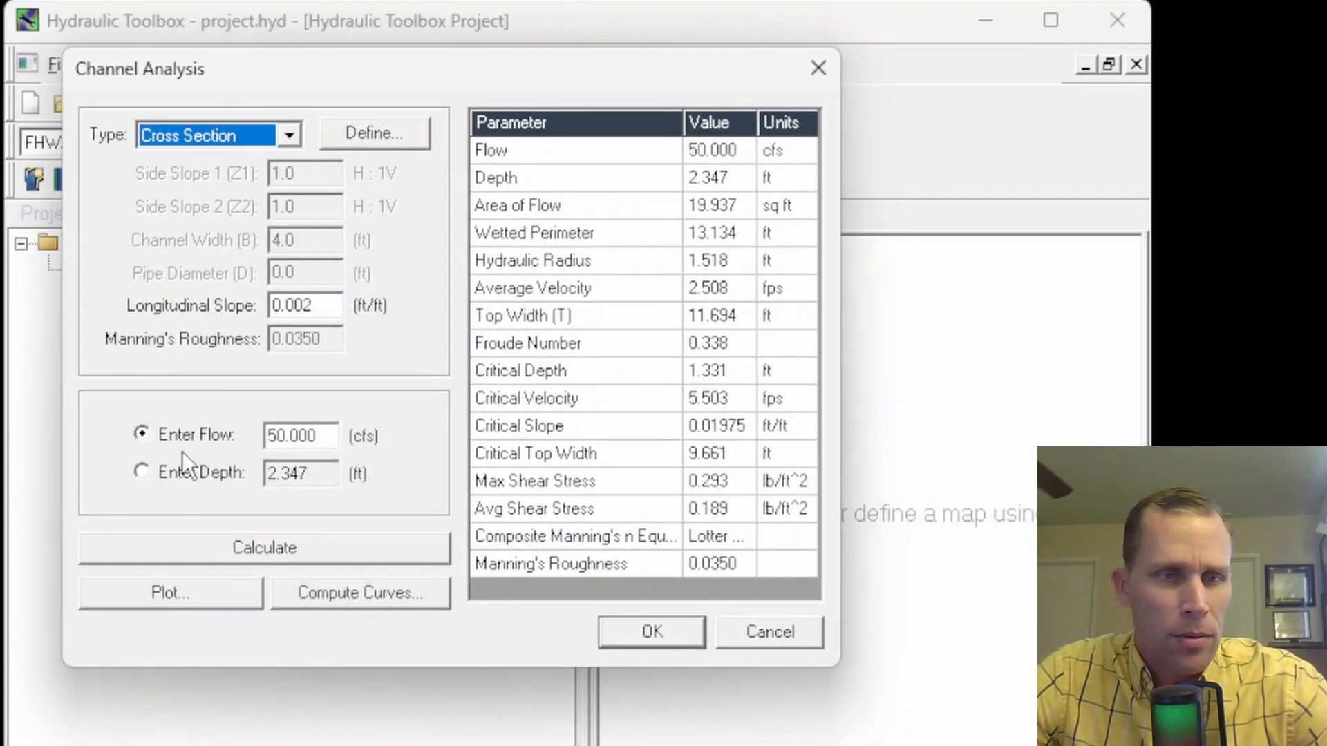
{"action": "left_click", "coordinate": [209, 589]}
{"action": "left_click_drag", "start_coordinate": [522, 206], "coordinate": [292, 36]}
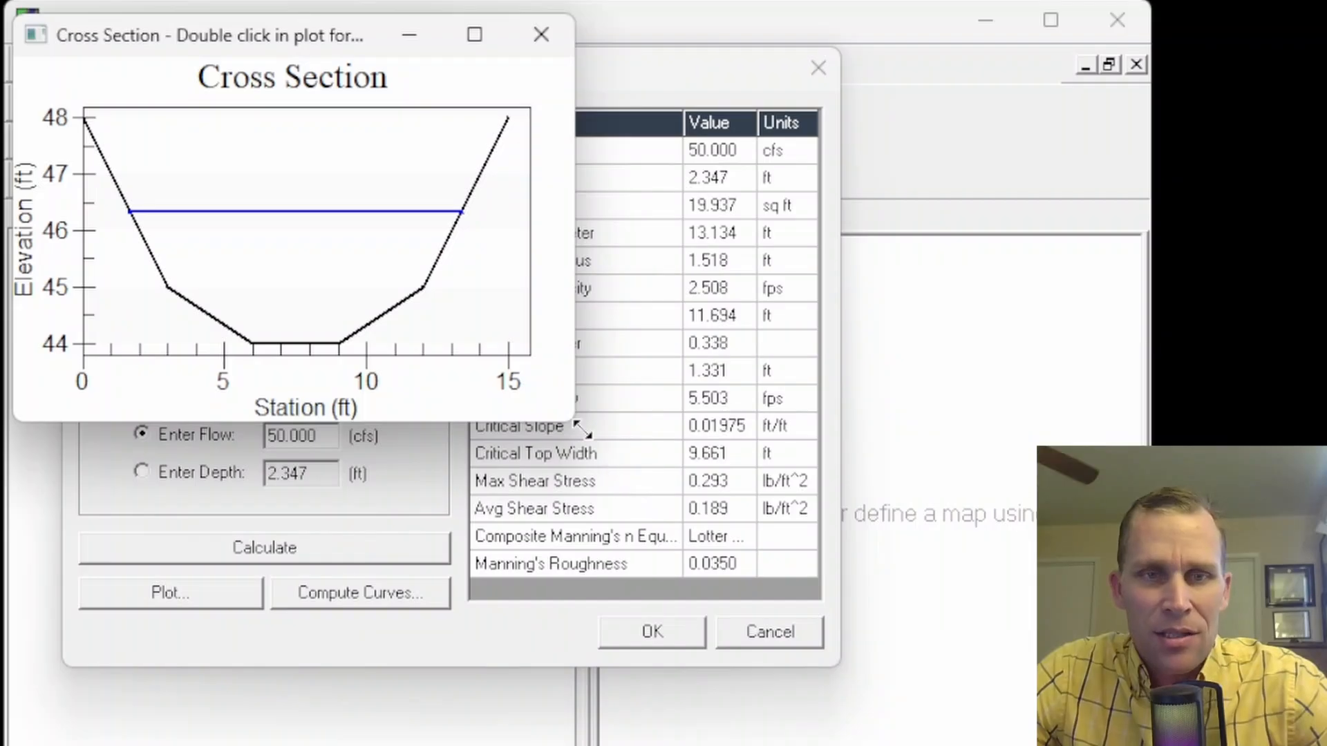
{"action": "left_click_drag", "start_coordinate": [582, 429], "coordinate": [897, 700]}
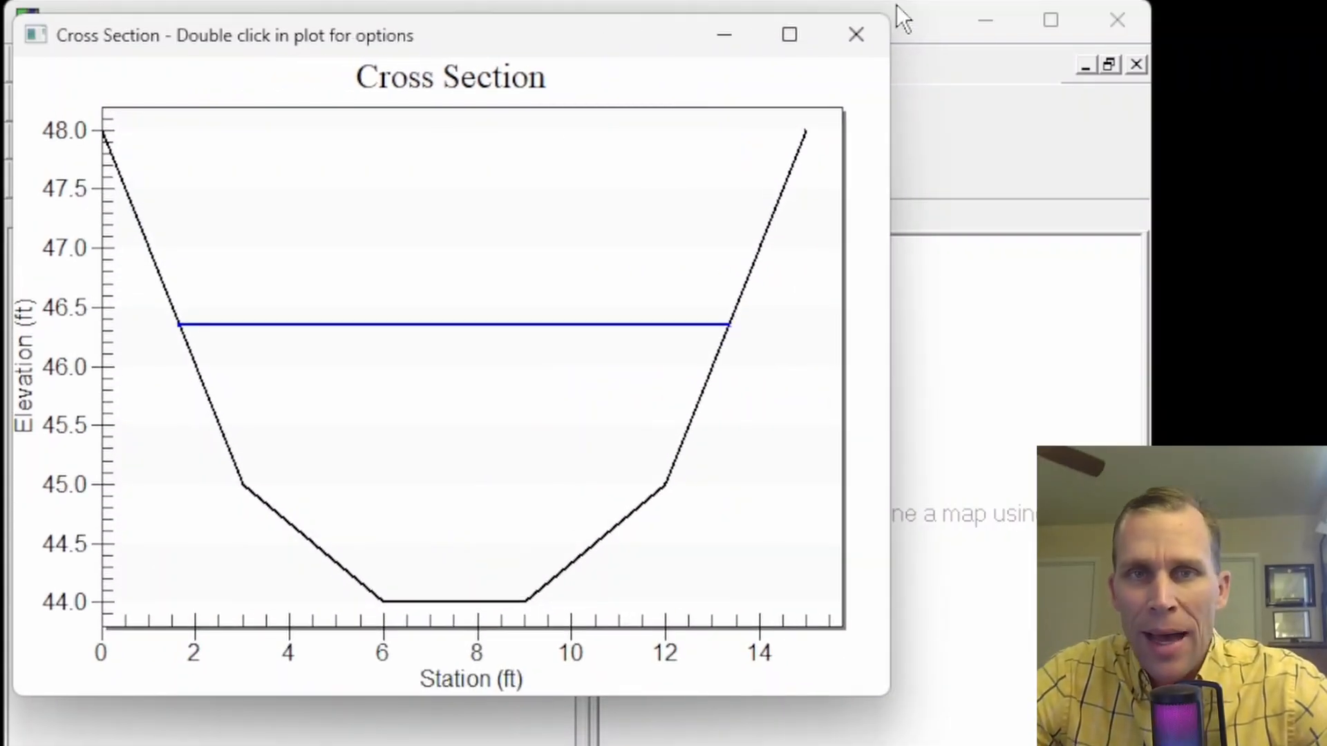
{"action": "left_click_drag", "start_coordinate": [593, 36], "coordinate": [592, 29]}
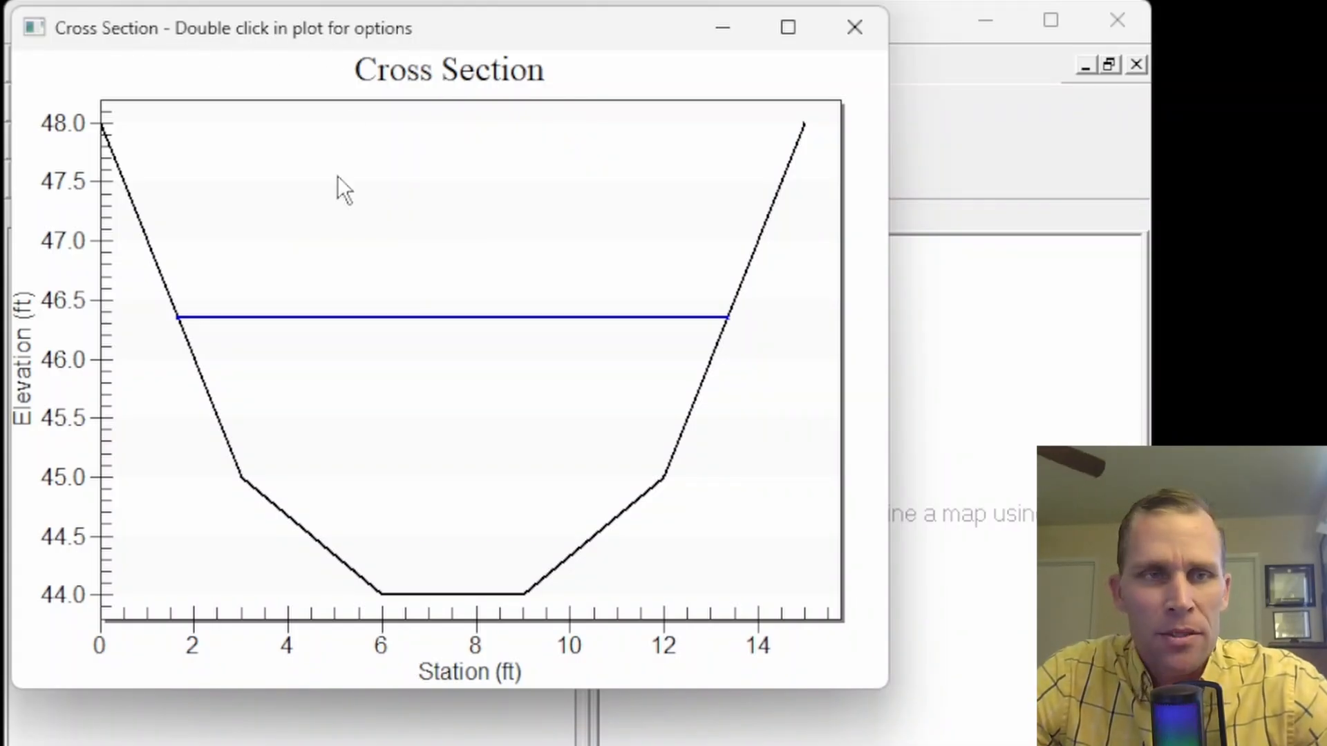
- Examine the cross-section plot's General, Plot, Axis, Font, Color and Style customization options, and leave them without changes
{"action": "double_click", "coordinate": [367, 184]}
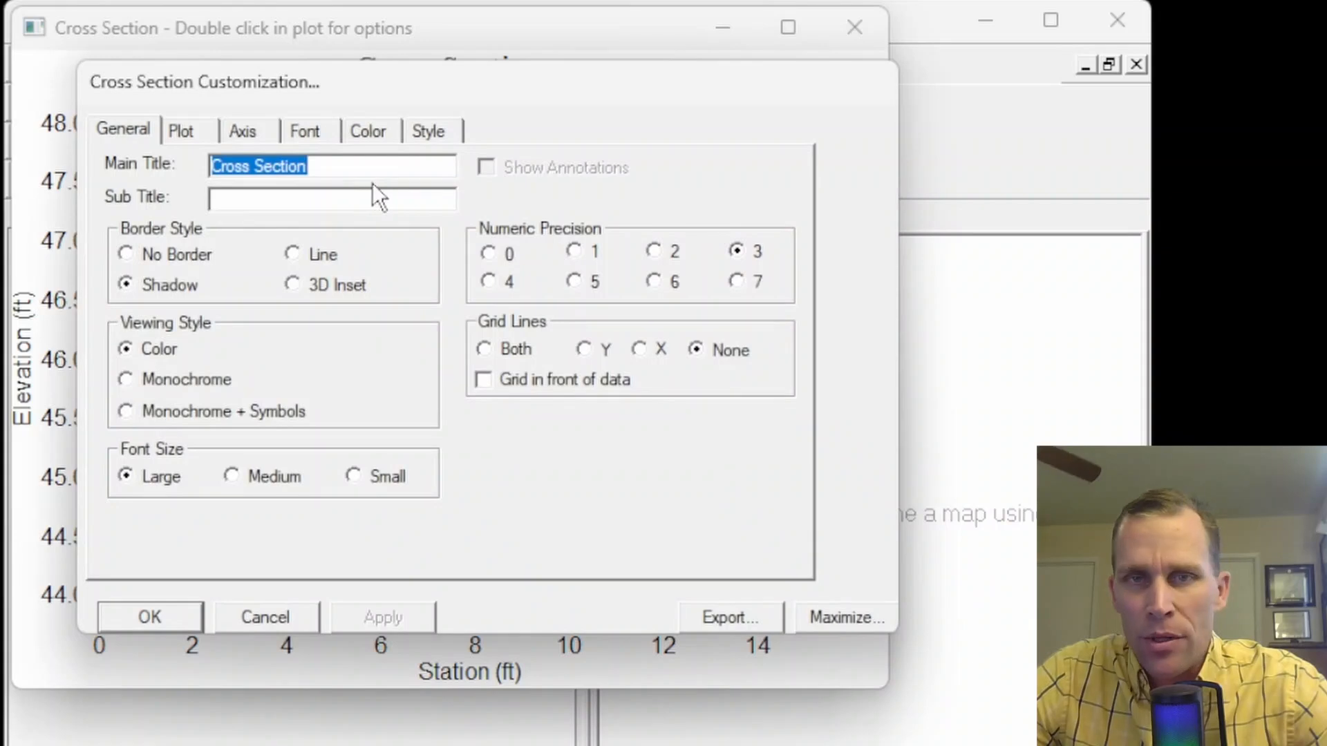
{"action": "left_click_drag", "start_coordinate": [437, 92], "coordinate": [937, 58]}
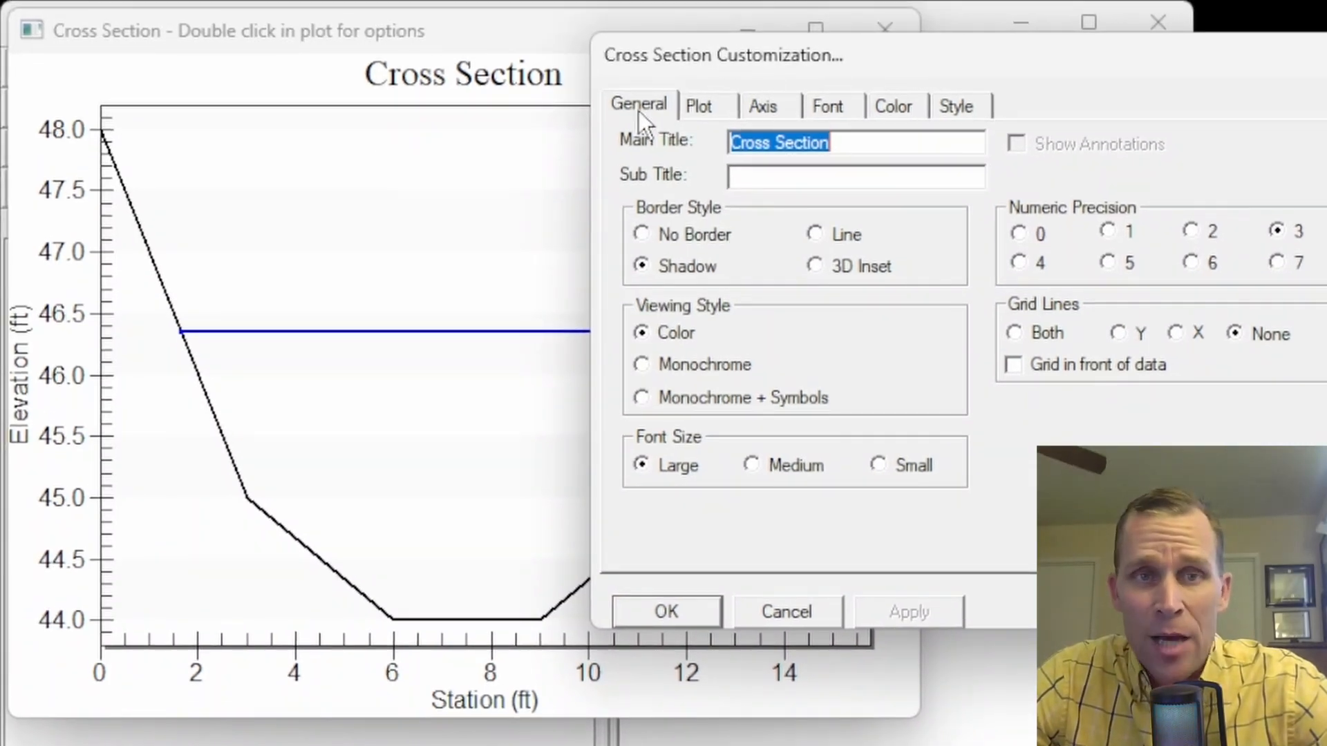
{"action": "left_click", "coordinate": [638, 111]}
{"action": "left_click", "coordinate": [710, 105]}
{"action": "left_click", "coordinate": [789, 105]}
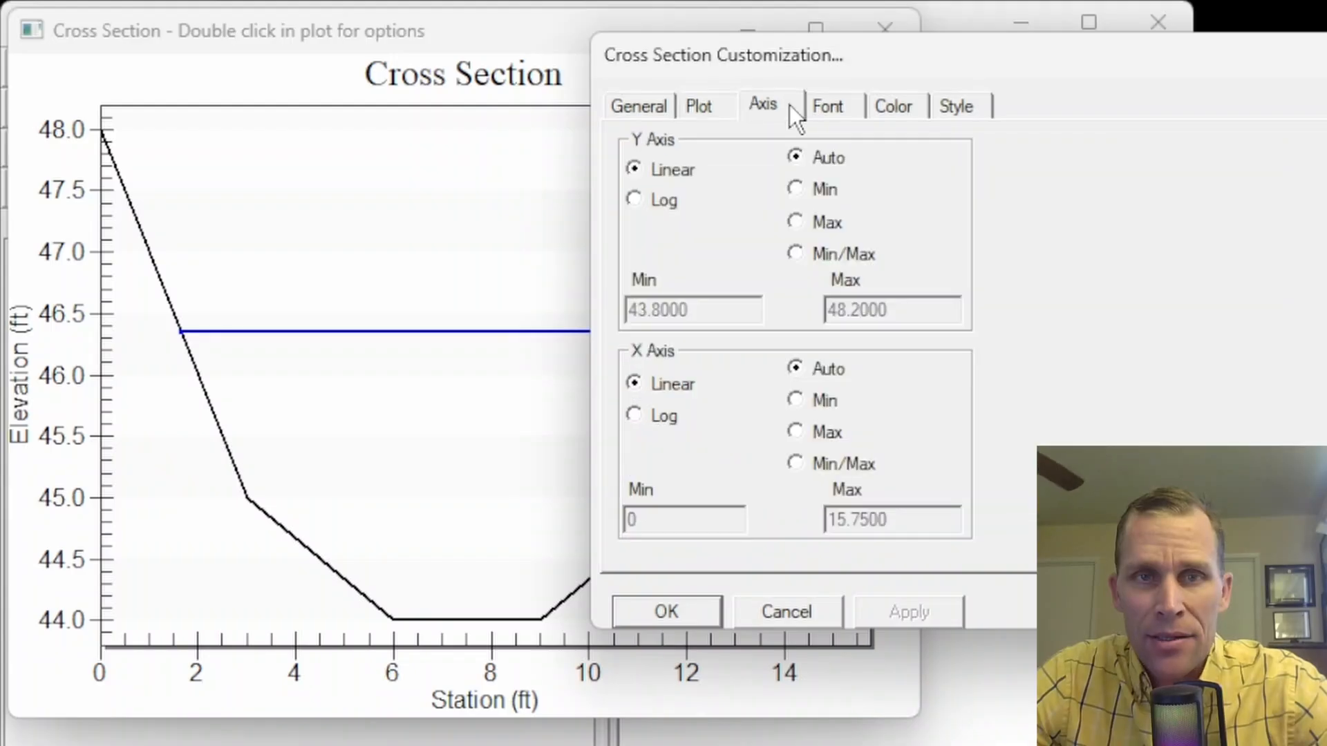
{"action": "left_click", "coordinate": [829, 105]}
{"action": "left_click", "coordinate": [890, 107]}
{"action": "left_click", "coordinate": [968, 107]}
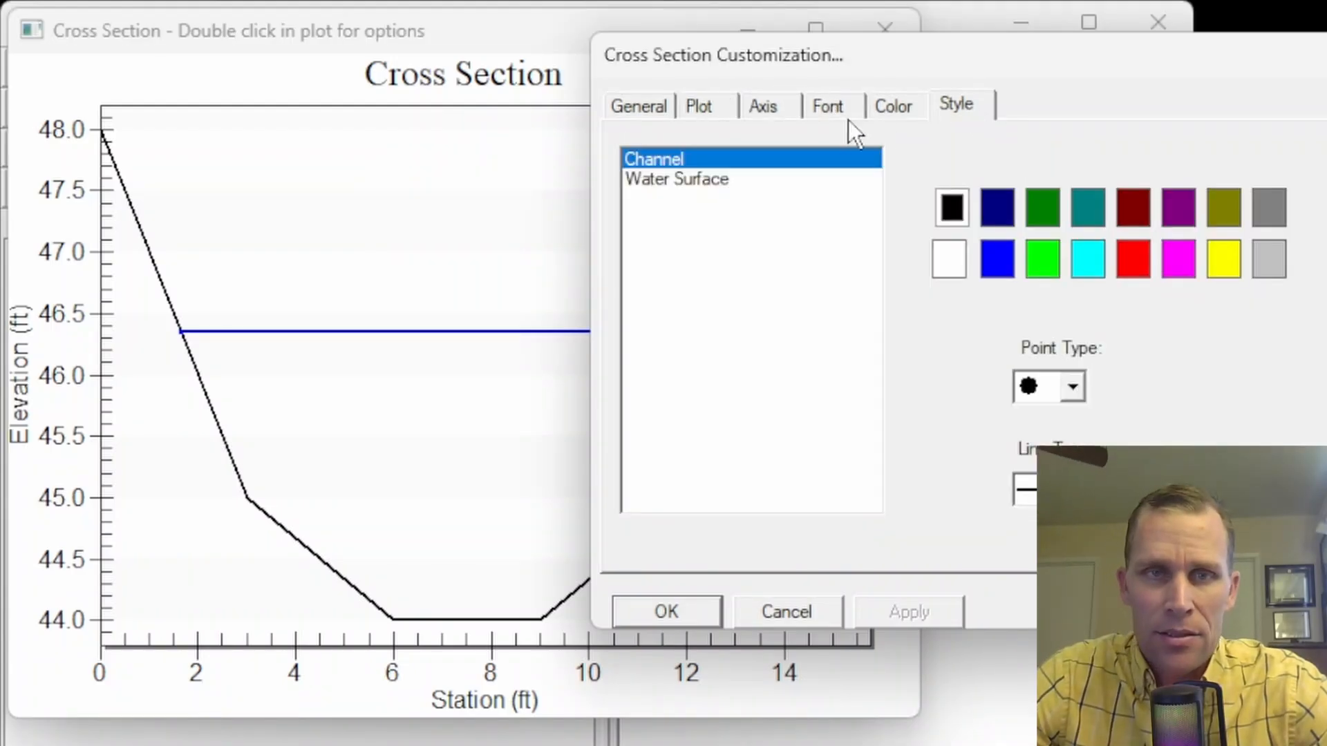
{"action": "left_click", "coordinate": [646, 107]}
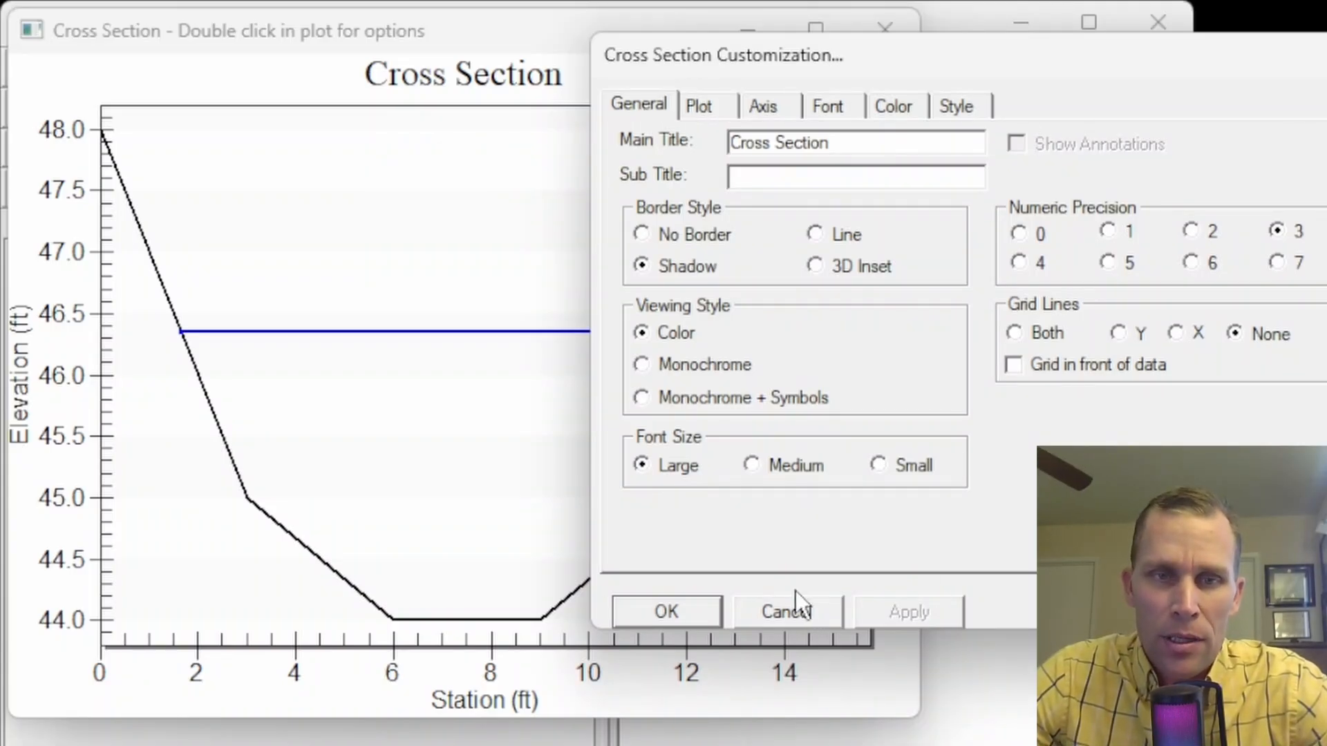
{"action": "left_click", "coordinate": [784, 615]}
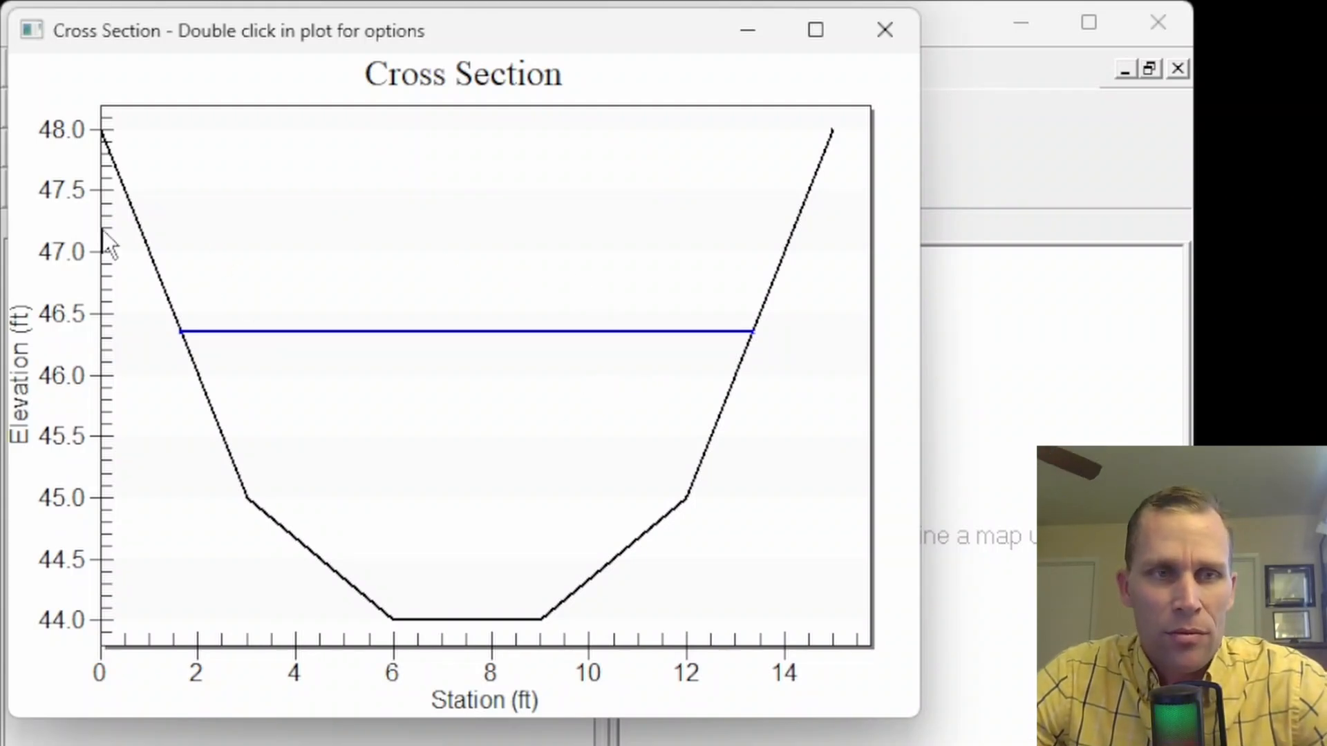
- Zoom the cross-section plot in on where the water surface meets the left bank, and close the plot
{"action": "left_click_drag", "start_coordinate": [122, 239], "coordinate": [822, 415]}
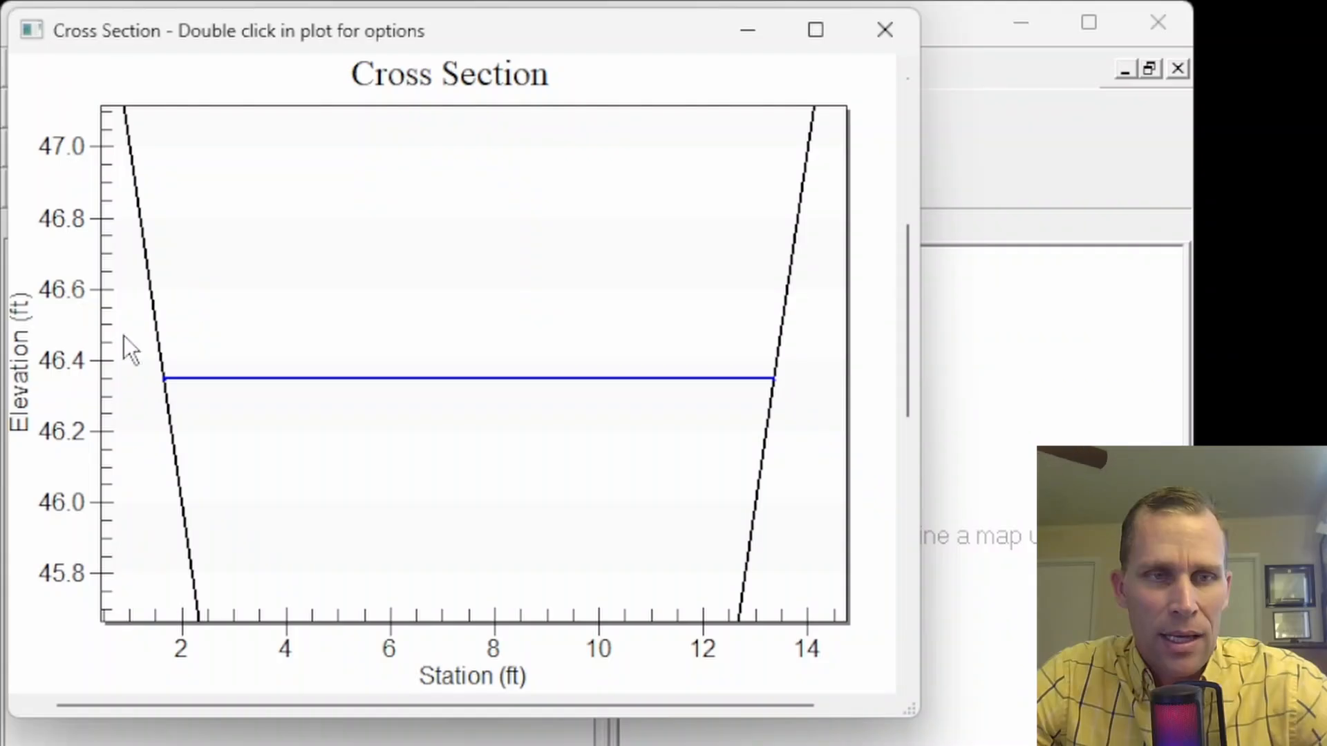
{"action": "left_click_drag", "start_coordinate": [118, 327], "coordinate": [470, 474]}
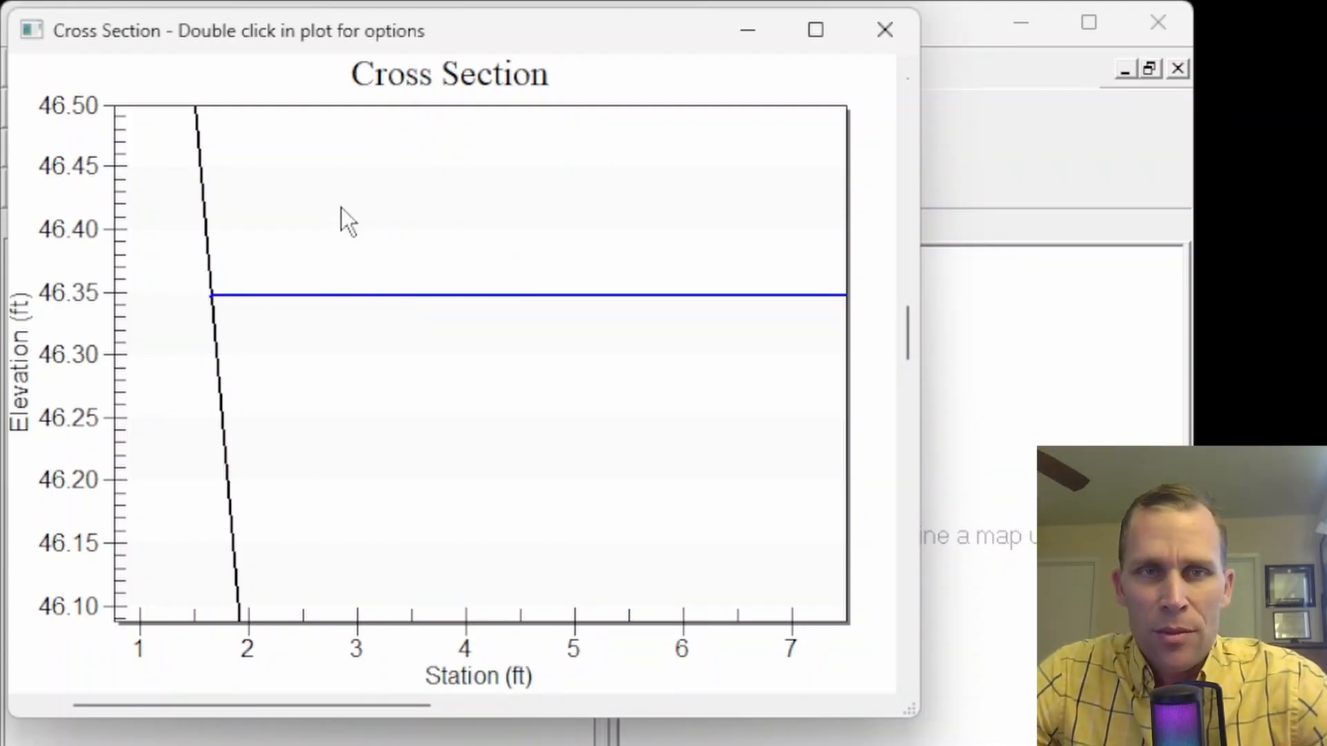
{"action": "left_click", "coordinate": [885, 31]}
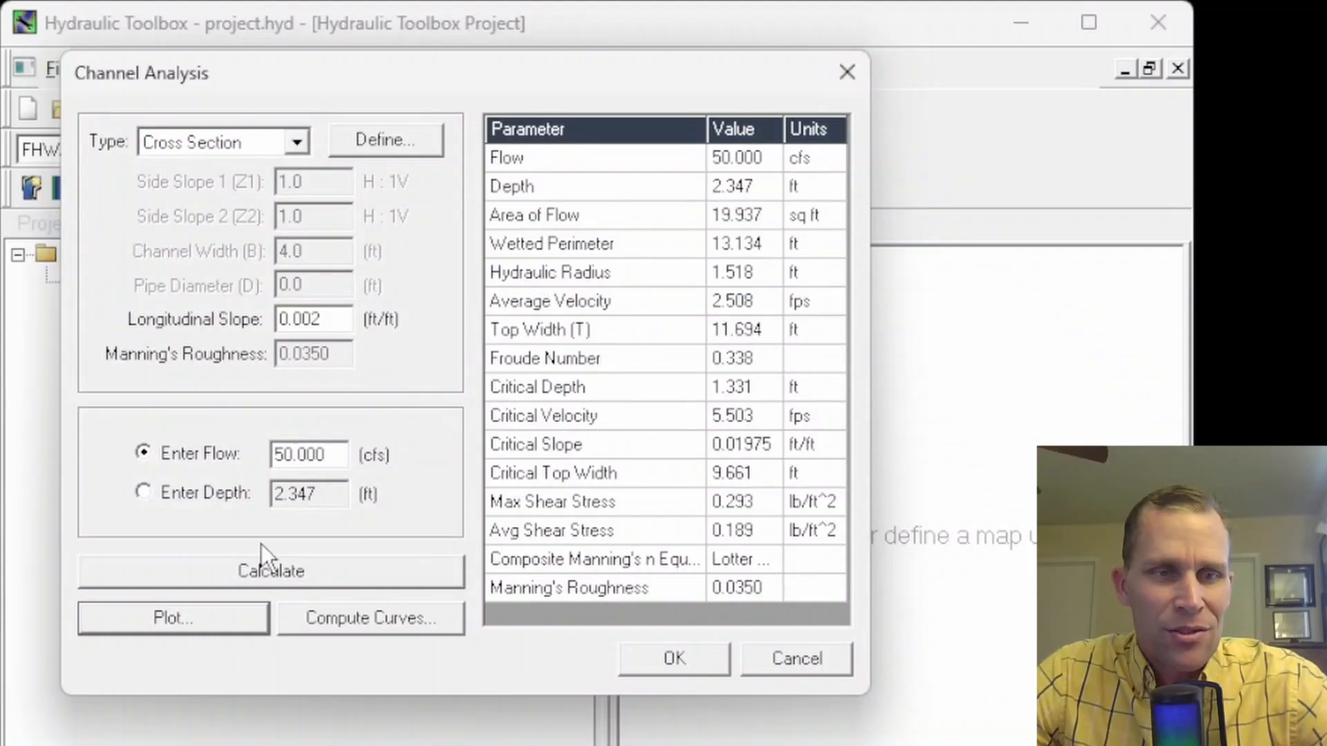
- Plot the cross section again and enlarge its window beside the channel analysis results
{"action": "left_click", "coordinate": [173, 618]}
{"action": "left_click_drag", "start_coordinate": [498, 246], "coordinate": [209, 43]}
{"action": "left_click_drag", "start_coordinate": [600, 445], "coordinate": [880, 689]}
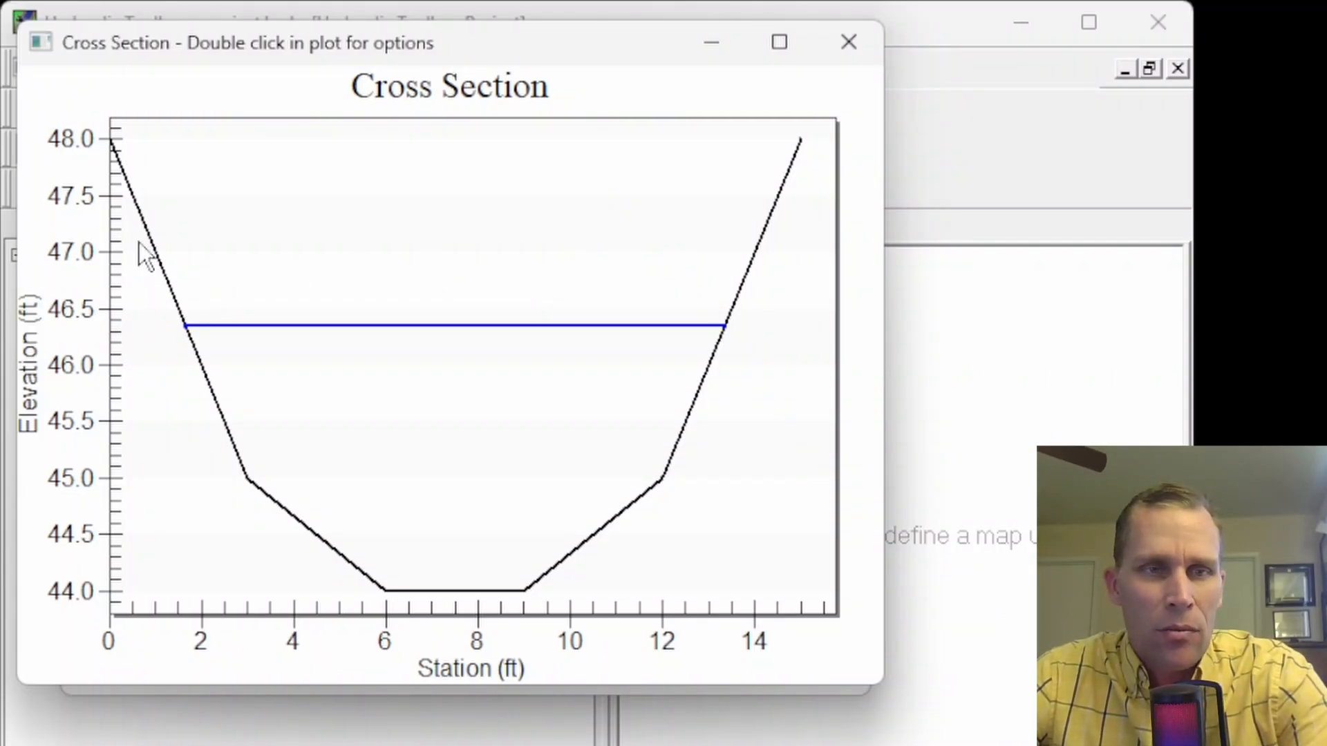
- Zoom in around the water surface, inspect both channel banks along the station axis, and close the plot
{"action": "left_click_drag", "start_coordinate": [132, 240], "coordinate": [502, 453]}
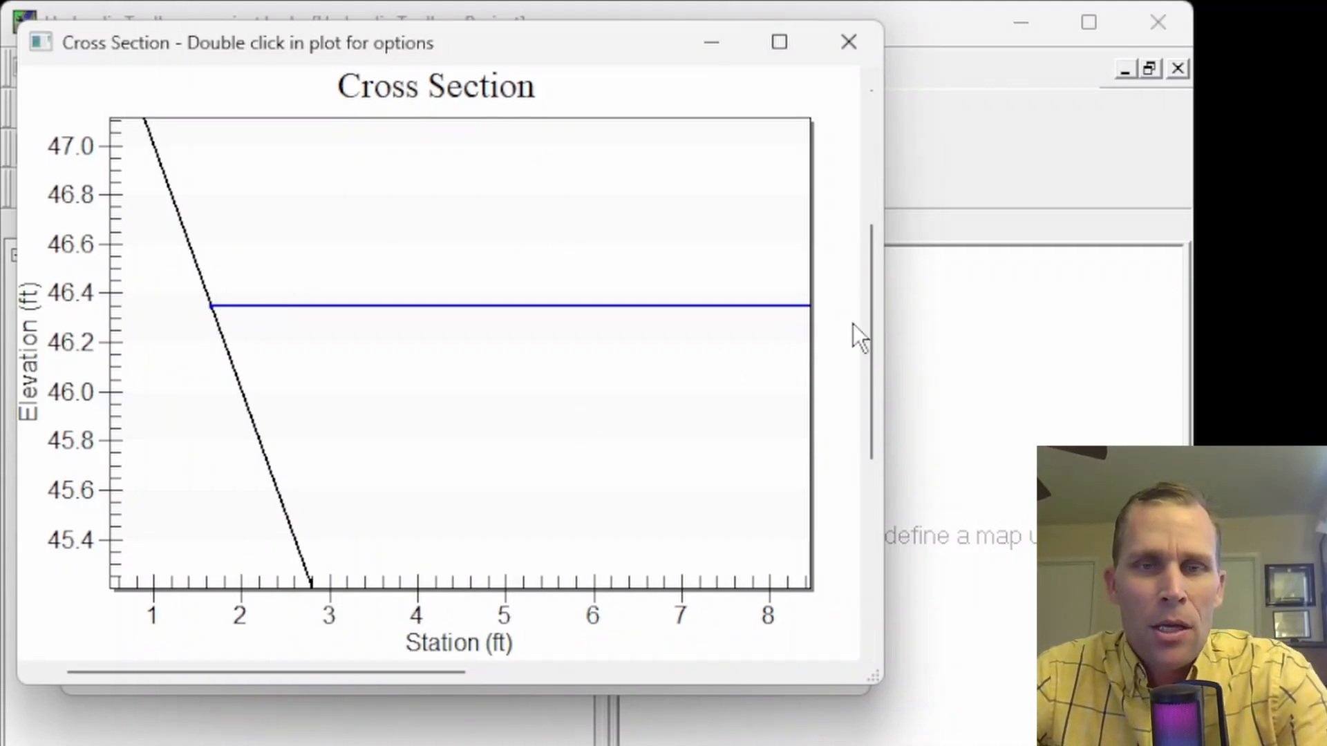
{"action": "mouse_move", "coordinate": [874, 340]}
{"action": "left_mouse_down"}
{"action": "mouse_move", "coordinate": [880, 254]}
{"action": "mouse_move", "coordinate": [898, 351]}
{"action": "mouse_move", "coordinate": [871, 339]}
{"action": "left_mouse_up"}
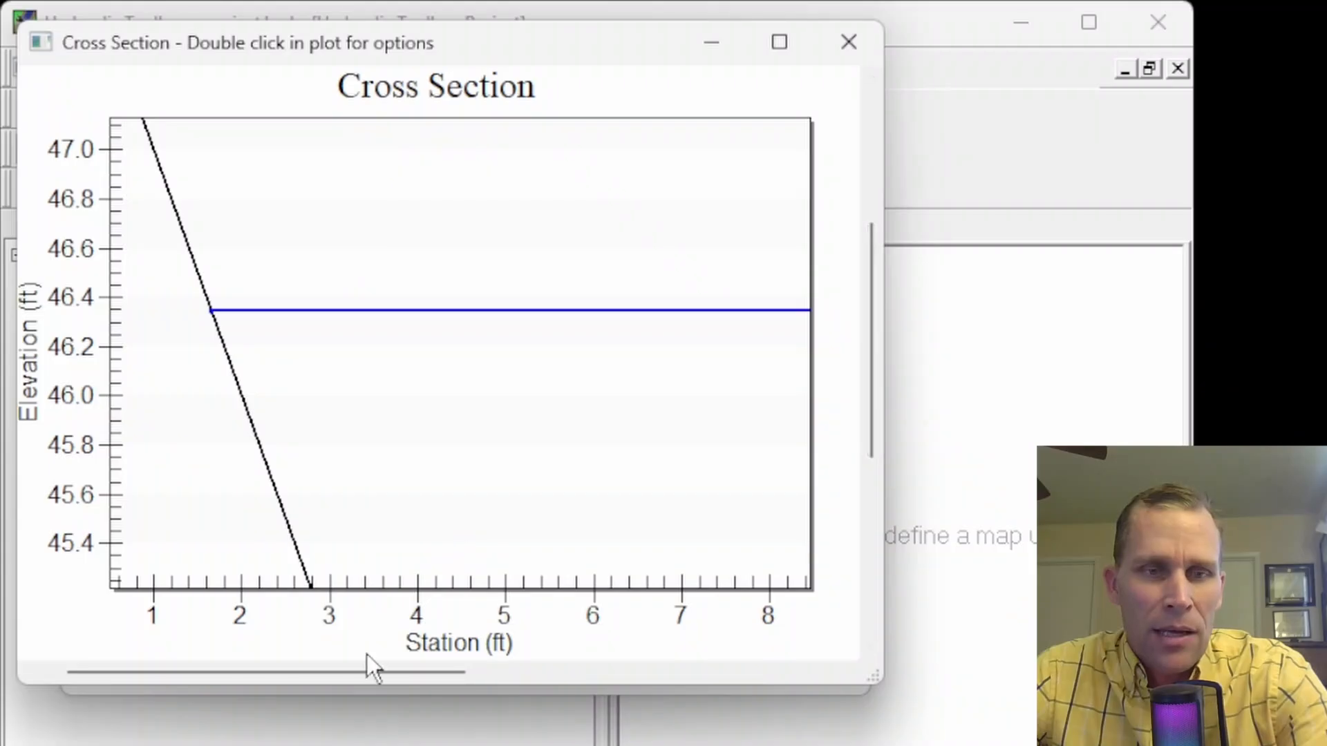
{"action": "left_click_drag", "start_coordinate": [369, 669], "coordinate": [317, 680]}
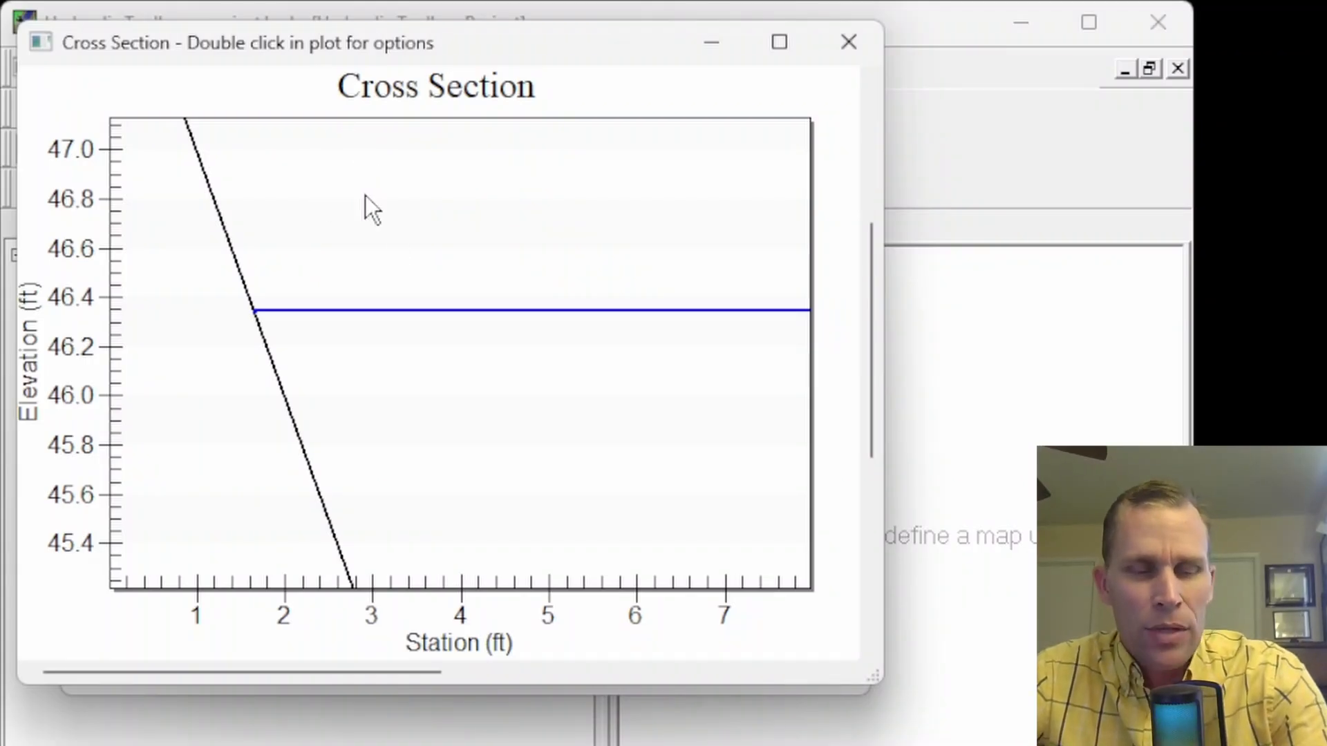
{"action": "scroll", "coordinate": [379, 250], "scroll_direction": "right", "scroll_amount": 3}
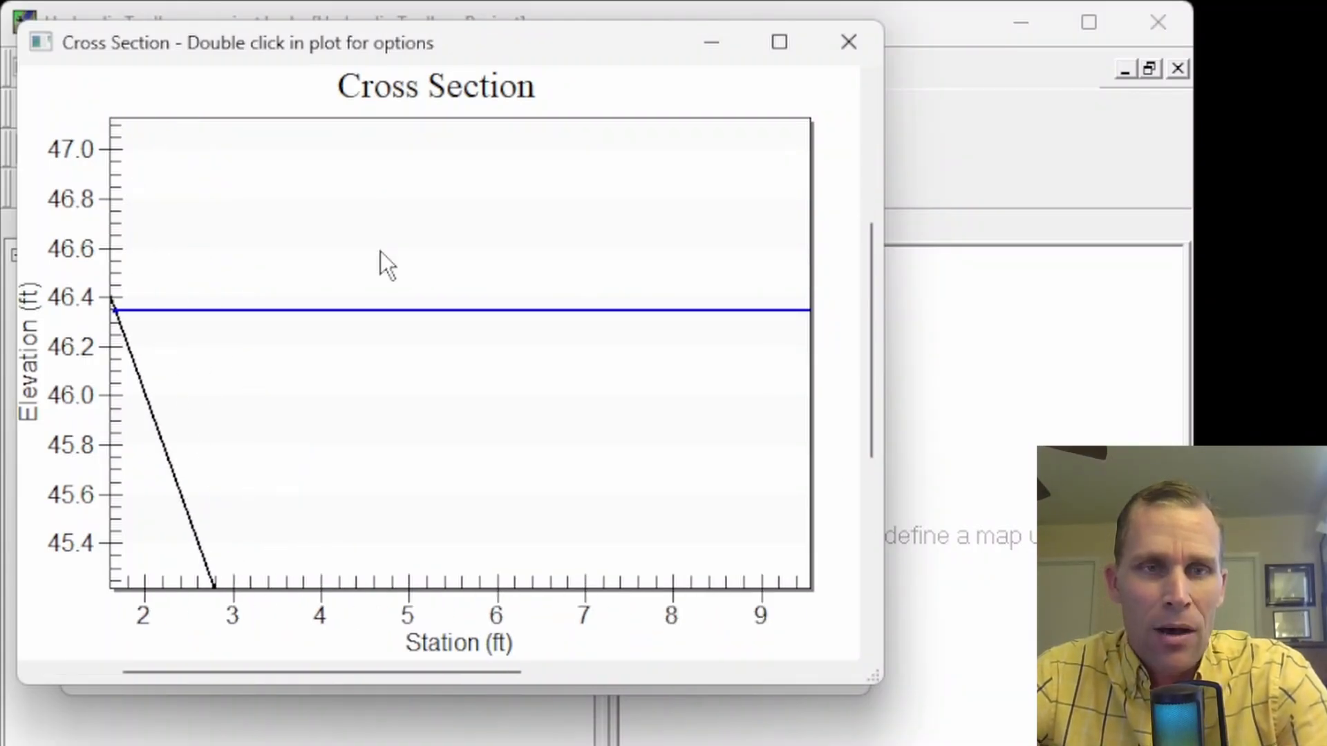
{"action": "scroll", "coordinate": [380, 251], "scroll_direction": "right", "scroll_amount": 4}
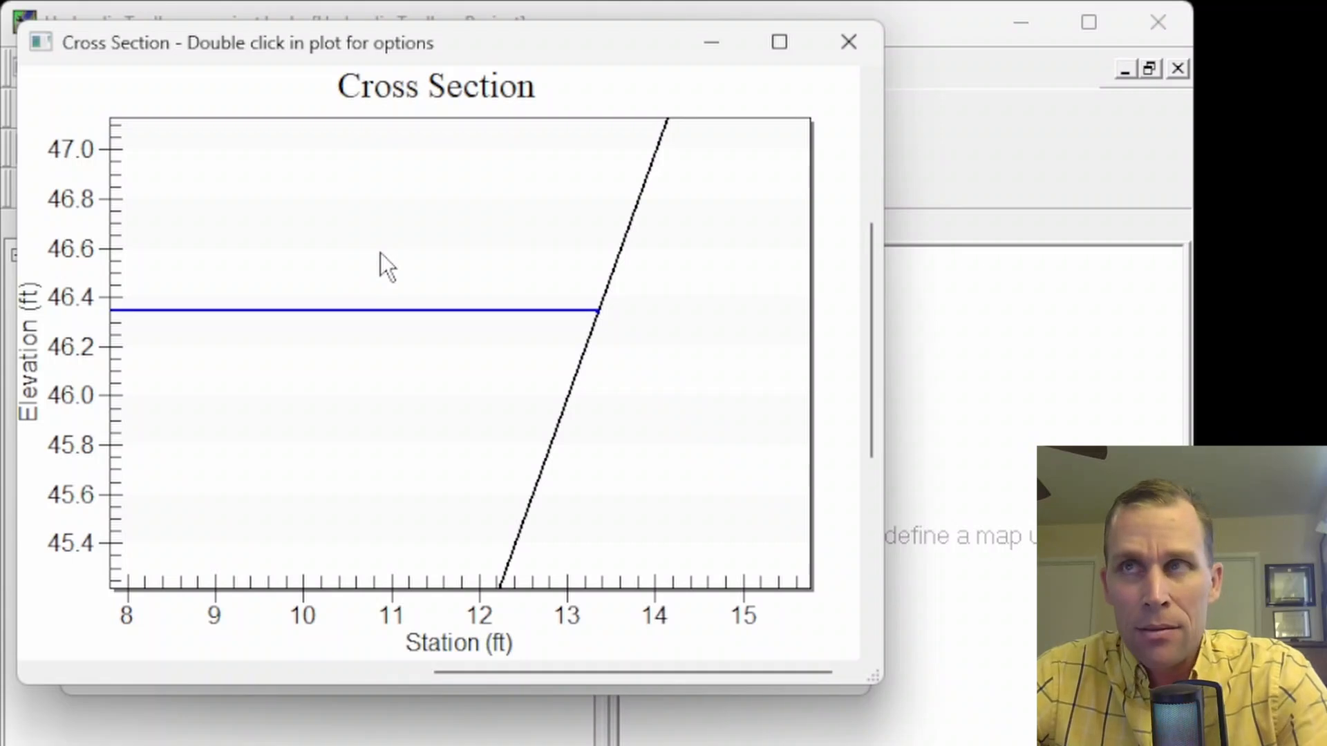
{"action": "scroll", "coordinate": [353, 262], "scroll_direction": "left", "scroll_amount": 5}
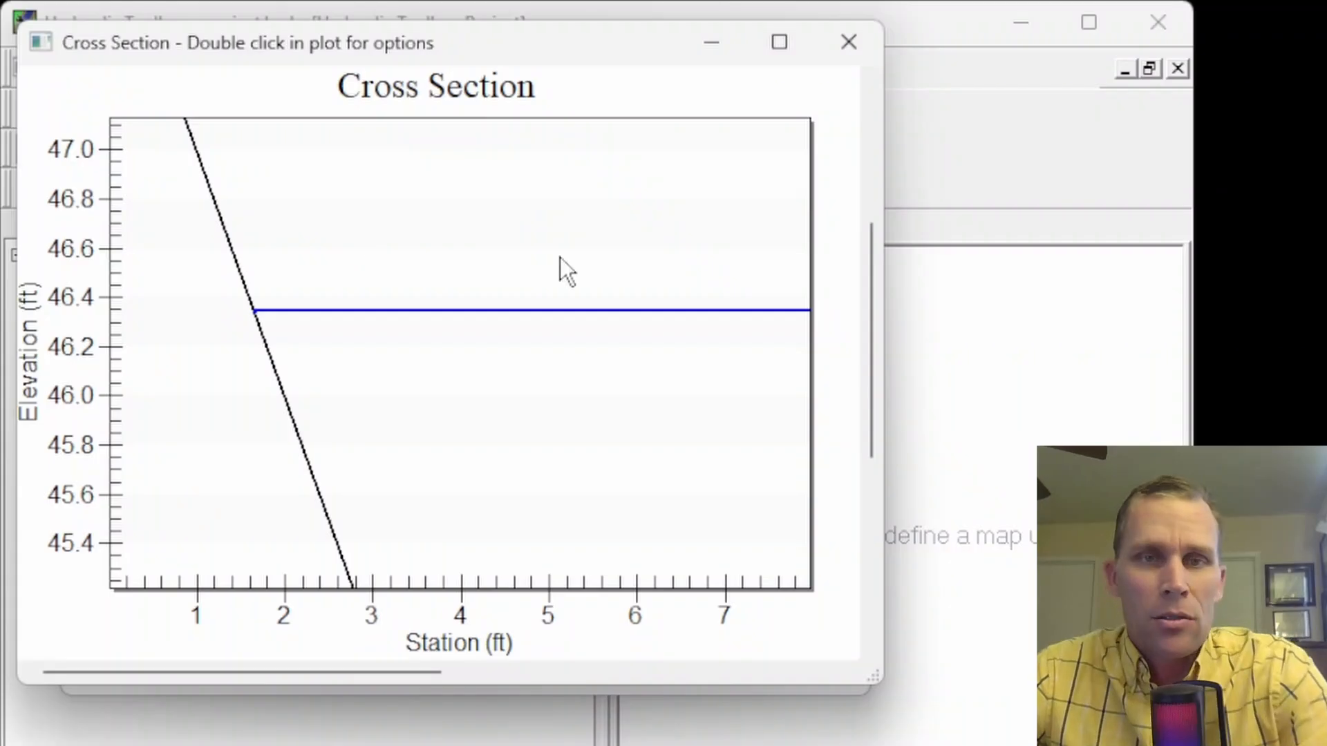
{"action": "left_click", "coordinate": [837, 61]}
- Replot the cross section at full extent and enlarge the plot window
{"action": "left_click", "coordinate": [161, 609]}
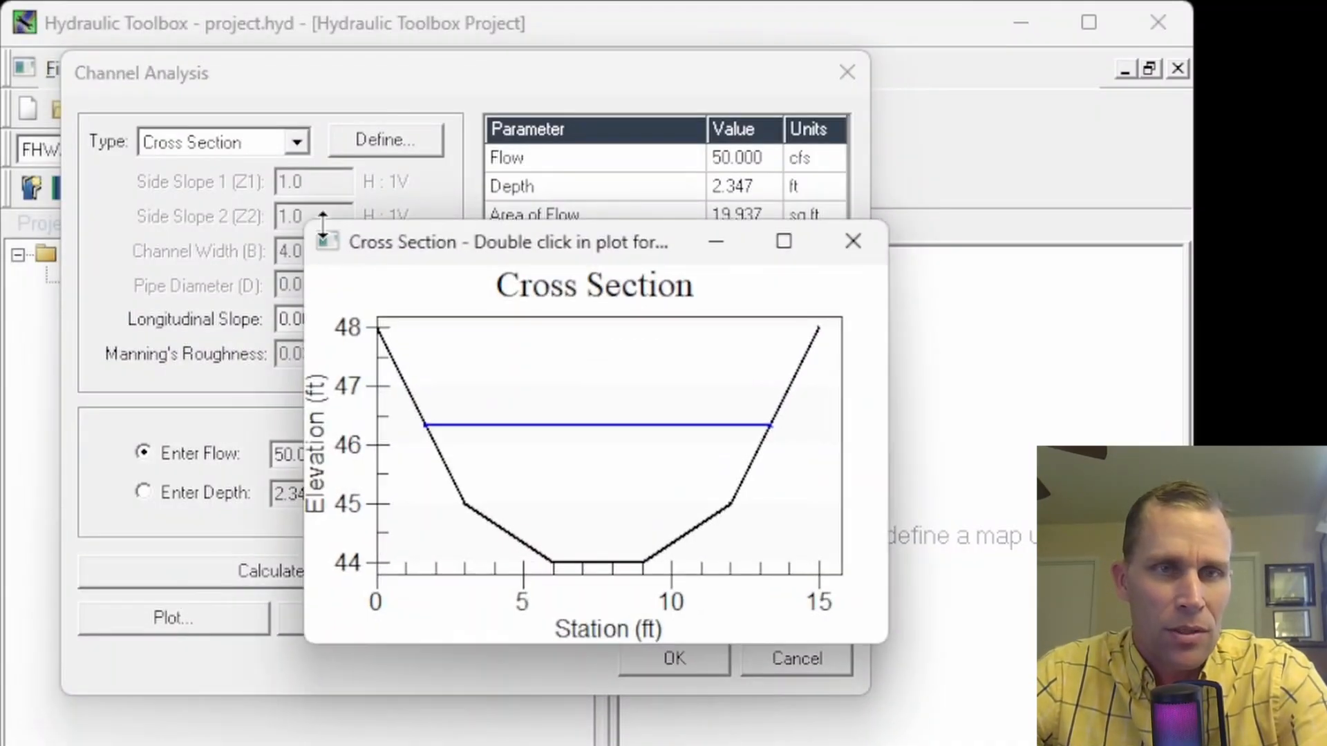
{"action": "left_click_drag", "start_coordinate": [555, 245], "coordinate": [216, 33]}
{"action": "left_click_drag", "start_coordinate": [593, 431], "coordinate": [956, 745]}
- Set the main title in the plot's customization options to "Cross Section @ RS 45+00"
{"action": "double_click", "coordinate": [445, 297]}
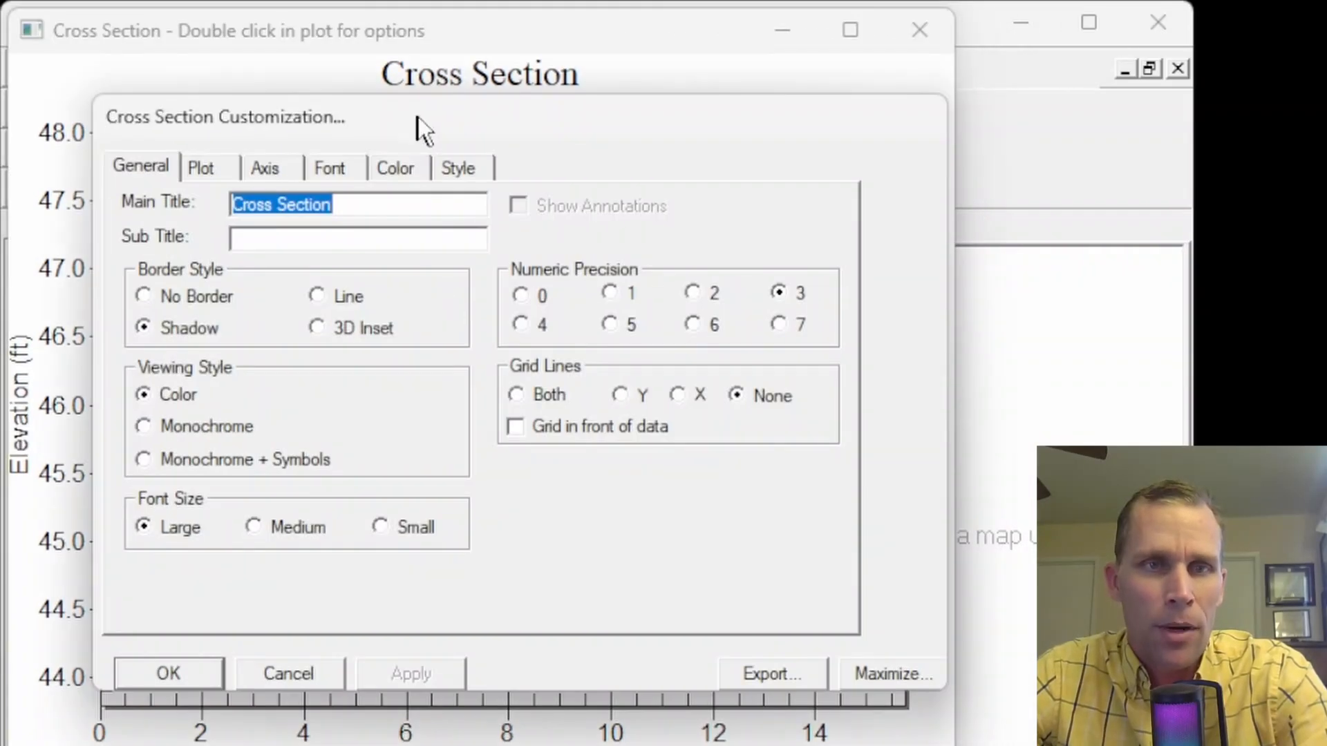
{"action": "left_click_drag", "start_coordinate": [418, 130], "coordinate": [906, 34]}
{"action": "left_click", "coordinate": [639, 78]}
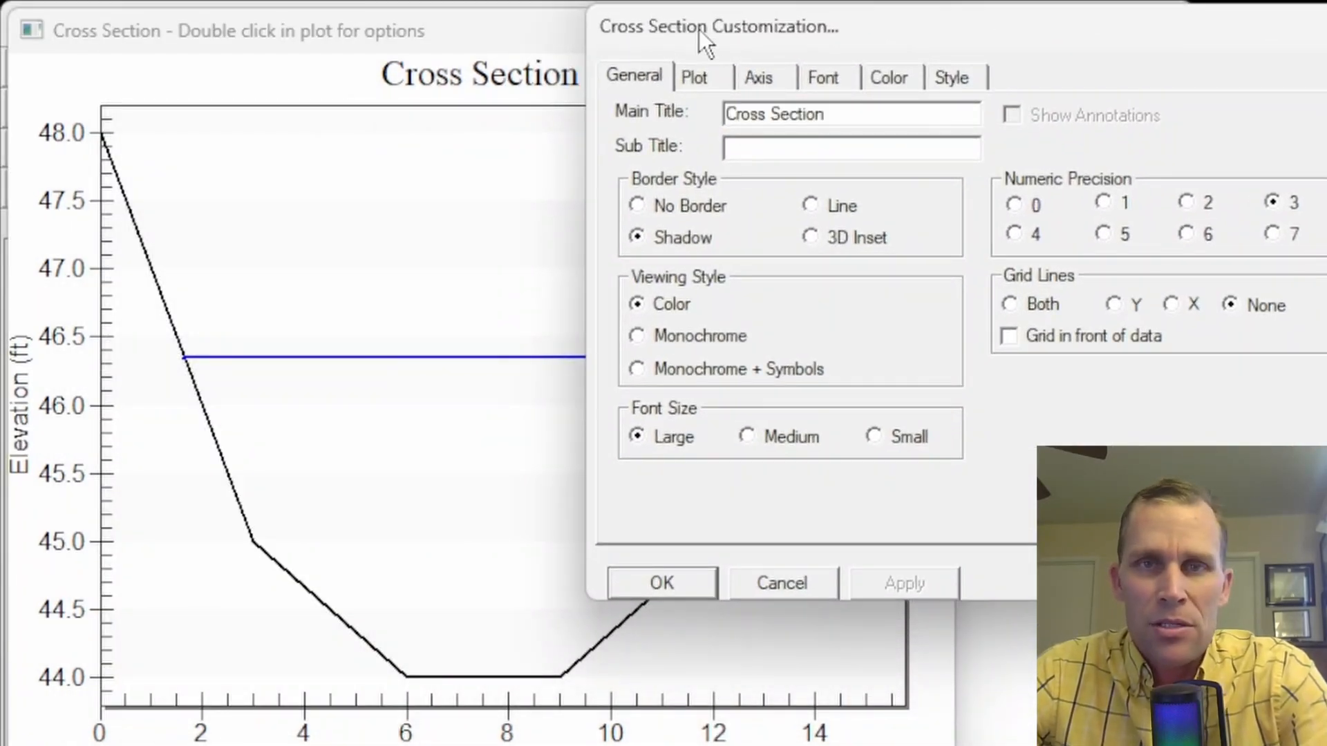
{"action": "left_click_drag", "start_coordinate": [700, 27], "coordinate": [746, 57]}
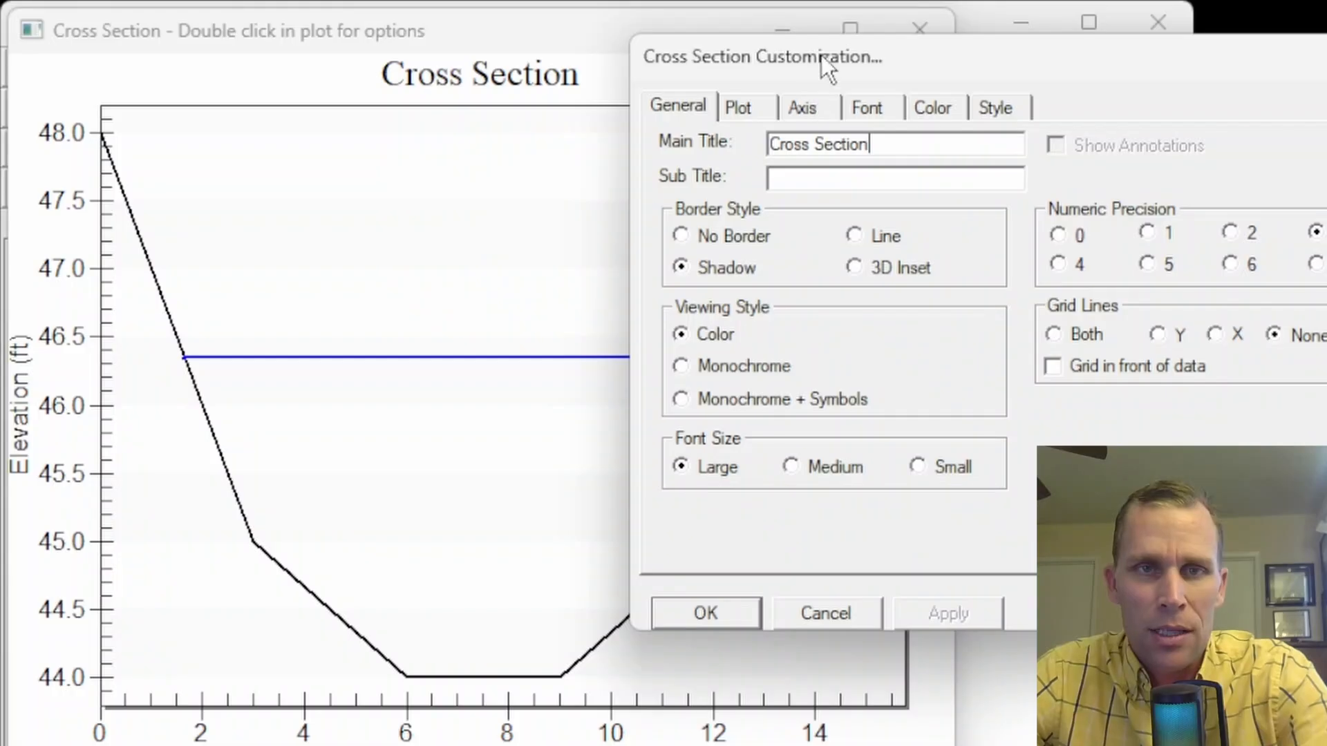
{"action": "left_click_drag", "start_coordinate": [821, 55], "coordinate": [900, 64]}
{"action": "left_click", "coordinate": [977, 153]}
{"action": "type", "text": "@ RS 45+00"}
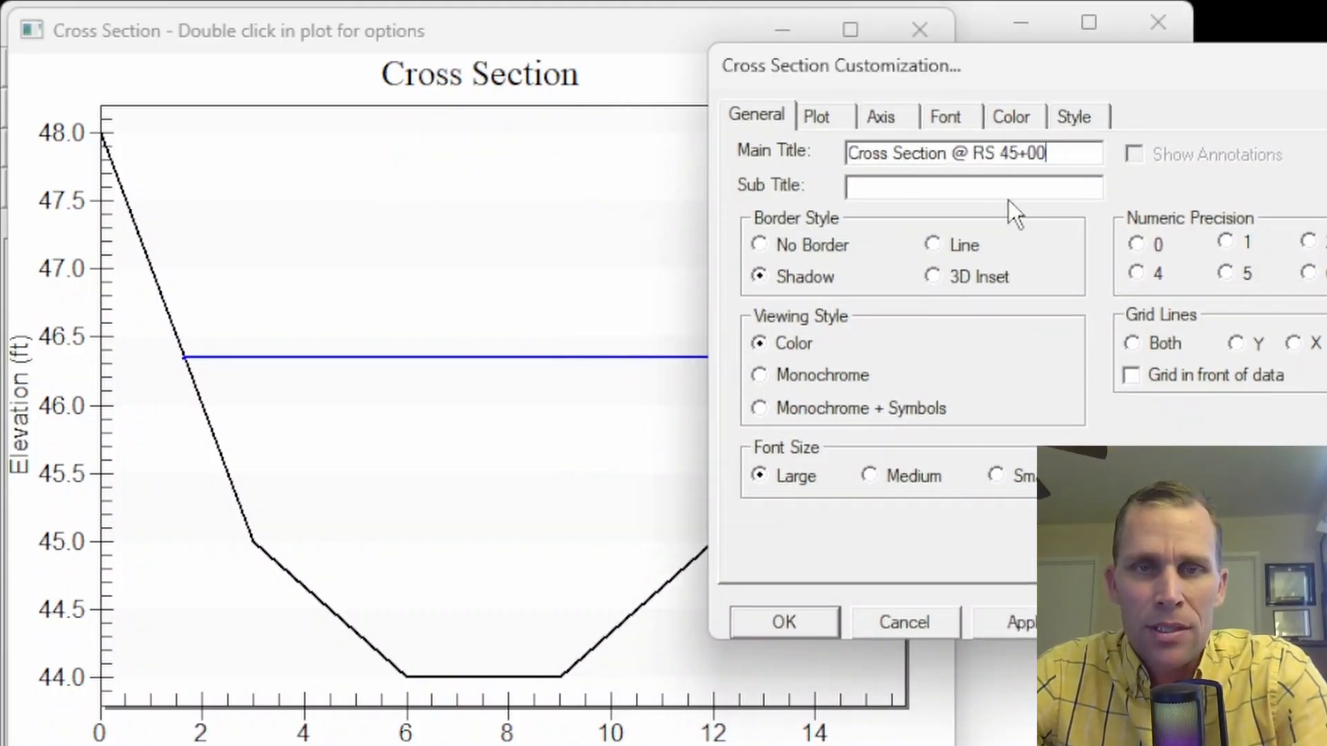
- Apply the new main title to the cross-section plot and move the customization dialog aside
{"action": "left_click_drag", "start_coordinate": [1068, 151], "coordinate": [943, 155]}
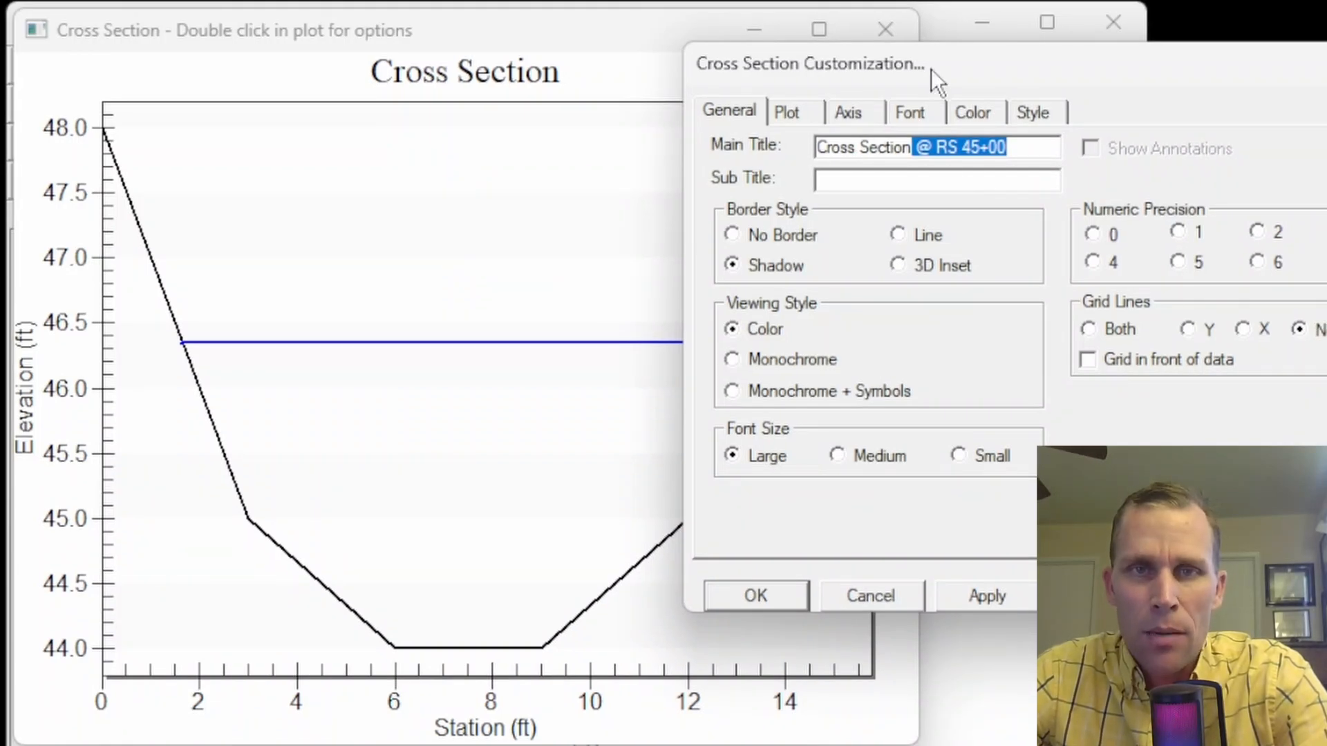
{"action": "left_click_drag", "start_coordinate": [944, 69], "coordinate": [961, 54]}
{"action": "left_click", "coordinate": [1011, 579]}
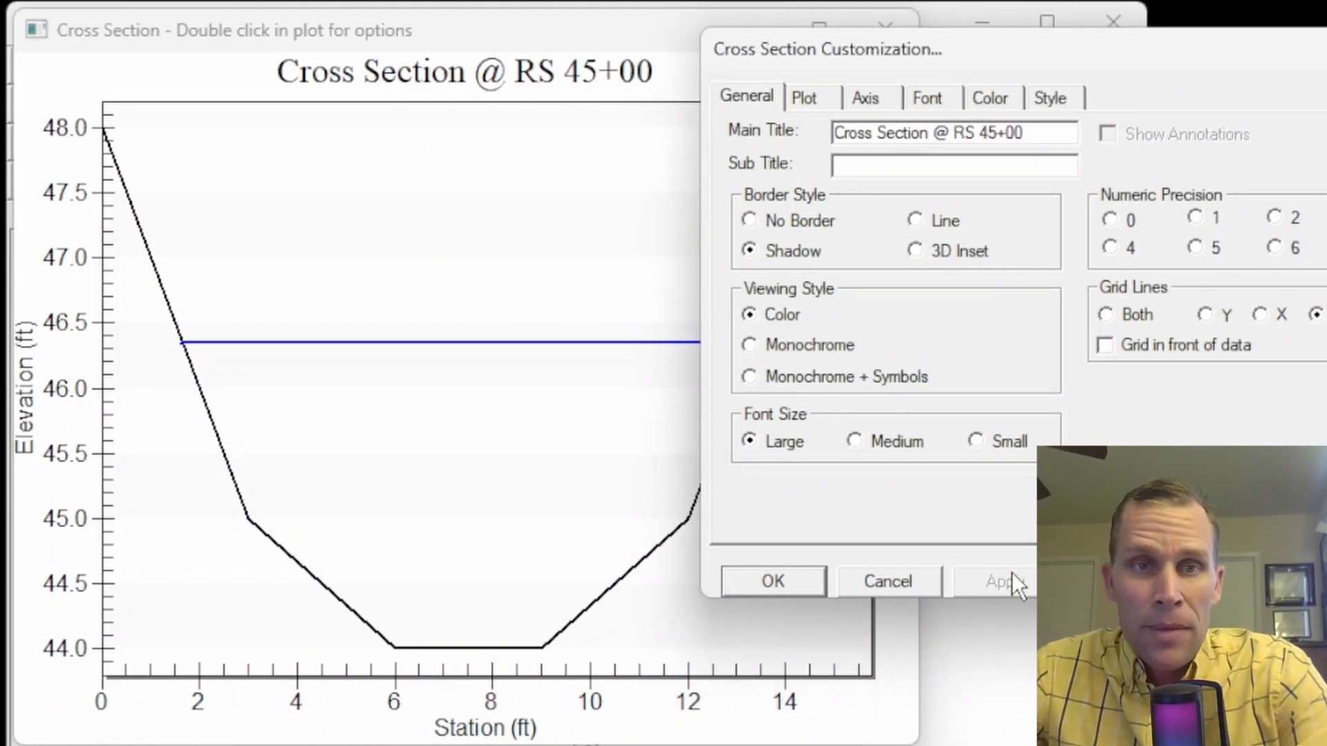
{"action": "left_click_drag", "start_coordinate": [780, 60], "coordinate": [828, 62]}
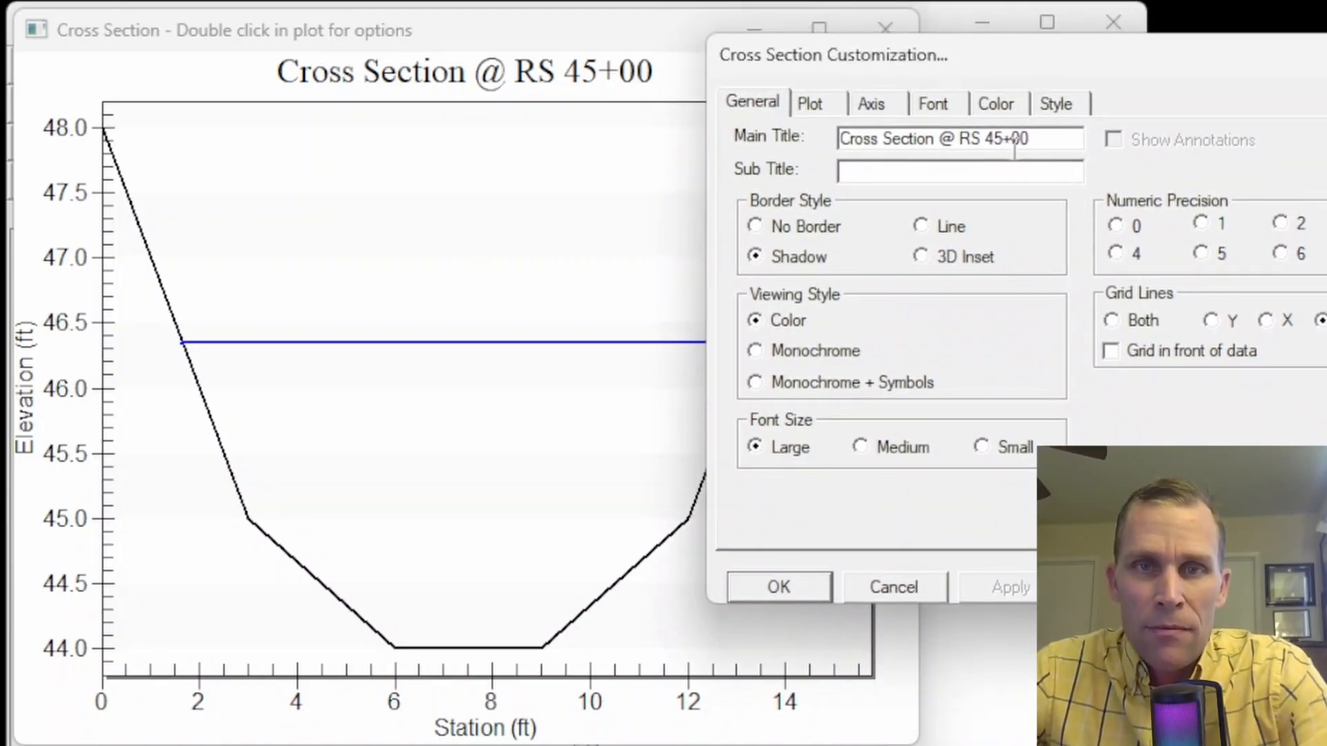
- Move the text "RS 45+00" from the plot's main title into its sub title
{"action": "left_click_drag", "start_coordinate": [1033, 142], "coordinate": [958, 145]}
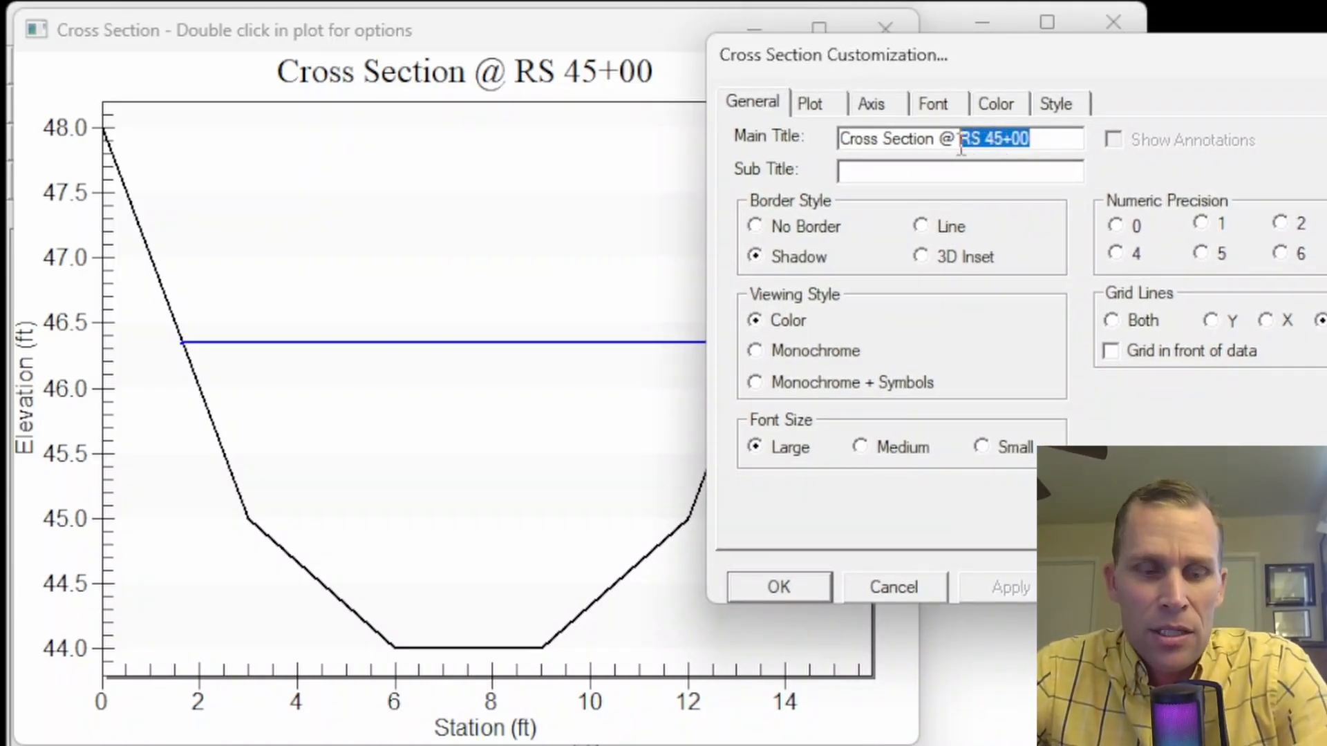
{"action": "key", "text": "ctrl+x"}
{"action": "left_click", "coordinate": [898, 172]}
{"action": "key", "text": "ctrl+v"}
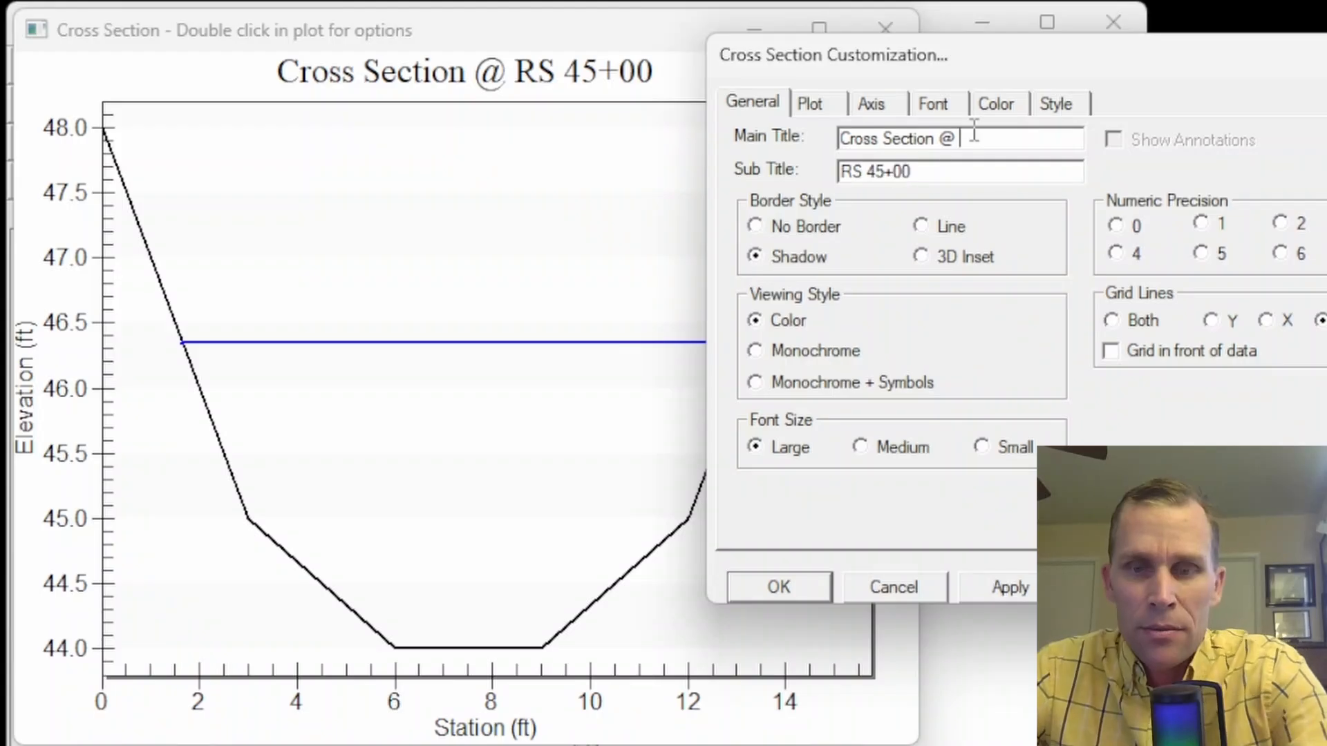
- Replace the remaining main title with "River A" and apply the titles to the plot
{"action": "key", "text": "BackSpace"}
{"action": "key", "text": "BackSpace"}
{"action": "key", "text": "BackSpace"}
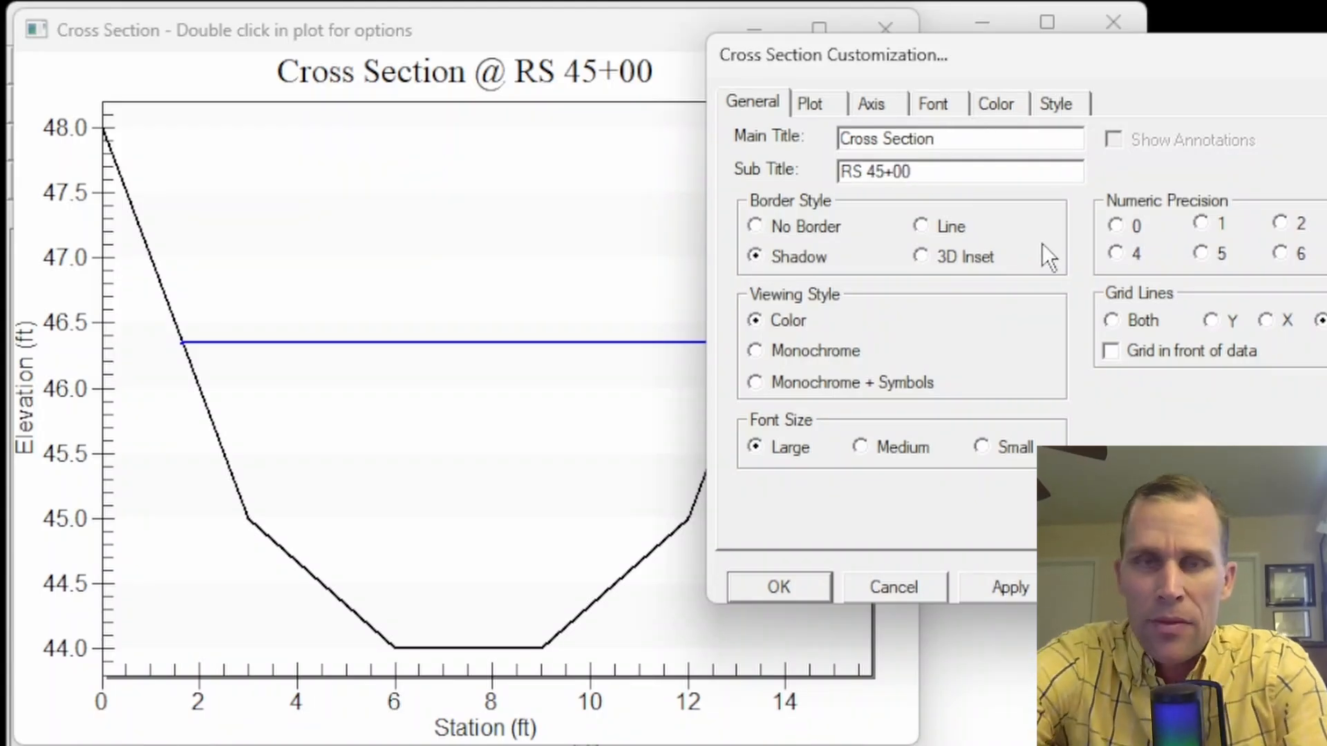
{"action": "key", "text": "shift+Home"}
{"action": "type", "text": "River A"}
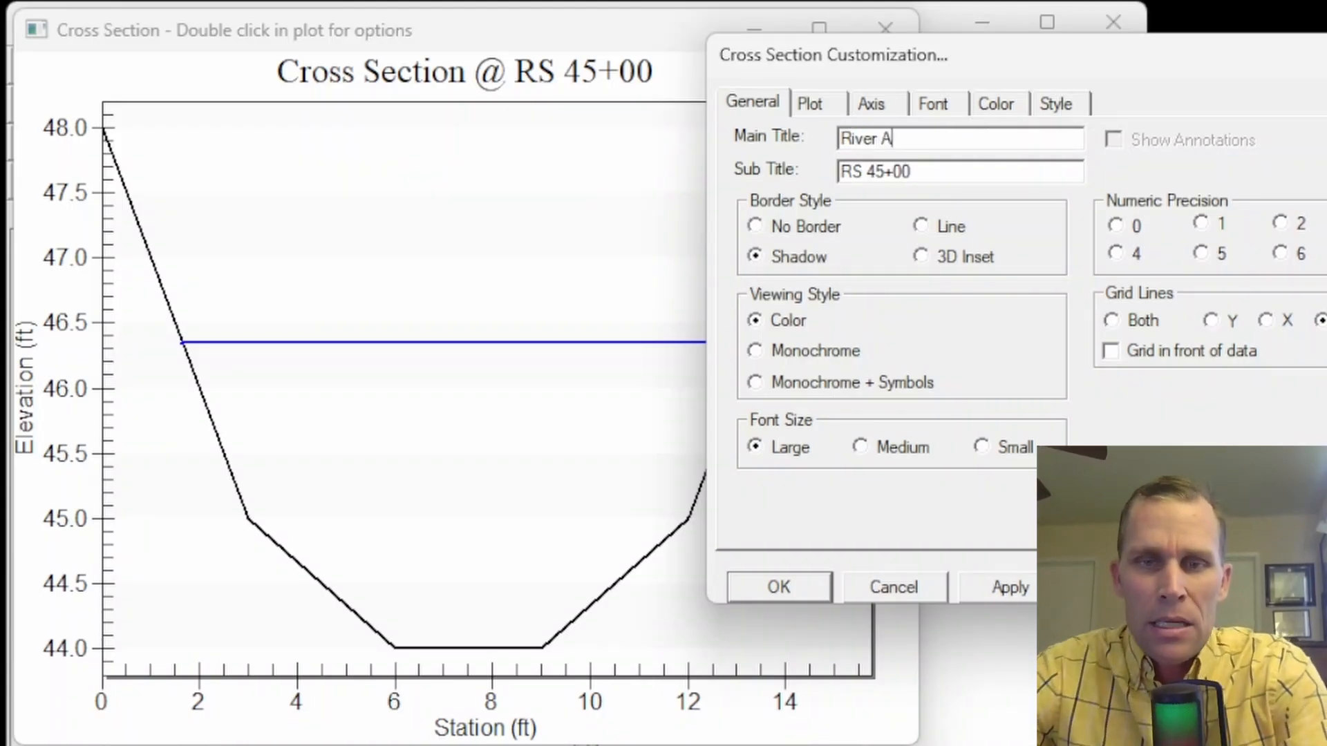
{"action": "left_click", "coordinate": [993, 596]}
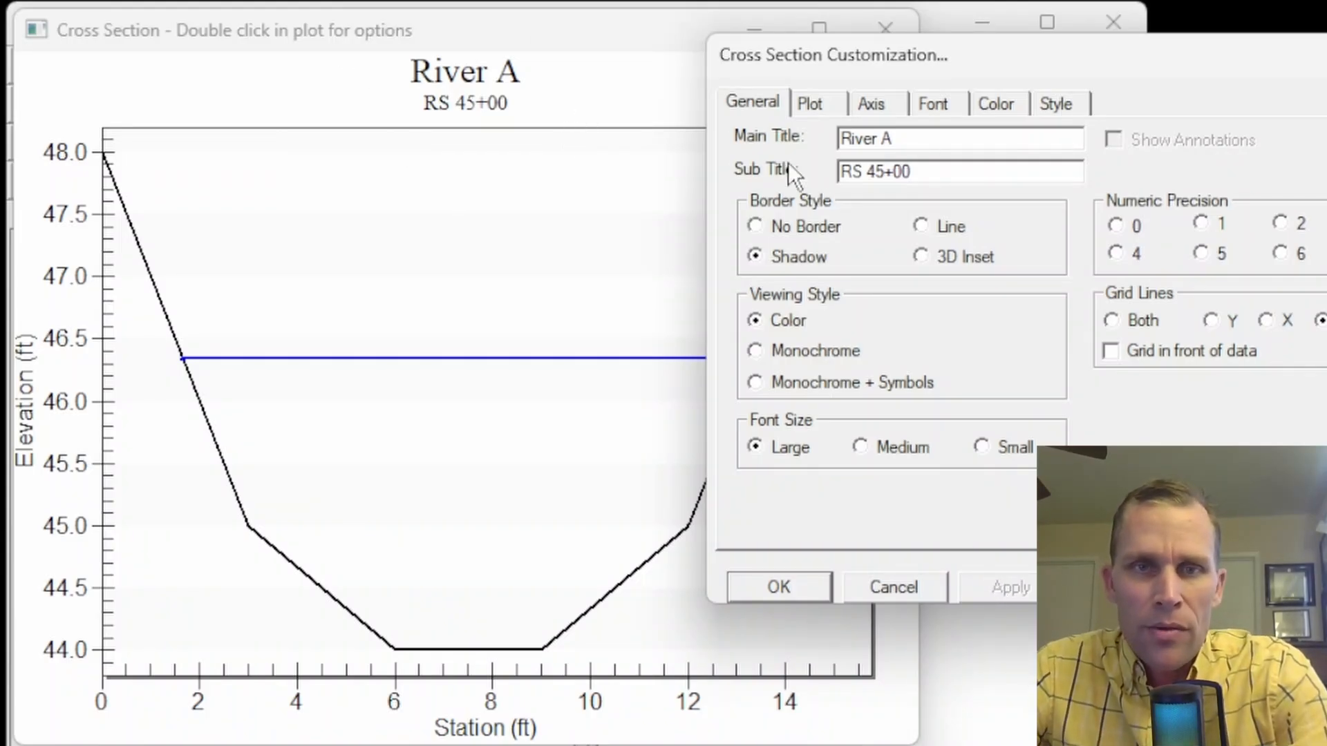
- Apply the No Border style to the cross-section plot and turn on grid lines for both axes
{"action": "left_click_drag", "start_coordinate": [835, 63], "coordinate": [1027, 54]}
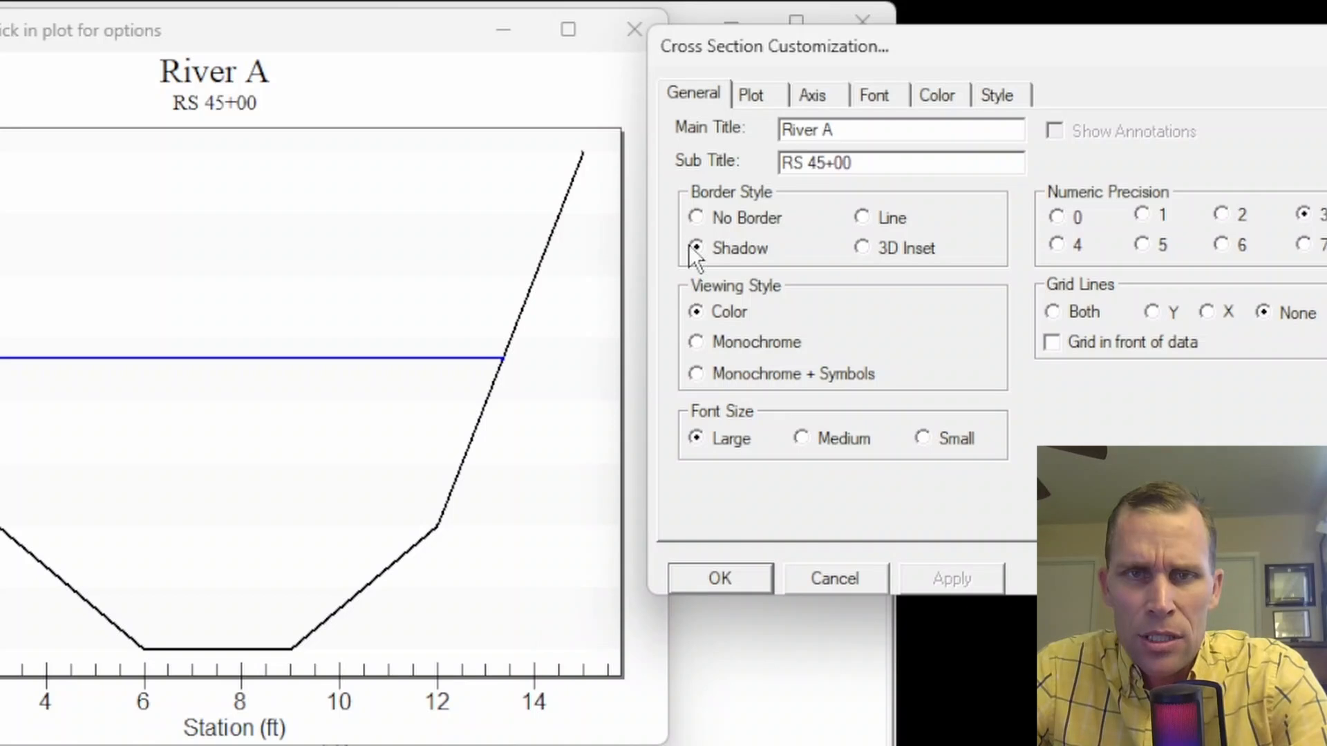
{"action": "left_click", "coordinate": [697, 218]}
{"action": "left_click", "coordinate": [931, 581]}
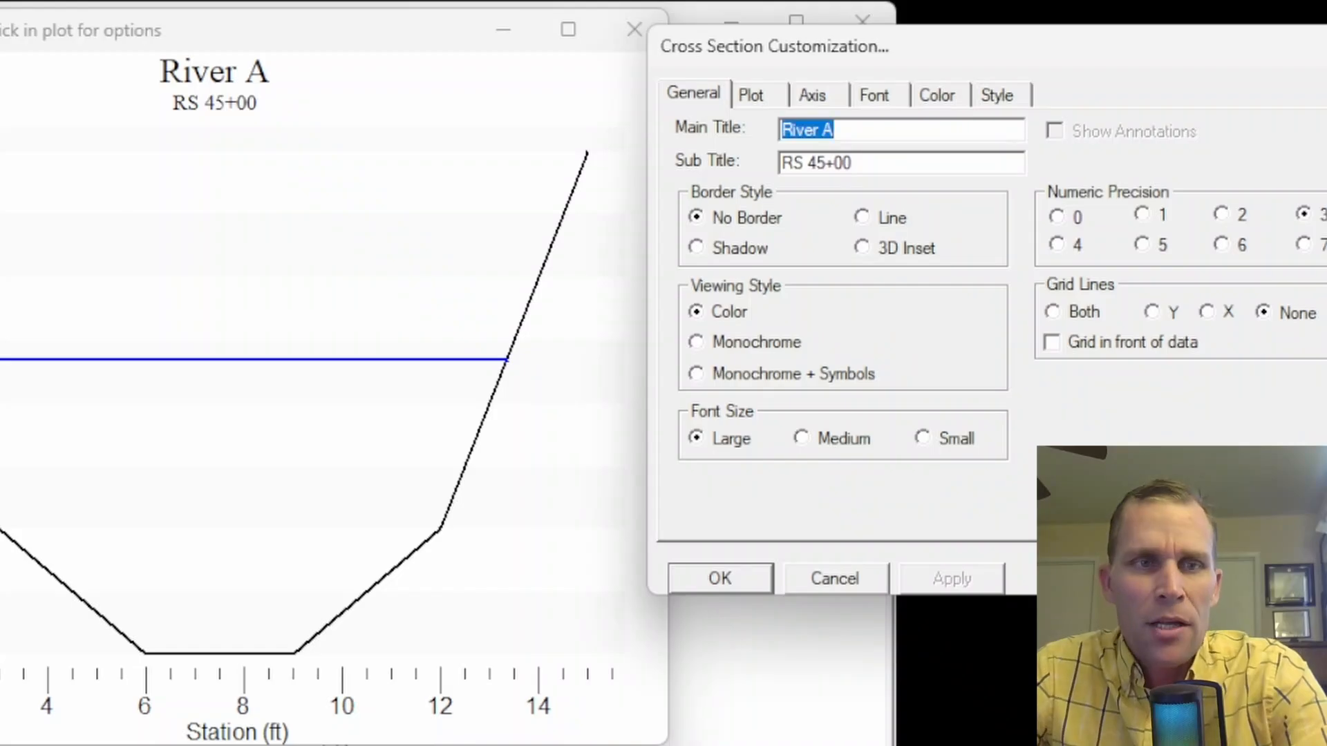
{"action": "left_click", "coordinate": [1053, 313]}
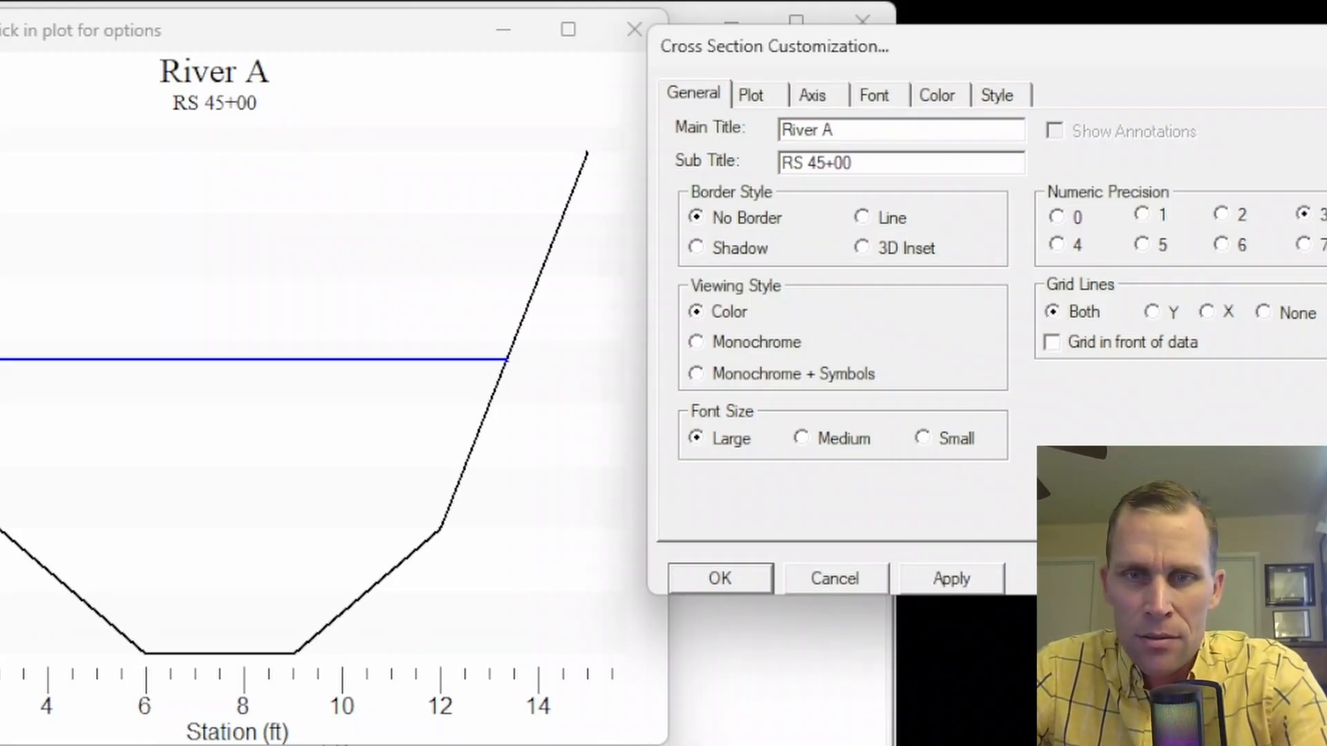
{"action": "left_click", "coordinate": [972, 584]}
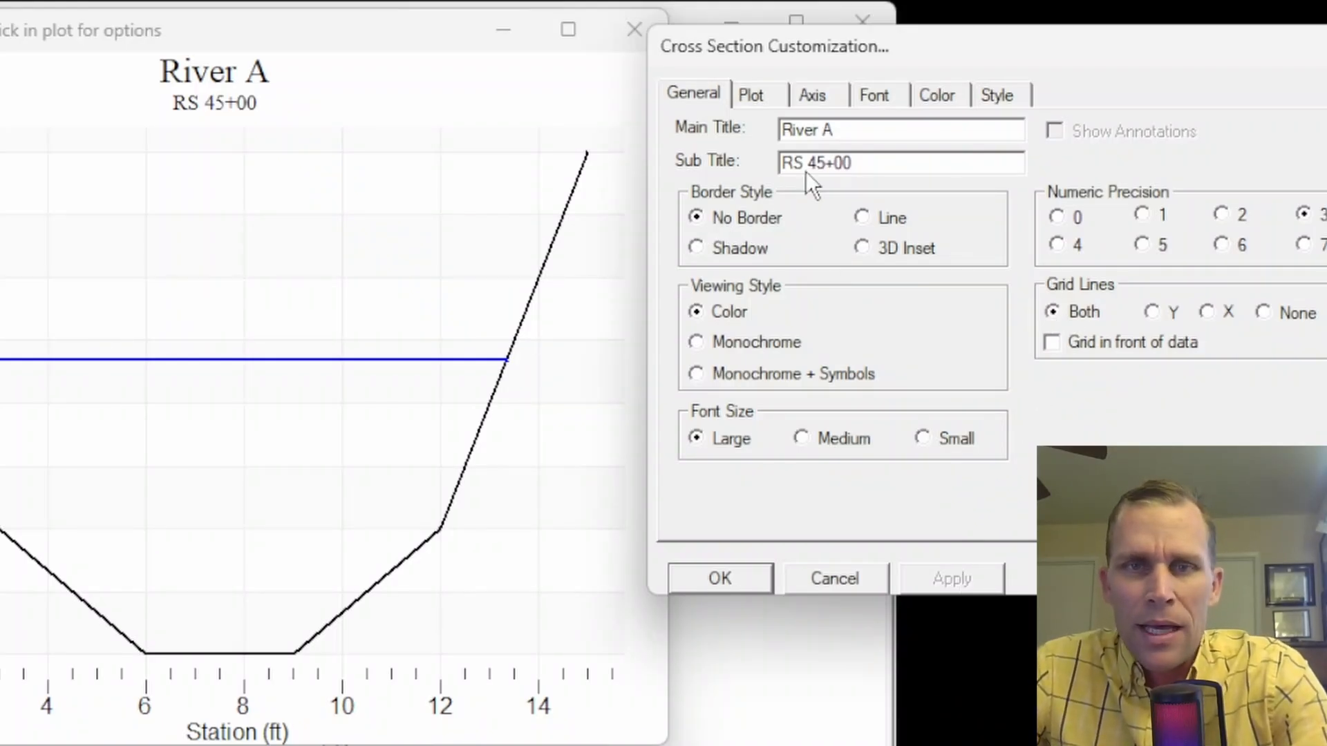
- Apply the Line, 3D Inset and Shadow border styles to the plot in turn, ending on Shadow
{"action": "left_click", "coordinate": [861, 220]}
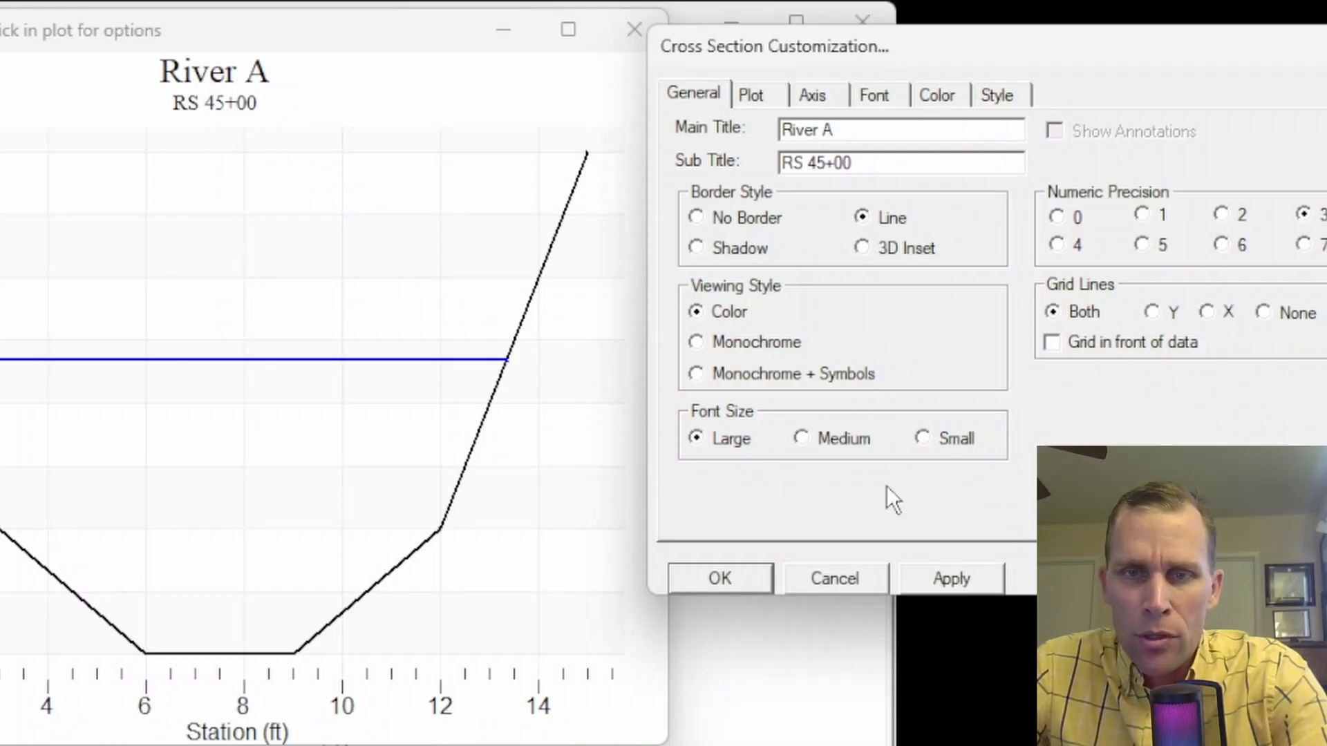
{"action": "left_click", "coordinate": [926, 586]}
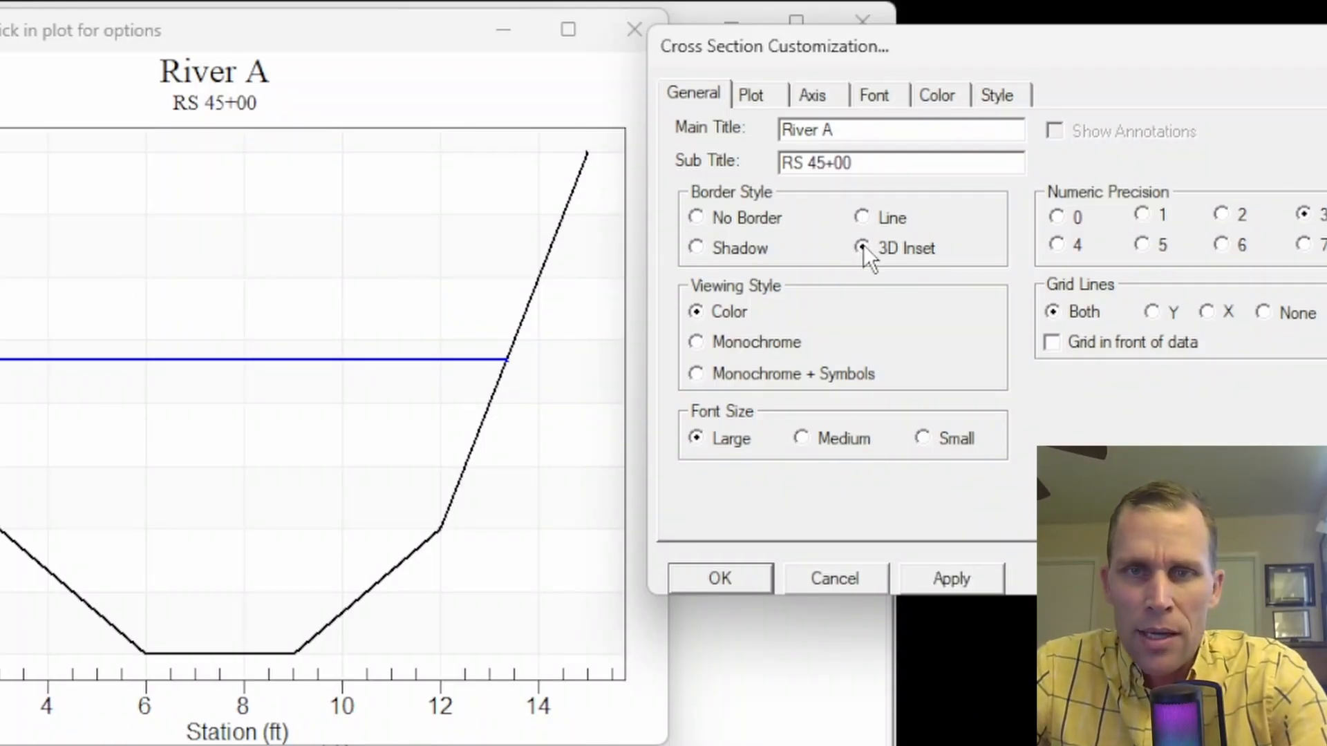
{"action": "left_click", "coordinate": [961, 577]}
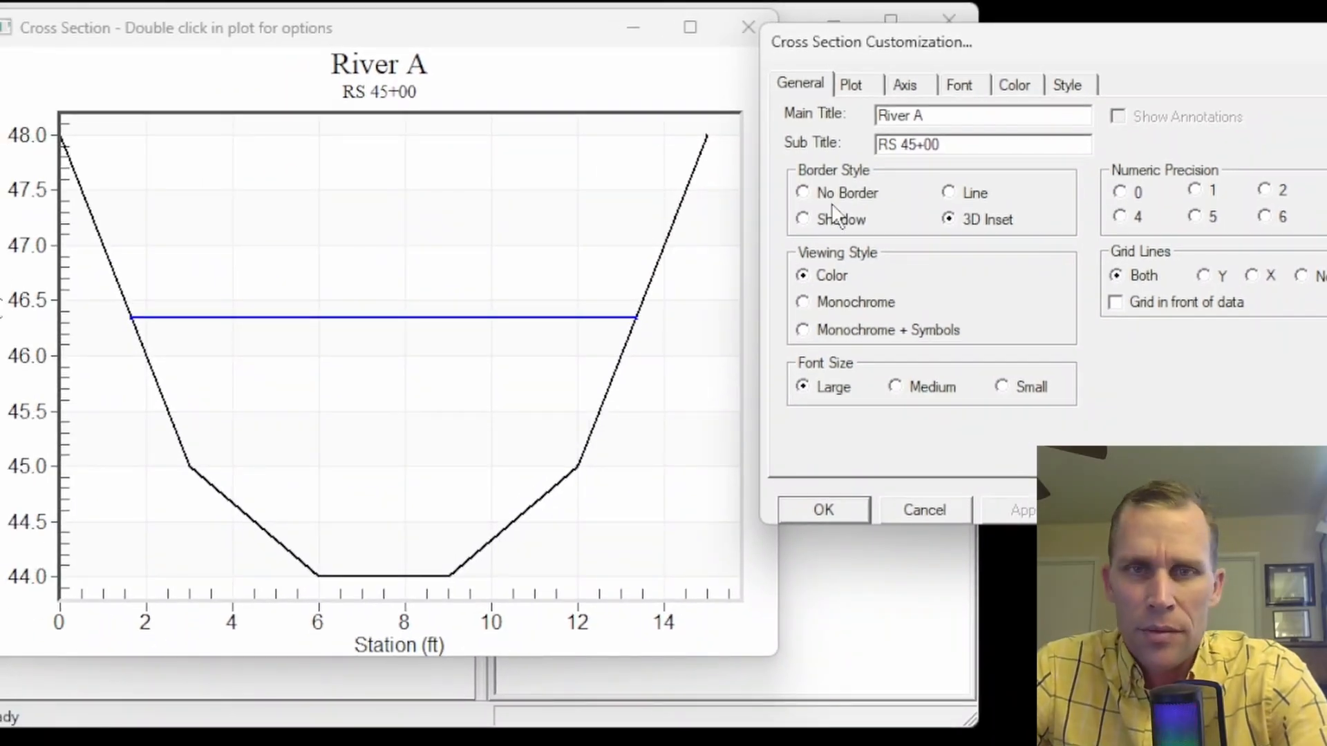
{"action": "left_click", "coordinate": [1016, 510]}
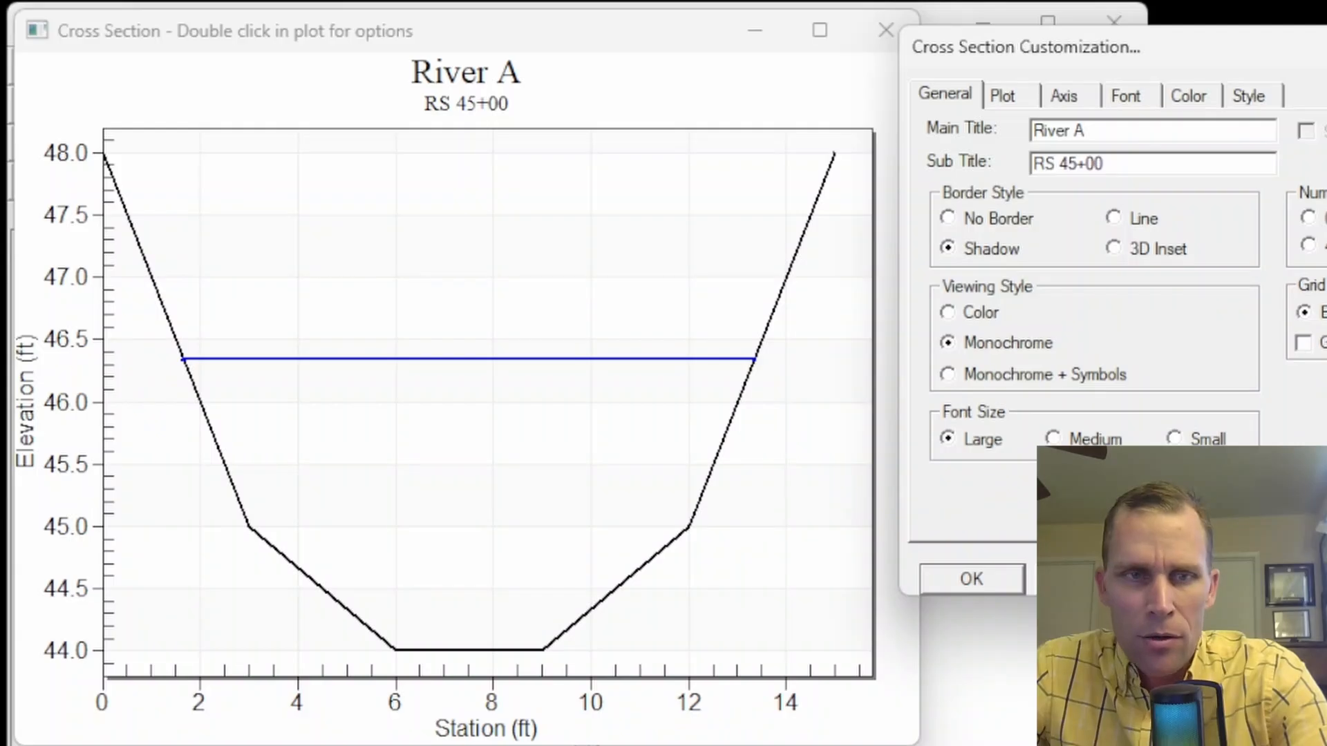
- Try the Monochrome + Symbols viewing style and the Medium and Small font sizes, returning the plot to Color and Large
{"action": "left_click", "coordinate": [947, 374]}
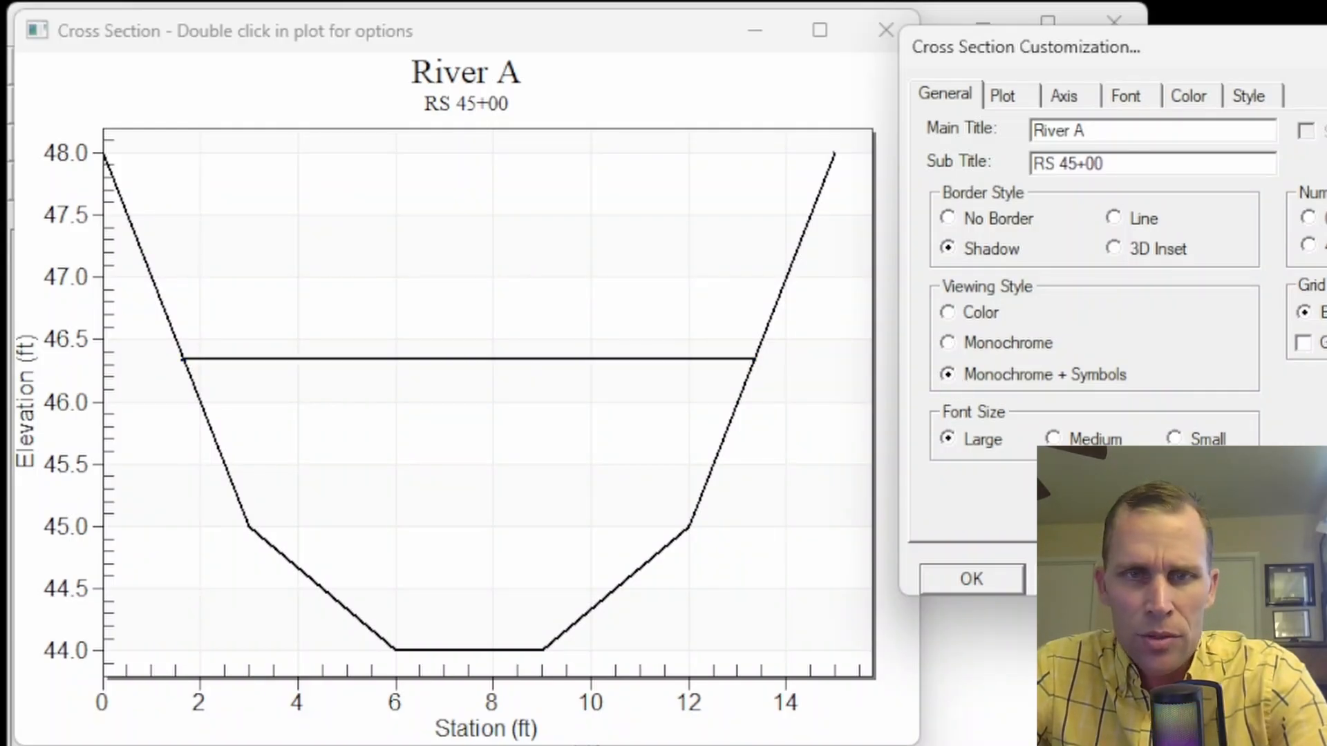
{"action": "left_click", "coordinate": [951, 314]}
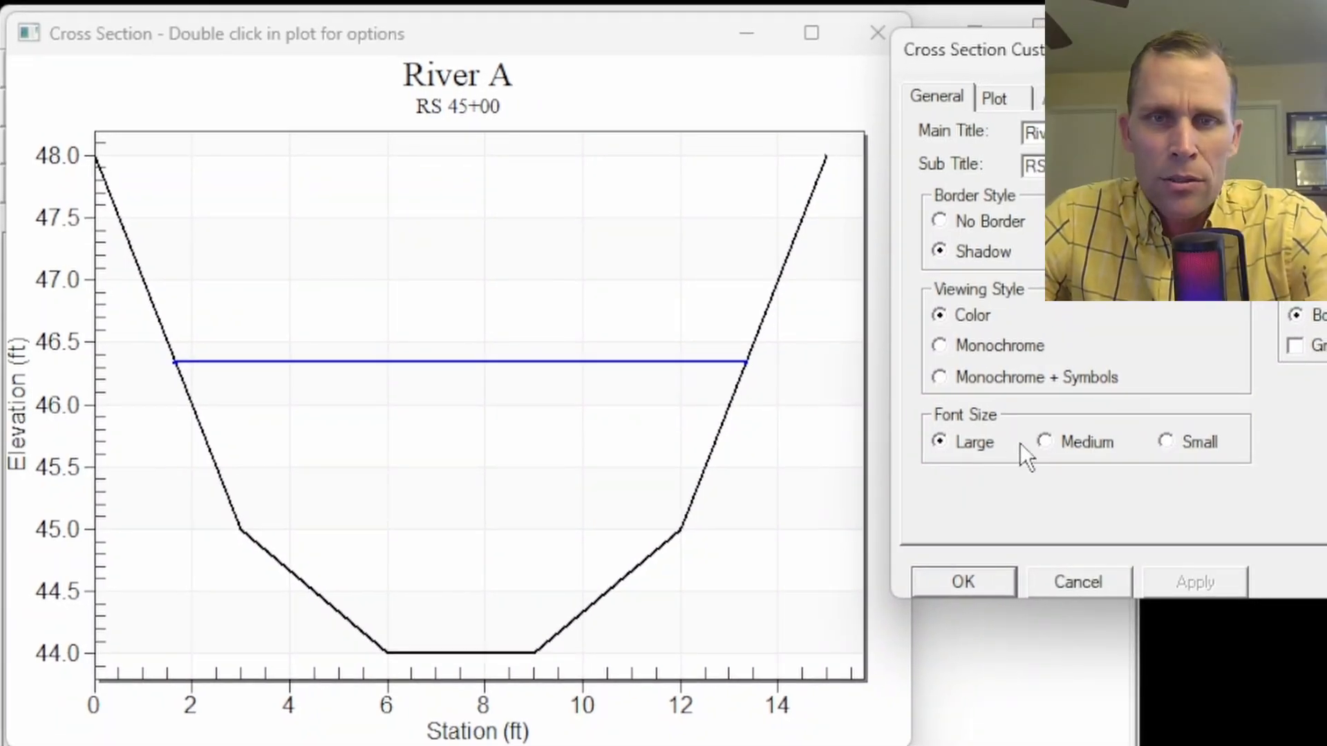
{"action": "left_click", "coordinate": [1044, 441]}
{"action": "left_click", "coordinate": [1191, 583]}
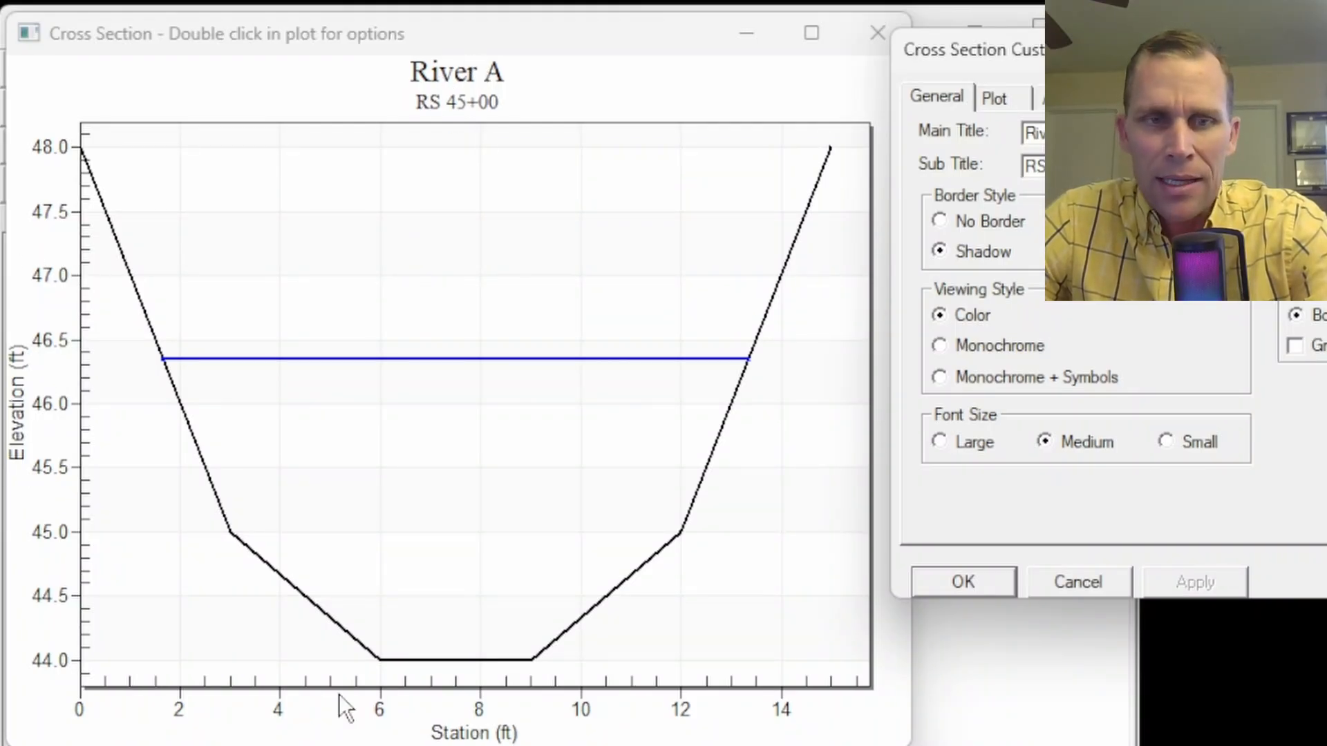
{"action": "left_click", "coordinate": [1165, 442]}
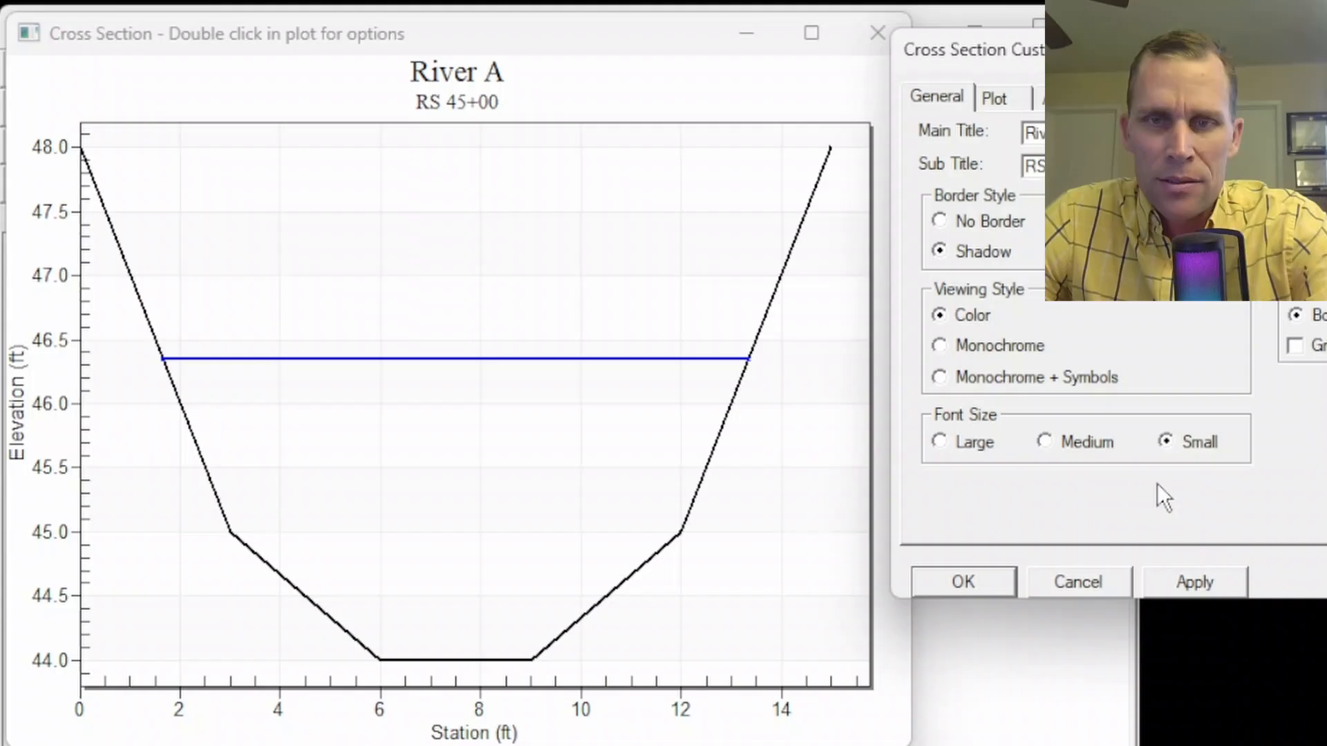
{"action": "left_click", "coordinate": [1173, 587]}
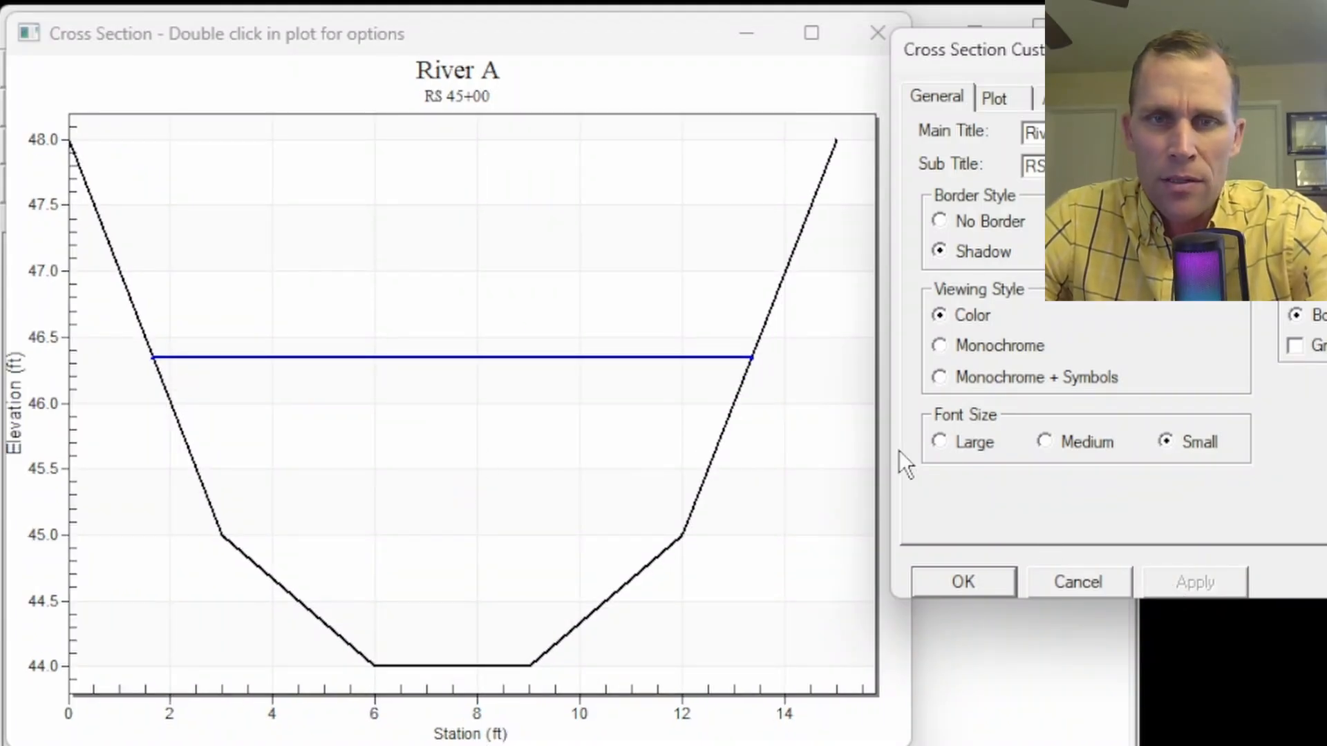
{"action": "left_click", "coordinate": [940, 443]}
{"action": "left_click", "coordinate": [1196, 577]}
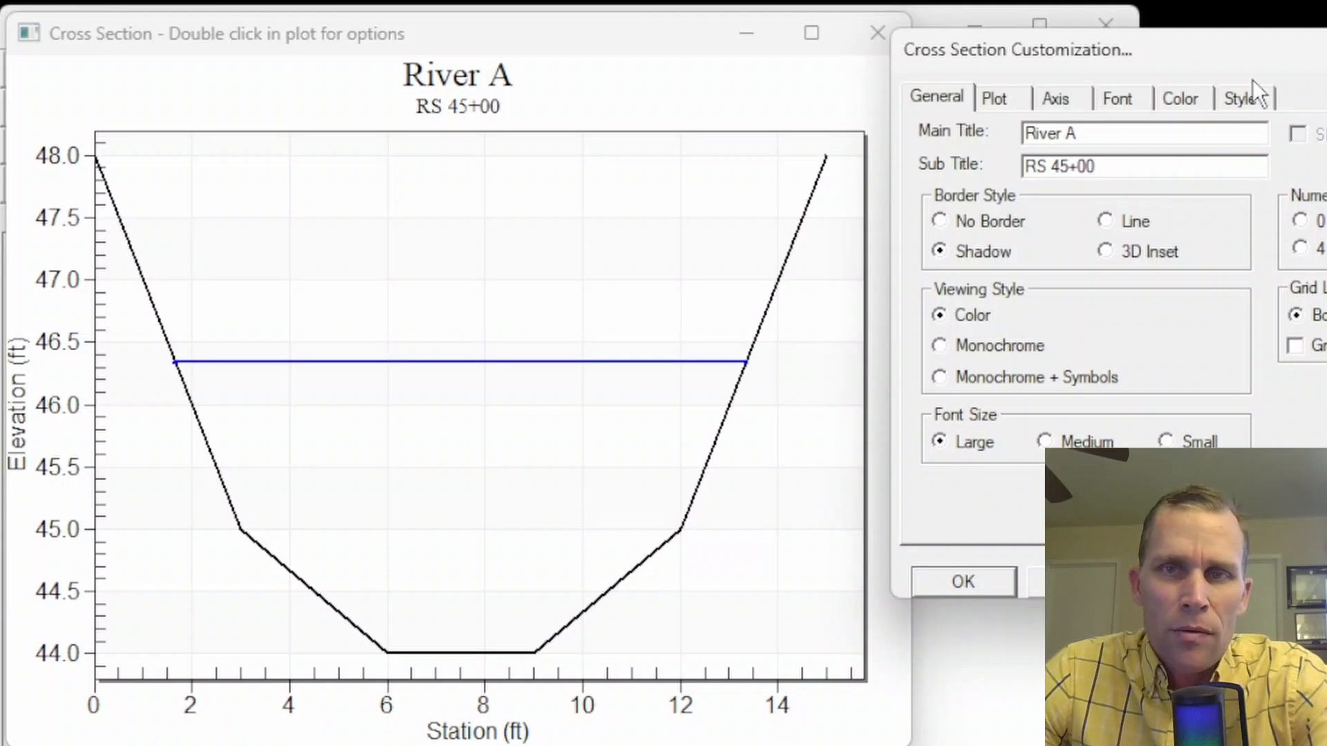
- Select a numeric precision of 3 for the cross-section plot
{"action": "left_click_drag", "start_coordinate": [1255, 59], "coordinate": [940, 73]}
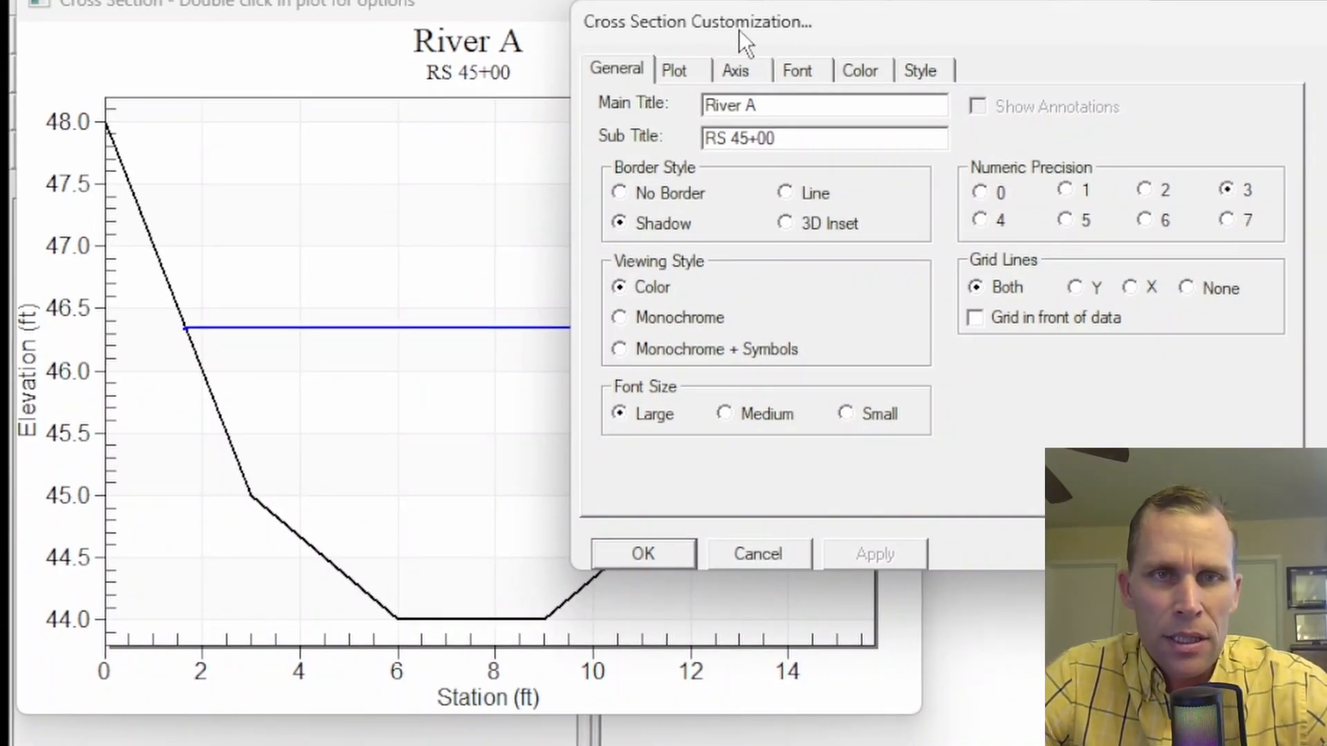
{"action": "left_click_drag", "start_coordinate": [744, 38], "coordinate": [804, 37]}
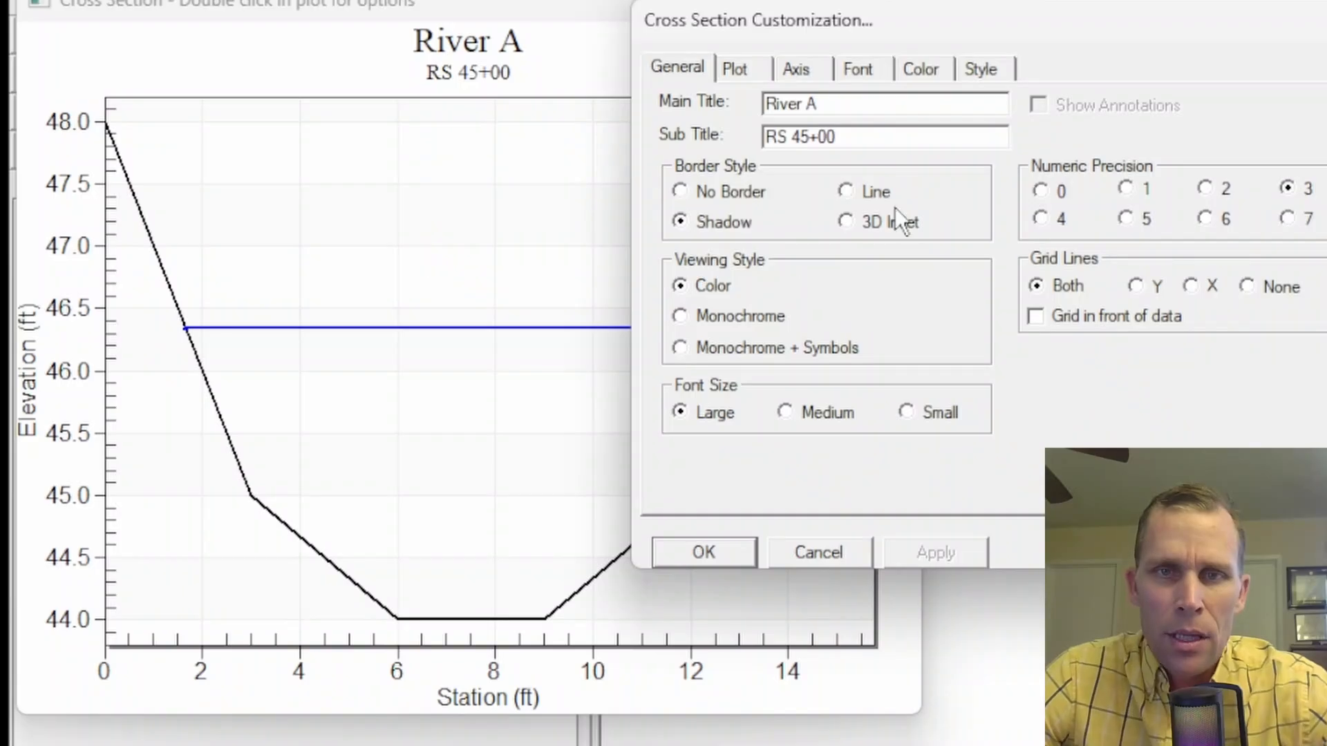
{"action": "left_click", "coordinate": [1286, 192]}
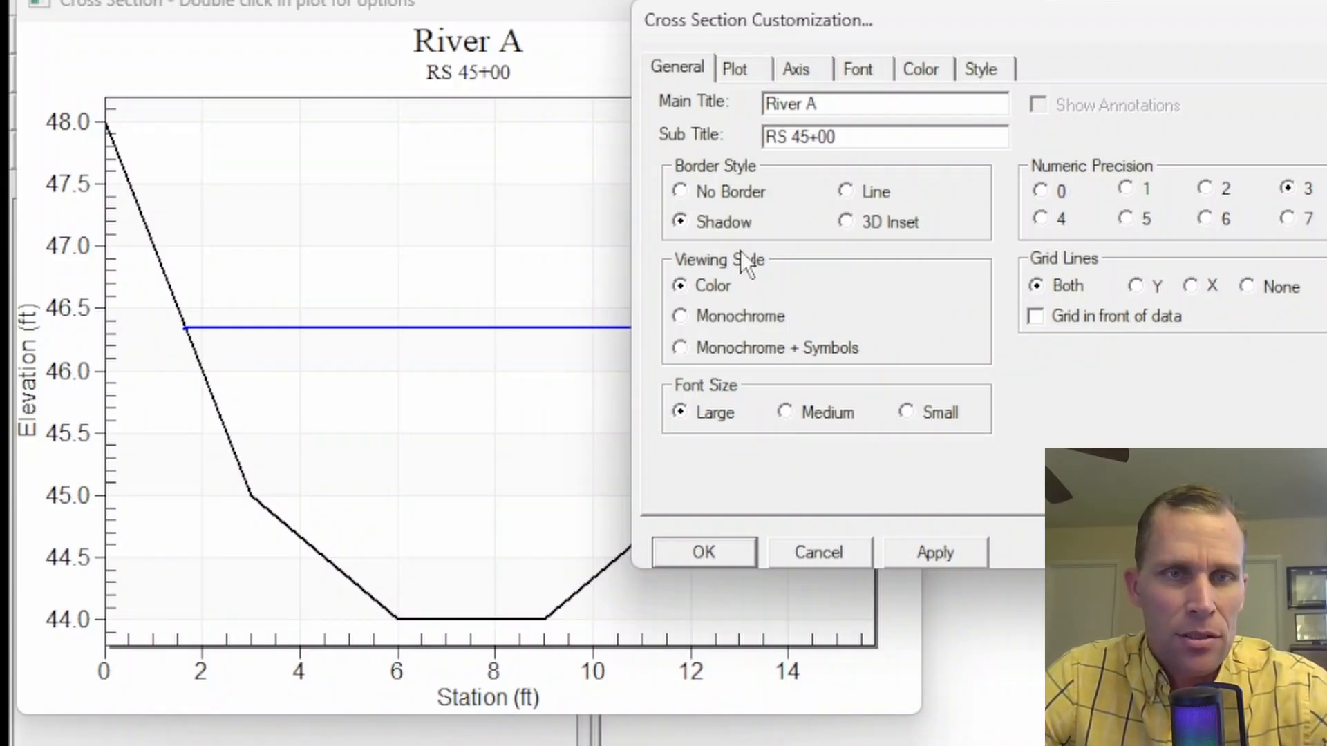
- Zoom in repeatedly on the left bank near the water surface to examine the axis label decimals, and close the plot
{"action": "left_click_drag", "start_coordinate": [128, 251], "coordinate": [433, 462]}
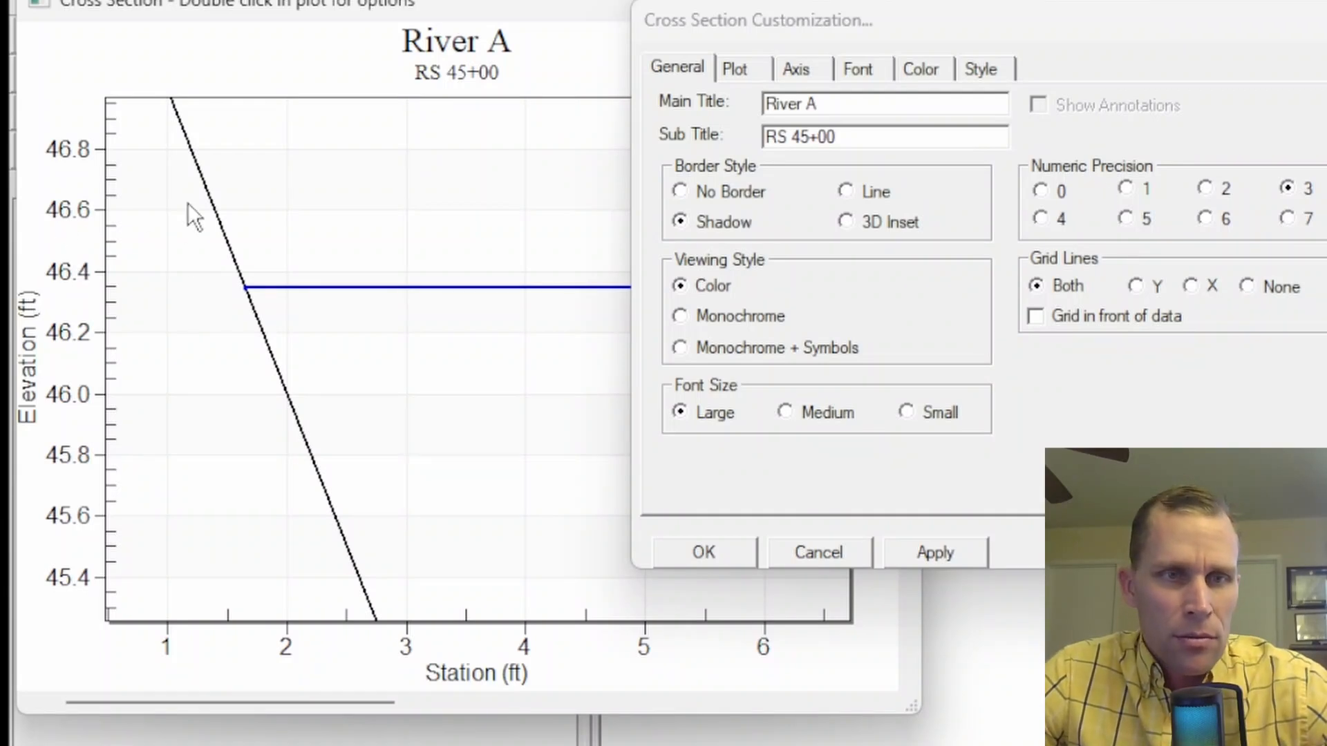
{"action": "left_click_drag", "start_coordinate": [186, 207], "coordinate": [341, 386]}
{"action": "left_click_drag", "start_coordinate": [250, 311], "coordinate": [441, 444]}
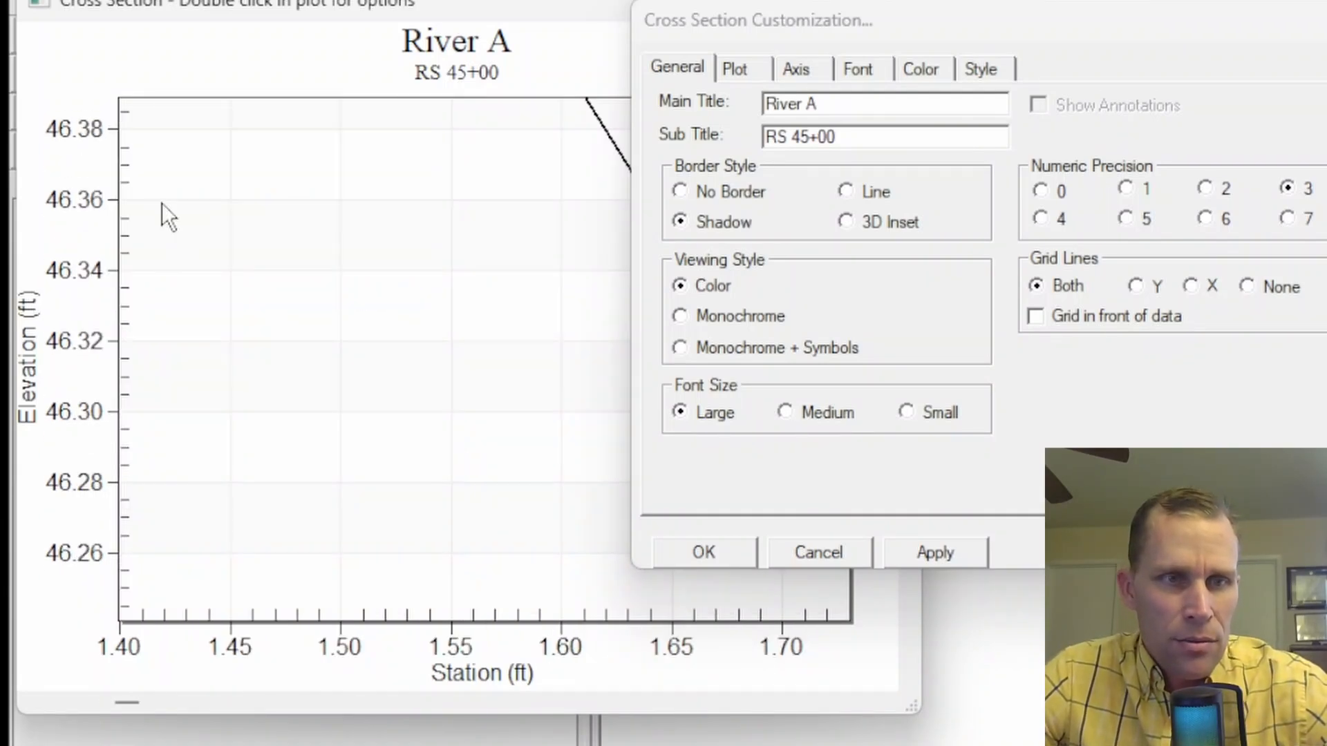
{"action": "left_click_drag", "start_coordinate": [162, 202], "coordinate": [316, 391]}
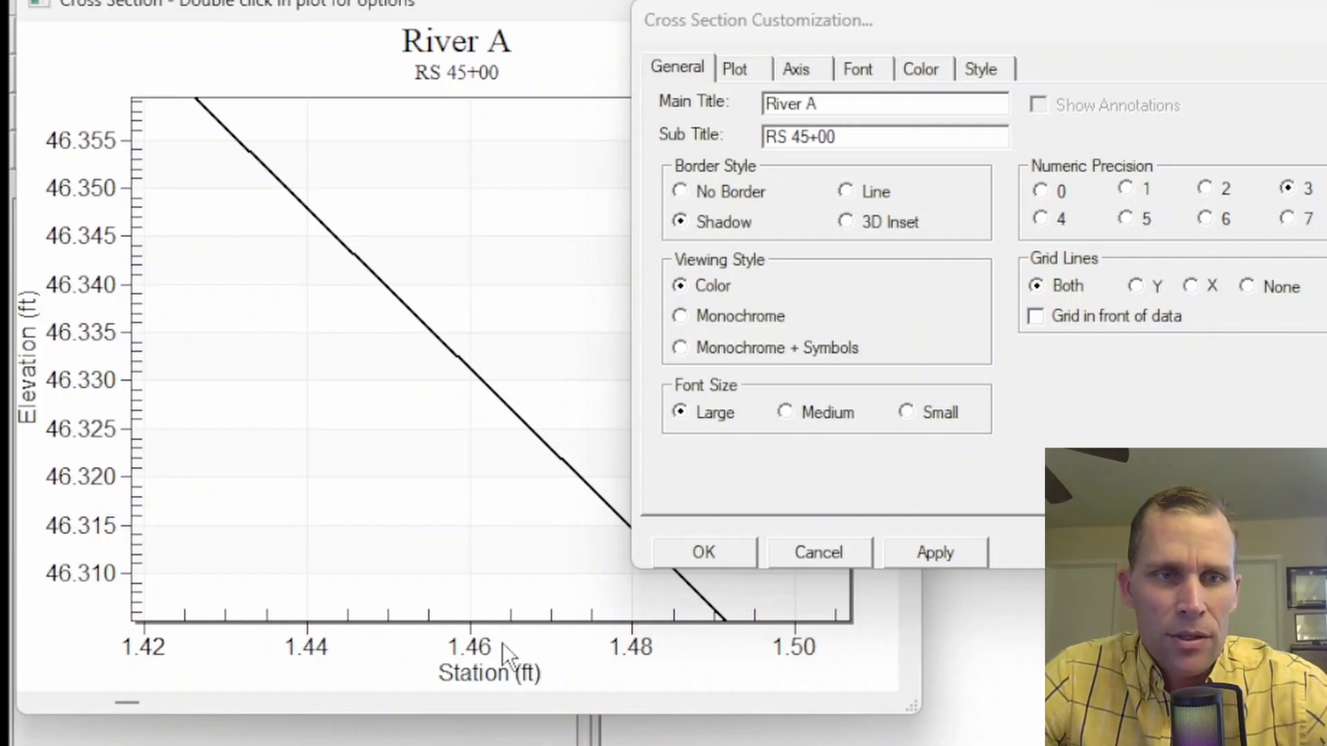
{"action": "left_click_drag", "start_coordinate": [203, 270], "coordinate": [329, 368]}
{"action": "left_click_drag", "start_coordinate": [318, 271], "coordinate": [459, 387]}
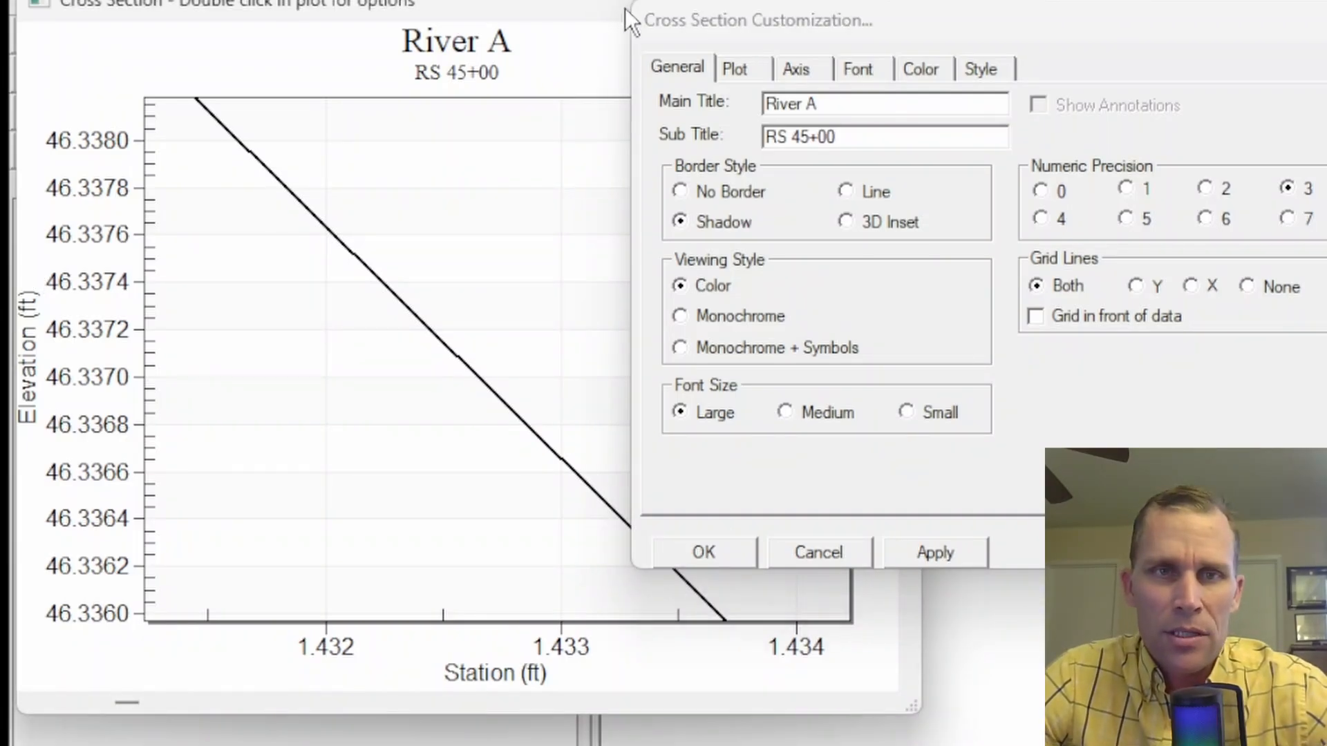
{"action": "left_click_drag", "start_coordinate": [926, 4], "coordinate": [1053, 124]}
{"action": "left_click", "coordinate": [882, 3]}
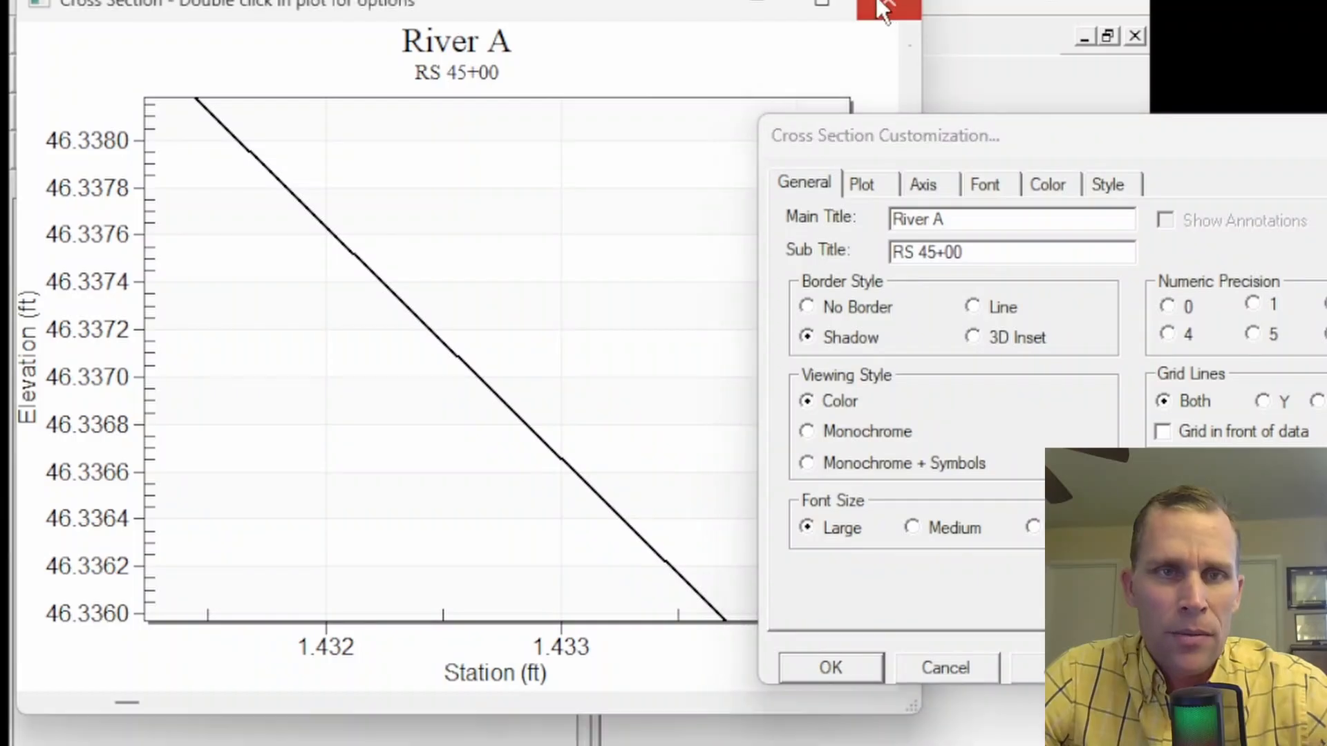
{"action": "left_click", "coordinate": [332, 562]}
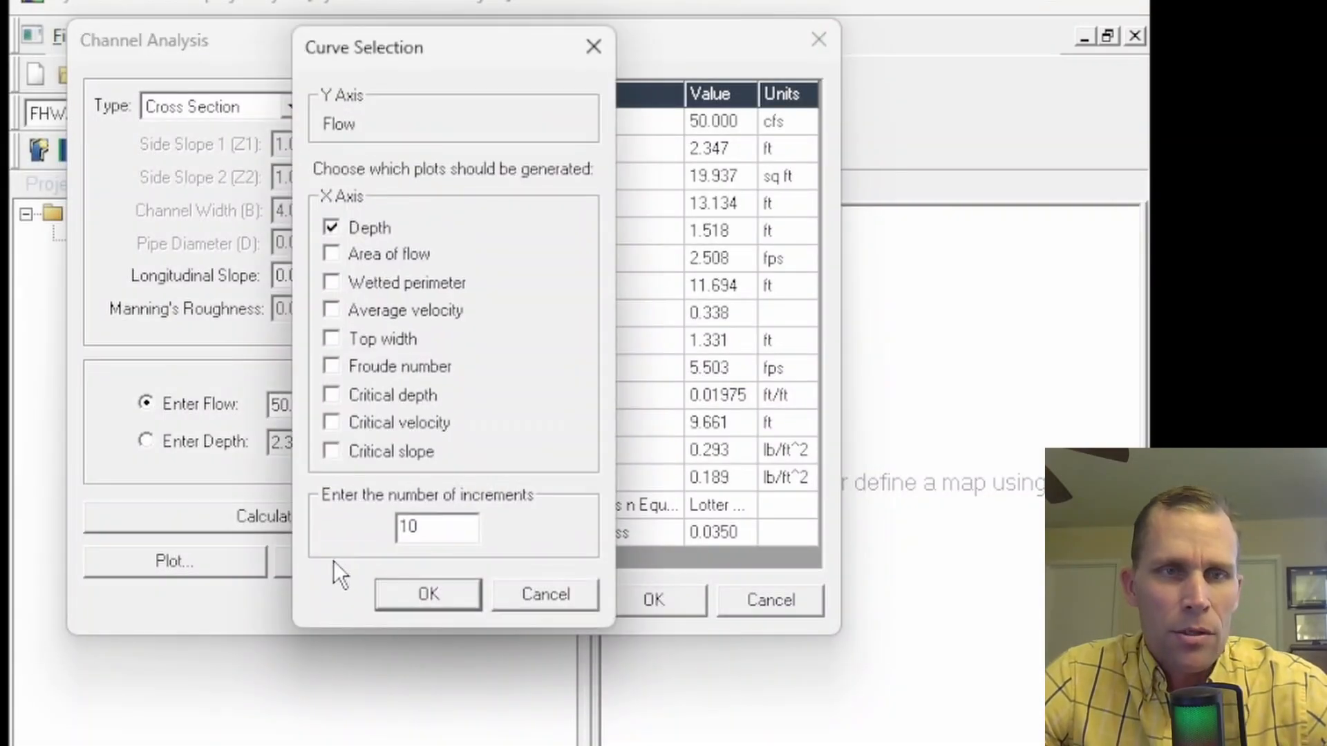
{"action": "left_click_drag", "start_coordinate": [380, 49], "coordinate": [490, 49]}
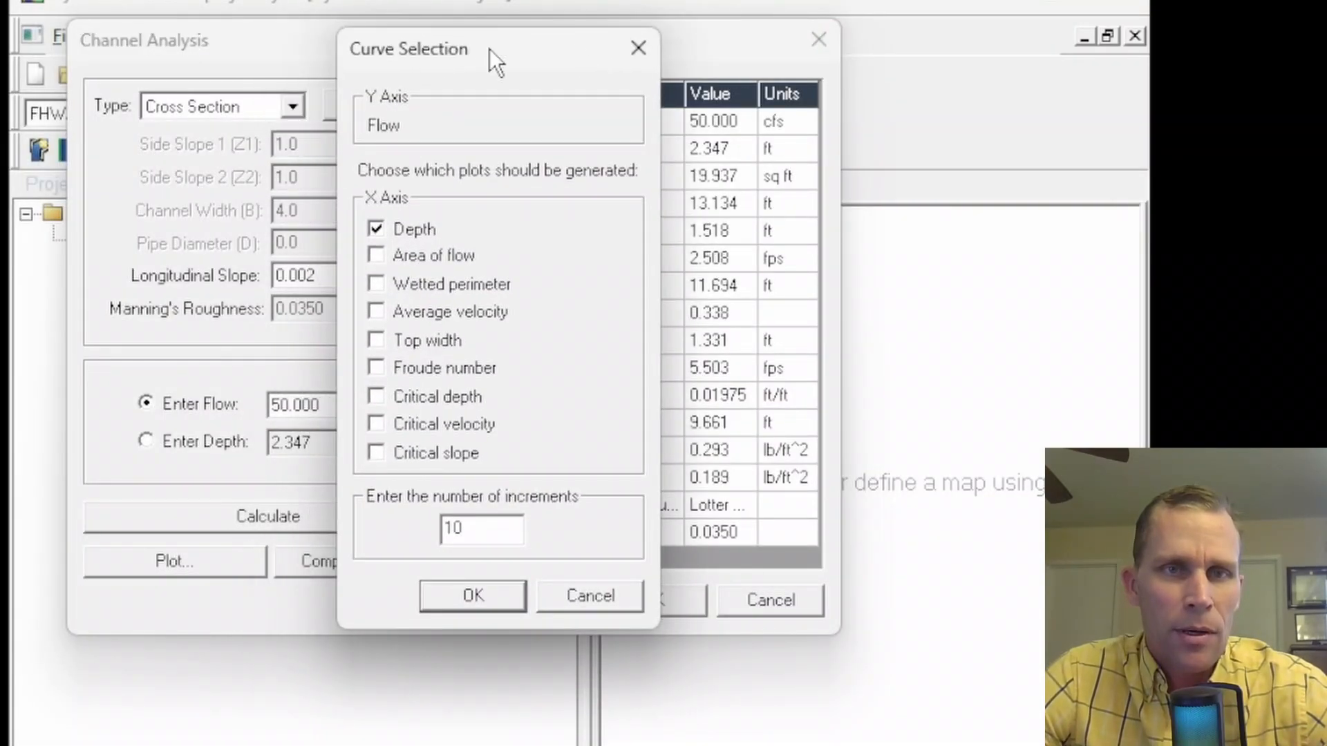
{"action": "left_click", "coordinate": [634, 73]}
{"action": "left_click_drag", "start_coordinate": [179, 35], "coordinate": [526, 78]}
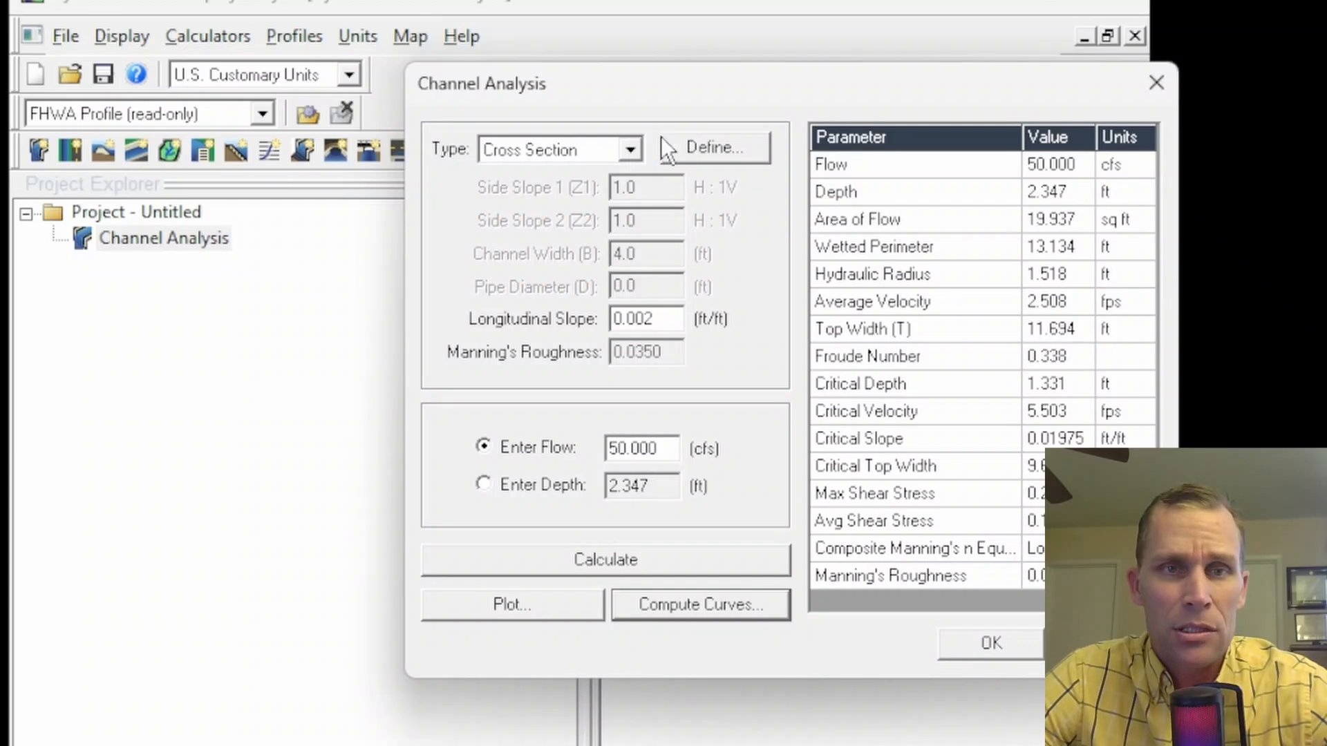
{"action": "left_click_drag", "start_coordinate": [742, 98], "coordinate": [437, 61]}
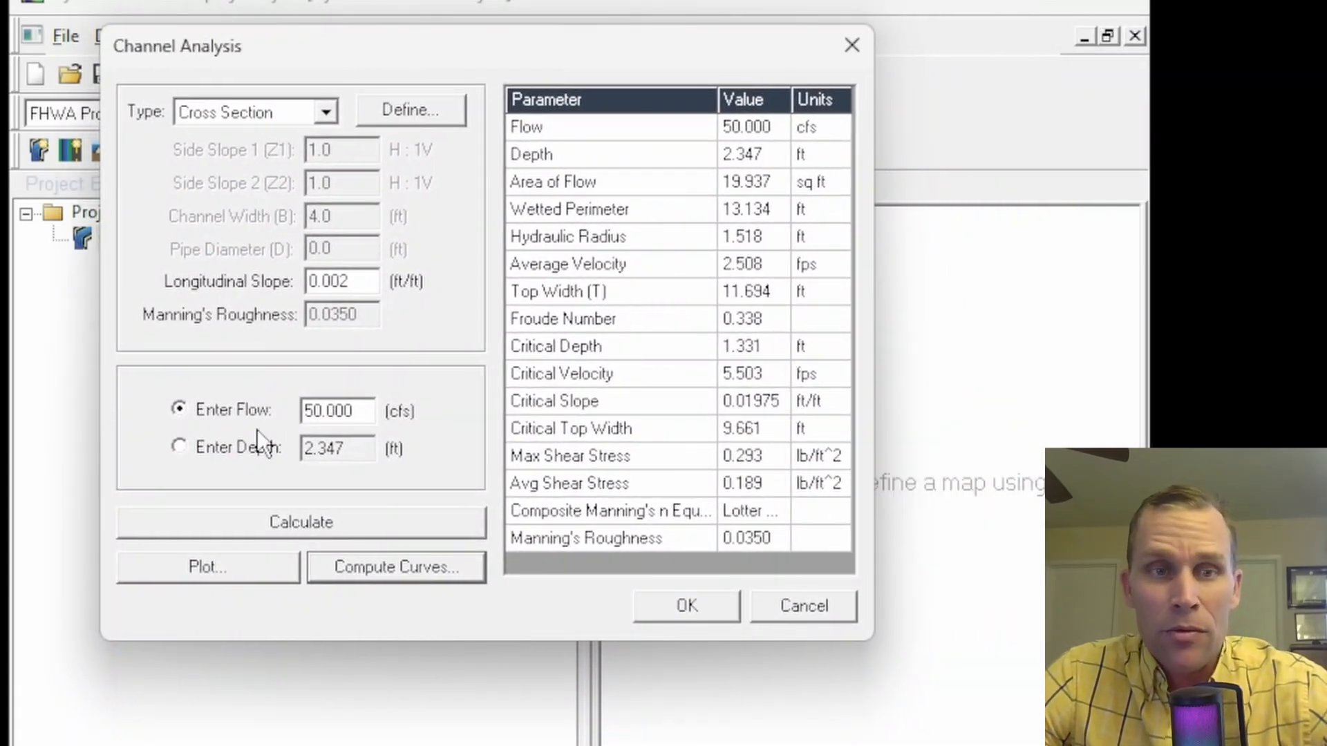
- Compute the Flow vs. Depth curve with 10 increments and open its customization options beside the plot
{"action": "left_click", "coordinate": [398, 577]}
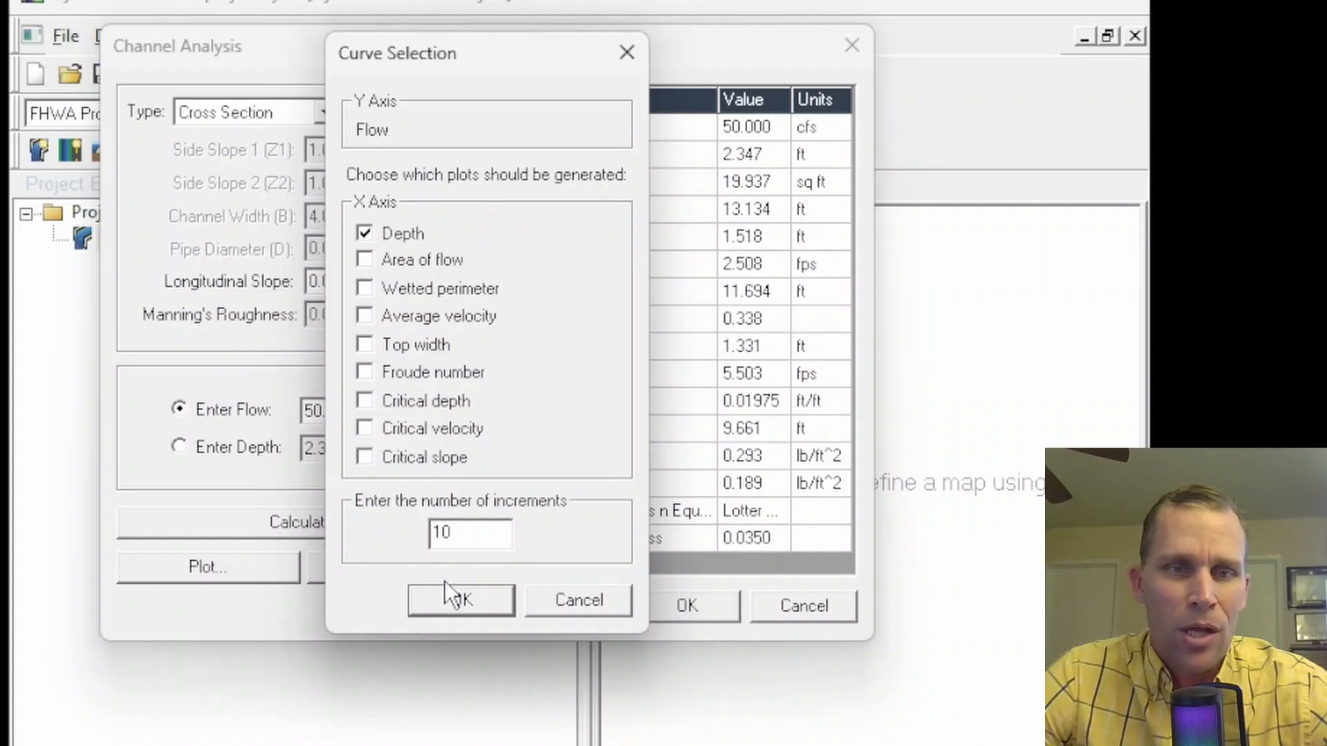
{"action": "left_click", "coordinate": [460, 601]}
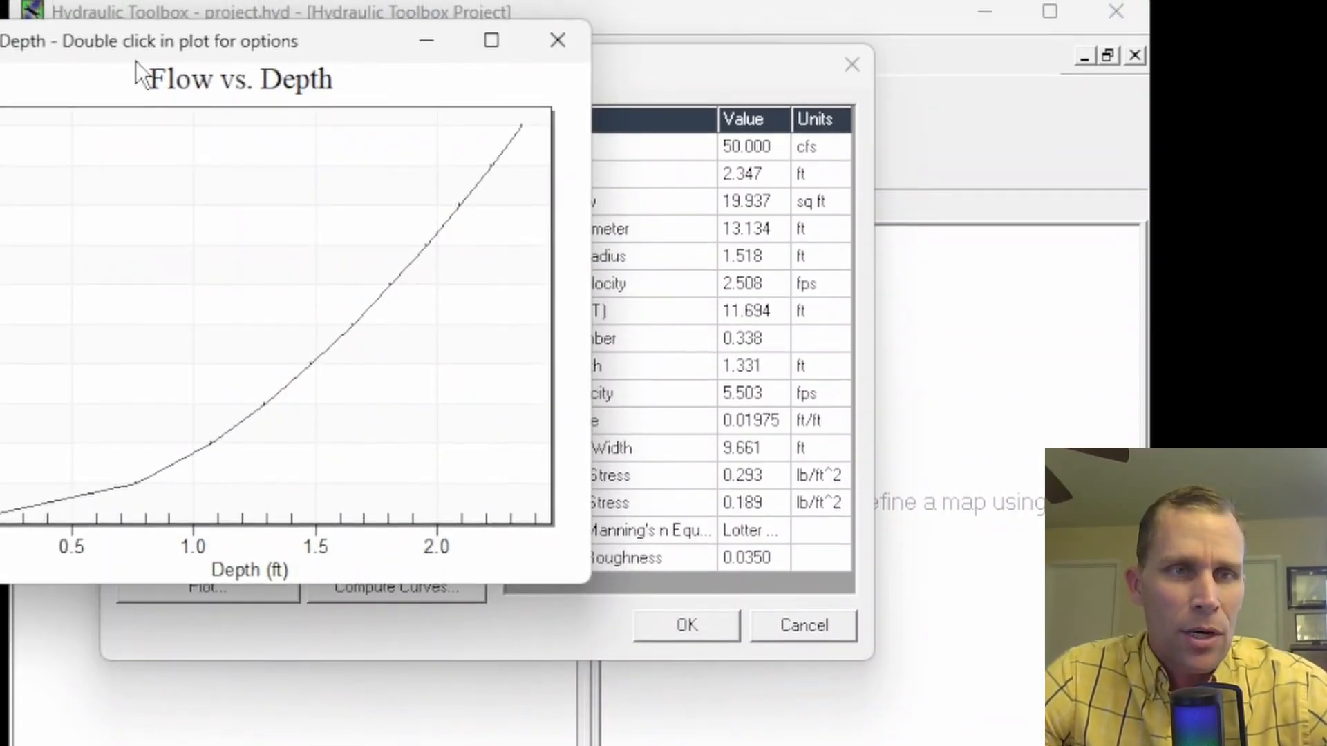
{"action": "double_click", "coordinate": [251, 147]}
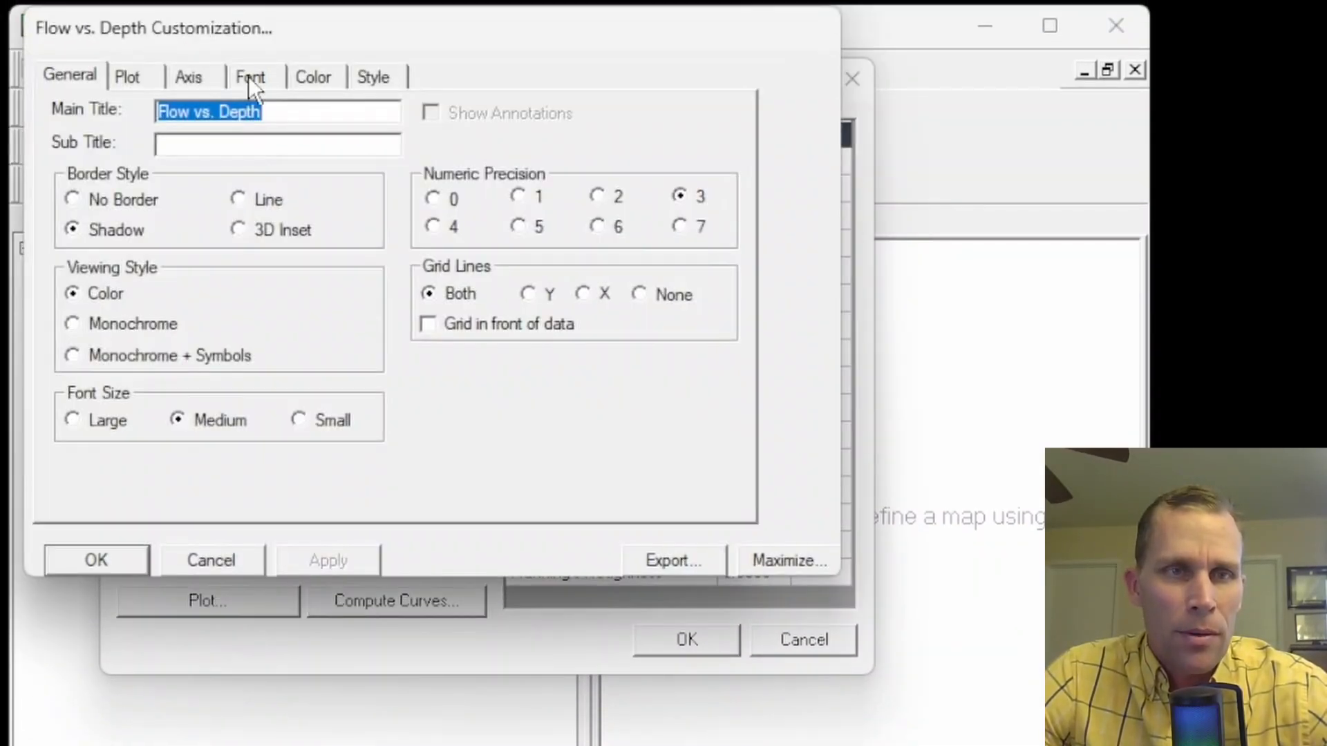
{"action": "left_click_drag", "start_coordinate": [247, 39], "coordinate": [932, 70]}
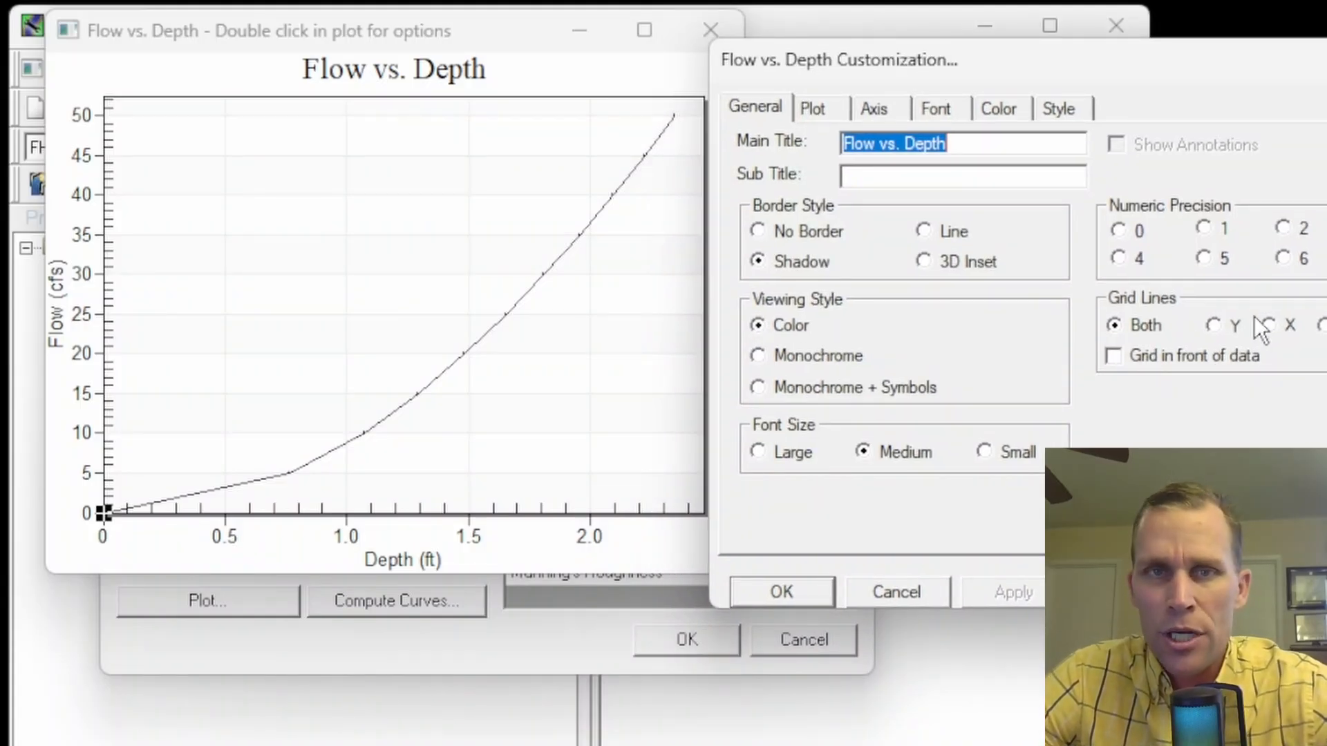
- Try the Area and Bar plot styles on the 10-increment Flow vs. Depth curve, and close the plot
{"action": "left_click", "coordinate": [809, 110]}
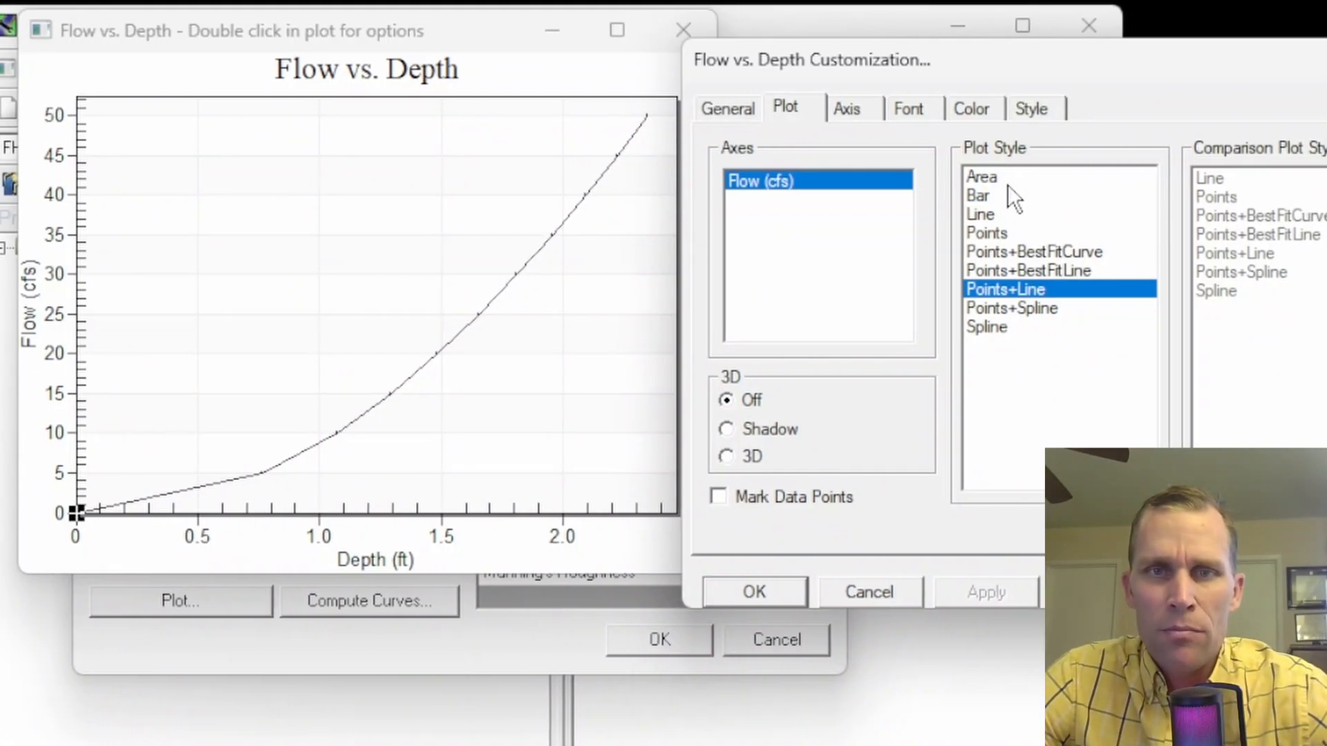
{"action": "left_click", "coordinate": [1011, 181]}
{"action": "left_click", "coordinate": [1006, 591]}
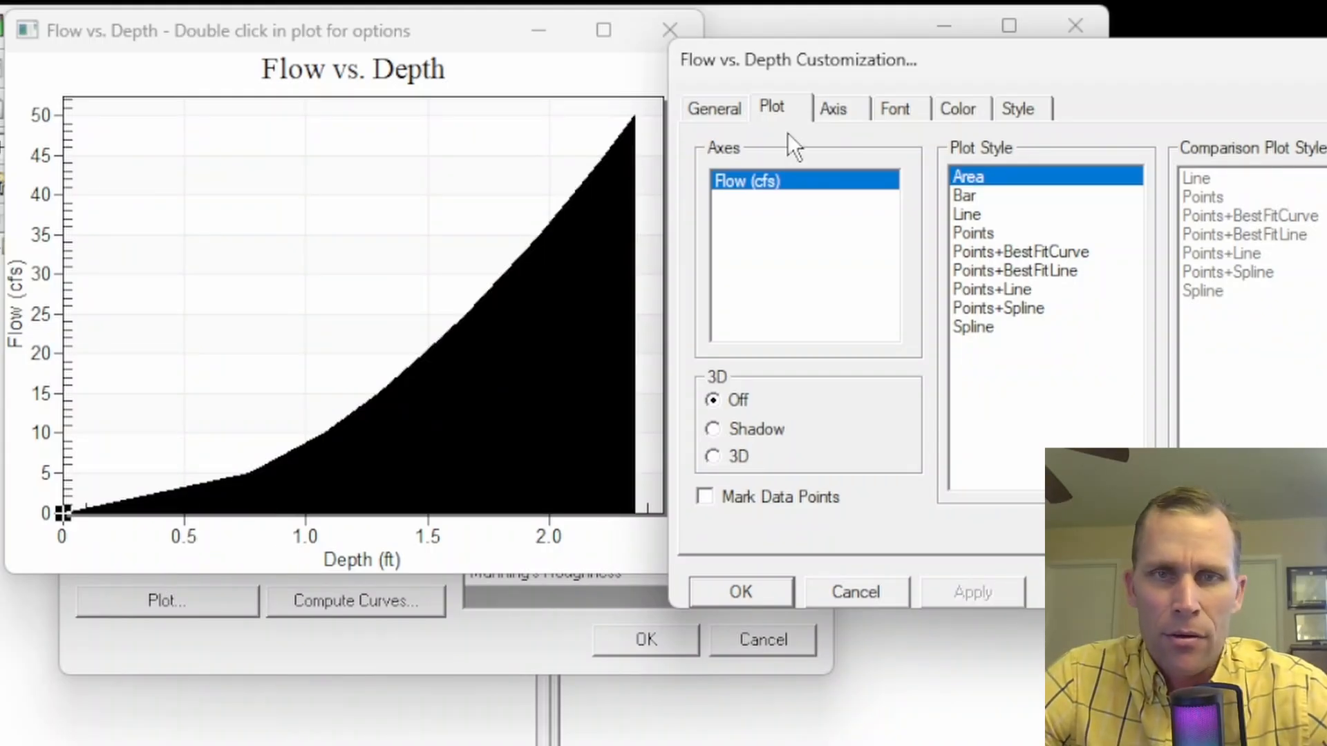
{"action": "left_click", "coordinate": [980, 195]}
{"action": "left_click", "coordinate": [974, 593]}
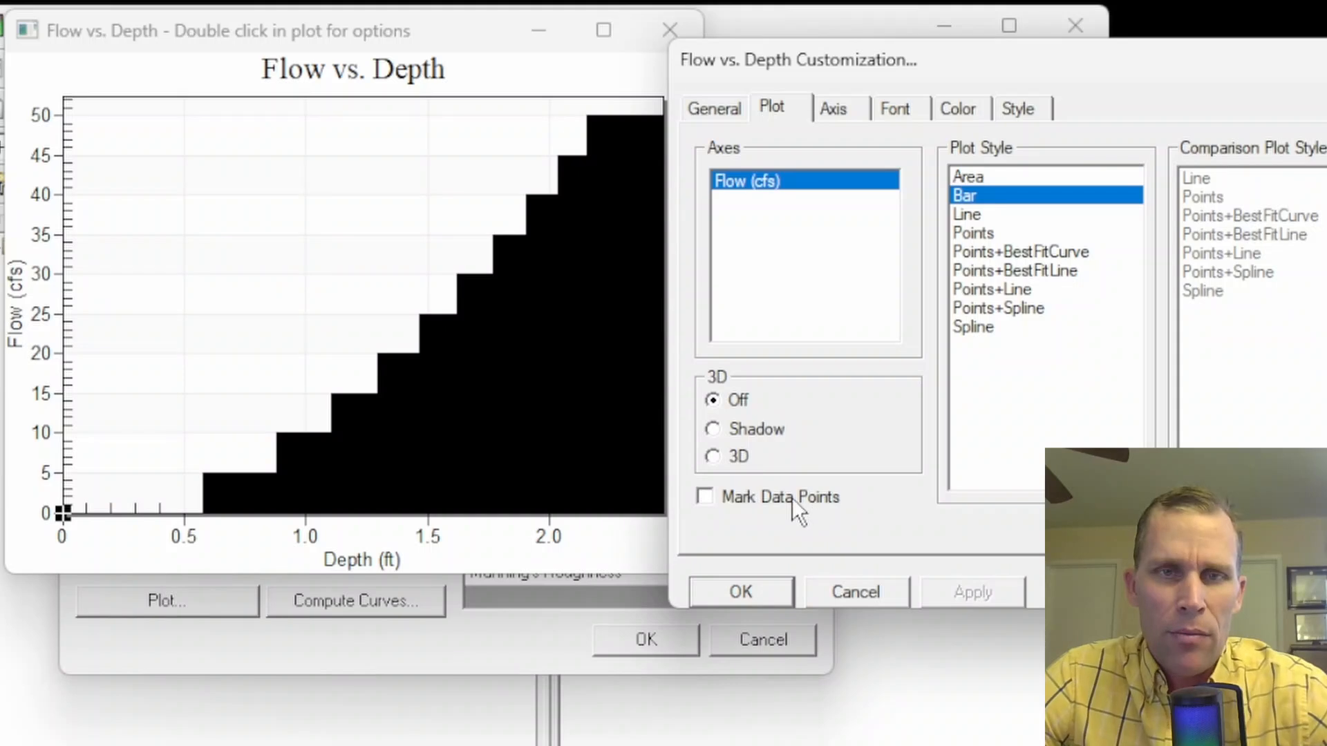
{"action": "left_click", "coordinate": [769, 586]}
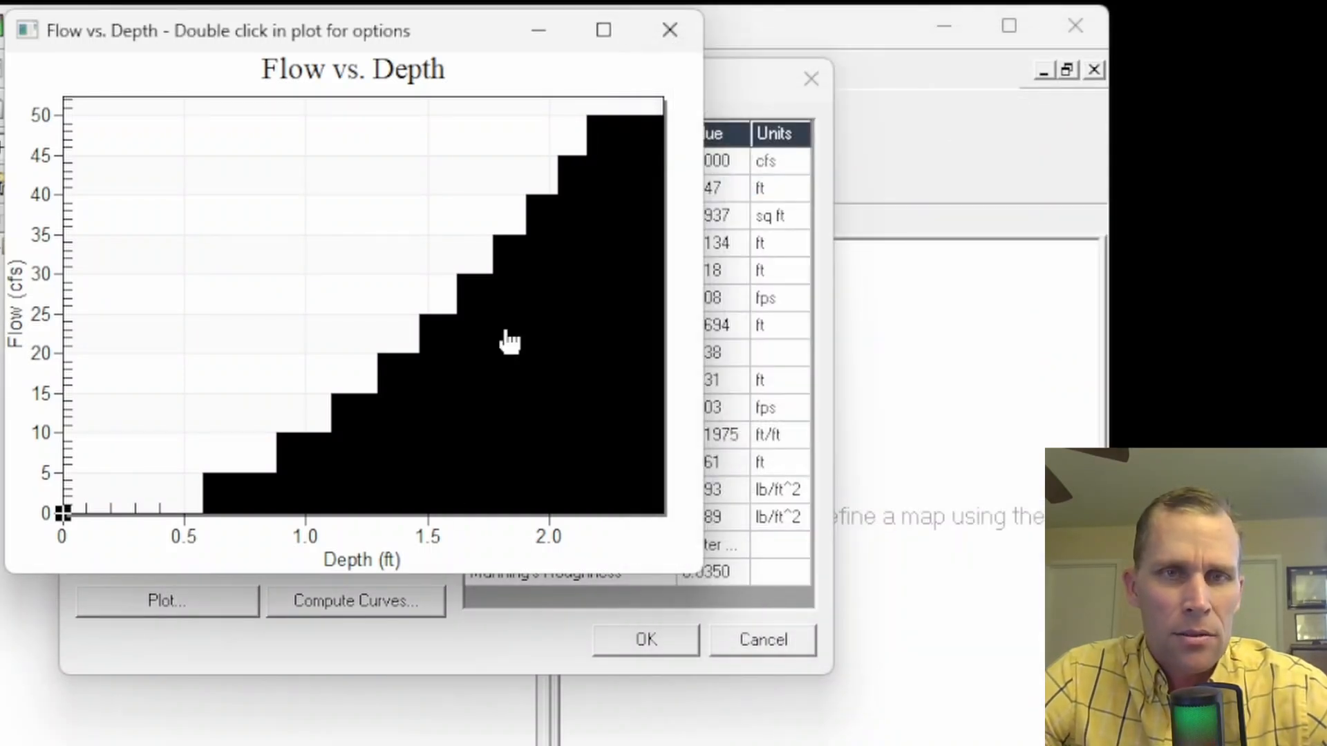
{"action": "left_click", "coordinate": [669, 30]}
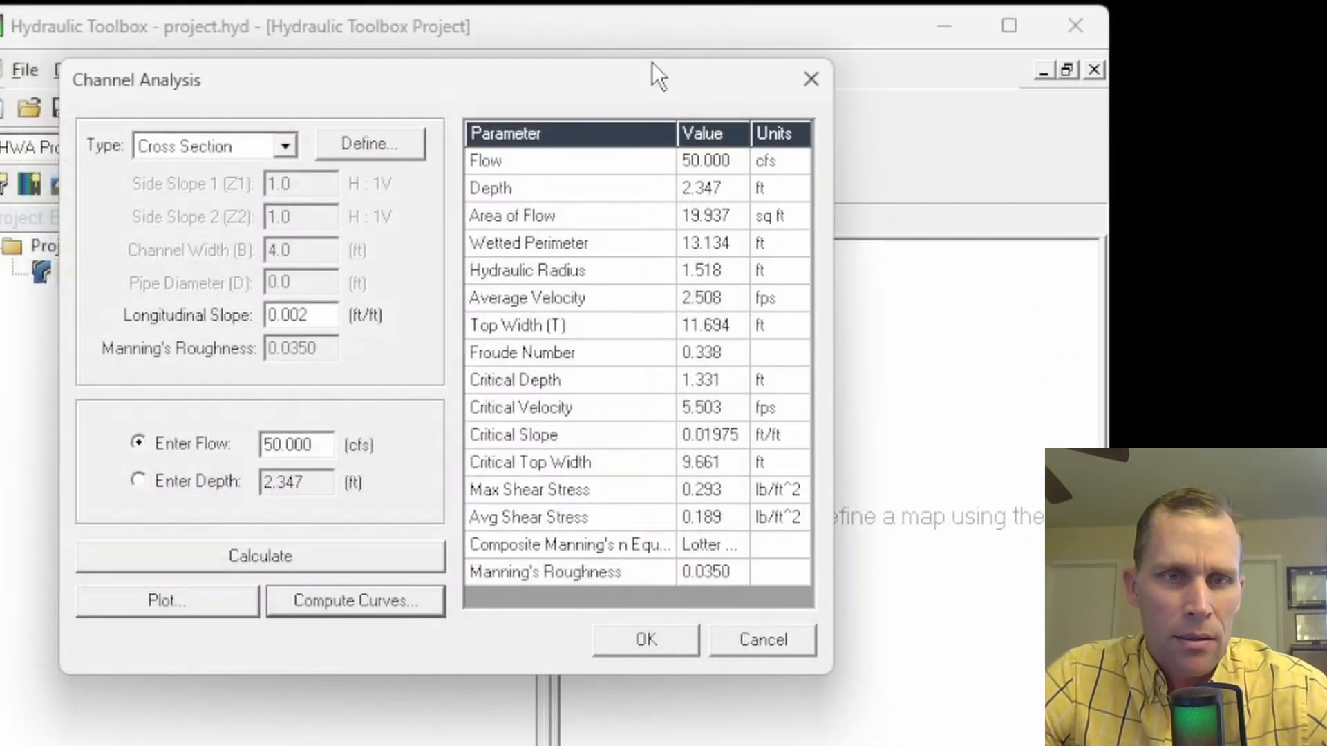
- Compute the Flow vs. Depth curve with 50 increments and open its plot style options
{"action": "left_click", "coordinate": [399, 607]}
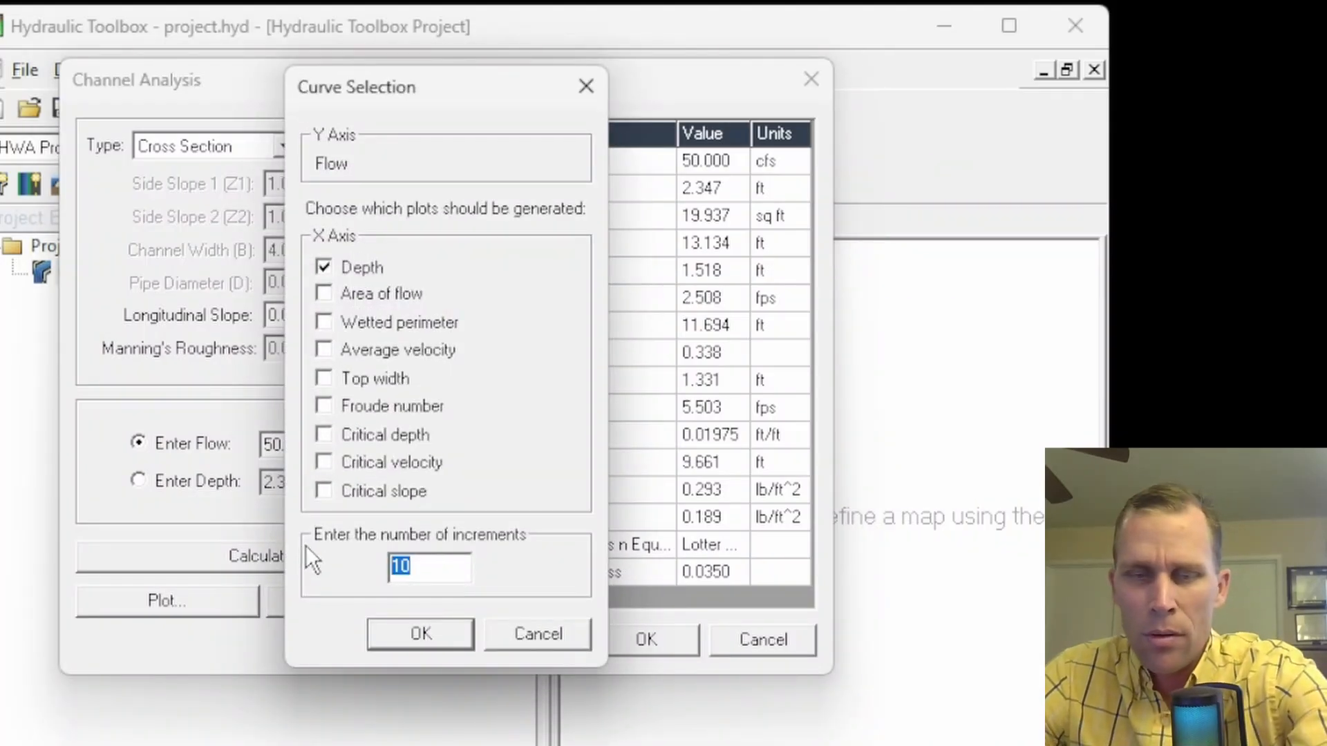
{"action": "type", "text": "50"}
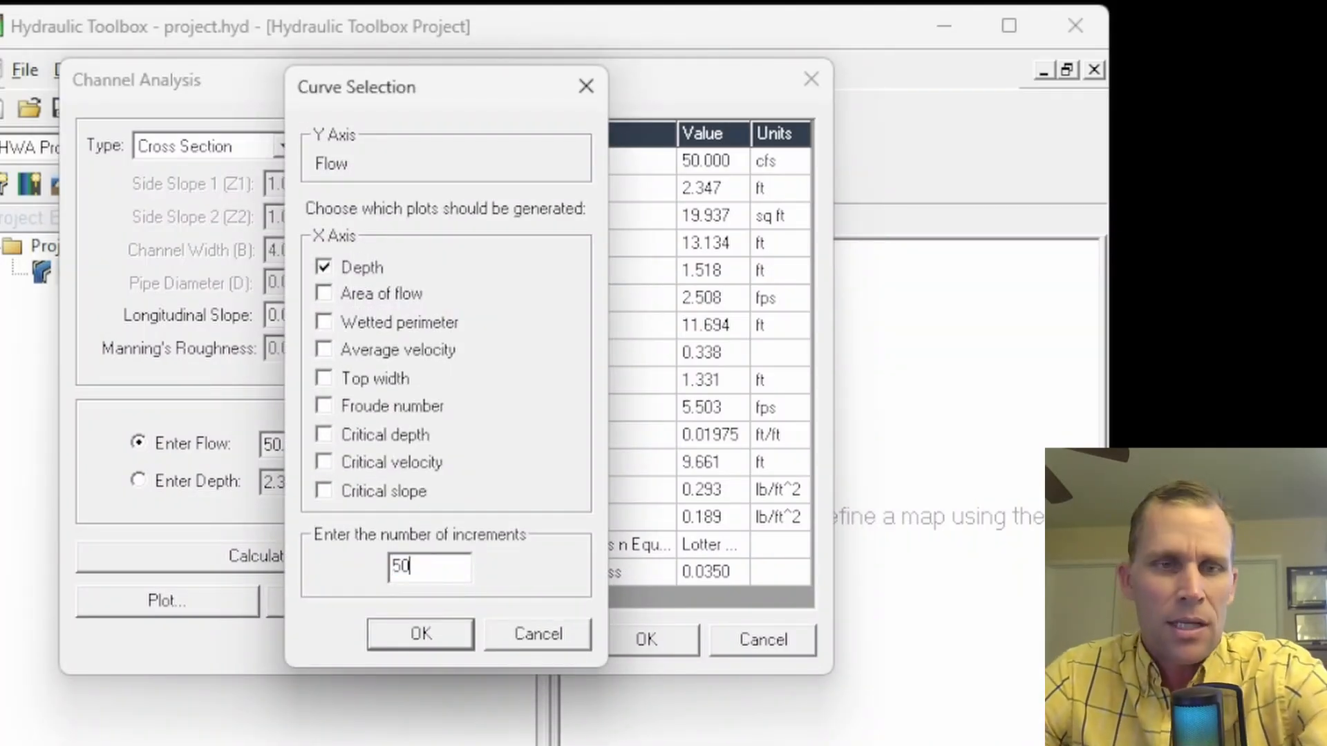
{"action": "left_click", "coordinate": [418, 636]}
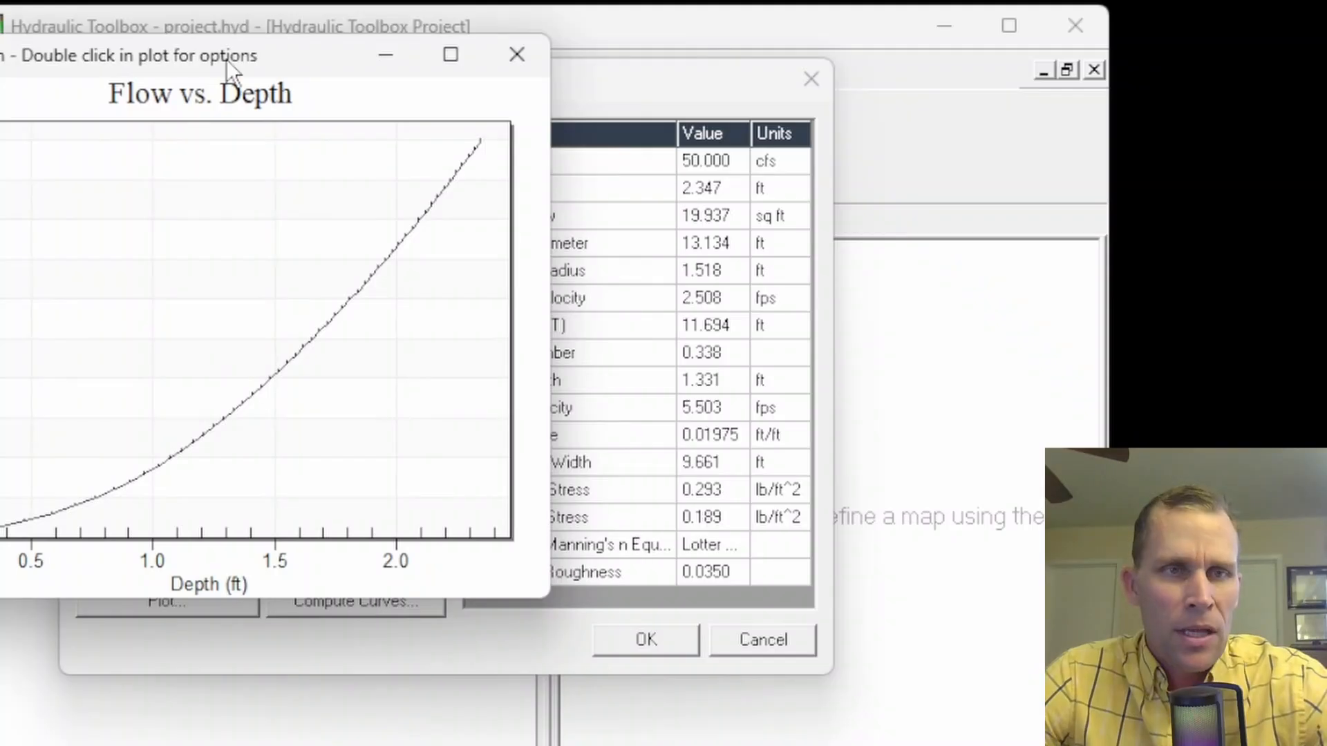
{"action": "left_click_drag", "start_coordinate": [226, 59], "coordinate": [1123, 64]}
{"action": "double_click", "coordinate": [366, 165]}
{"action": "left_click", "coordinate": [777, 104]}
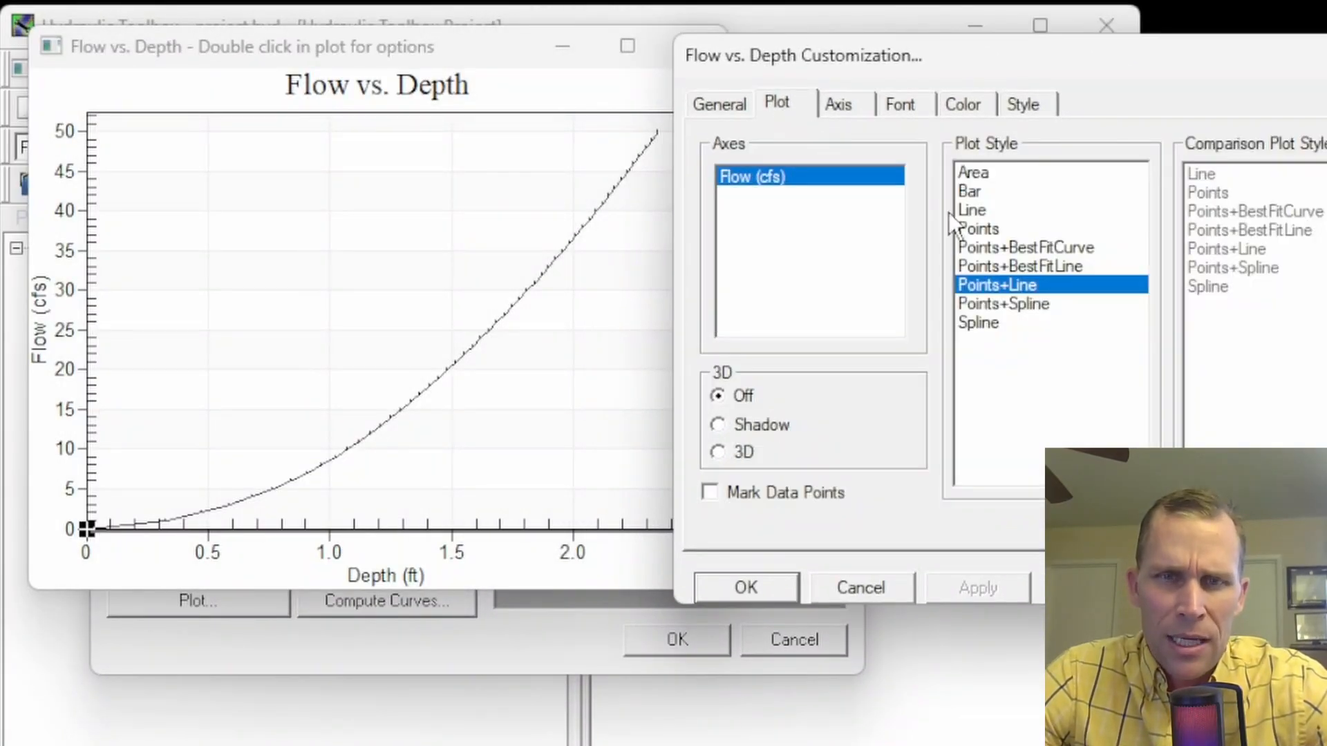
- Apply the Bar, Line and Points plot styles to the 50-increment curve in turn
{"action": "left_click", "coordinate": [974, 196]}
{"action": "left_click", "coordinate": [945, 584]}
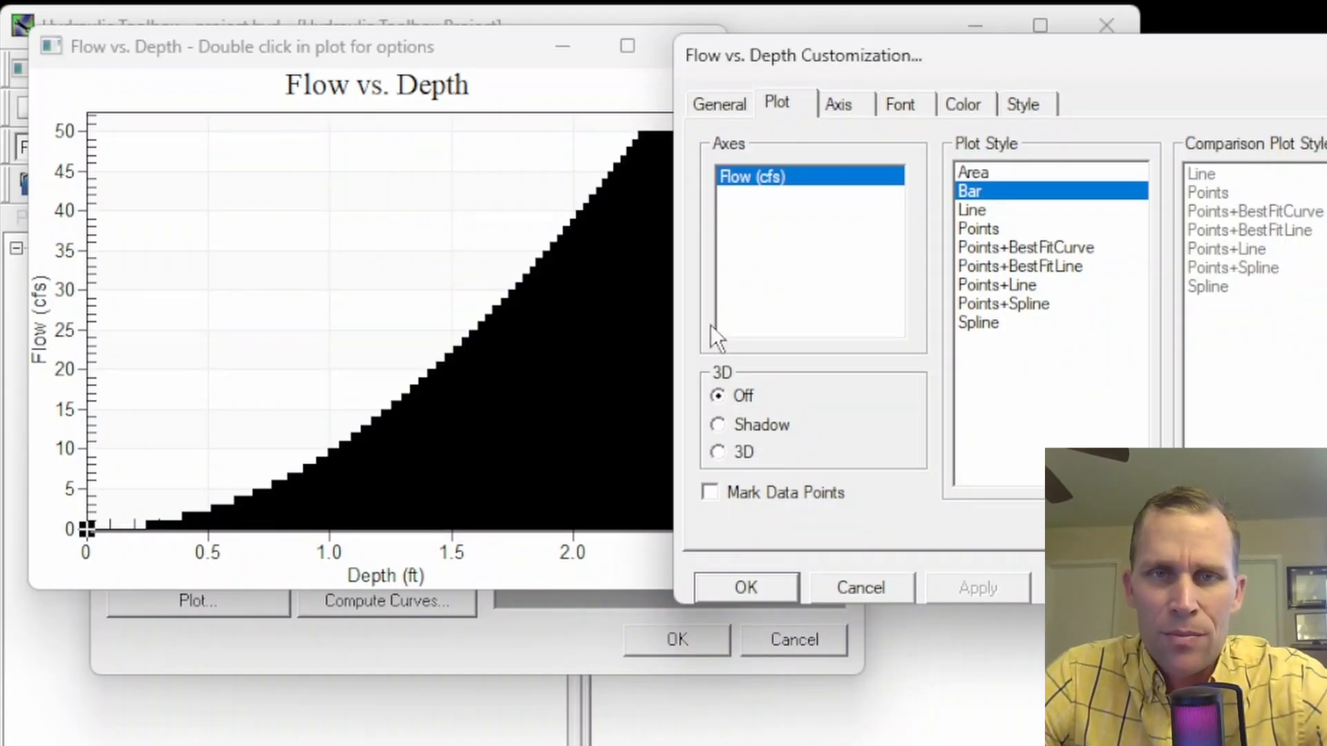
{"action": "left_click", "coordinate": [976, 208]}
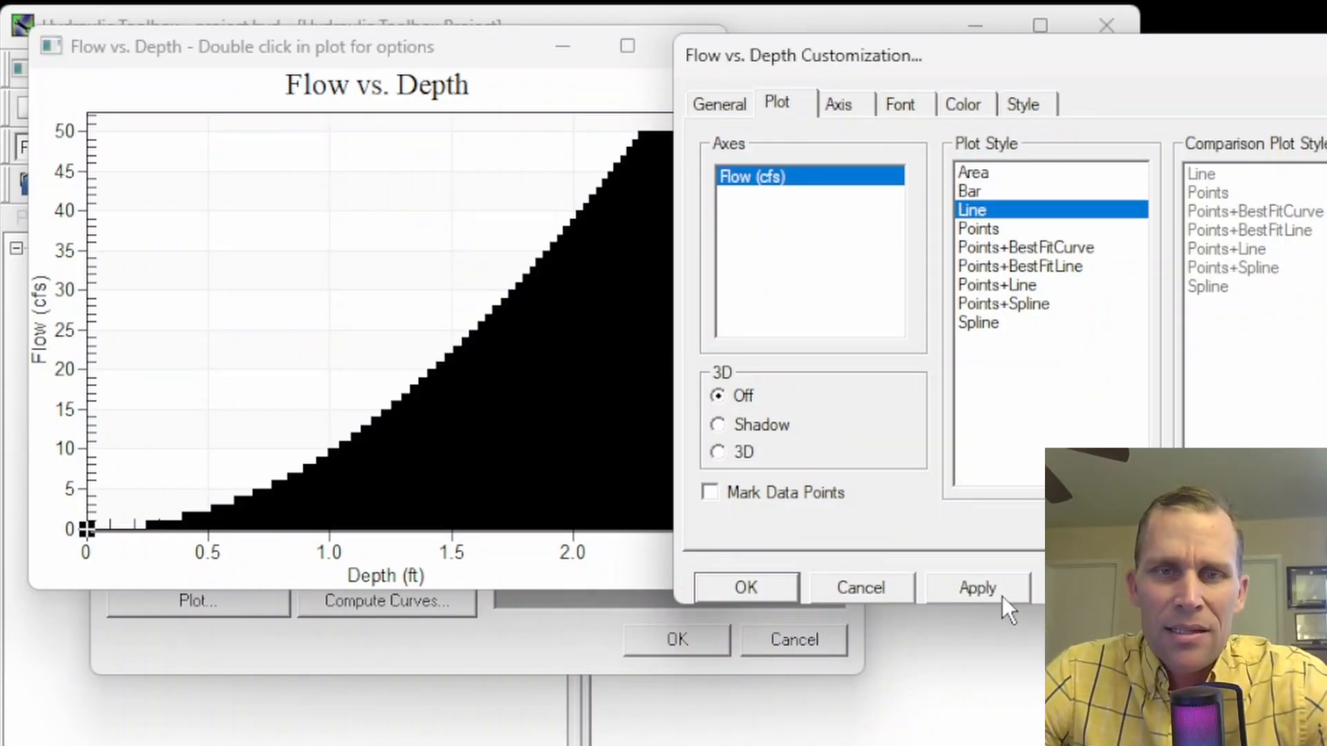
{"action": "left_click", "coordinate": [983, 283]}
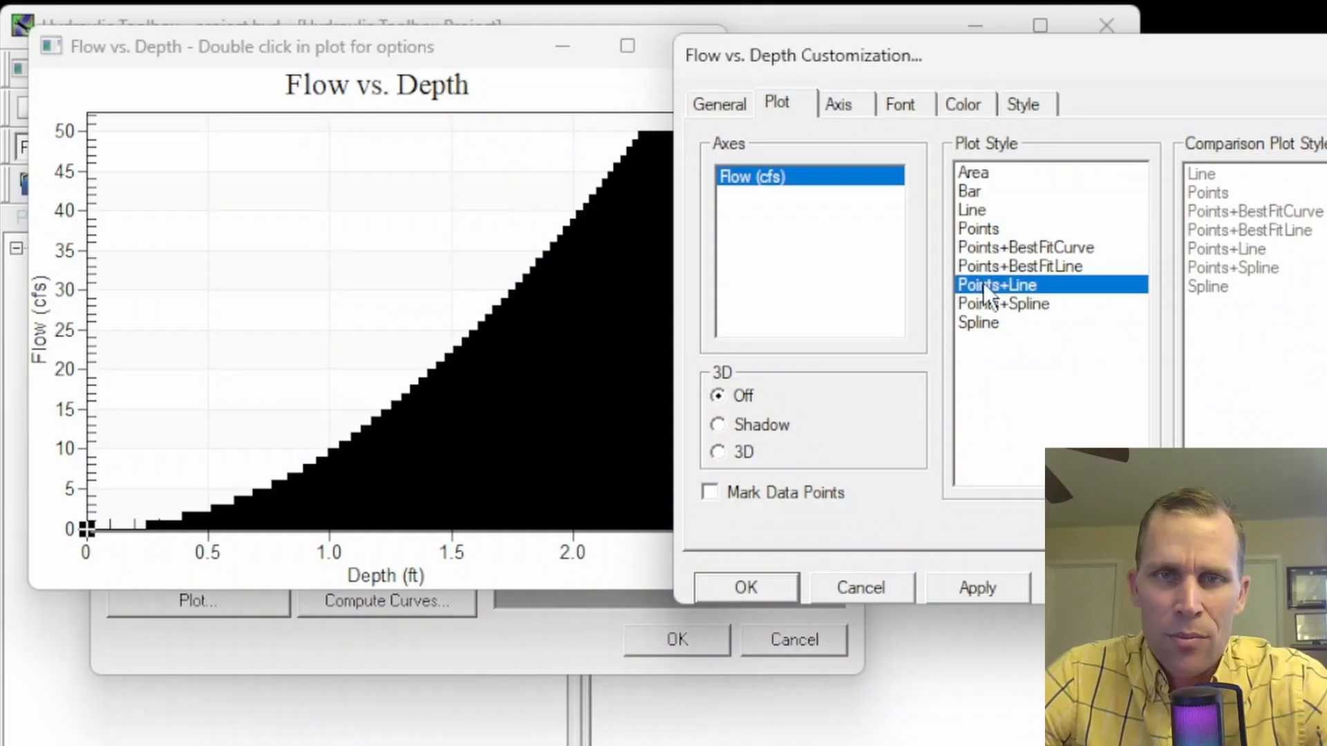
{"action": "left_click", "coordinate": [977, 211]}
{"action": "left_click", "coordinate": [981, 584]}
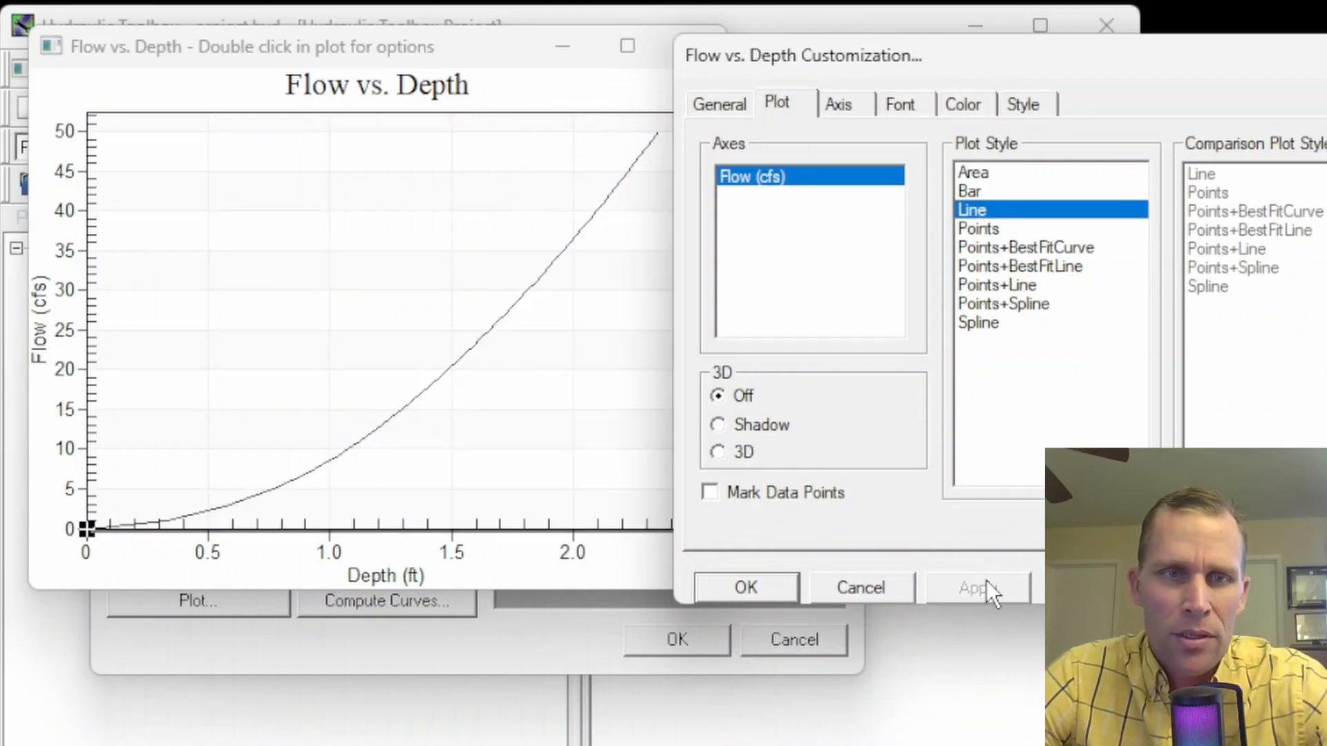
{"action": "left_click", "coordinate": [978, 228]}
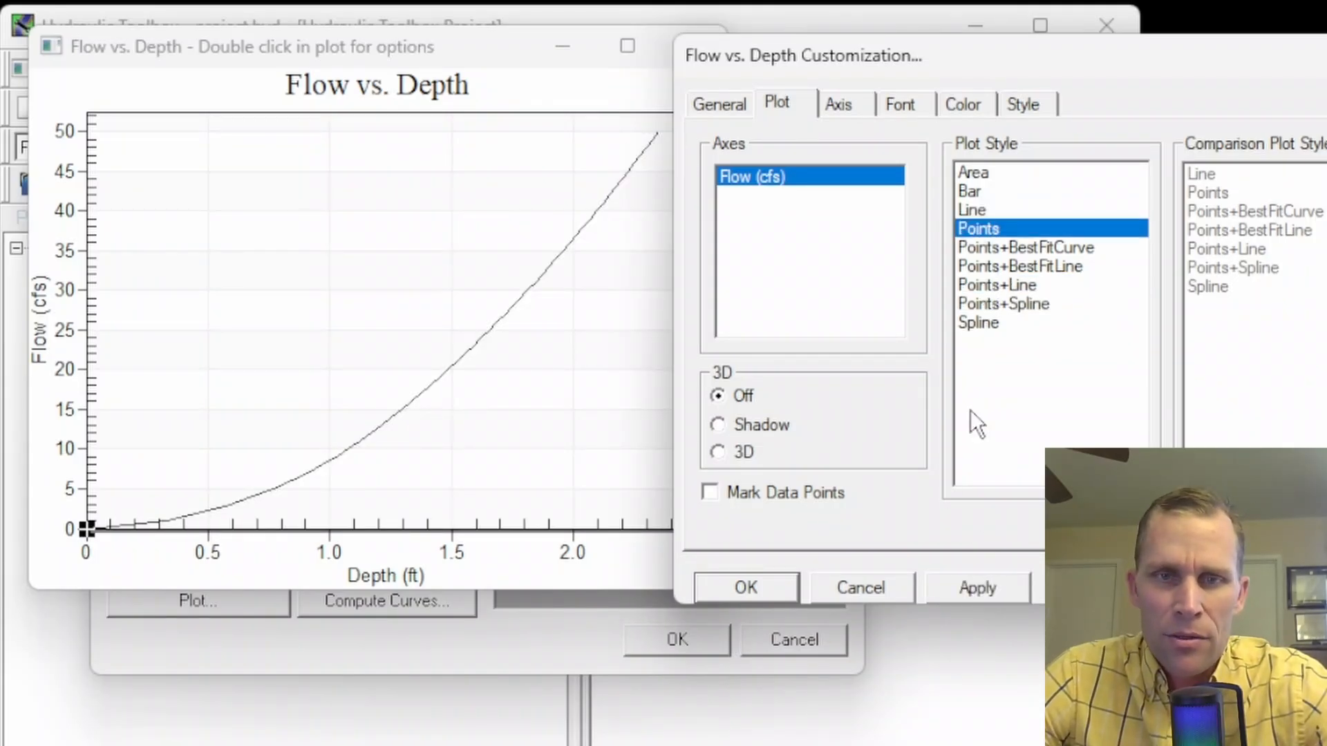
{"action": "left_click", "coordinate": [988, 596]}
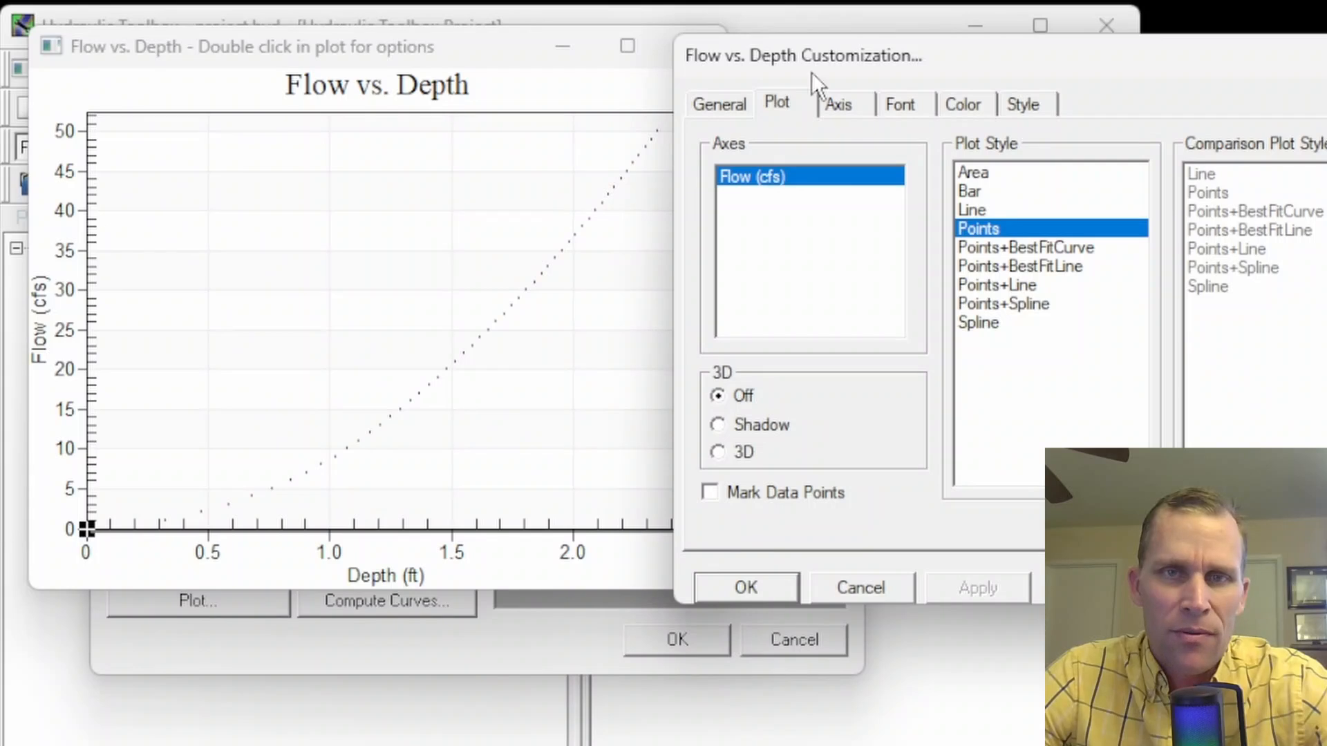
- Check the point type choices and the axis settings for the Flow vs. Depth plot, and return to the plot styles
{"action": "left_click_drag", "start_coordinate": [888, 54], "coordinate": [913, 58]}
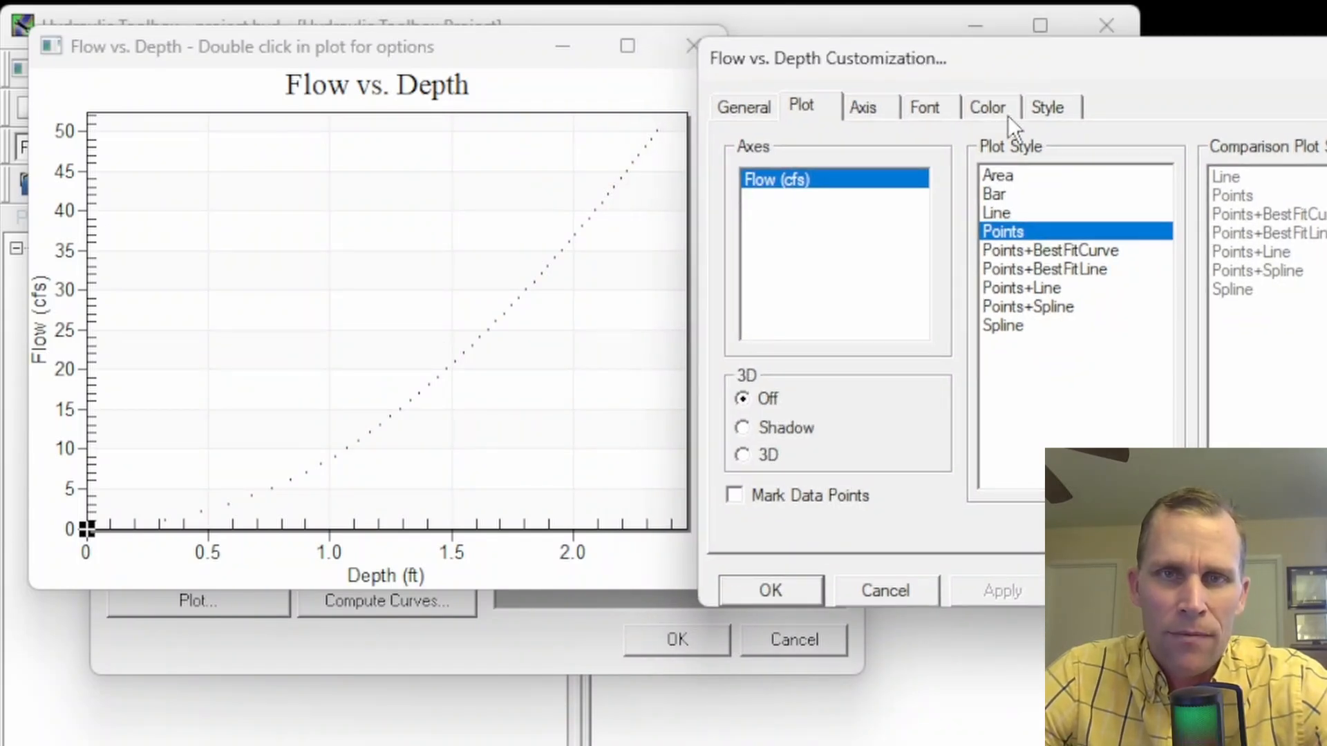
{"action": "left_click", "coordinate": [1053, 105]}
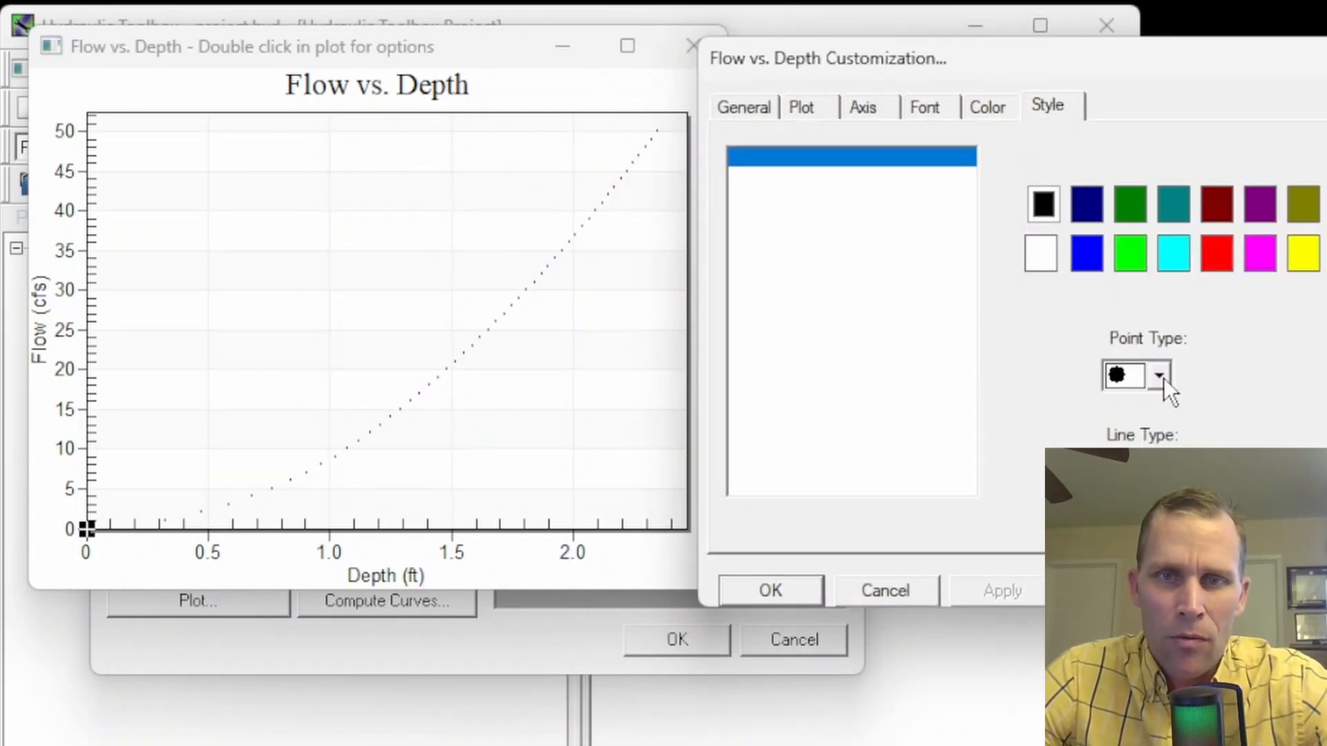
{"action": "left_click", "coordinate": [1159, 376]}
{"action": "left_click", "coordinate": [856, 110]}
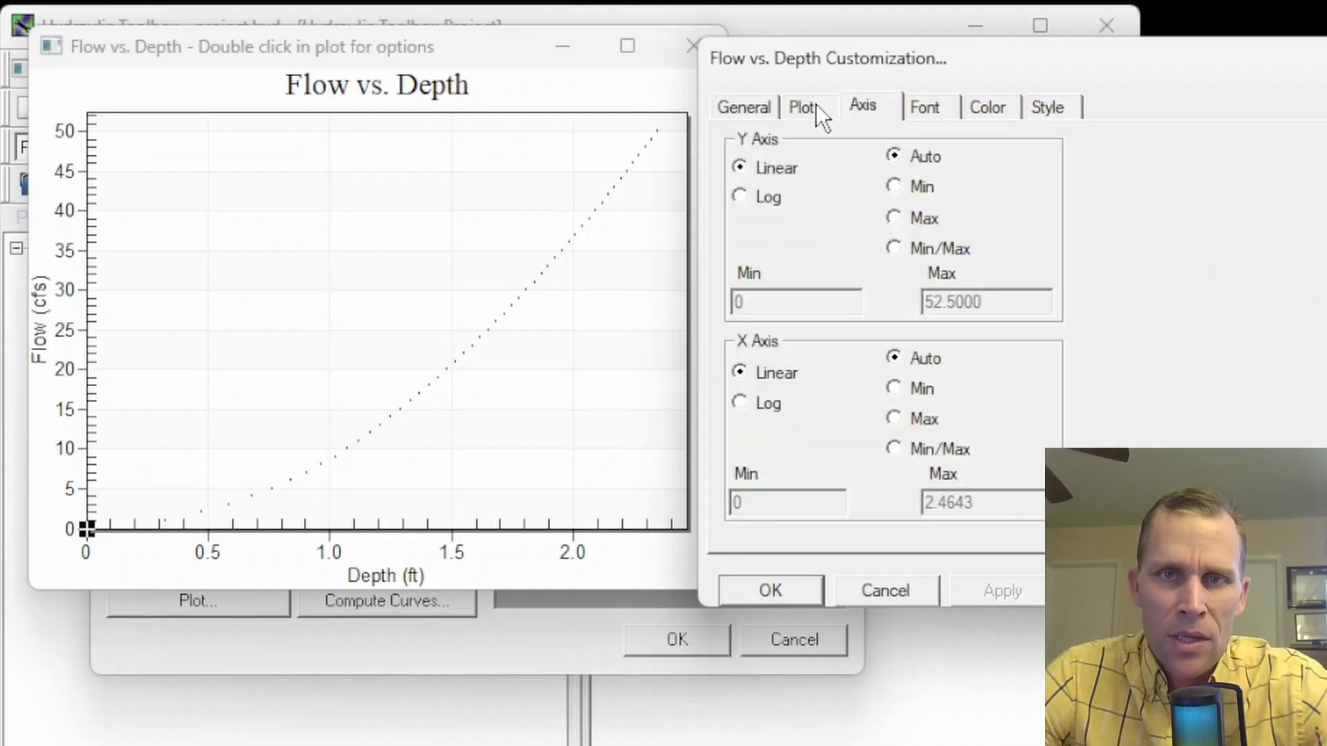
{"action": "left_click", "coordinate": [807, 104]}
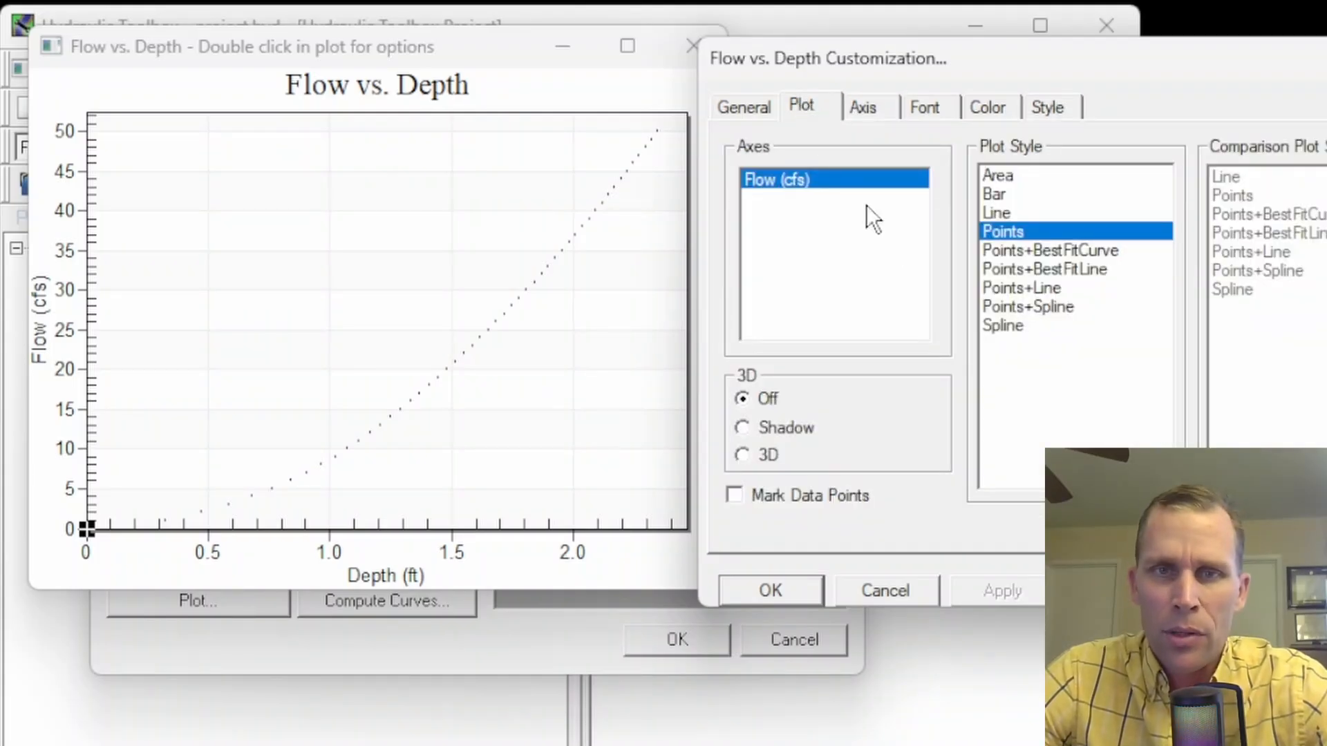
- Apply the Points+BestFitCurve and Points+BestFitLine plot styles to the Flow vs. Depth curve in turn
{"action": "left_click", "coordinate": [1002, 249]}
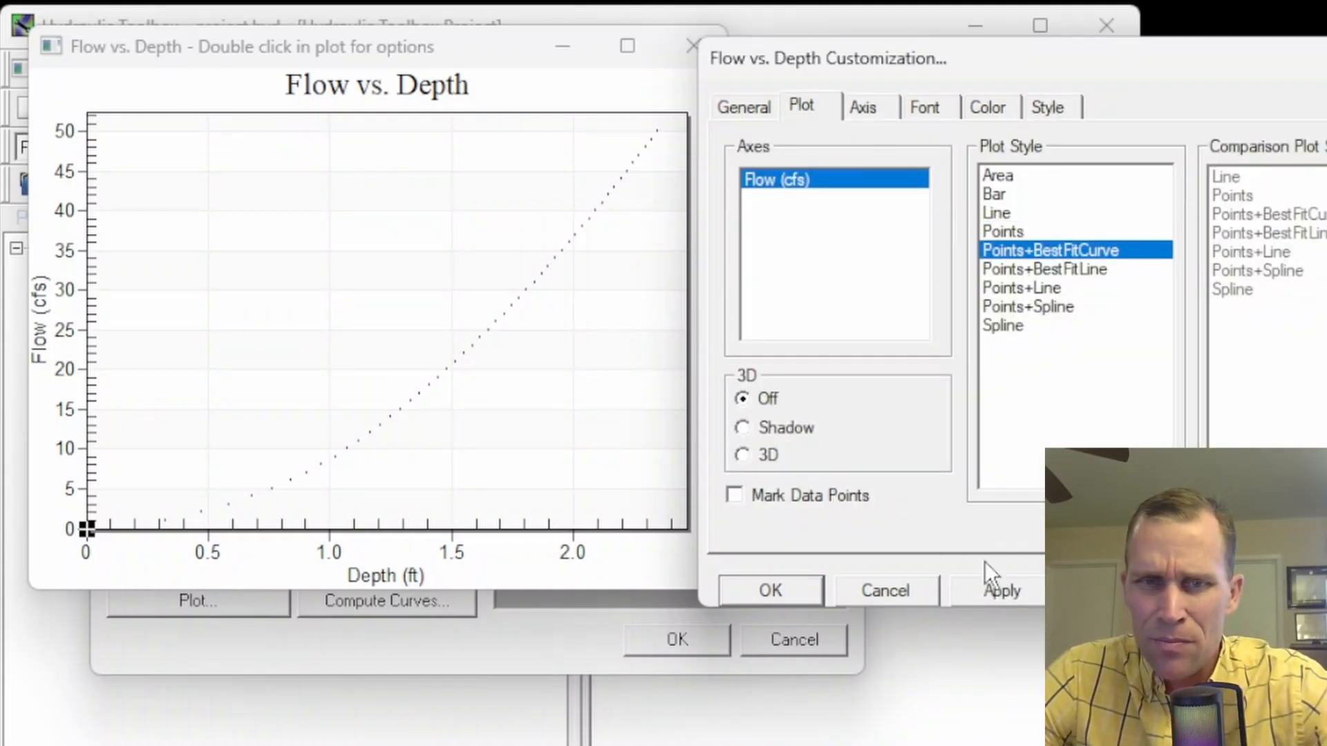
{"action": "left_click", "coordinate": [1026, 589]}
{"action": "left_click", "coordinate": [1002, 269]}
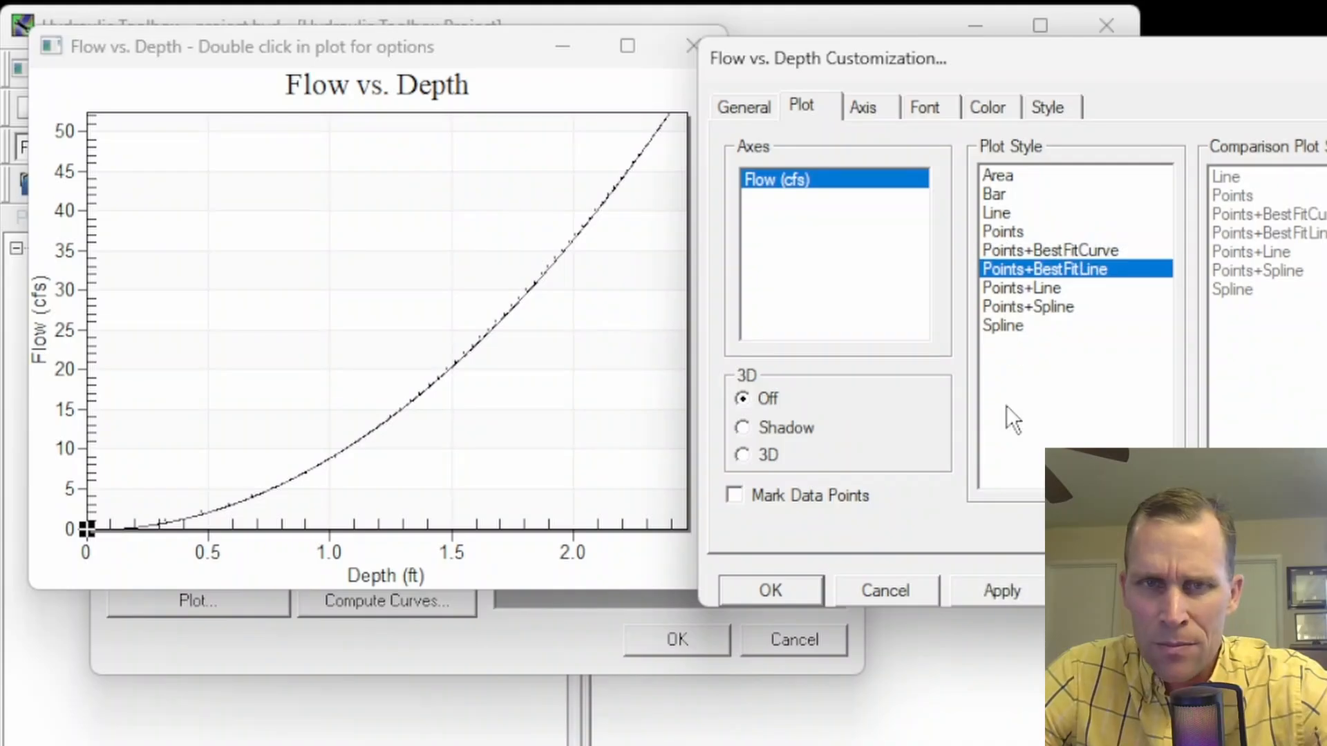
{"action": "left_click", "coordinate": [1003, 594]}
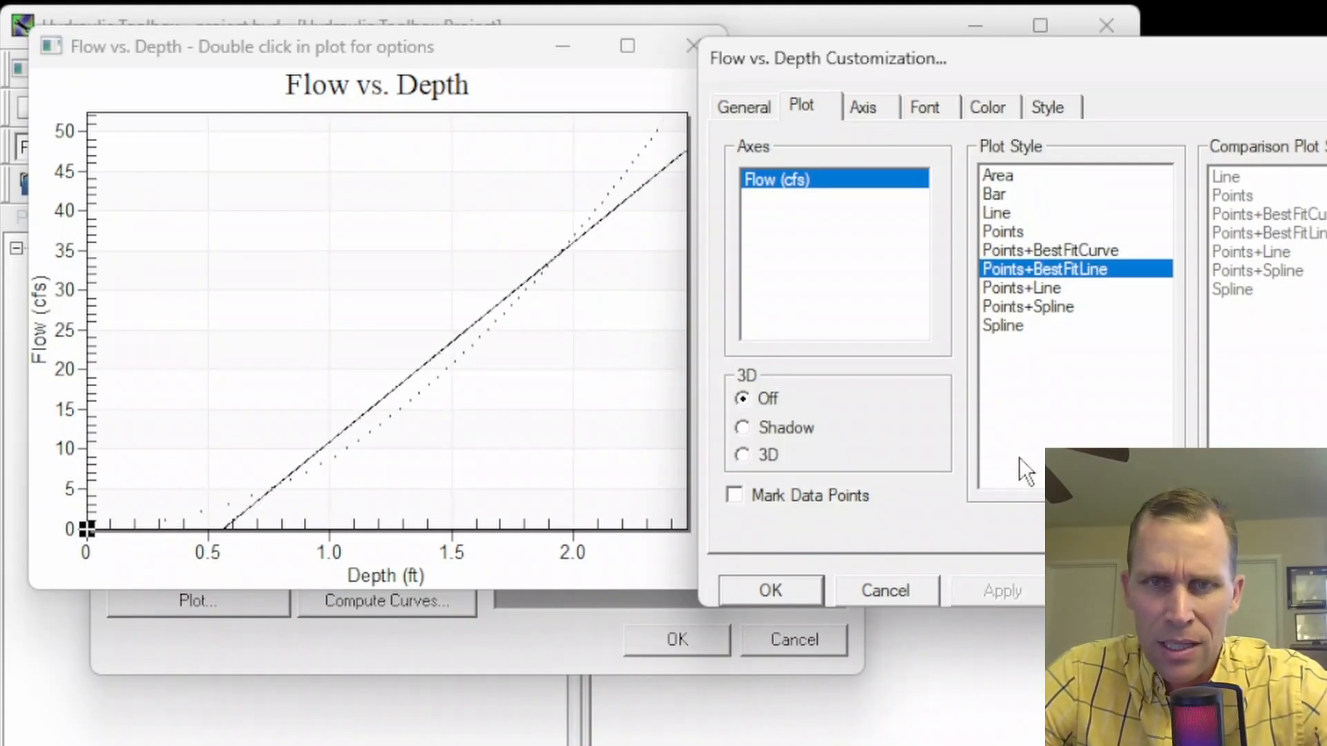
{"action": "double_click", "coordinate": [1015, 289]}
{"action": "left_click", "coordinate": [1007, 272]}
{"action": "left_click", "coordinate": [1030, 583]}
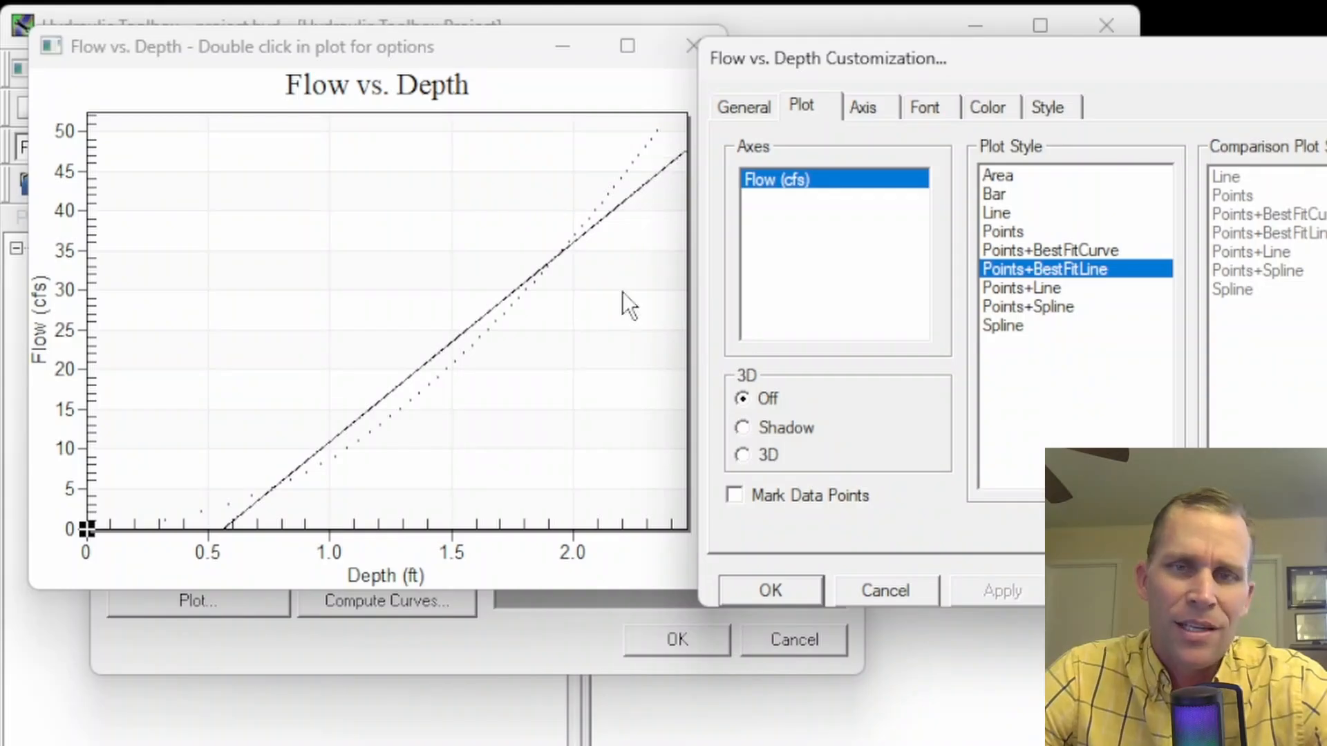
- Try the Points+Spline and Spline plot styles, returning the Flow vs. Depth curve to Points+Line
{"action": "left_click", "coordinate": [1005, 307]}
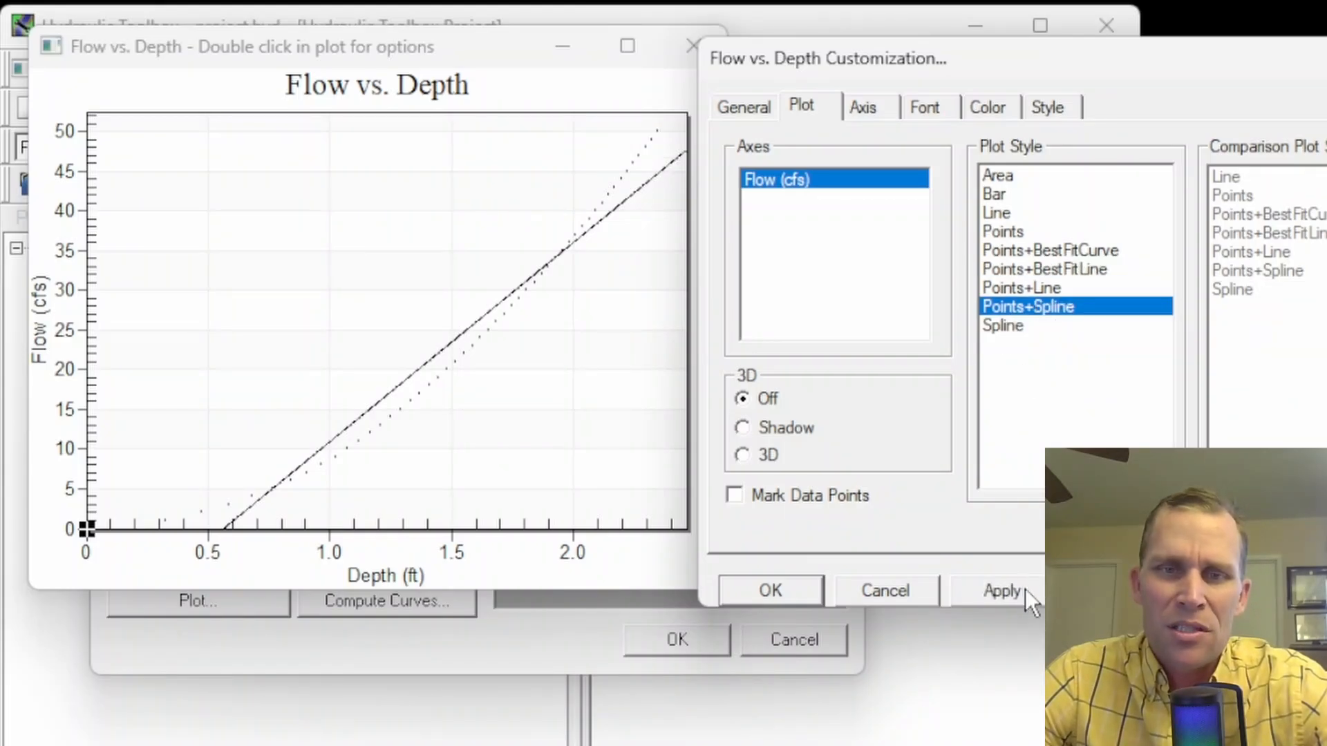
{"action": "left_click", "coordinate": [1002, 591]}
{"action": "left_click", "coordinate": [1012, 325]}
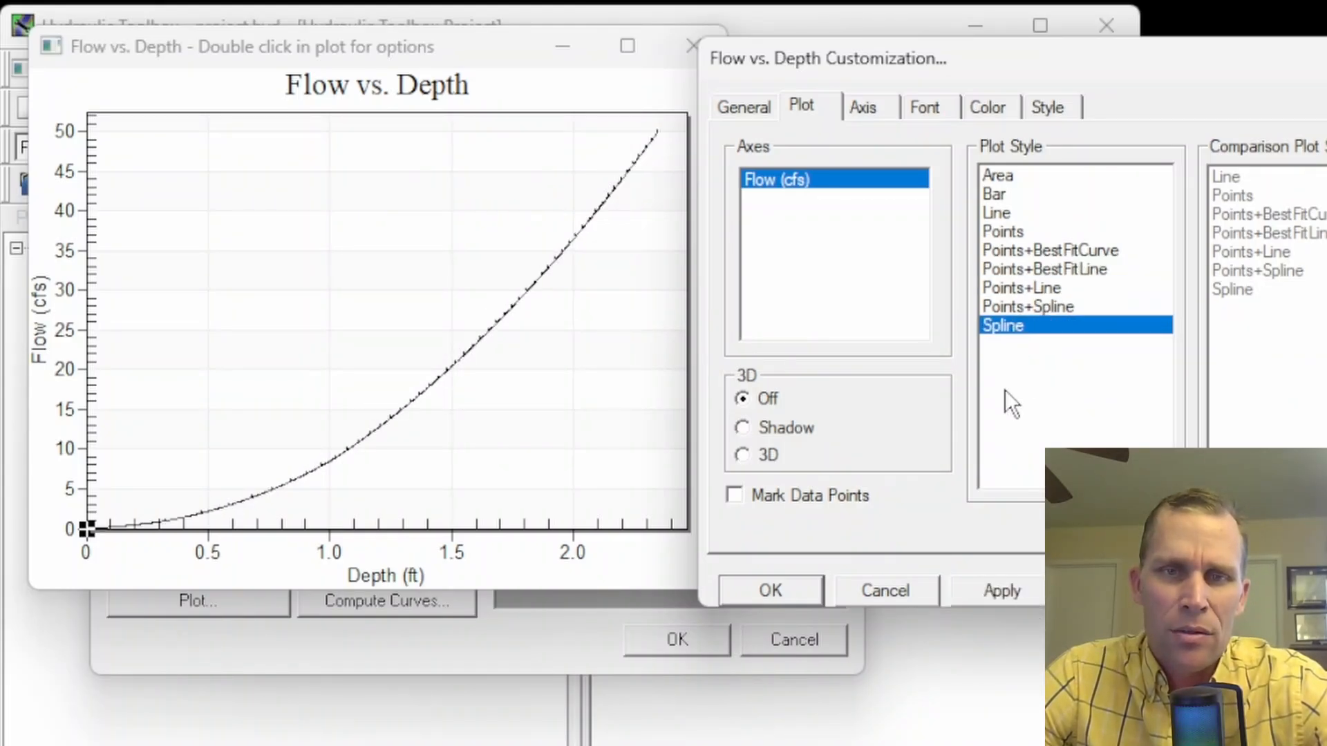
{"action": "left_click", "coordinate": [1002, 591]}
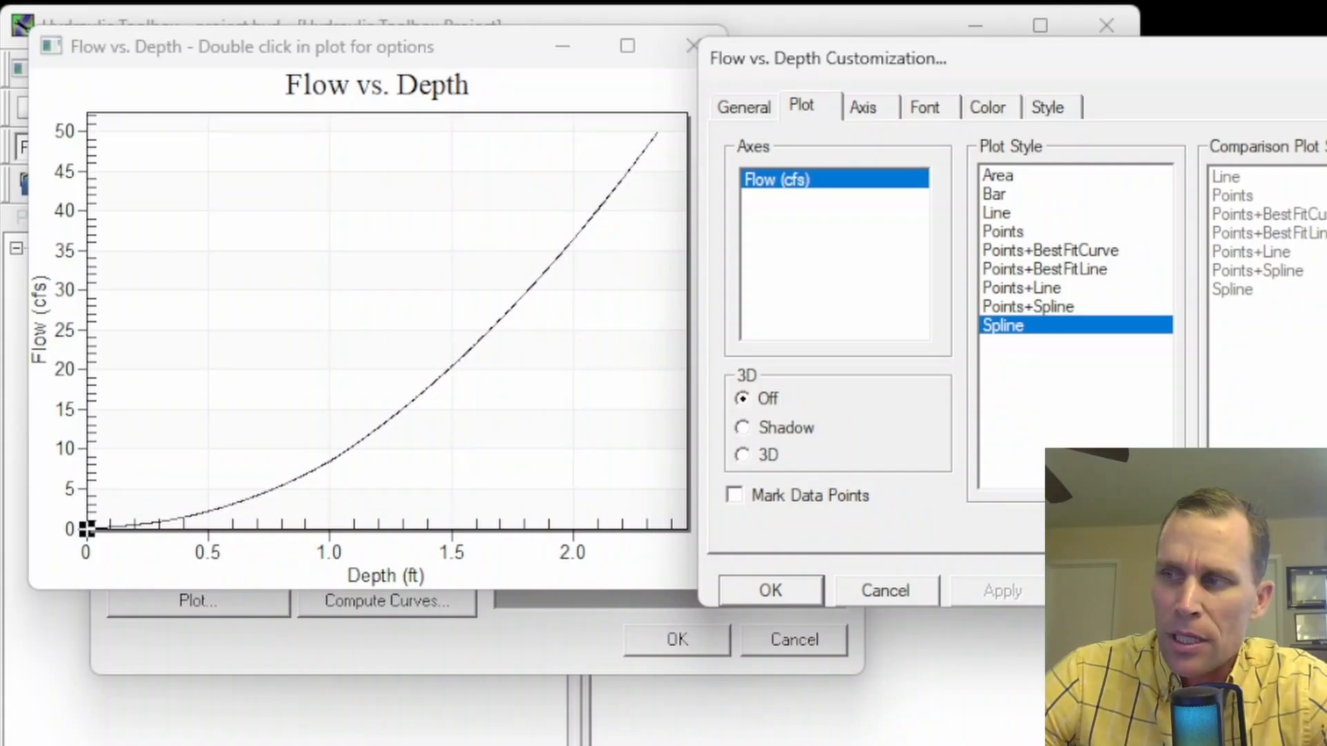
{"action": "left_click", "coordinate": [1023, 287]}
{"action": "left_click", "coordinate": [1003, 592]}
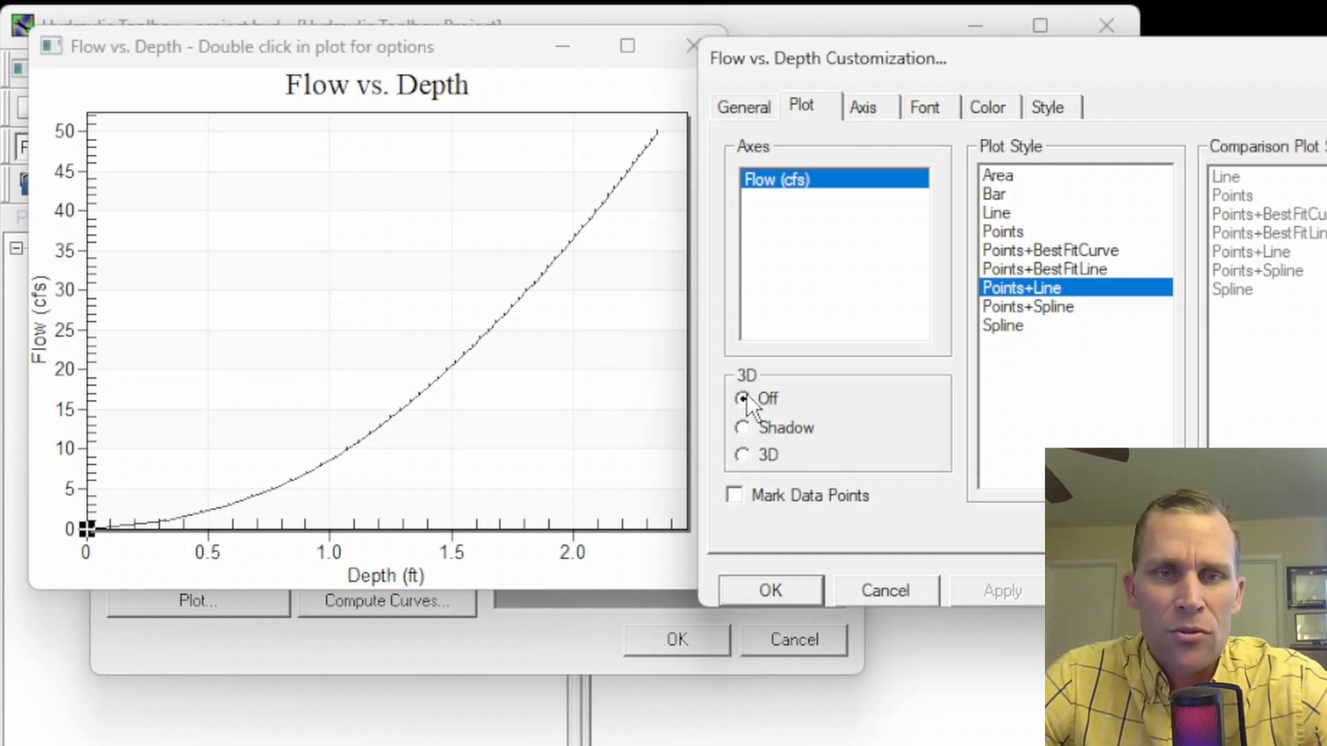
- Go through the plot's Shadow, 3D and Off depth-effect options and apply 3D
{"action": "left_click", "coordinate": [743, 428]}
{"action": "left_click", "coordinate": [742, 455]}
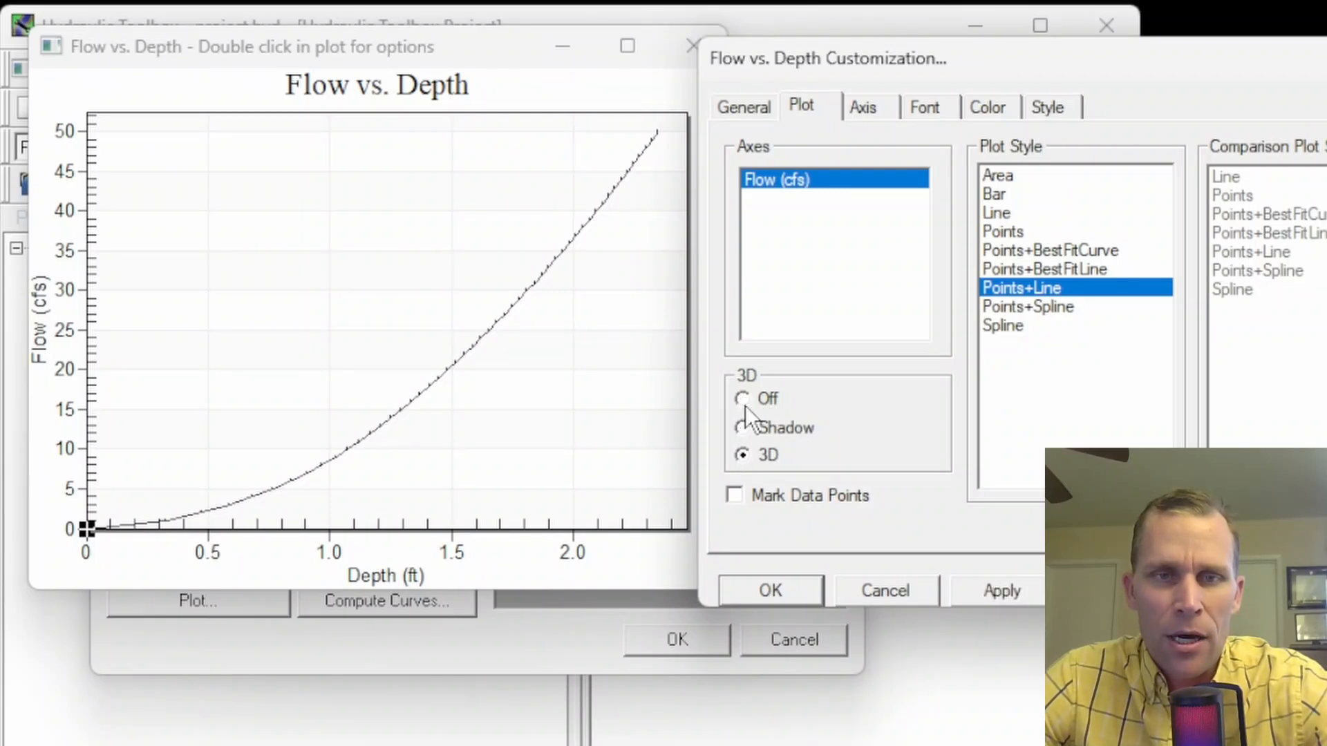
{"action": "left_click", "coordinate": [743, 399]}
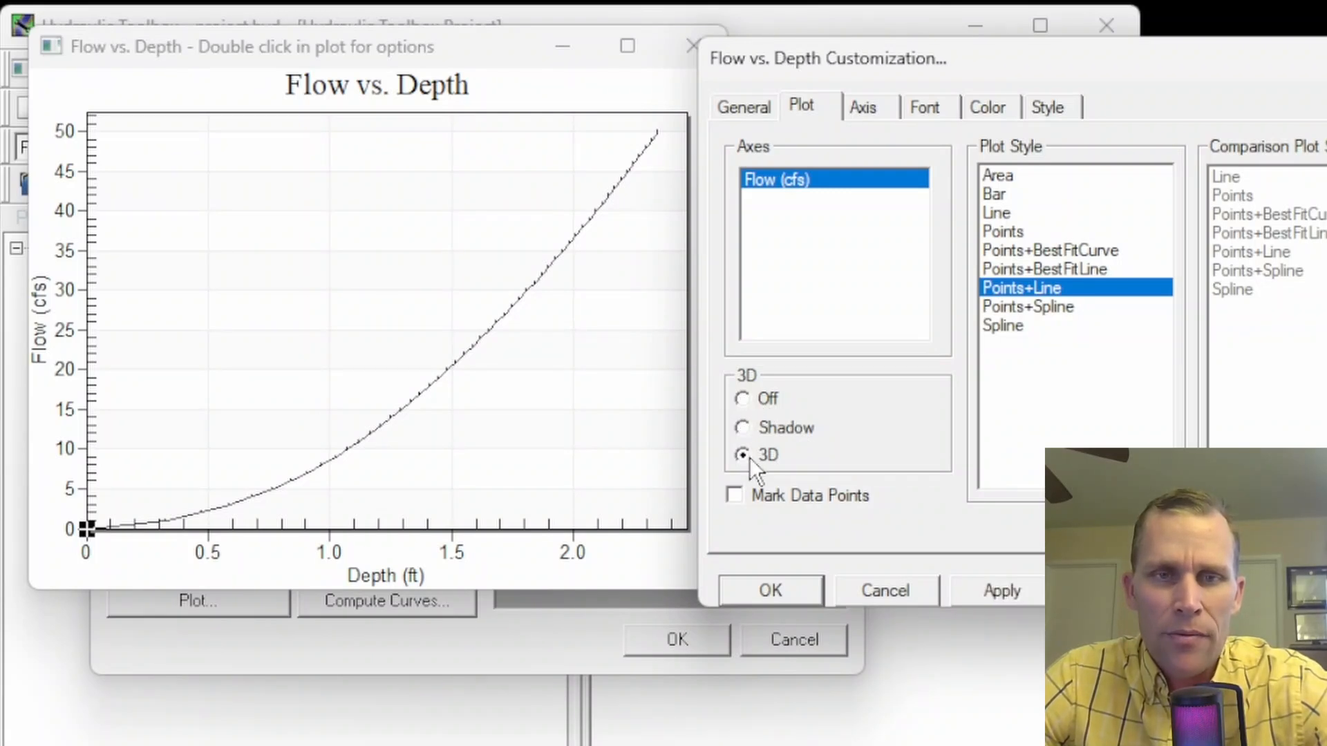
{"action": "left_click", "coordinate": [995, 590]}
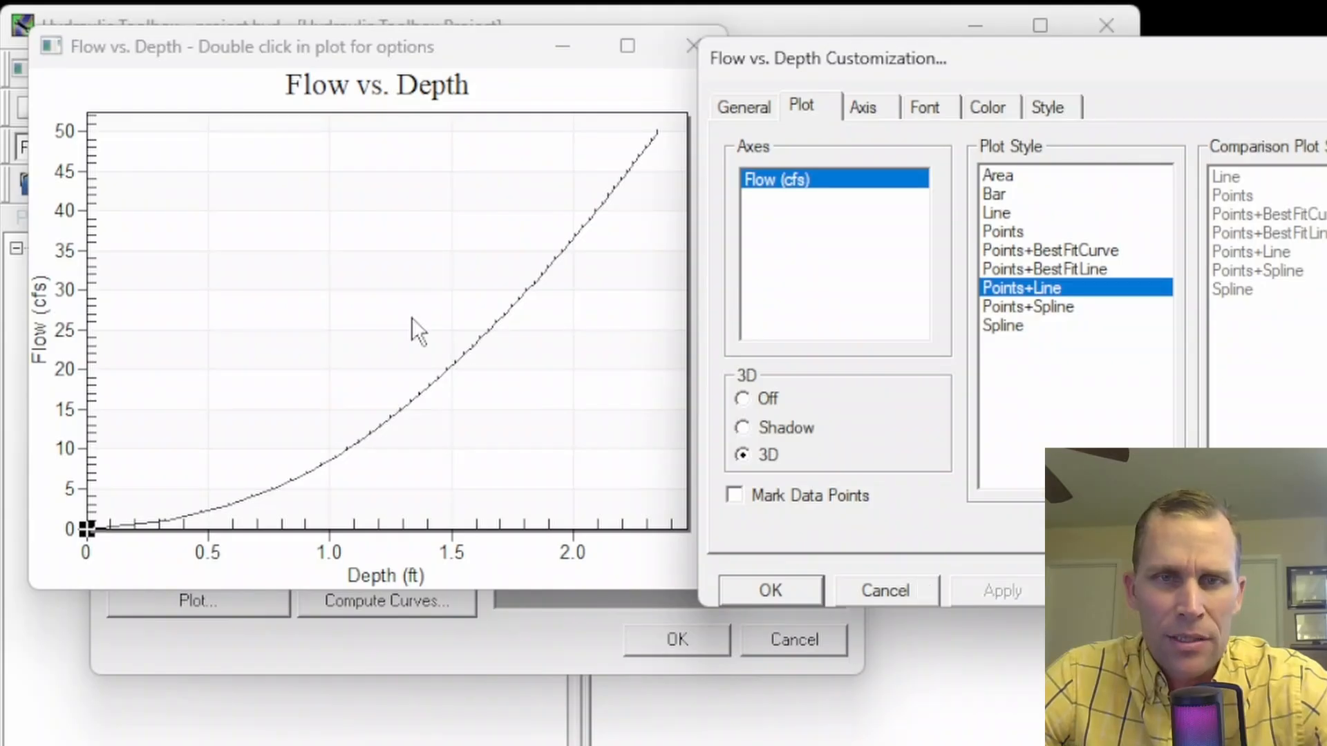
- Apply the Area plot style to the Flow vs. Depth curve with the 3D option selected
{"action": "left_click", "coordinate": [1001, 186]}
{"action": "left_click", "coordinate": [997, 177]}
{"action": "left_click", "coordinate": [992, 587]}
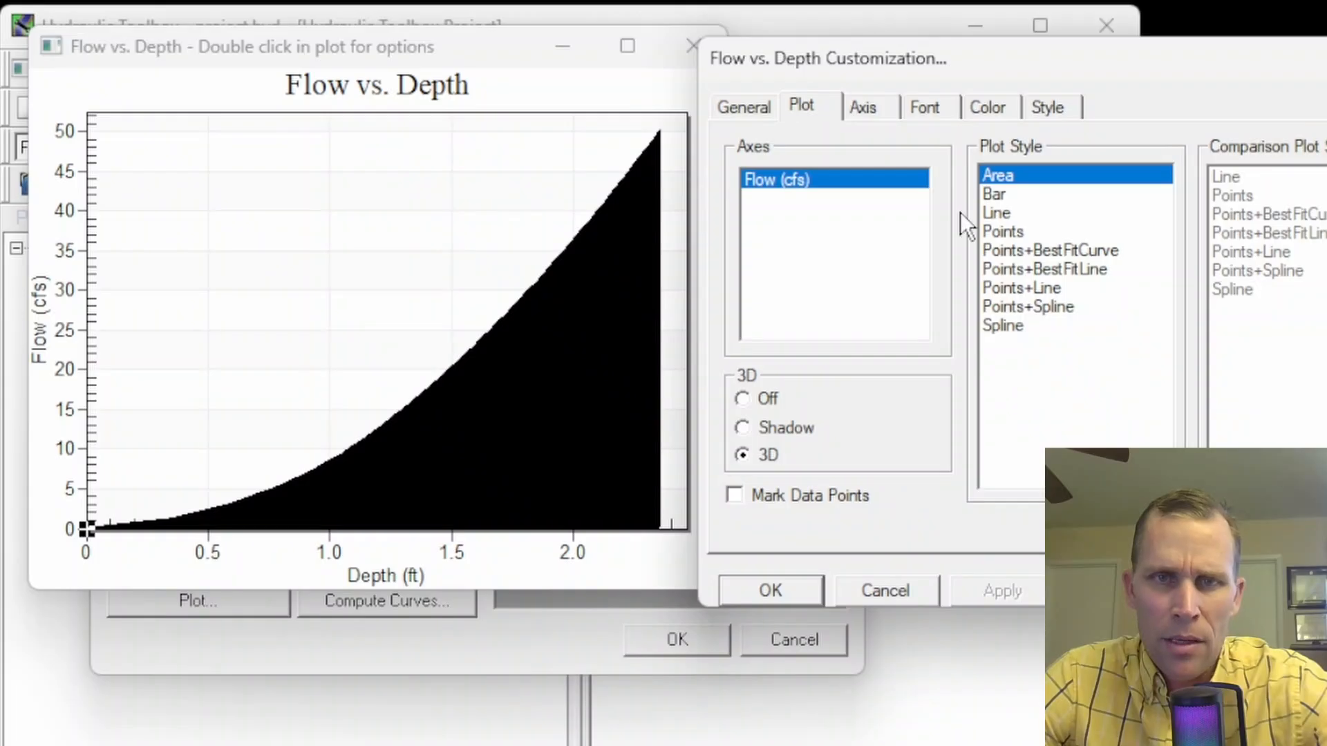
- Apply the Bar plot style to the Flow vs. Depth curve and turn the 3D effect off
{"action": "left_click", "coordinate": [992, 194]}
{"action": "left_click", "coordinate": [1013, 590]}
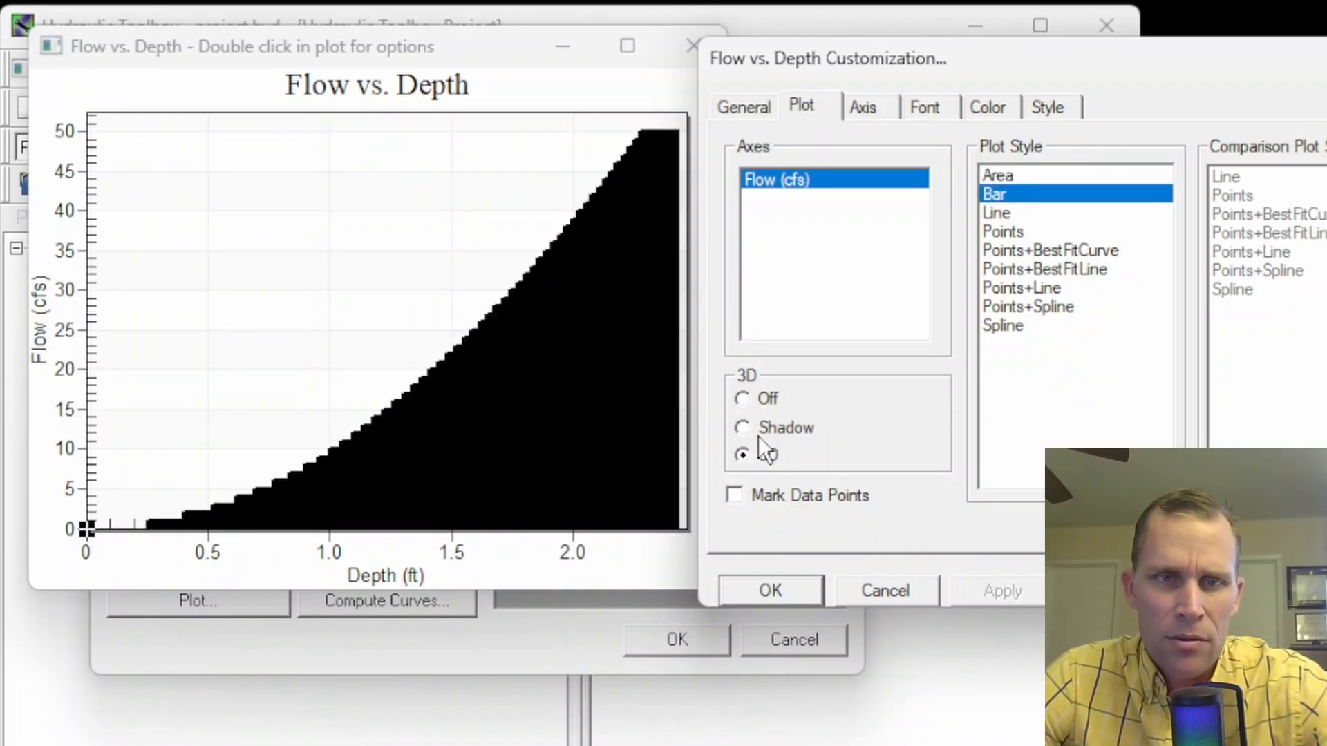
{"action": "left_click", "coordinate": [738, 400]}
{"action": "left_click", "coordinate": [985, 591]}
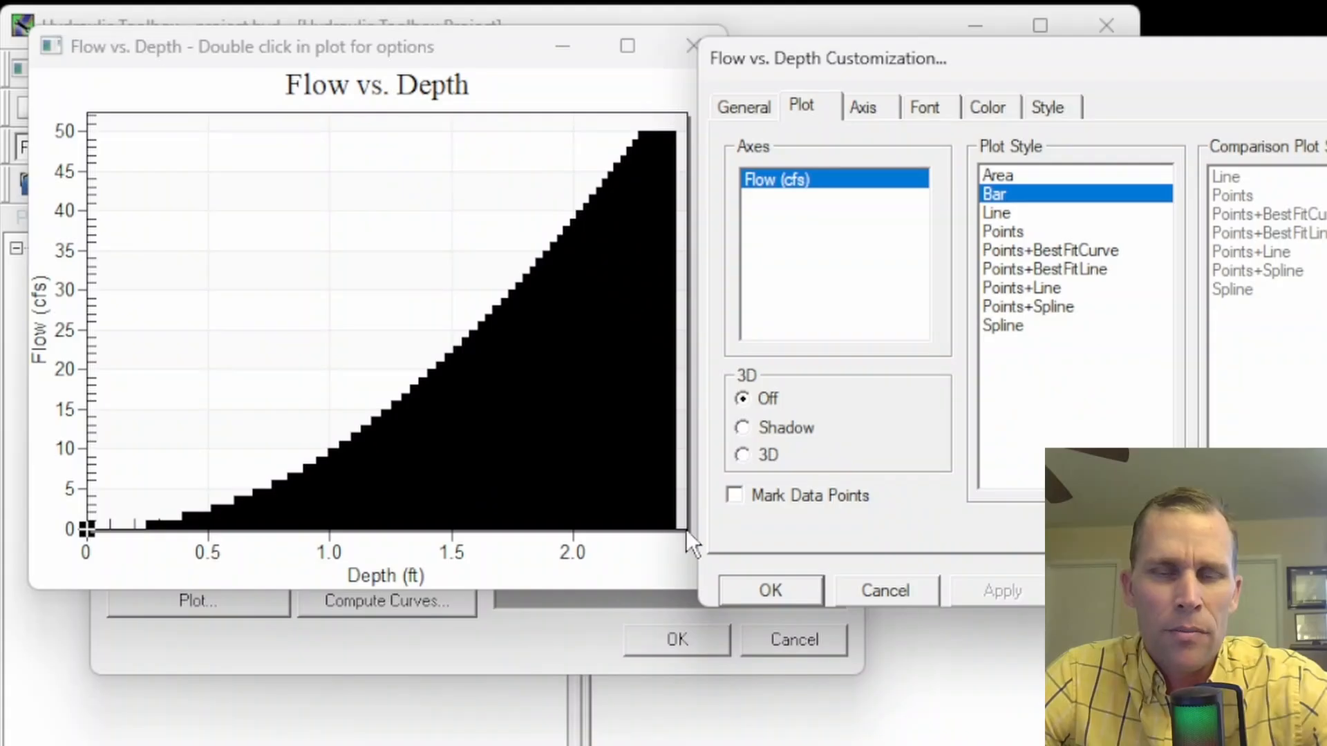
- Look over the axis settings and return the Flow vs. Depth curve to the Points+Line plot style
{"action": "left_click", "coordinate": [862, 108]}
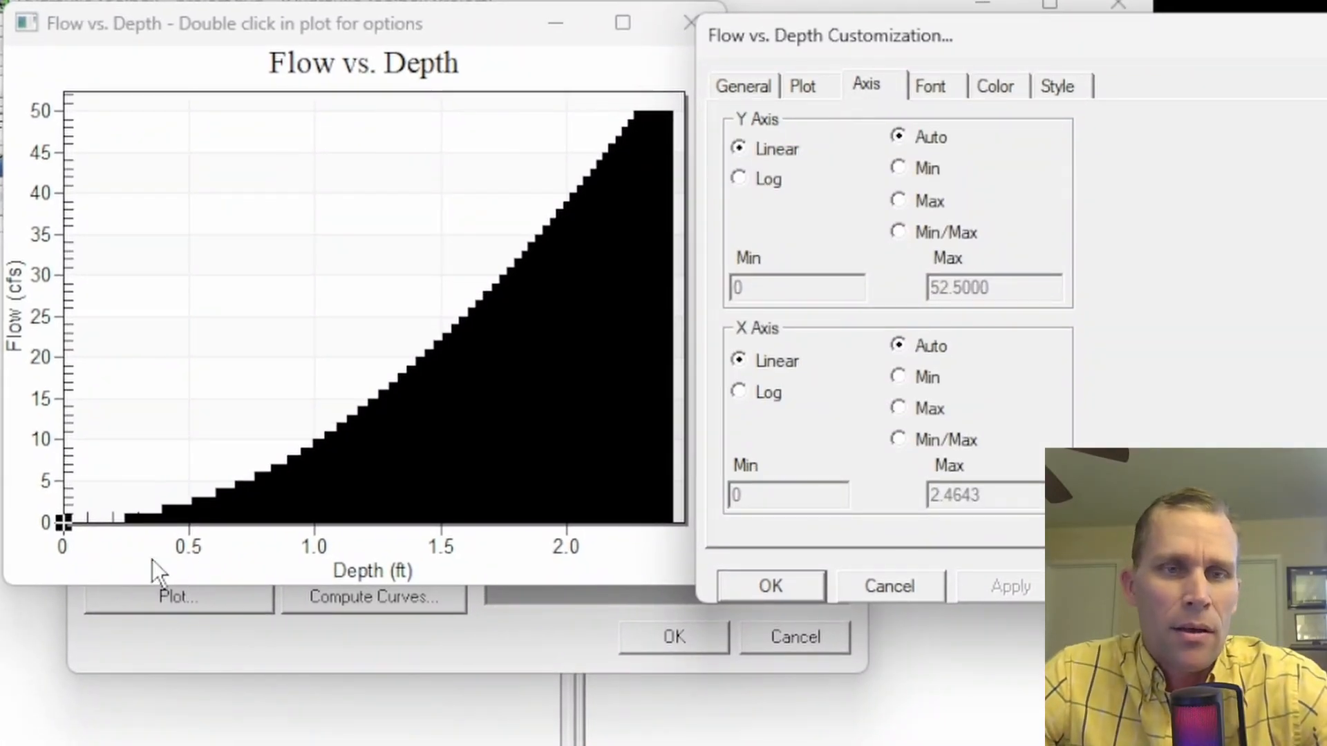
{"action": "left_click", "coordinate": [805, 86]}
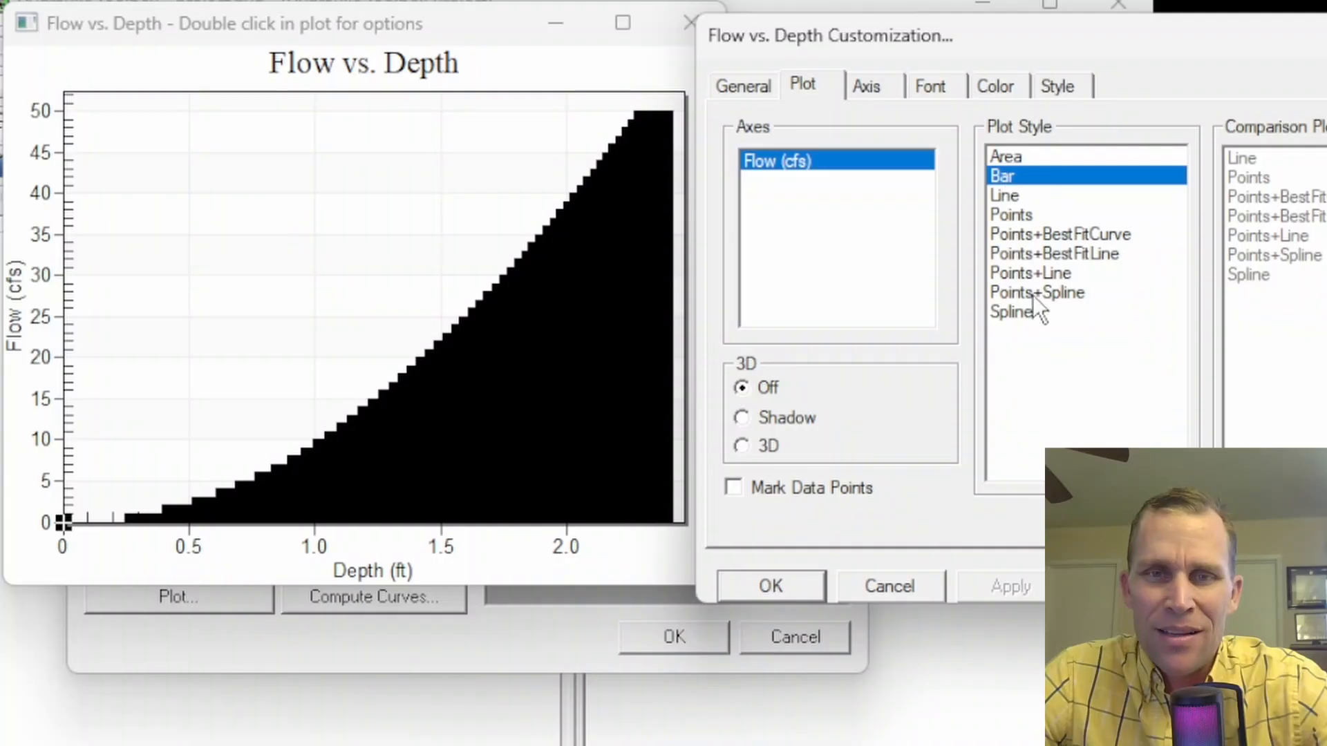
{"action": "left_click", "coordinate": [1013, 279]}
{"action": "left_click", "coordinate": [995, 587]}
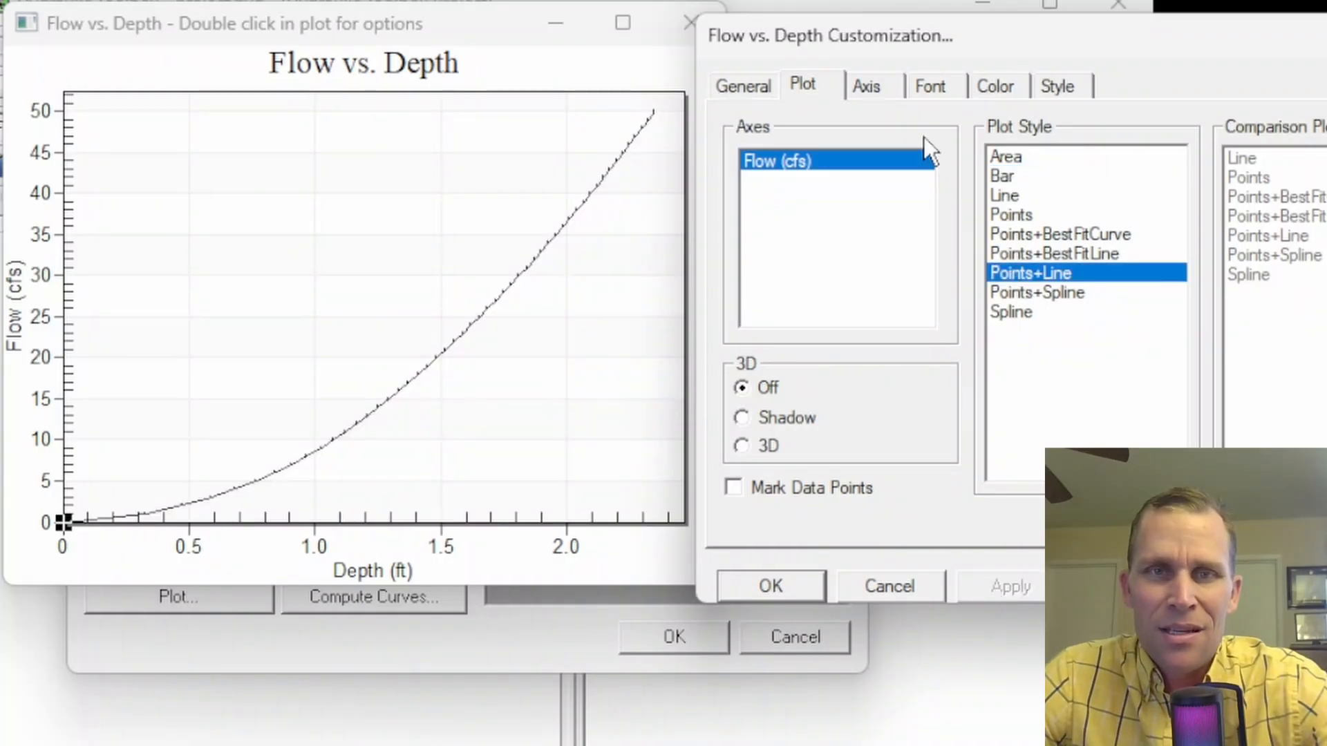
- Select the Log scale for the Y axis and switch it back to Linear
{"action": "left_click", "coordinate": [893, 83]}
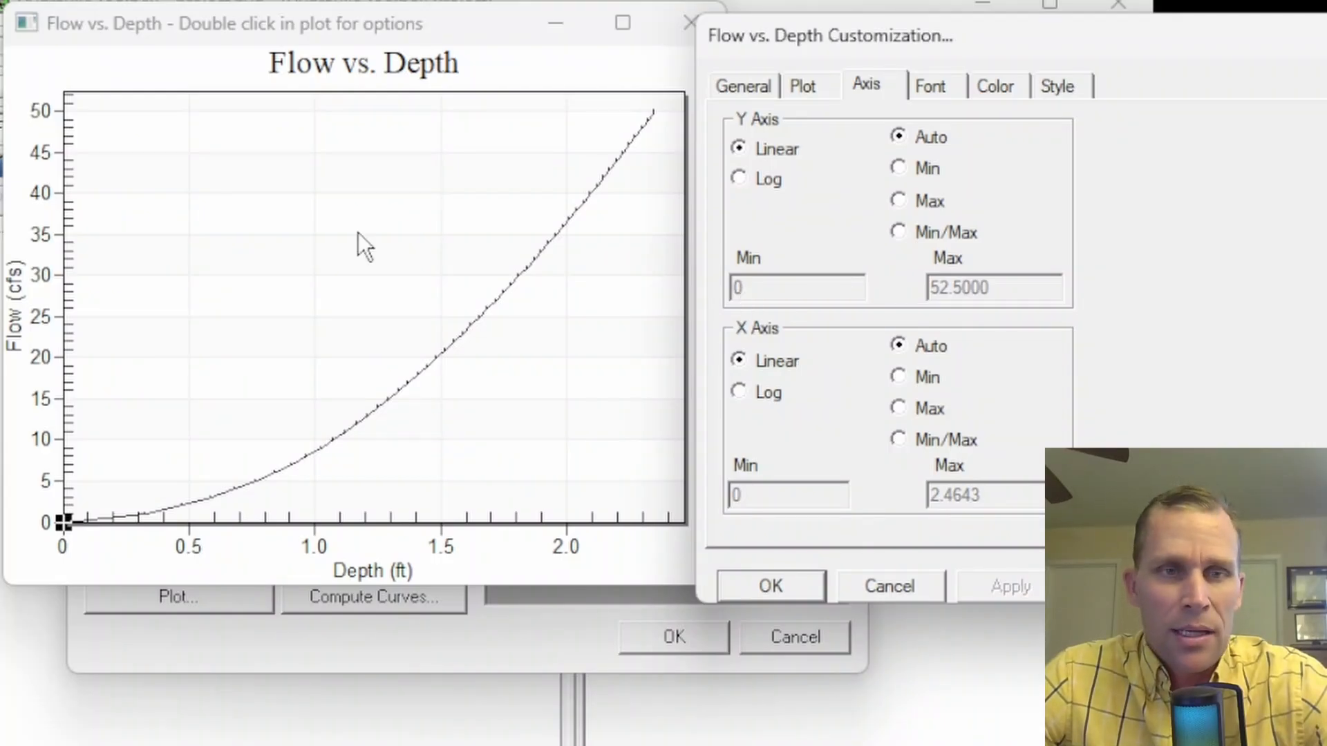
{"action": "left_click", "coordinate": [740, 179]}
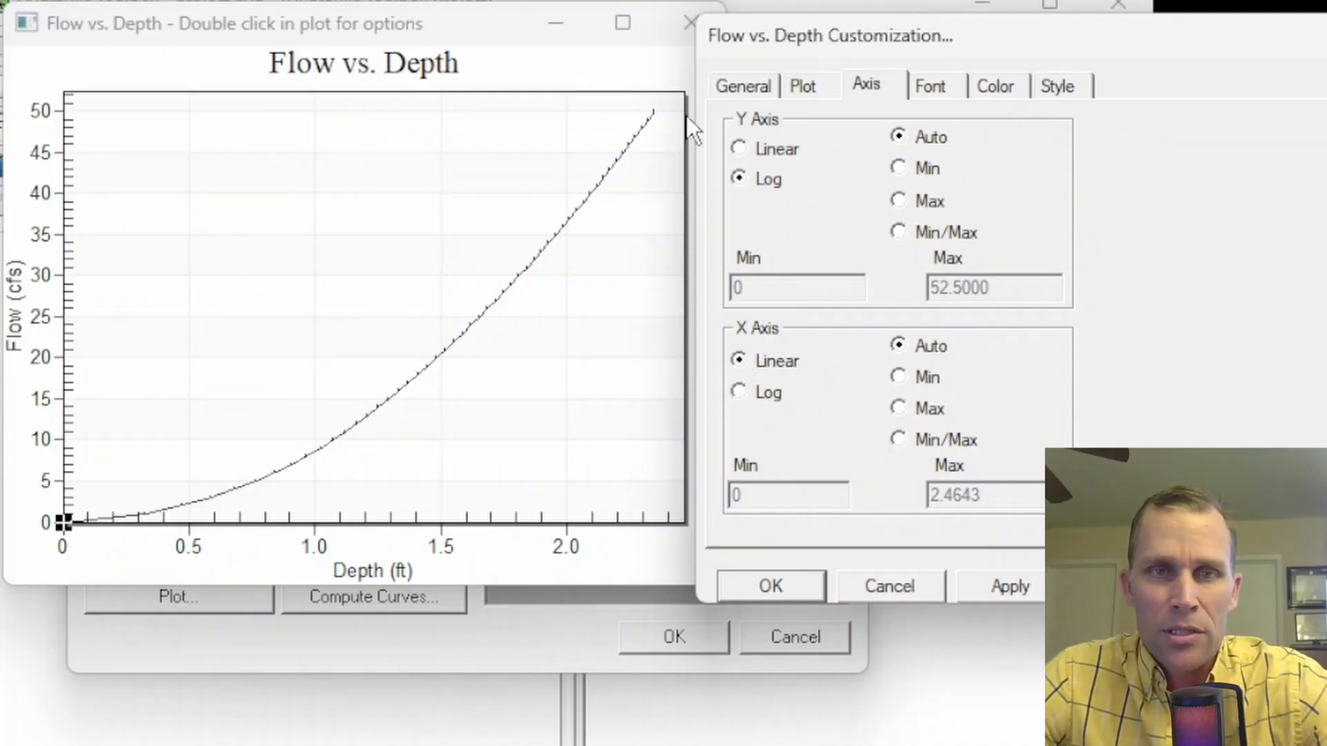
{"action": "left_click", "coordinate": [740, 146]}
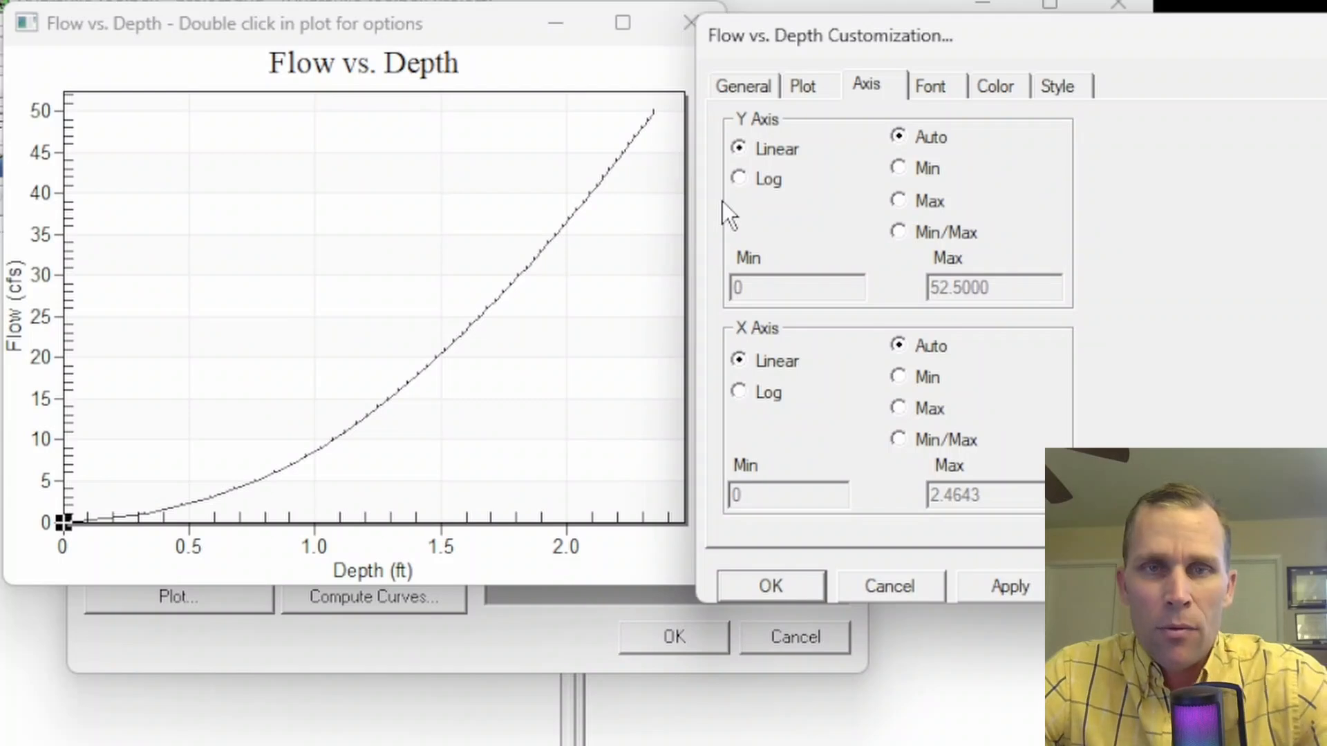
- Apply a custom minimum of -10 to the Y axis using the Min option
{"action": "left_click", "coordinate": [897, 170]}
{"action": "left_click", "coordinate": [752, 288]}
{"action": "double_click", "coordinate": [751, 288]}
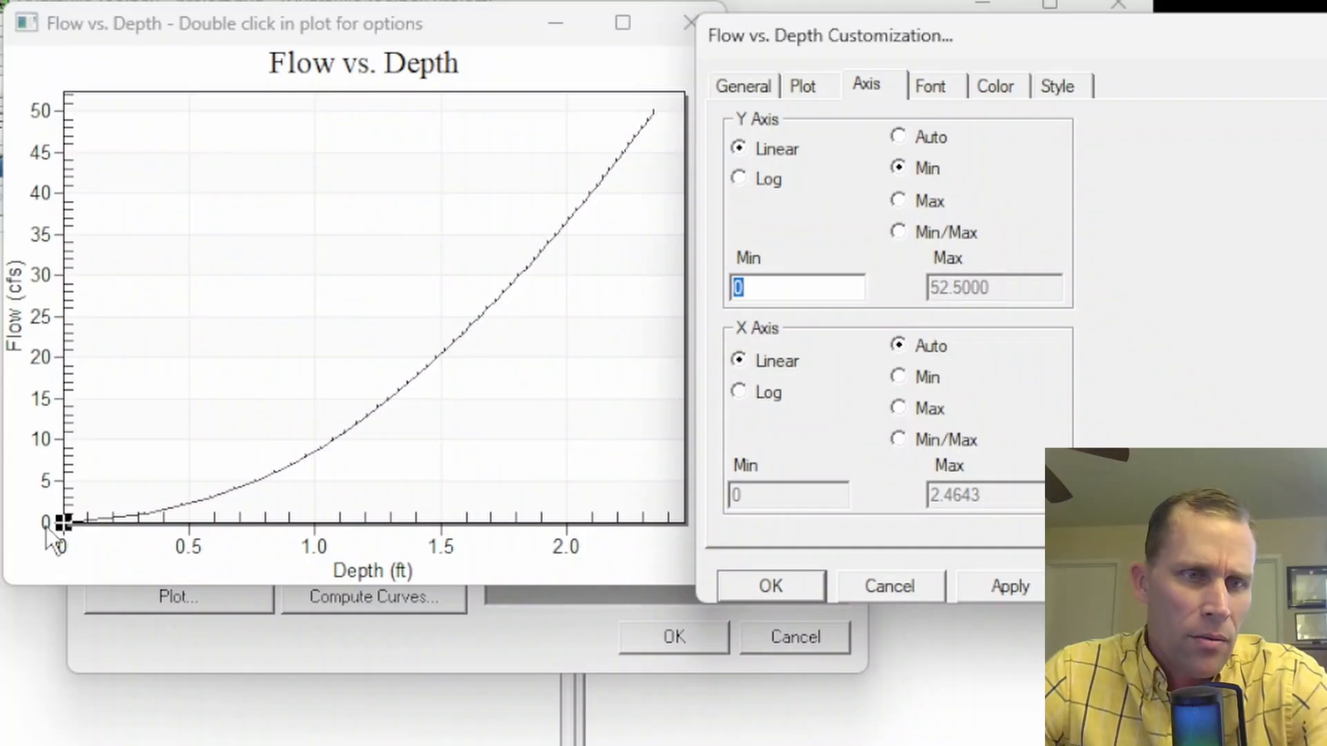
{"action": "type", "text": "-1"}
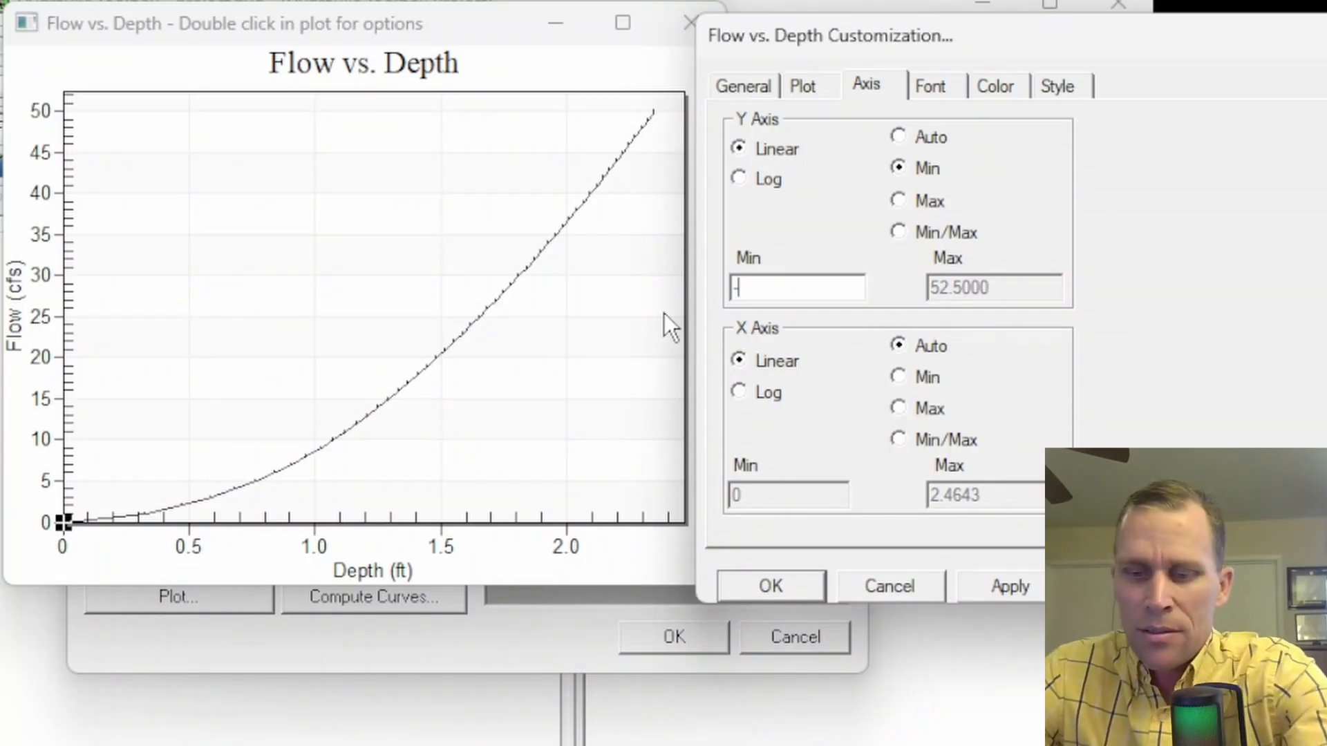
{"action": "type", "text": "0"}
{"action": "left_click", "coordinate": [985, 584]}
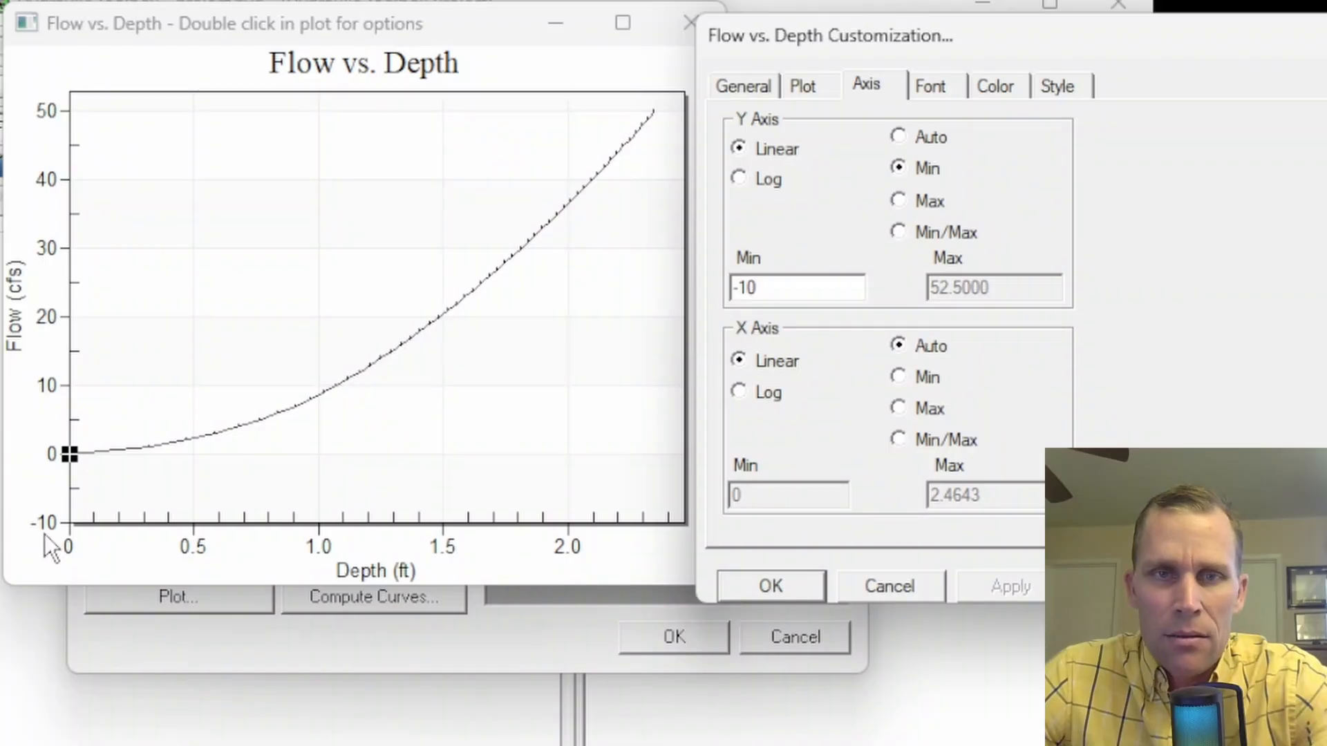
- Apply a custom maximum of 62 to the Y axis using the Max option
{"action": "left_click", "coordinate": [898, 200]}
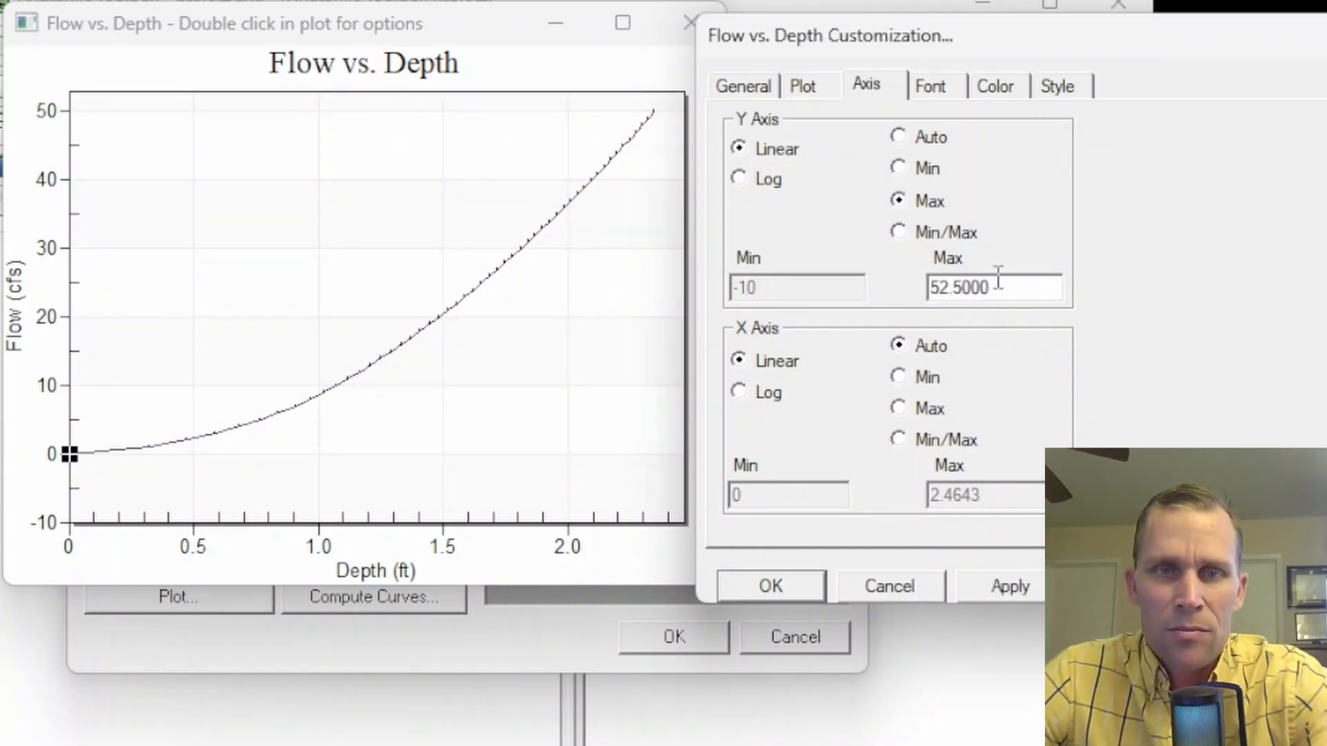
{"action": "left_click_drag", "start_coordinate": [998, 280], "coordinate": [853, 287]}
{"action": "type", "text": "62"}
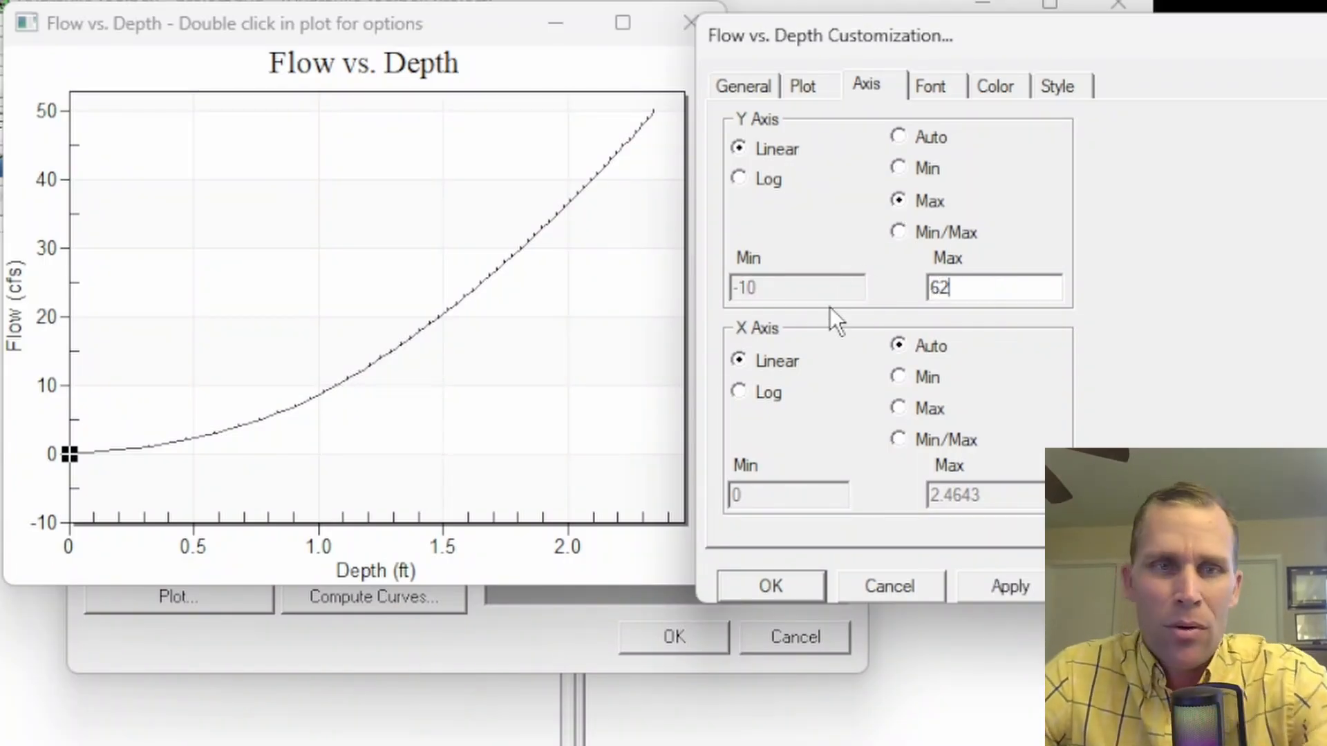
{"action": "key", "text": "BackSpace"}
{"action": "key", "text": "BackSpace"}
{"action": "left_click", "coordinate": [1006, 586]}
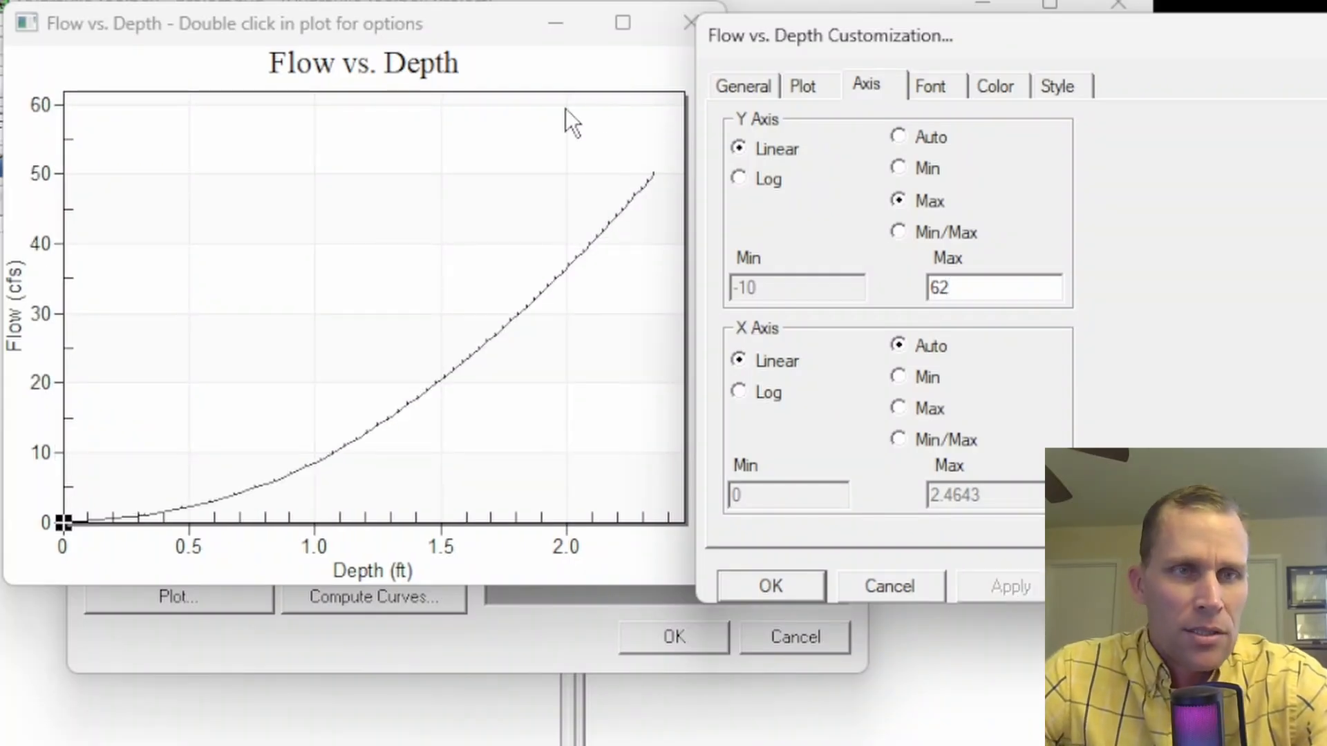
- Apply the Min/Max option to the Y axis so it uses both the -10 and 62 limits
{"action": "left_click_drag", "start_coordinate": [971, 288], "coordinate": [896, 277]}
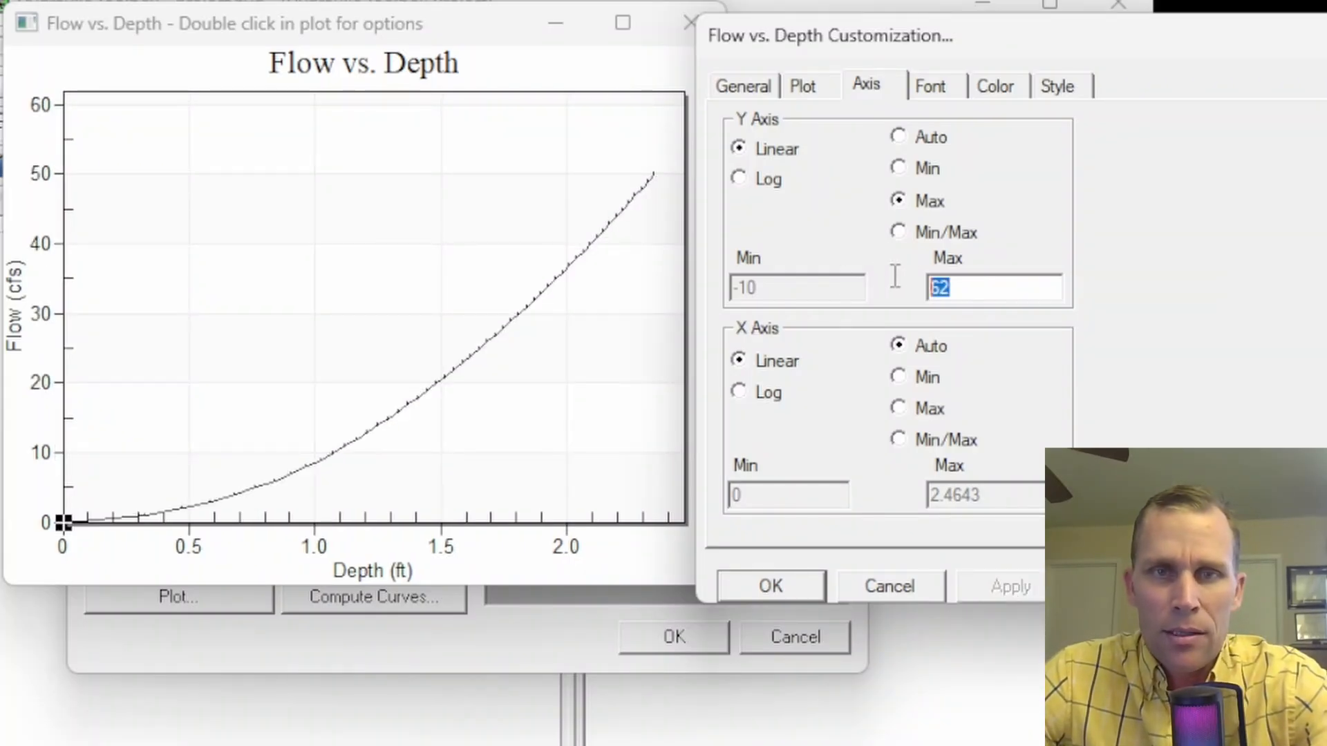
{"action": "left_click", "coordinate": [901, 233]}
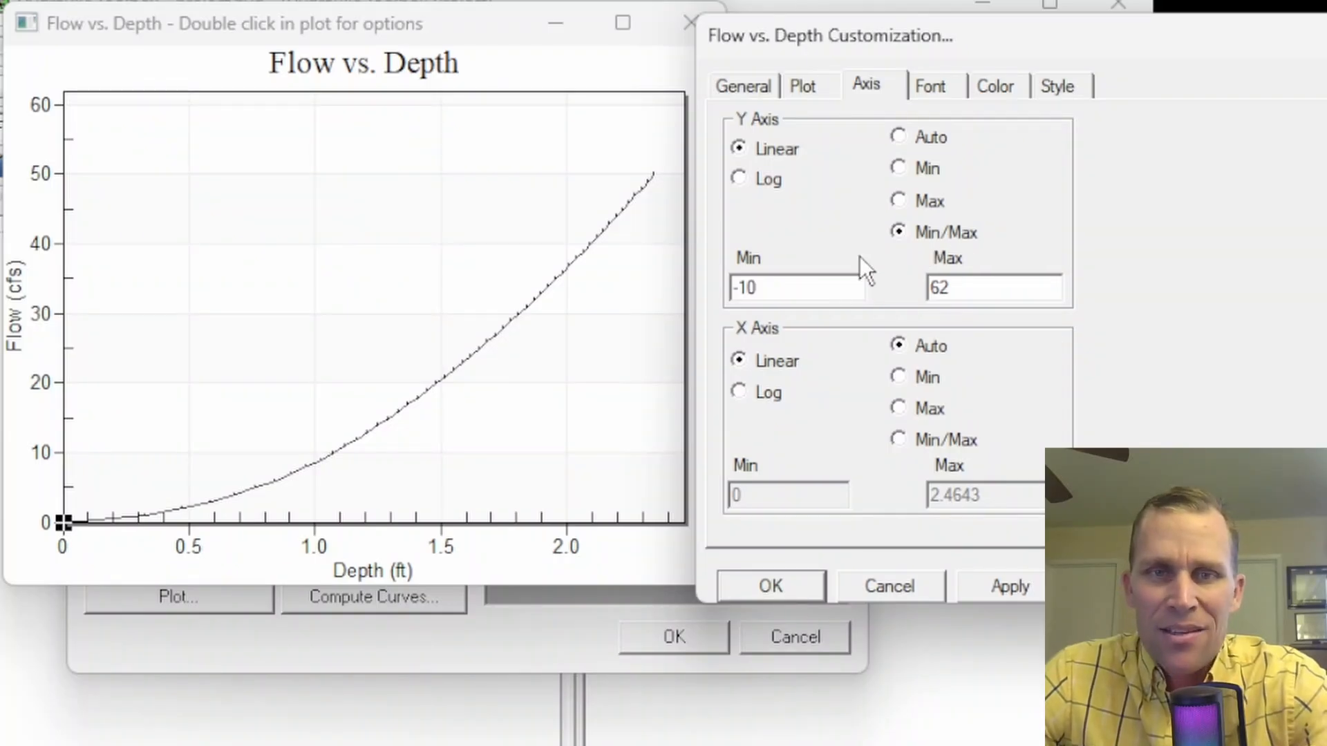
{"action": "left_click", "coordinate": [1010, 584]}
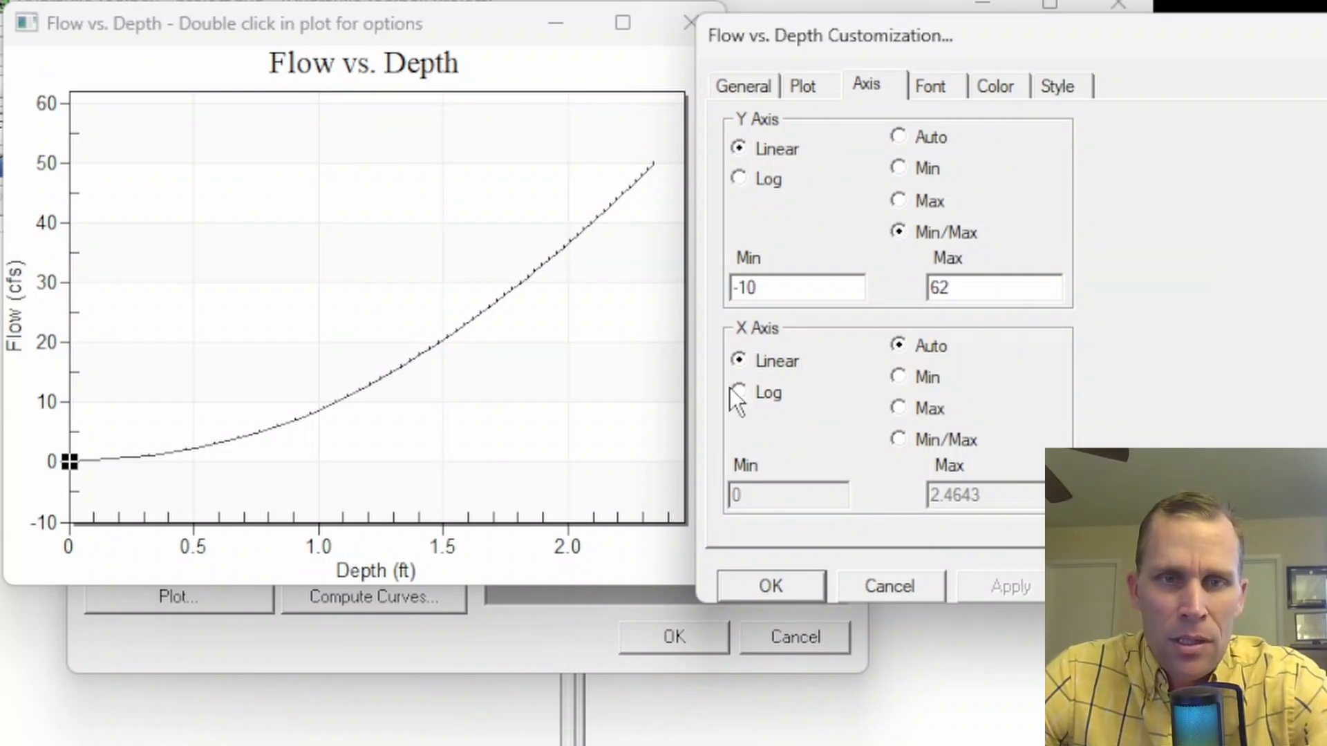
- Limit the X axis with the Min/Max option to a range from 1 to 2 and apply it
{"action": "left_click", "coordinate": [898, 440]}
{"action": "left_click", "coordinate": [785, 495]}
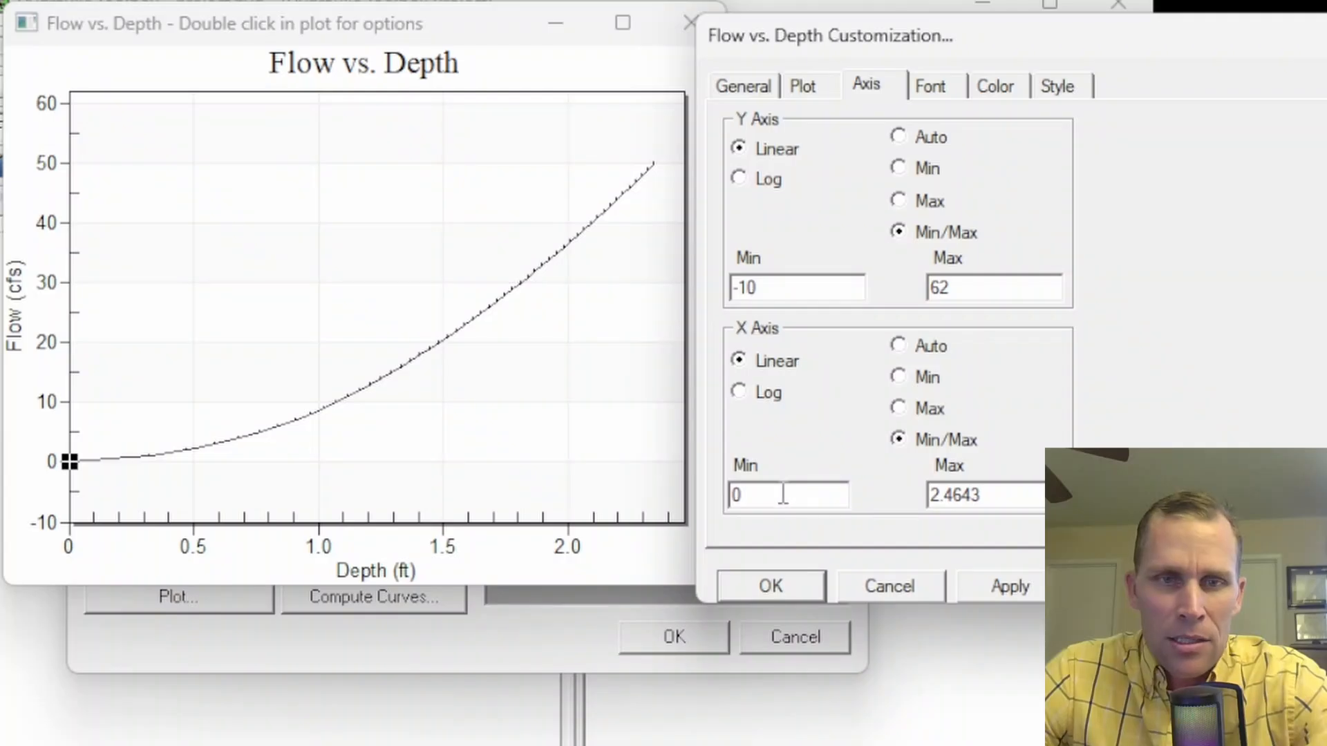
{"action": "left_click_drag", "start_coordinate": [784, 495], "coordinate": [642, 483]}
{"action": "type", "text": "1"}
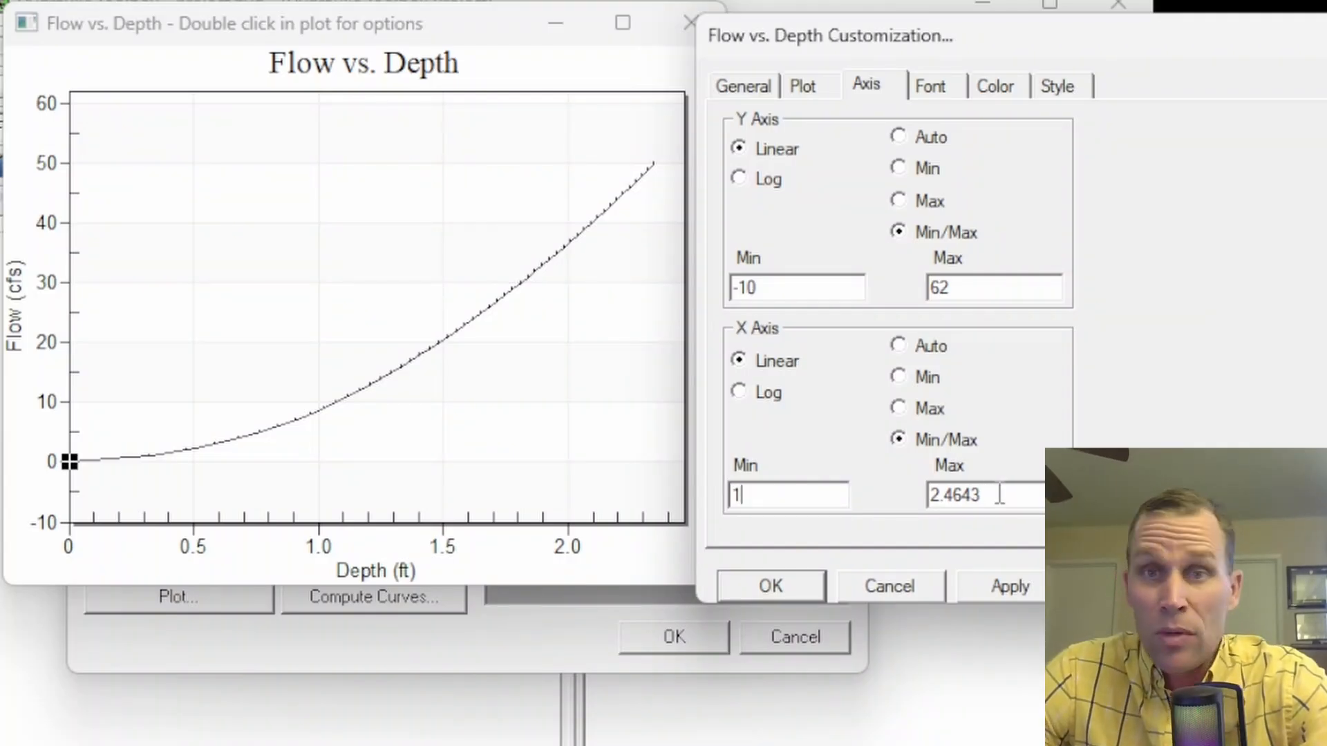
{"action": "left_click_drag", "start_coordinate": [1016, 495], "coordinate": [852, 493]}
{"action": "type", "text": "2"}
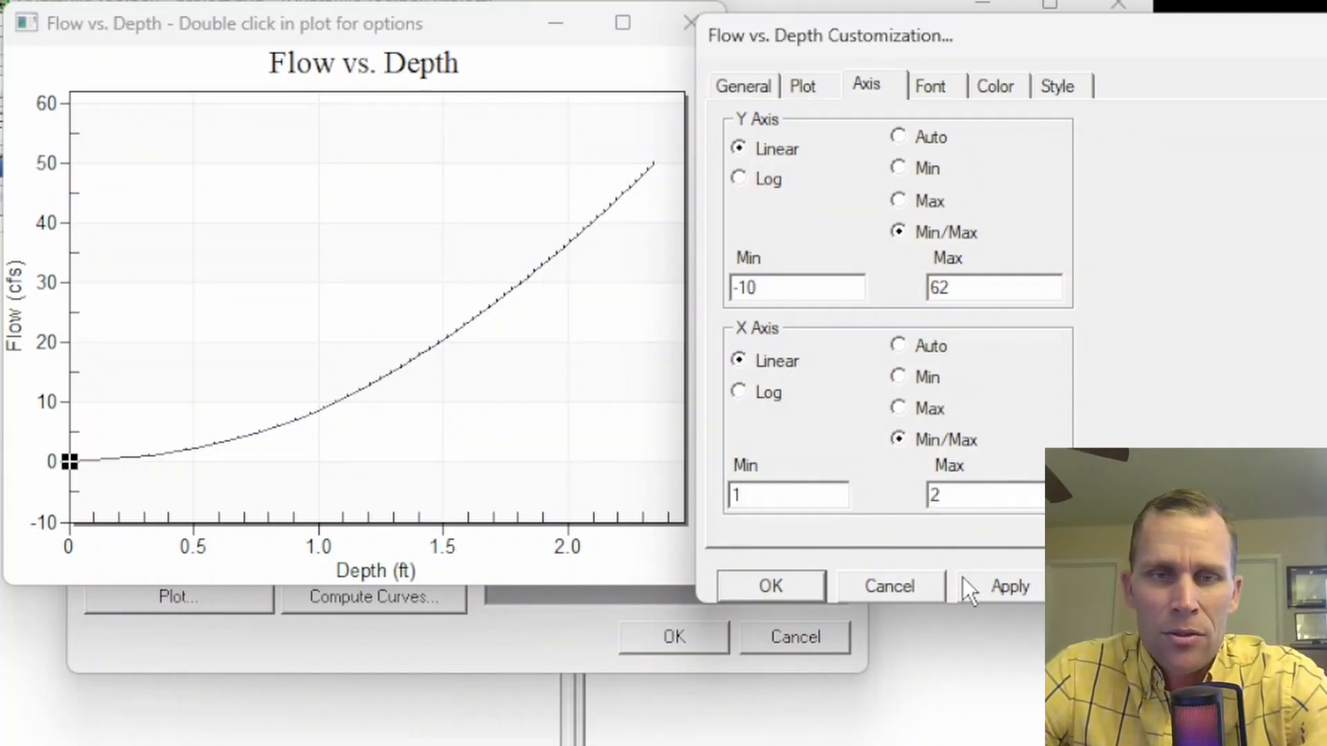
{"action": "left_click", "coordinate": [988, 586]}
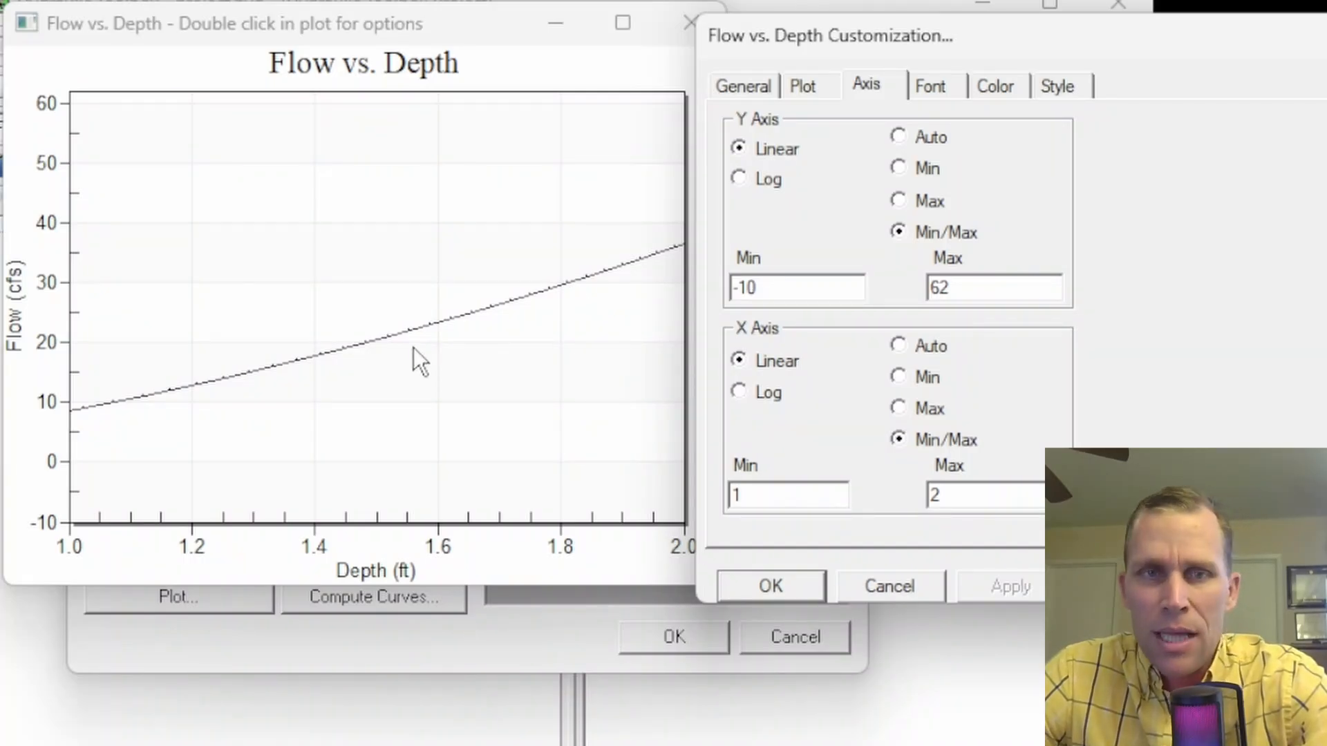
- Move the customization dialog clear of the plot and apply a Y axis range from 8 to 35
{"action": "left_click_drag", "start_coordinate": [741, 31], "coordinate": [767, 33]}
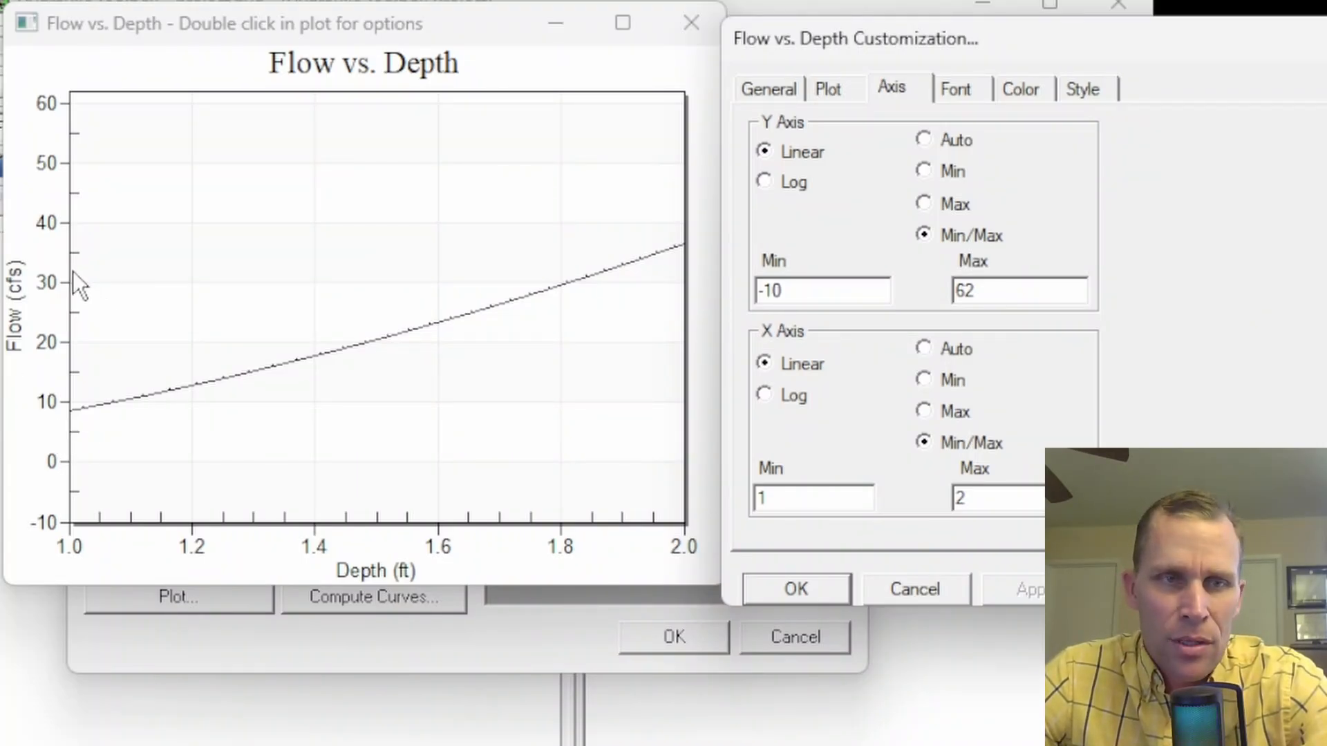
{"action": "key", "text": "shift+End"}
{"action": "type", "text": "8"}
{"action": "key", "text": "Tab"}
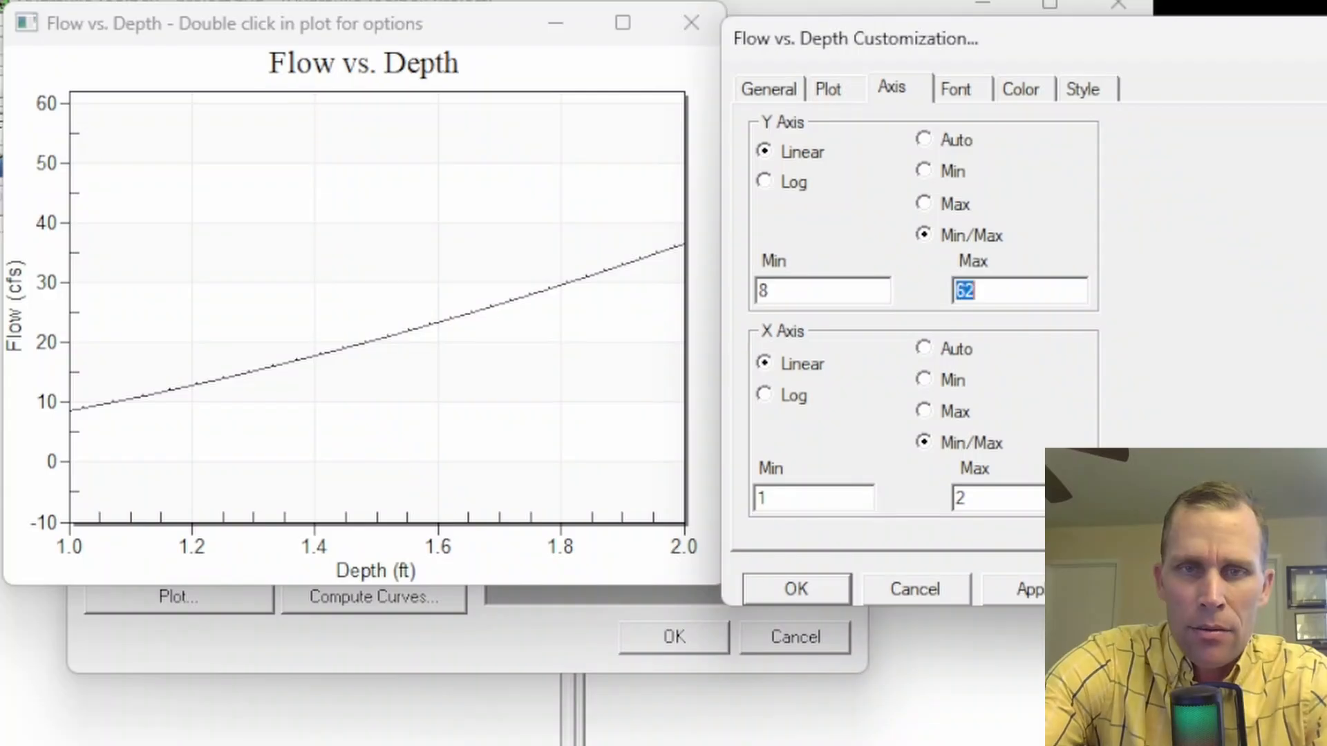
{"action": "type", "text": "35"}
{"action": "left_click", "coordinate": [1034, 594]}
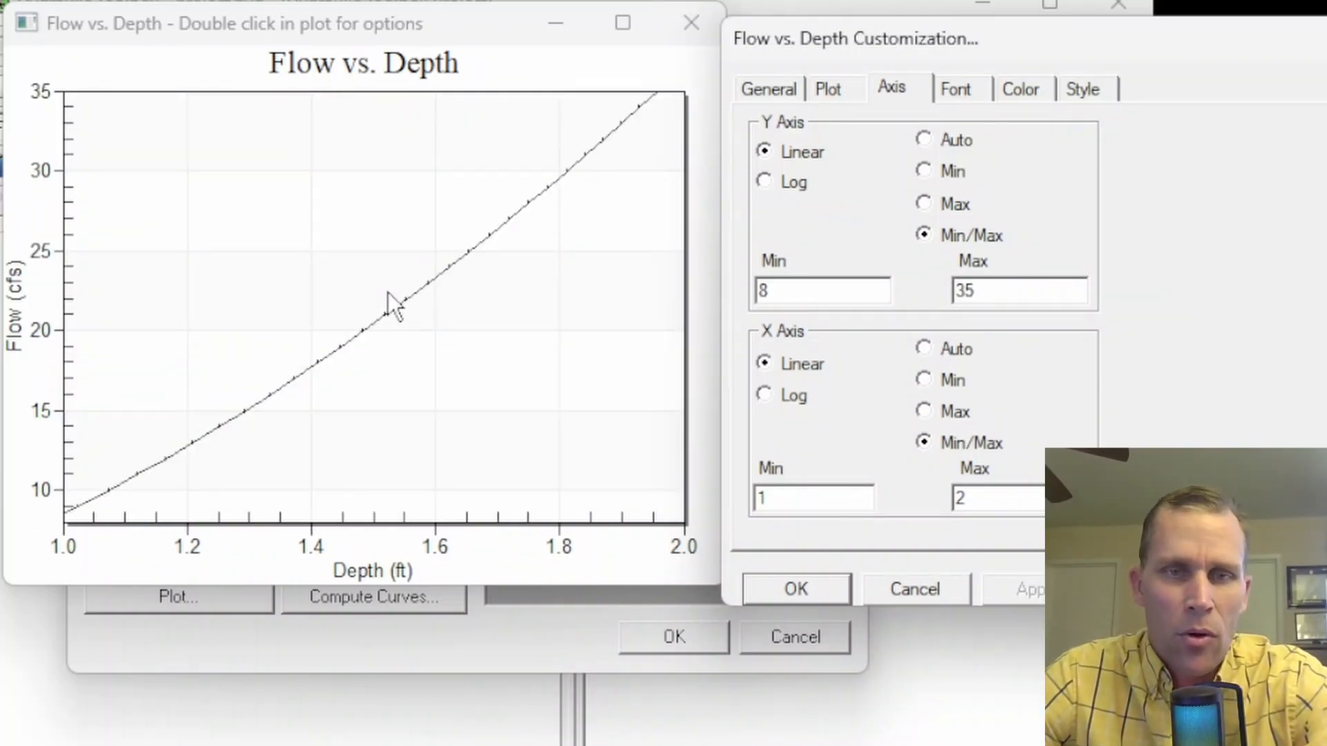
- Zoom in twice on the Flow vs. Depth curve by marking a large area of the plot
{"action": "left_click", "coordinate": [256, 233]}
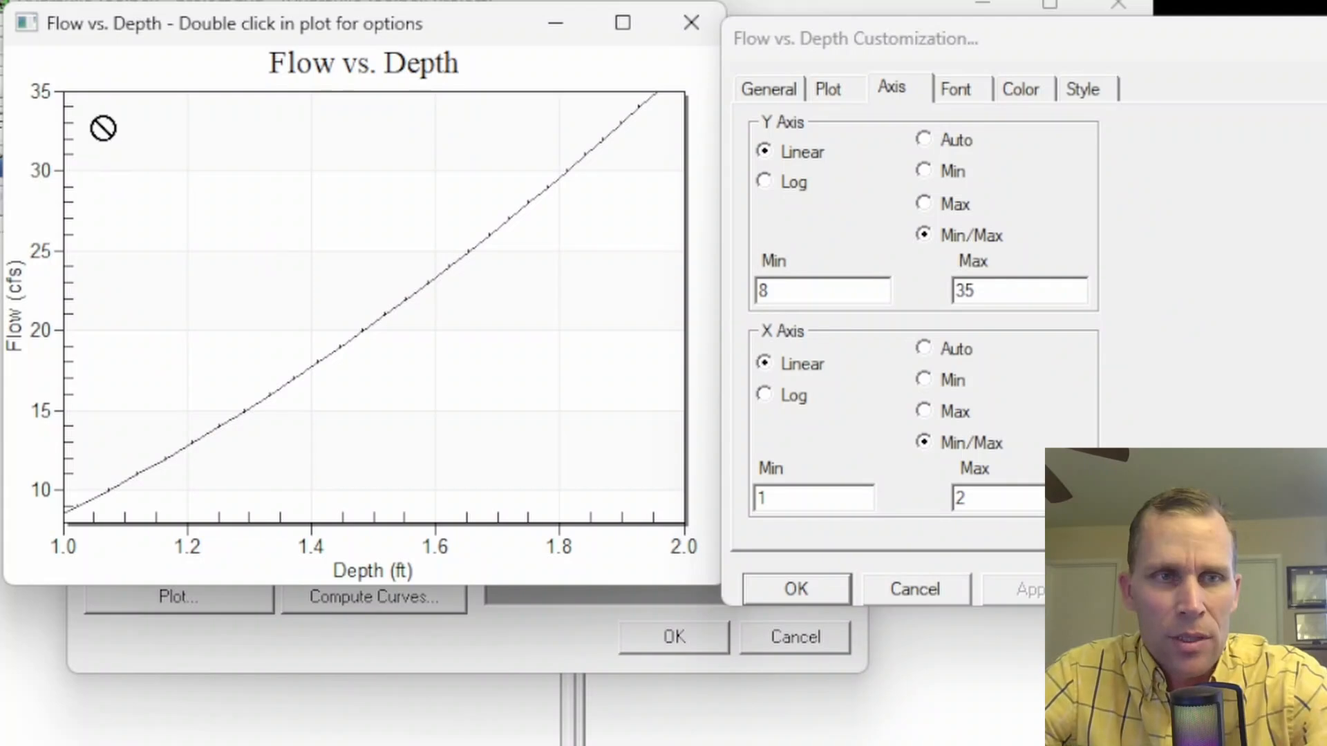
{"action": "left_click_drag", "start_coordinate": [103, 128], "coordinate": [636, 451]}
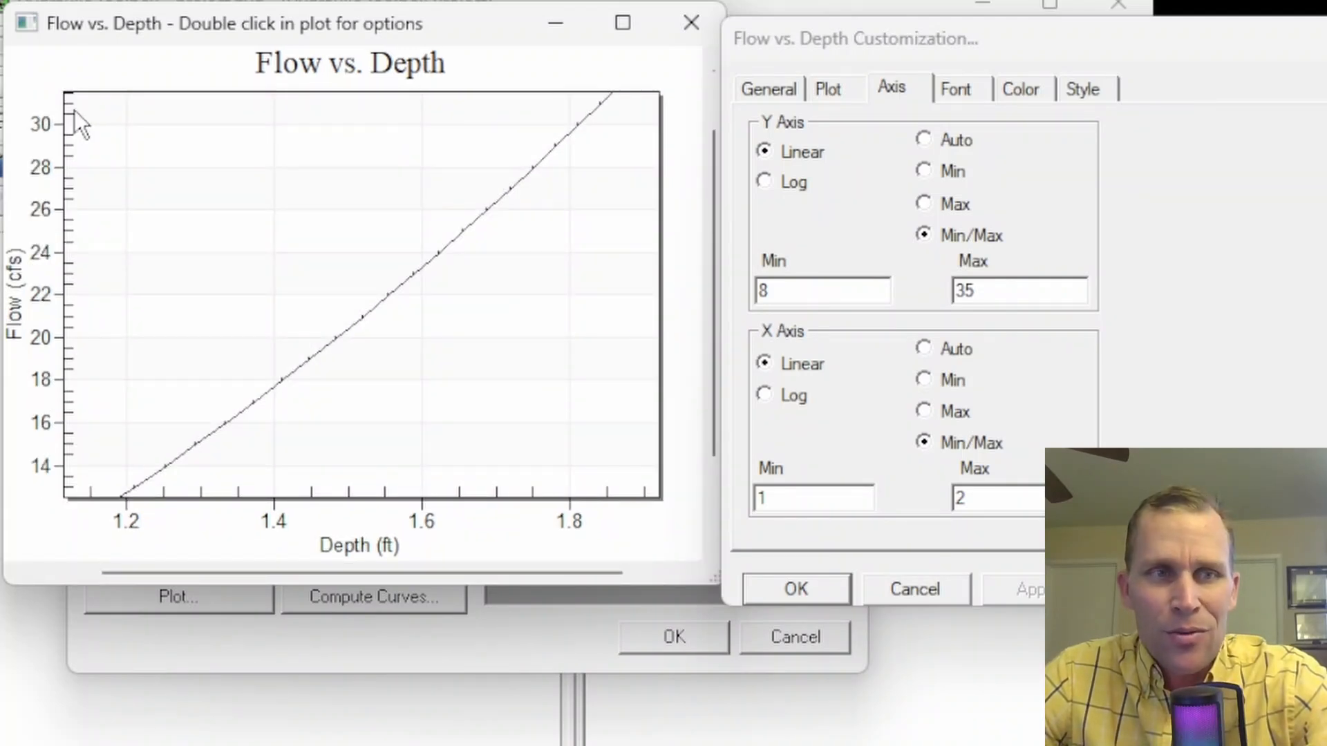
{"action": "left_click_drag", "start_coordinate": [73, 110], "coordinate": [636, 478]}
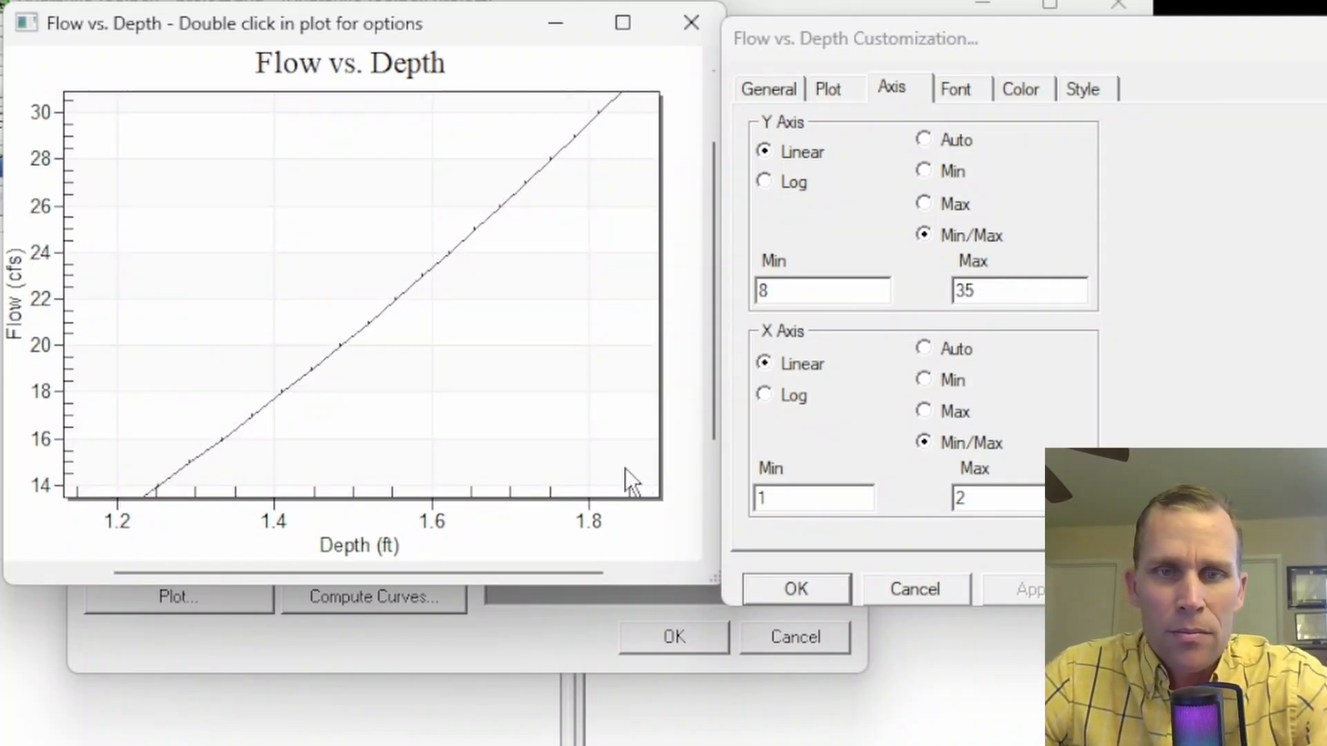
- Add the sub title "subtitle" to the Flow vs. Depth plot and apply it
{"action": "left_click", "coordinate": [925, 89]}
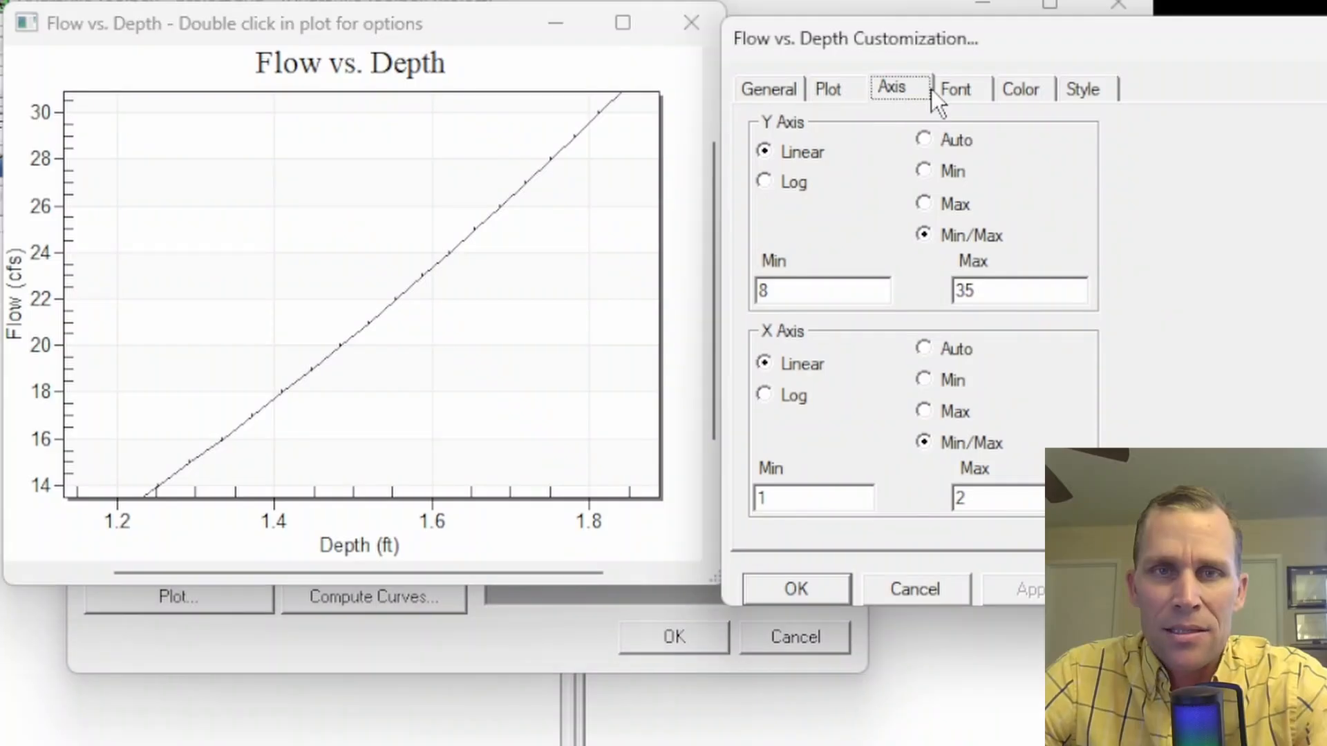
{"action": "left_click", "coordinate": [958, 93]}
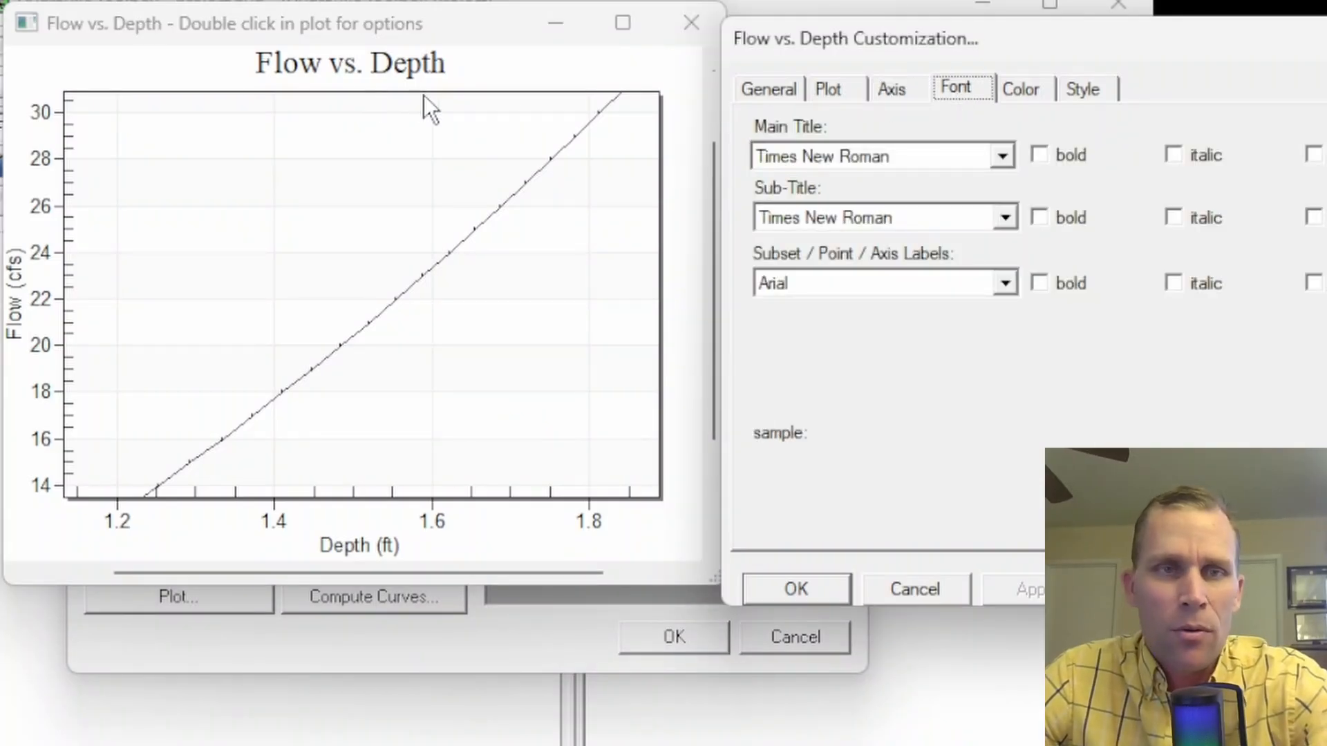
{"action": "left_click", "coordinate": [766, 92]}
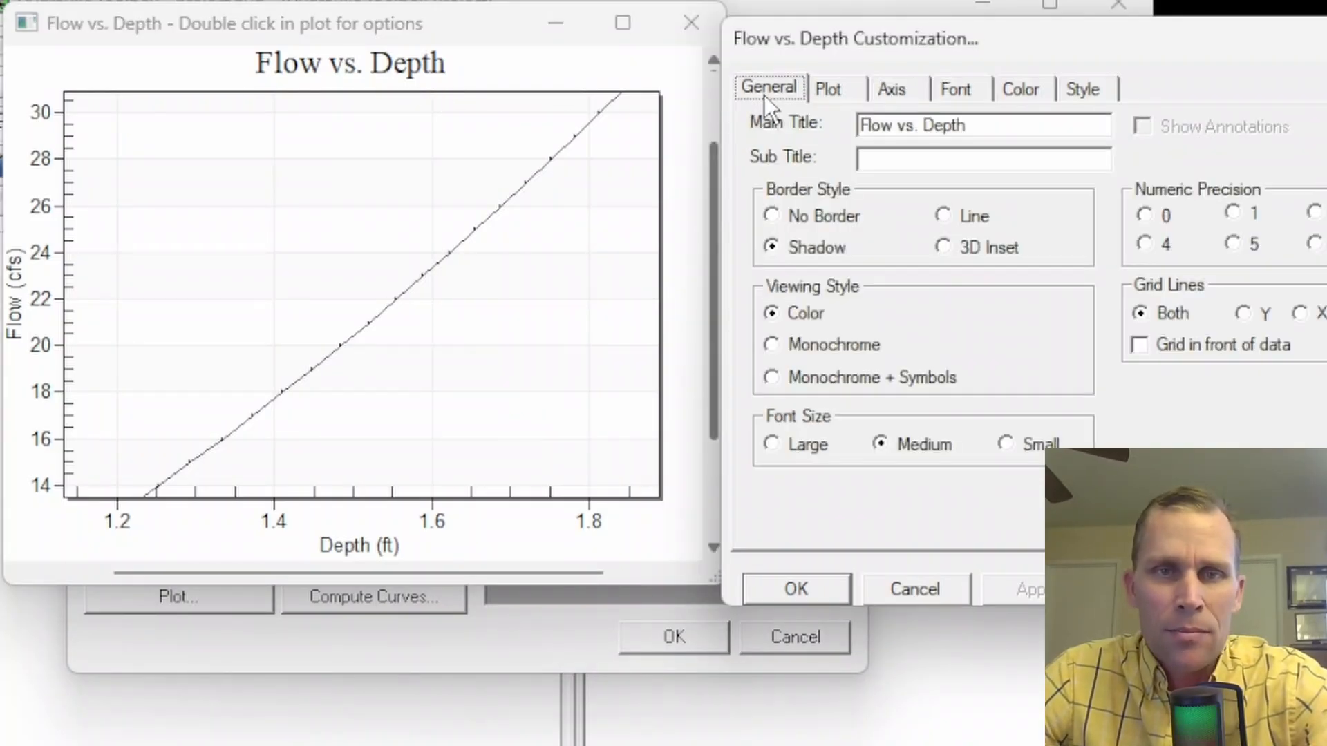
{"action": "left_click", "coordinate": [911, 165]}
{"action": "type", "text": "subtitle"}
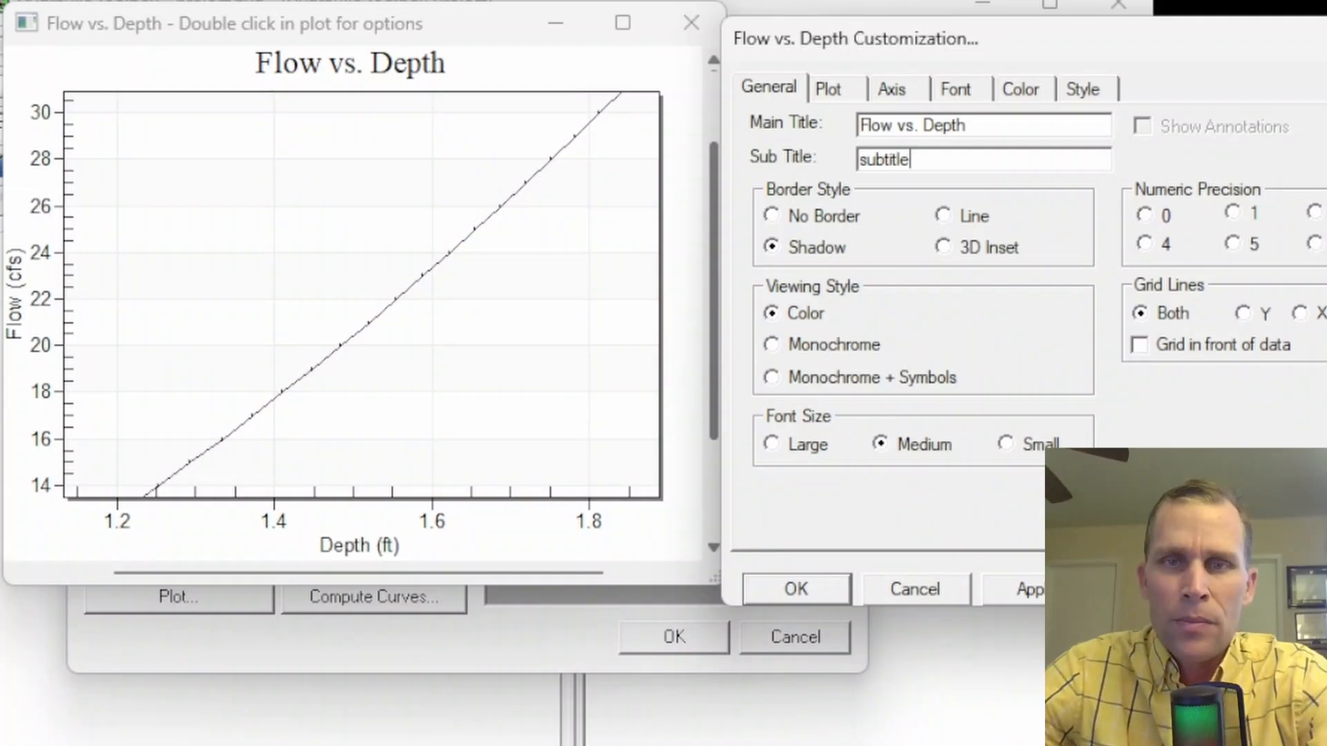
{"action": "left_click", "coordinate": [1022, 590]}
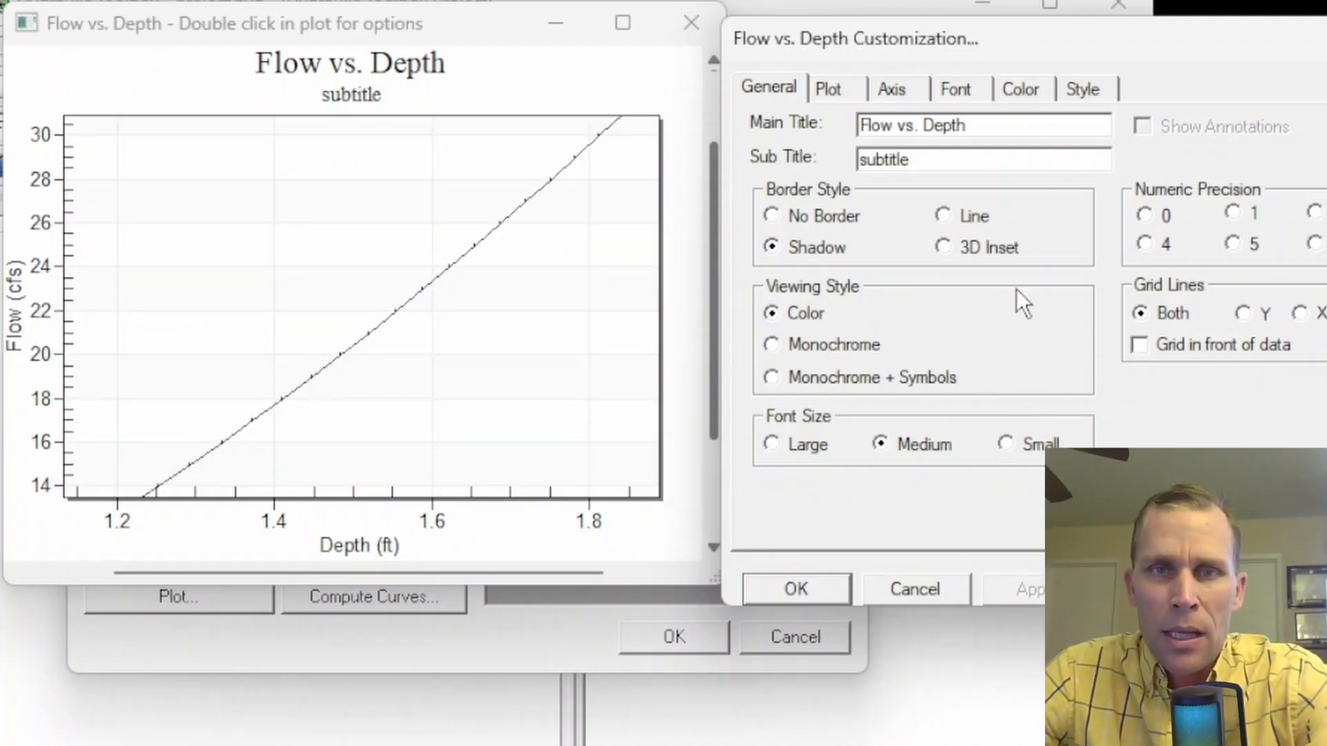
- Set the plot's sub-title font to bold Arial
{"action": "left_click", "coordinate": [955, 90]}
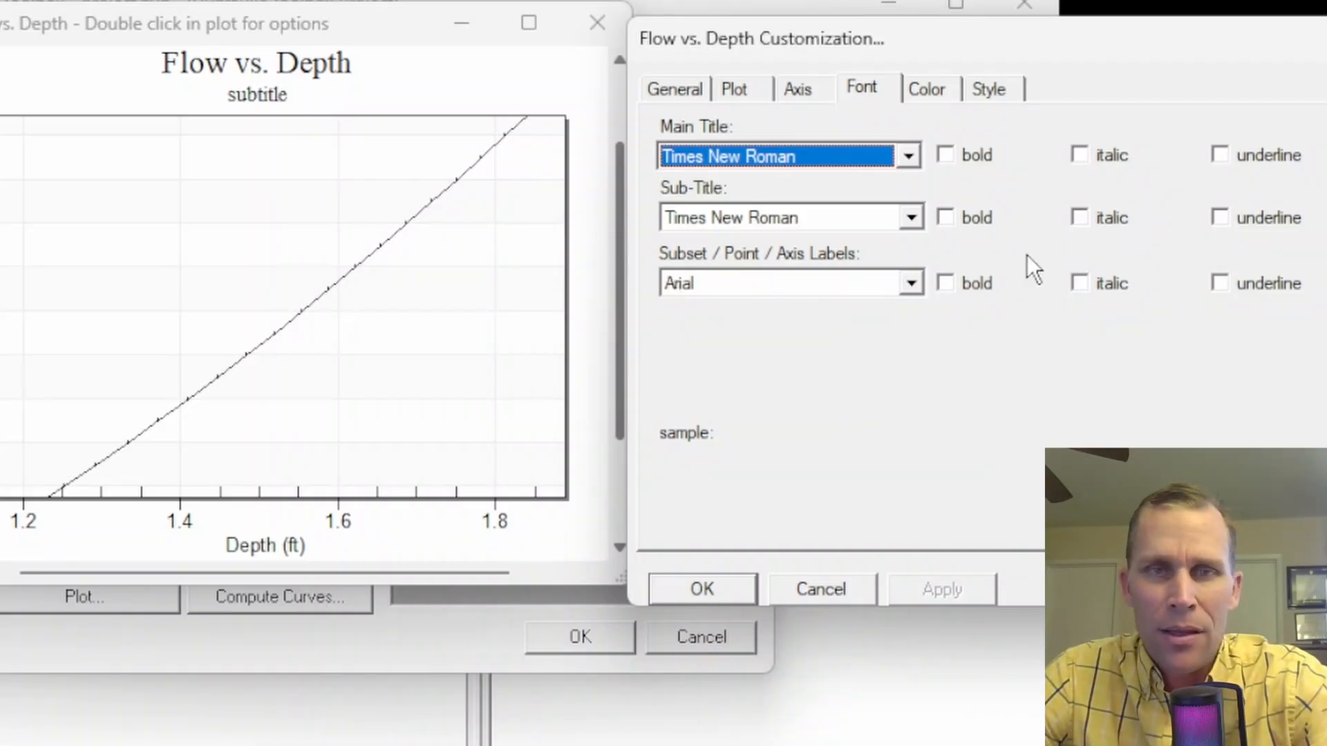
{"action": "left_click", "coordinate": [857, 92]}
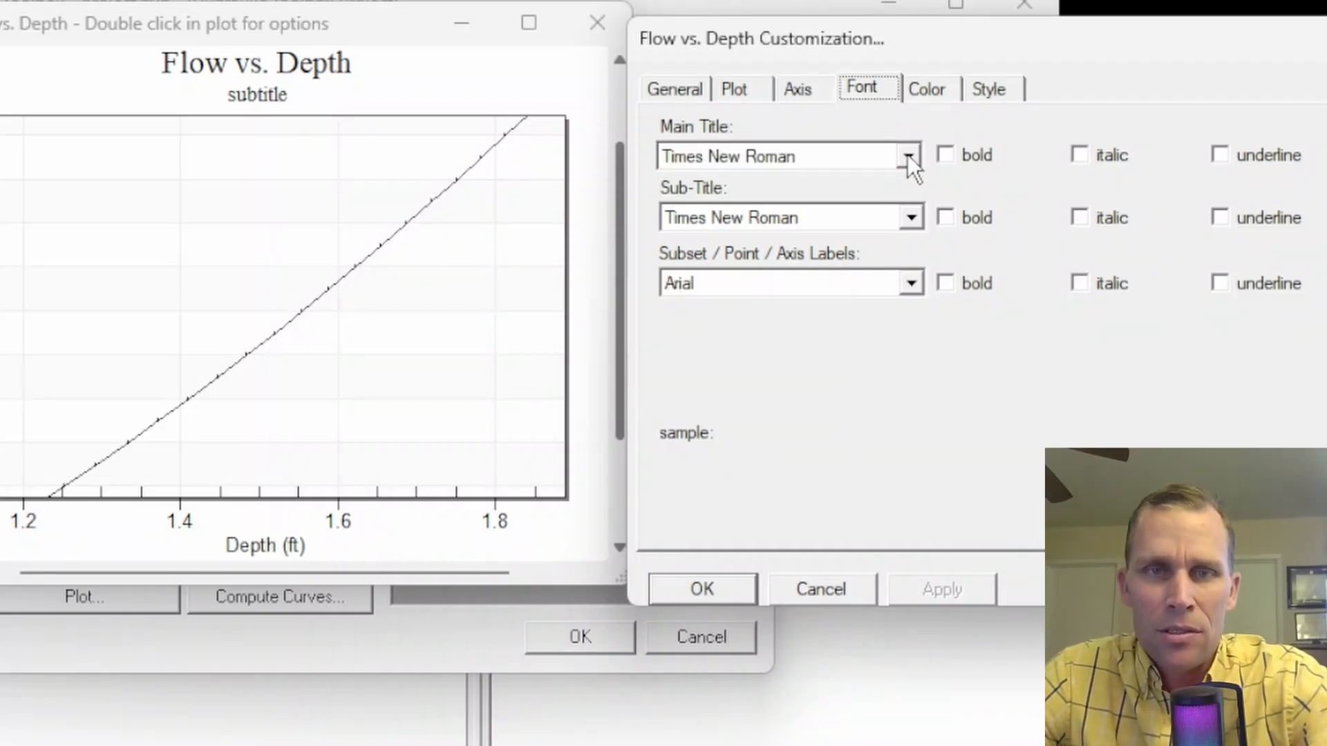
{"action": "left_click", "coordinate": [909, 220]}
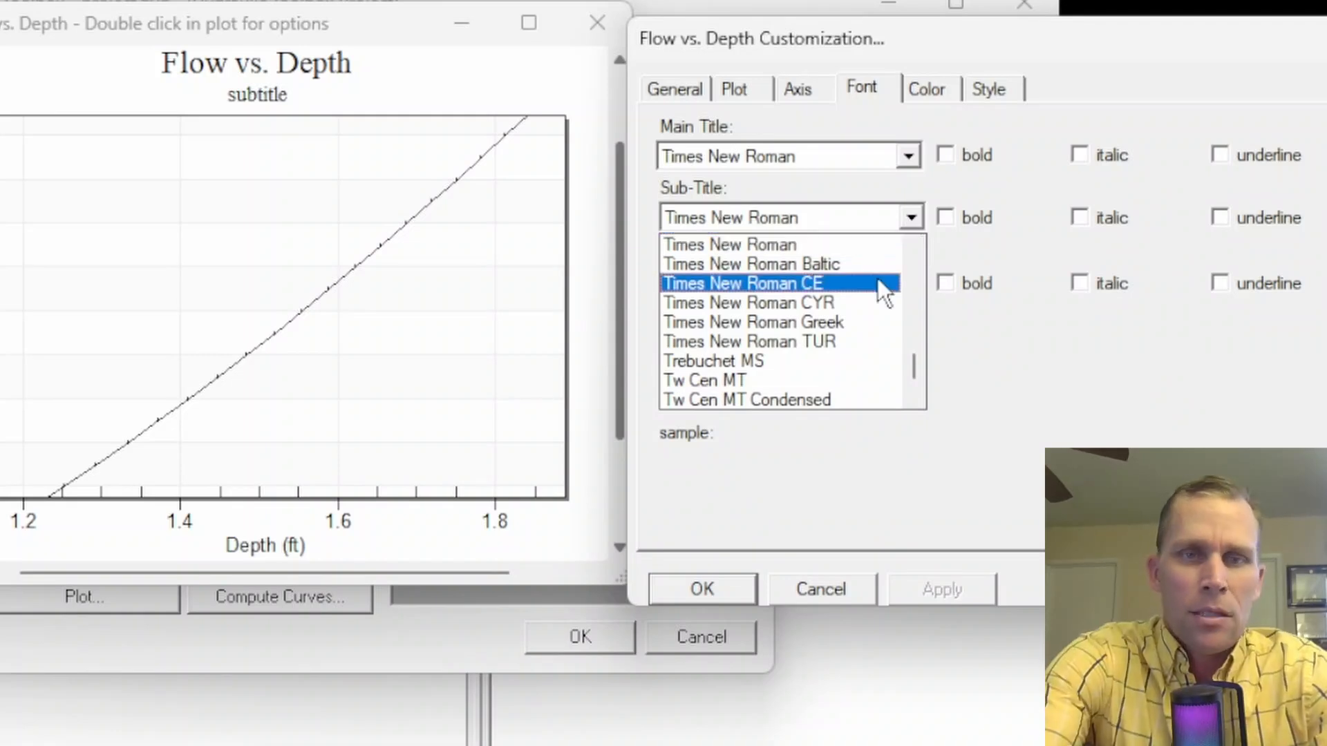
{"action": "type", "text": "arial"}
{"action": "left_click", "coordinate": [957, 141]}
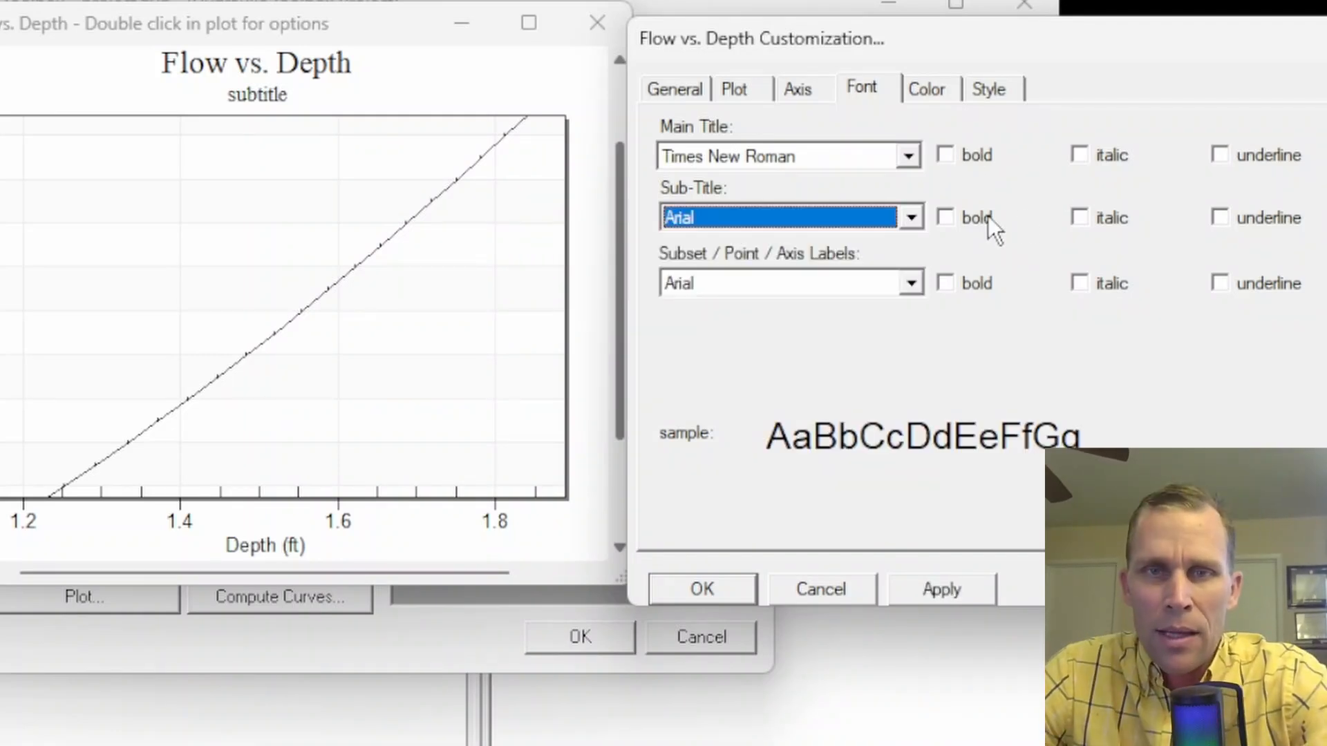
{"action": "left_click", "coordinate": [946, 217]}
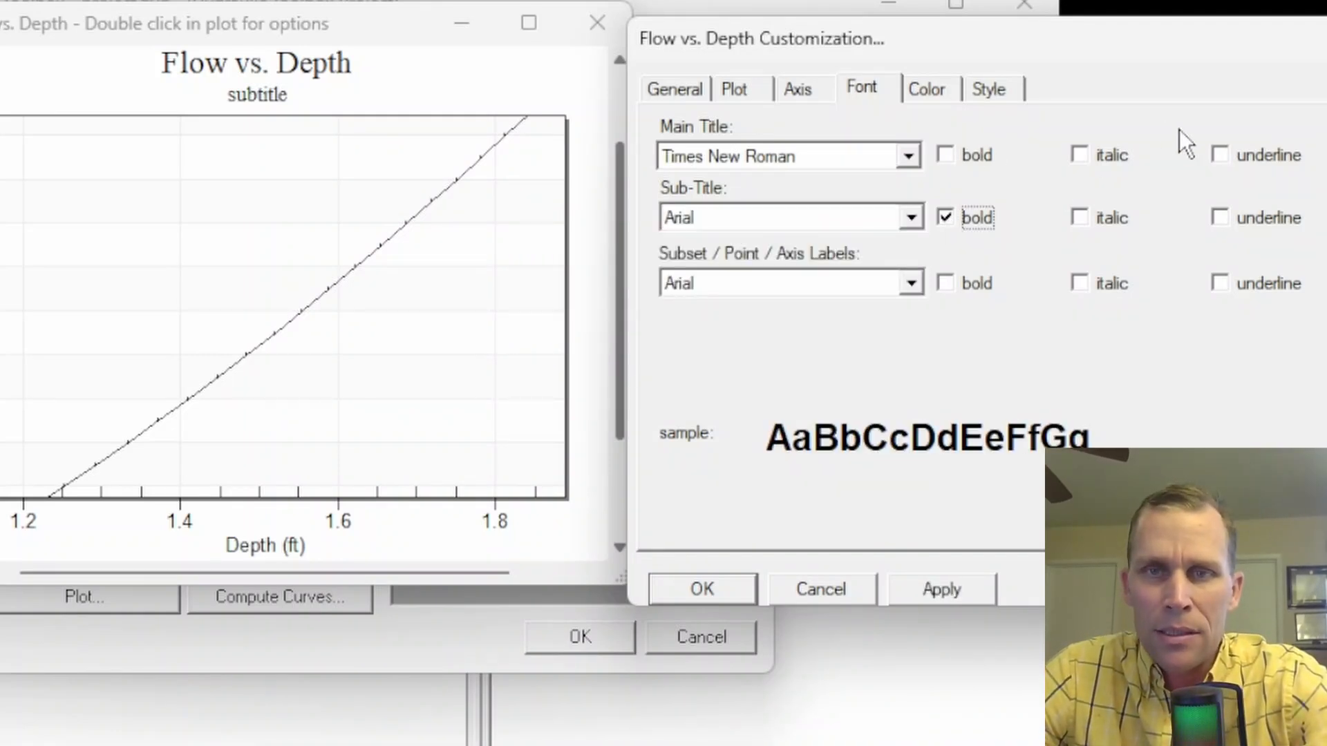
- Underline the plot's main title, italicize the subset, point and axis labels, and apply the font changes
{"action": "left_click", "coordinate": [1220, 155]}
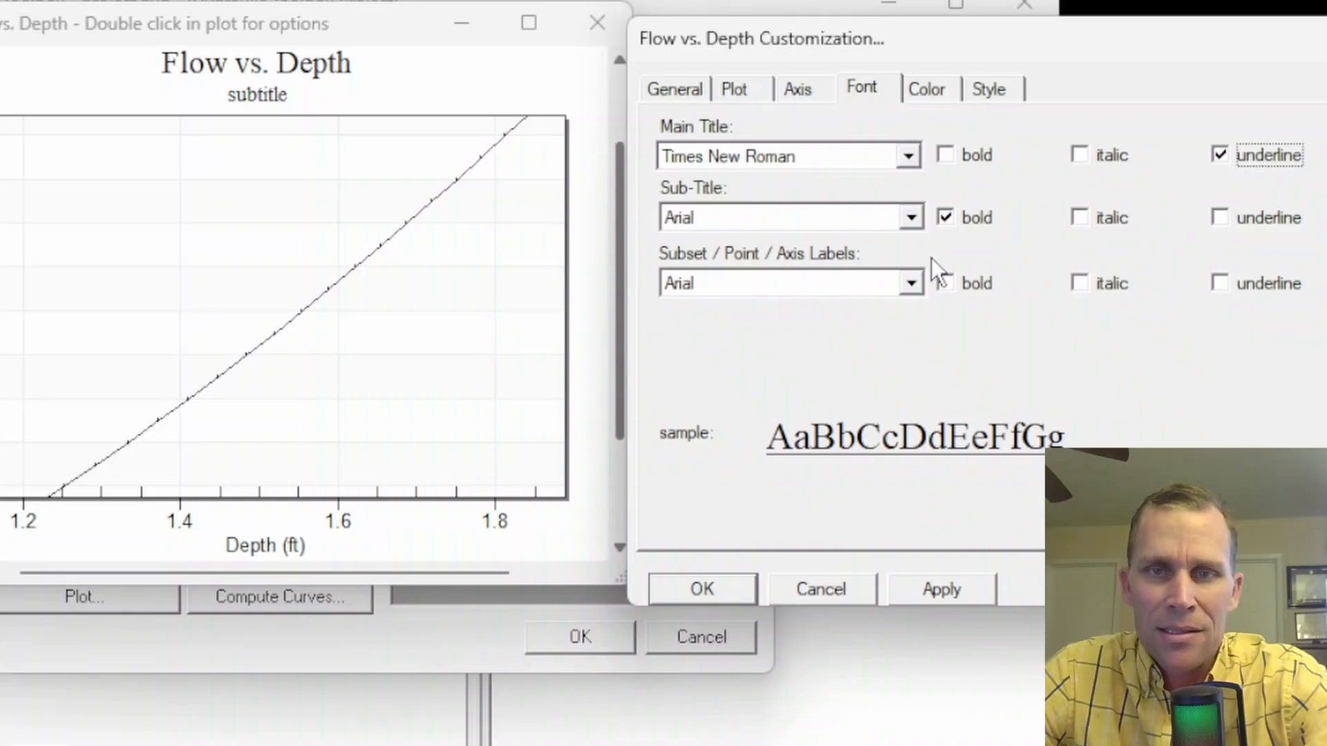
{"action": "left_click", "coordinate": [1080, 283]}
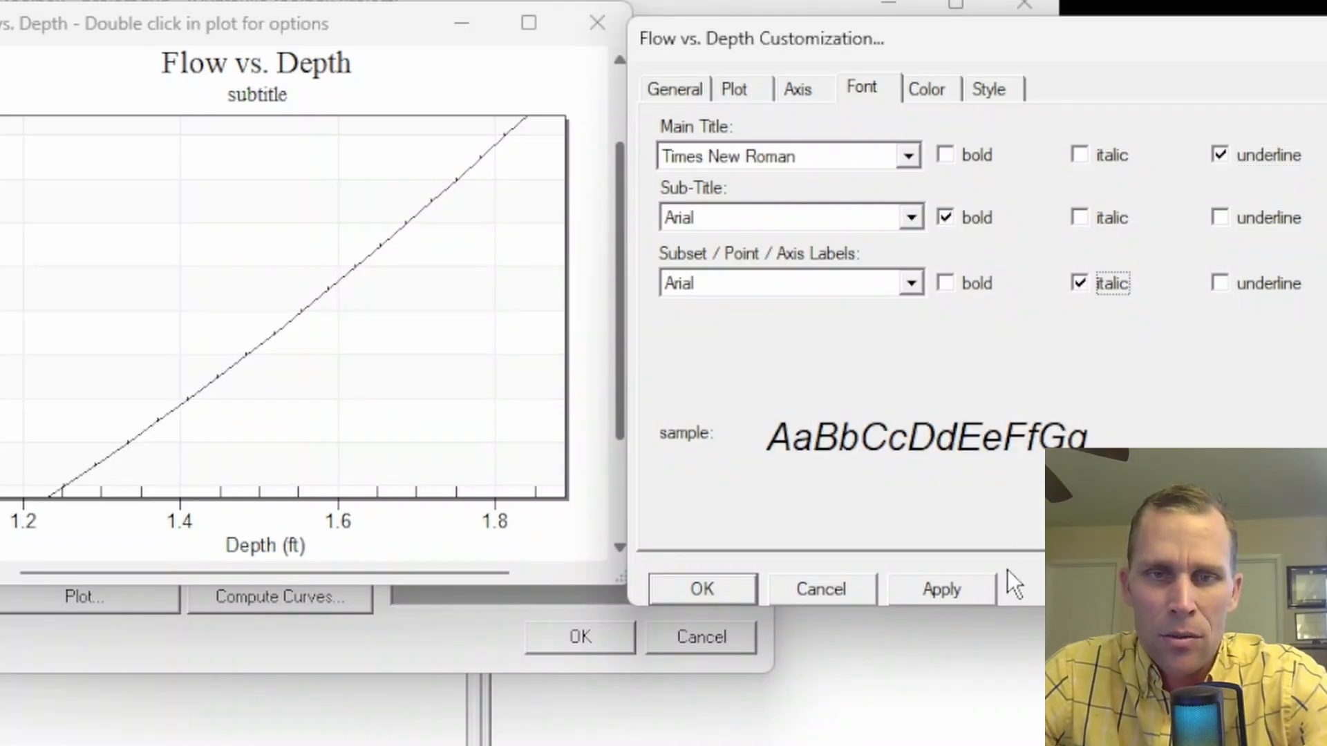
{"action": "left_click", "coordinate": [943, 593]}
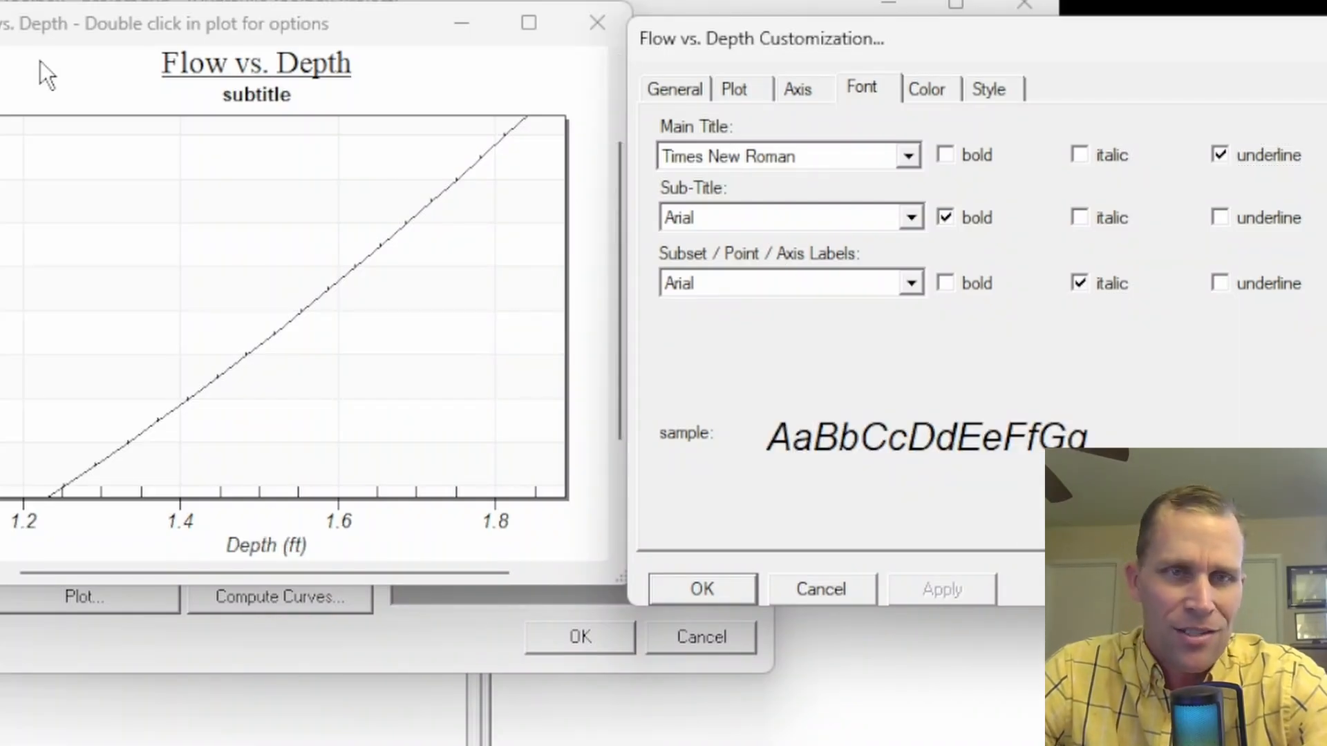
- Try bright green and dark green as the Desk Foreground color of the Flow vs. Depth plot
{"action": "left_click", "coordinate": [927, 93]}
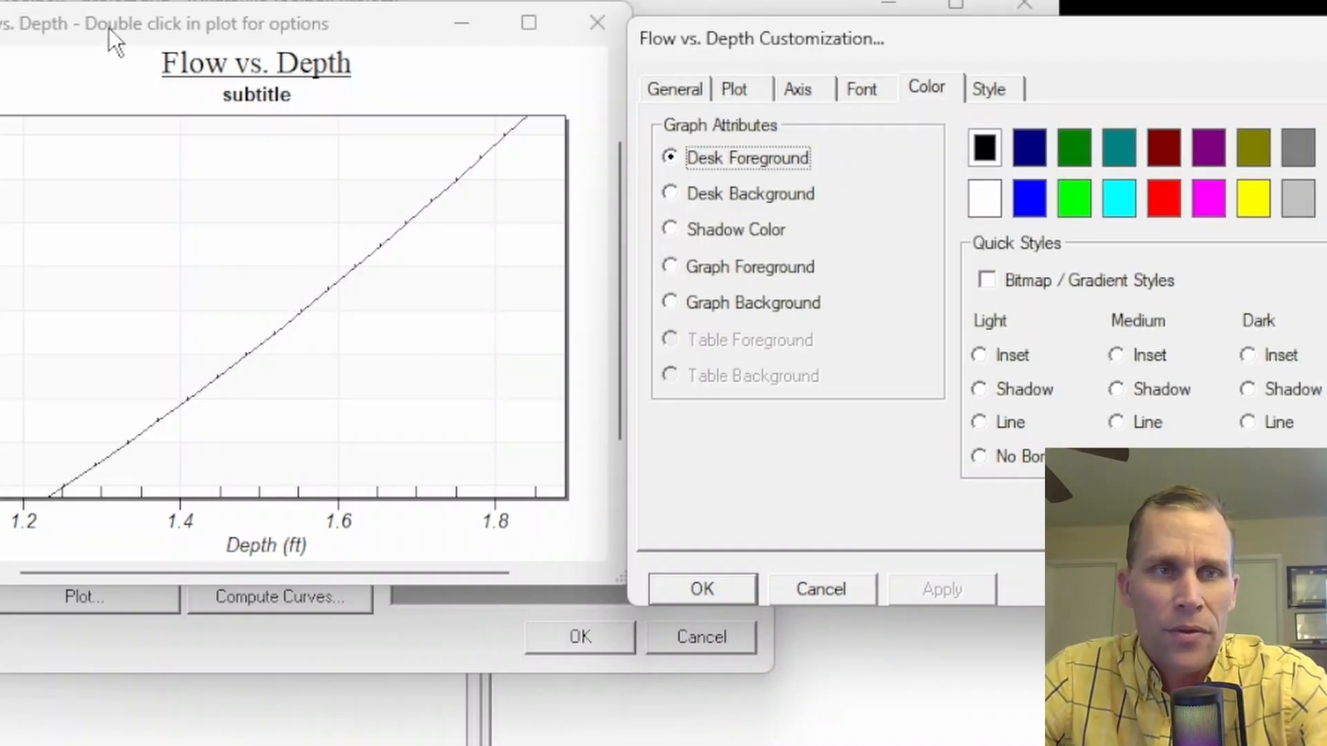
{"action": "mouse_move", "coordinate": [109, 27]}
{"action": "left_mouse_down"}
{"action": "mouse_move", "coordinate": [79, 23]}
{"action": "mouse_move", "coordinate": [103, 23]}
{"action": "left_mouse_up"}
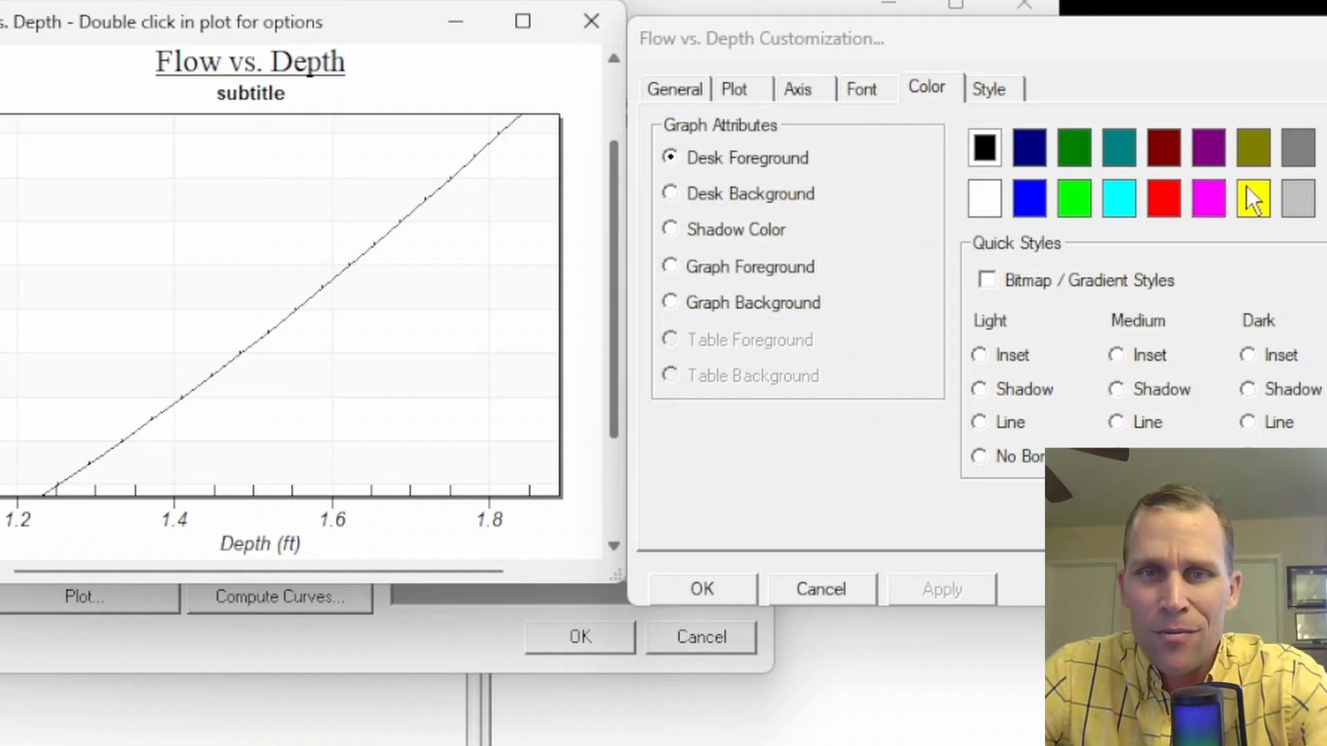
{"action": "left_click", "coordinate": [1076, 199]}
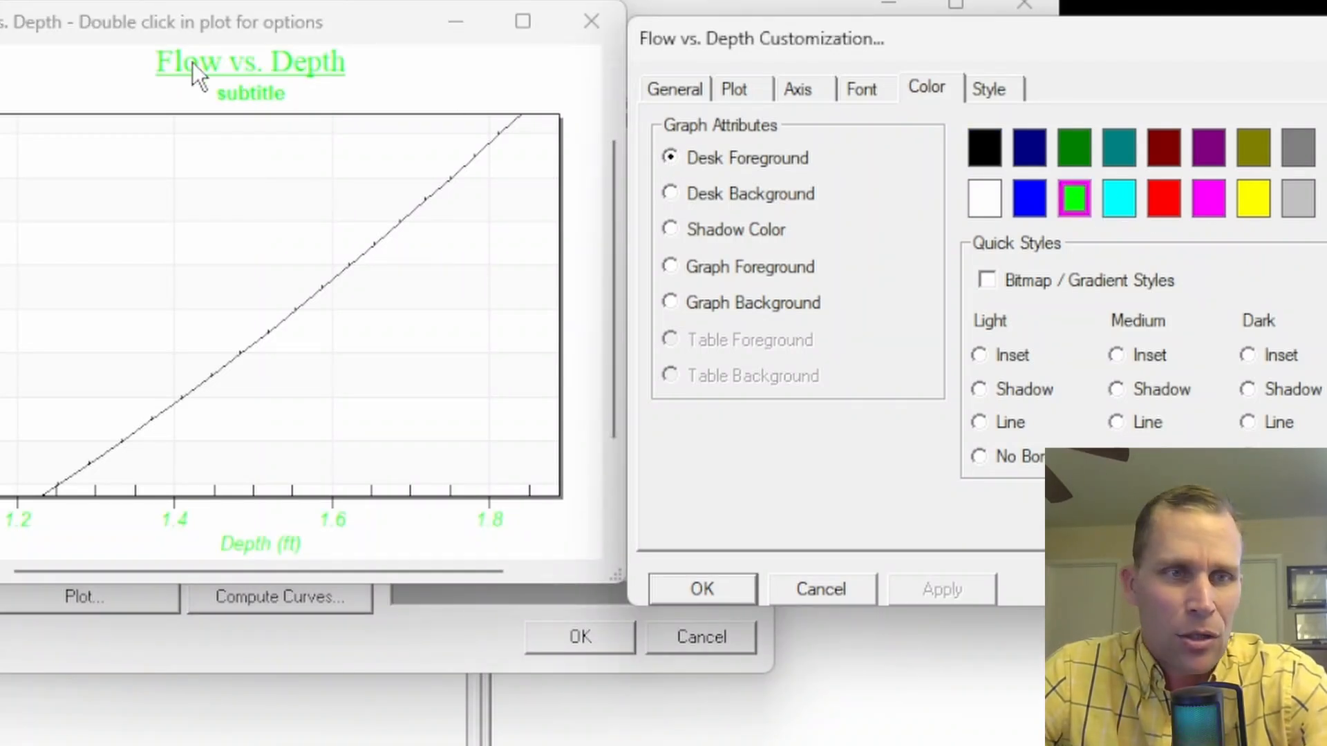
{"action": "left_click", "coordinate": [1075, 146]}
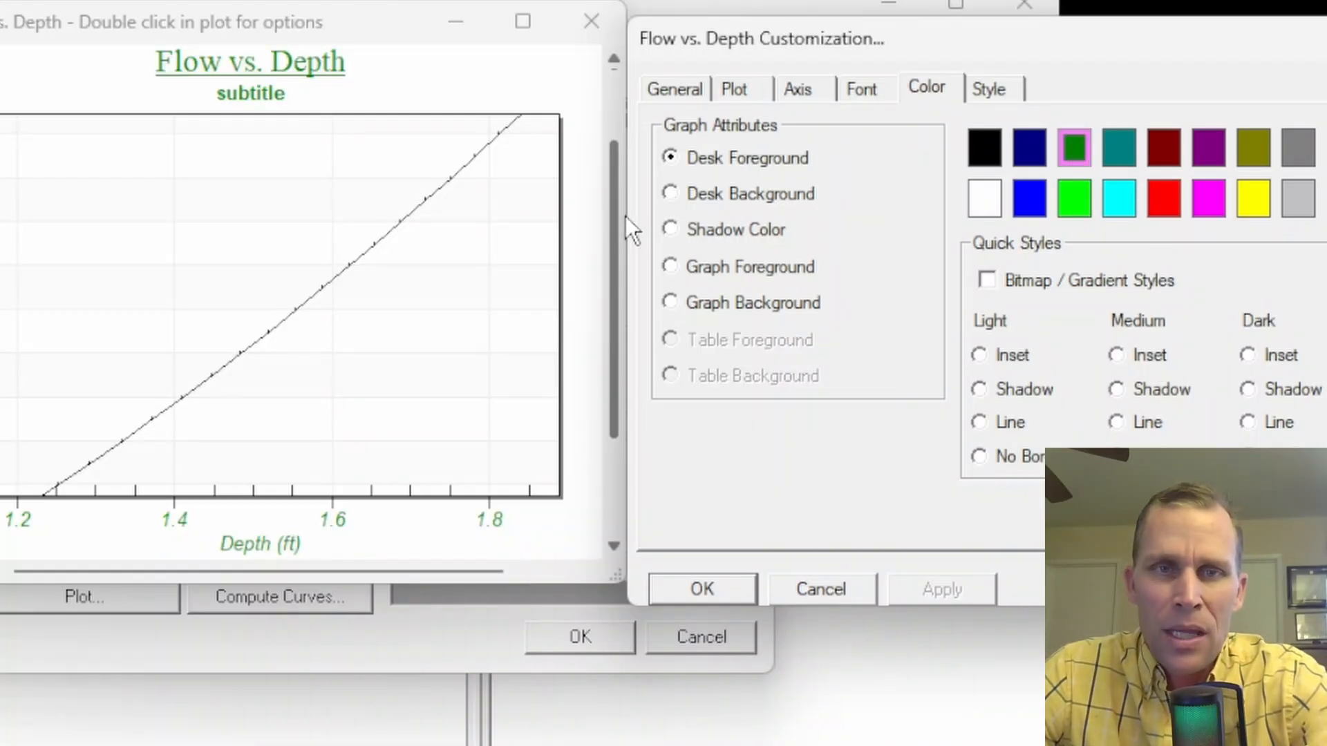
- Color the Desk Background blue and then light gray, and make the plot's Shadow Color red
{"action": "left_click", "coordinate": [668, 195]}
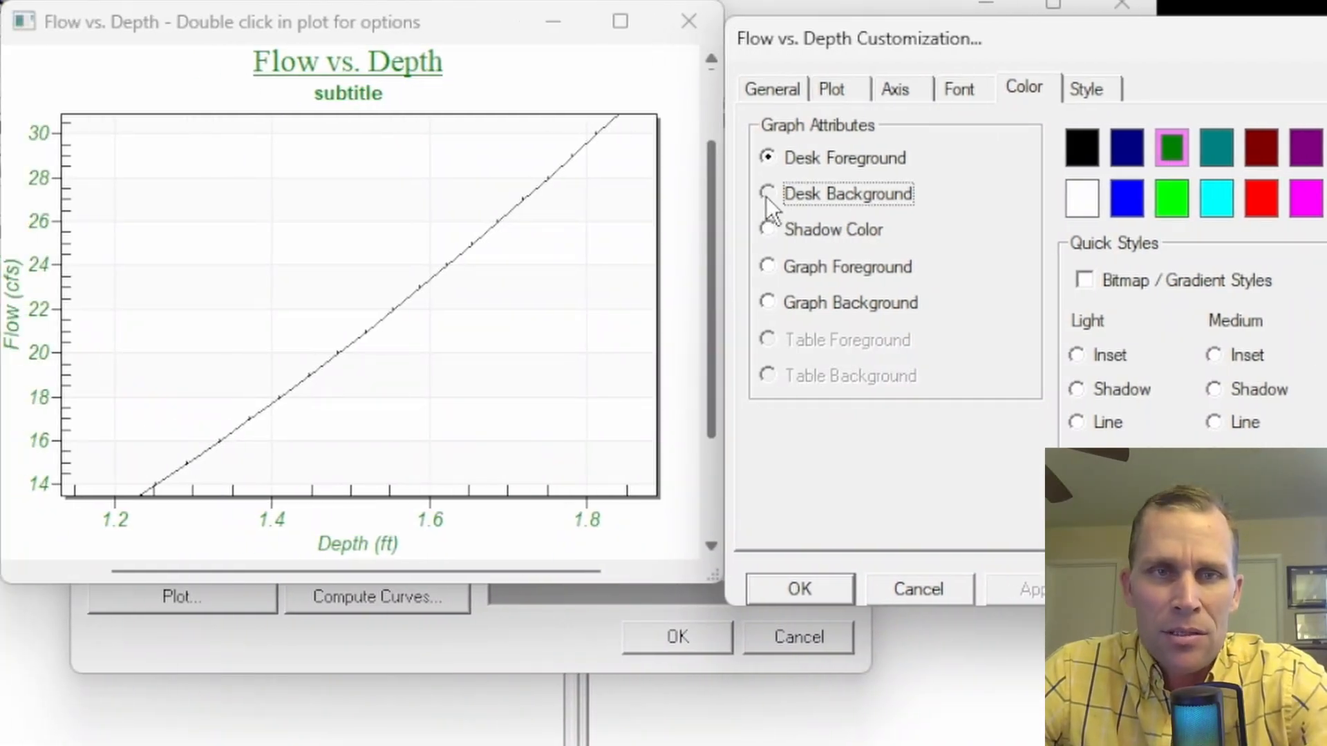
{"action": "left_click", "coordinate": [1128, 204]}
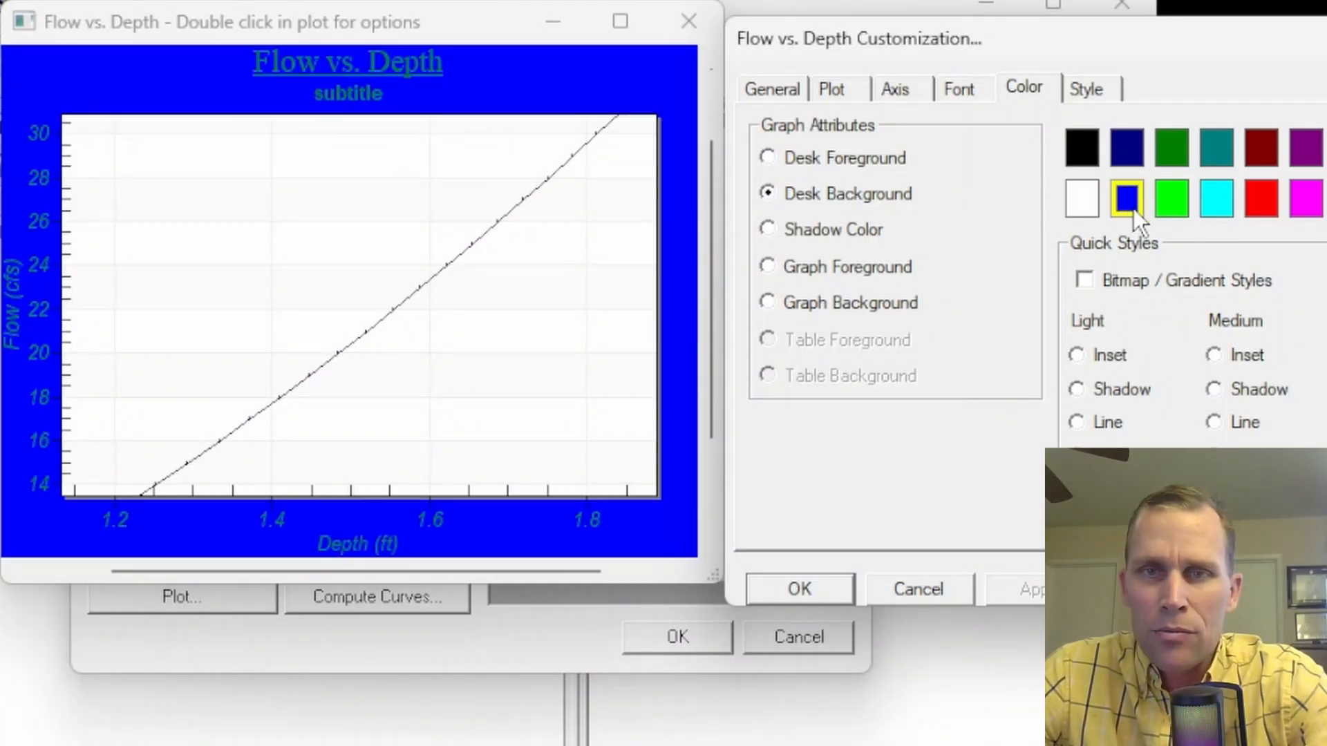
{"action": "left_click", "coordinate": [1326, 200]}
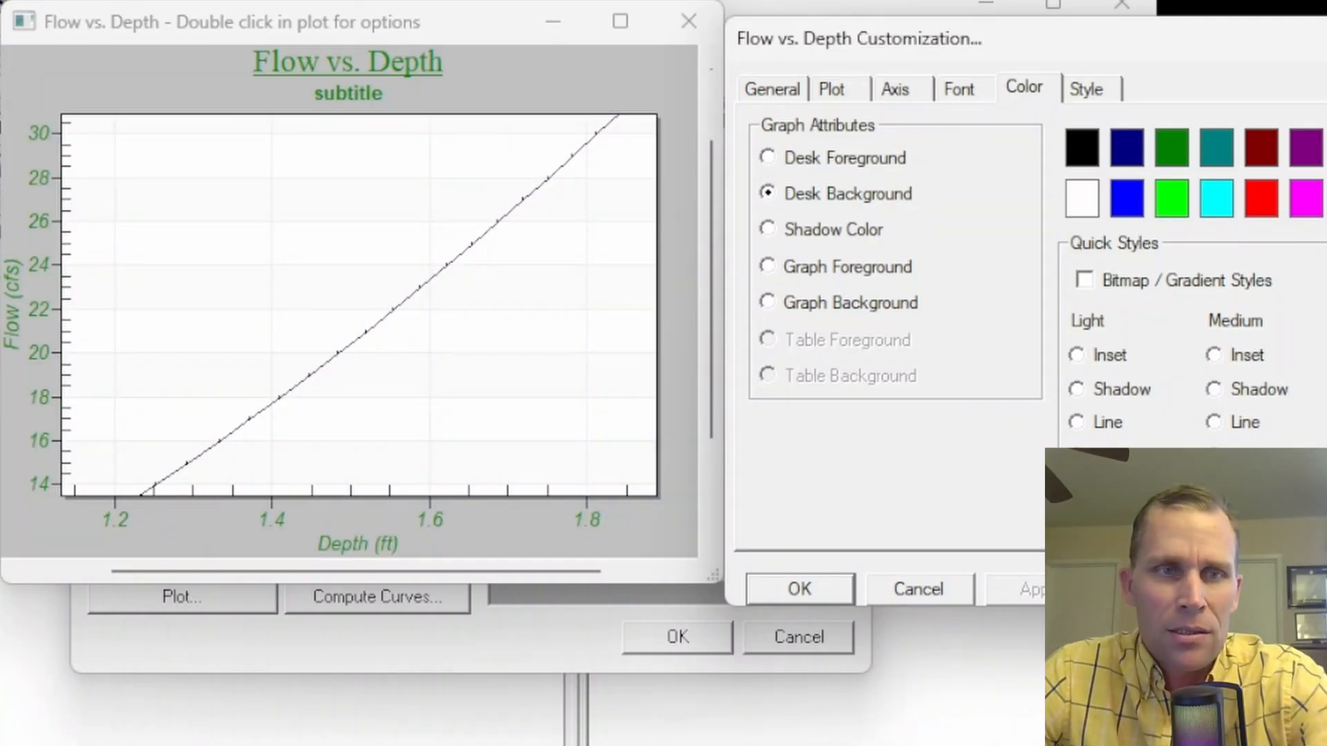
{"action": "left_click", "coordinate": [765, 228]}
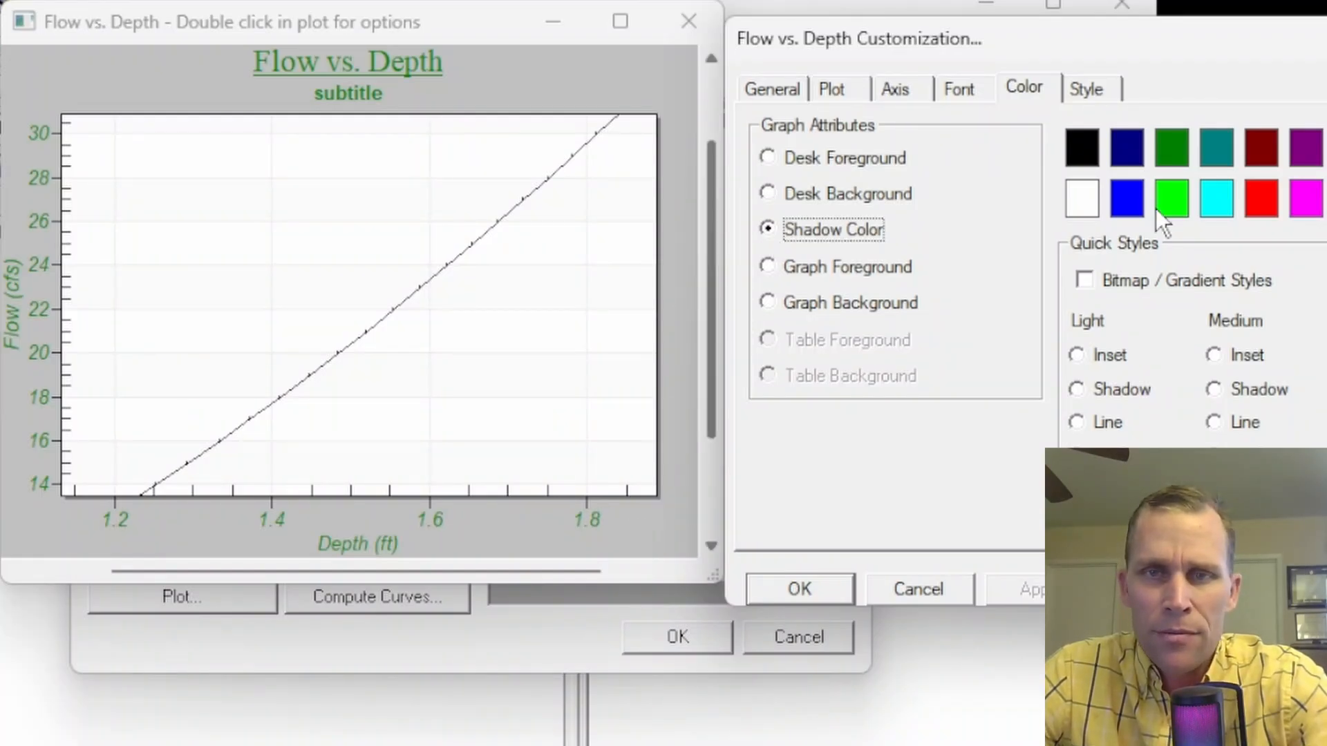
{"action": "left_click", "coordinate": [1262, 204]}
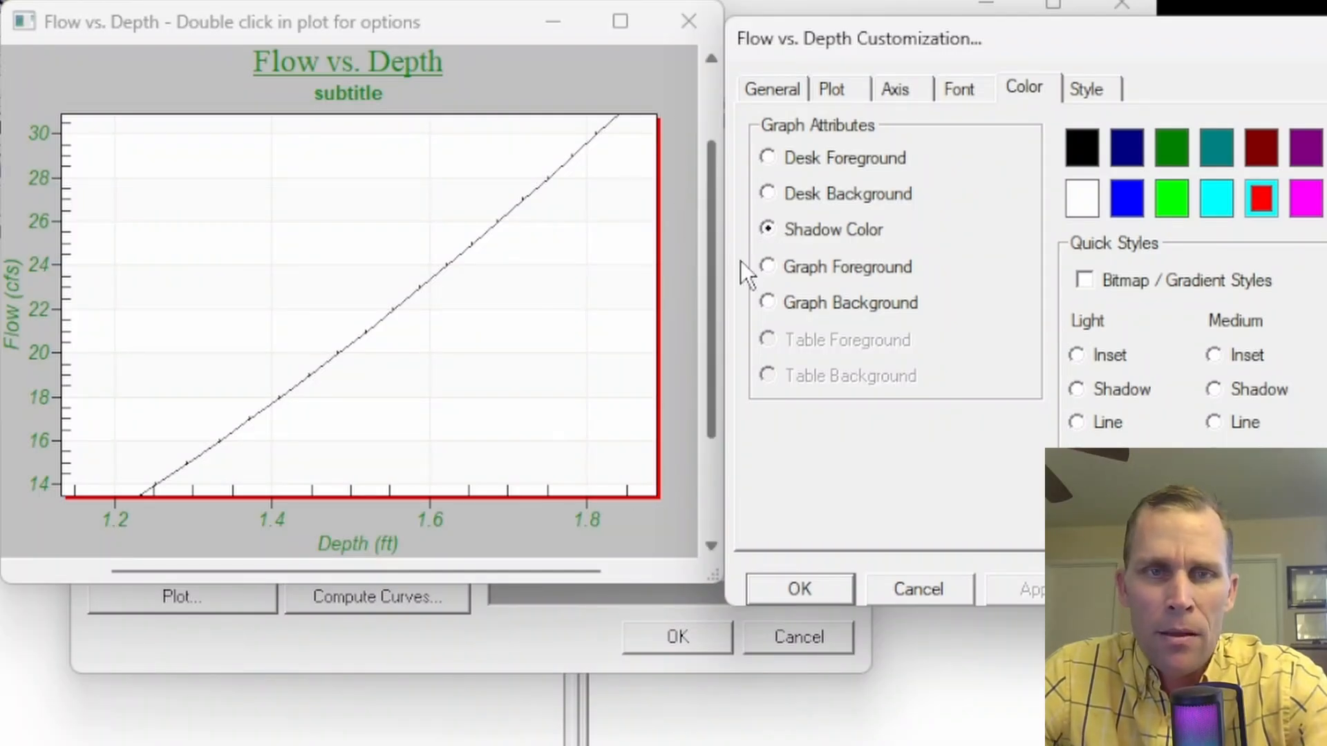
- Set the Graph Foreground color to blue and try green and teal for the Graph Background
{"action": "left_click", "coordinate": [767, 266]}
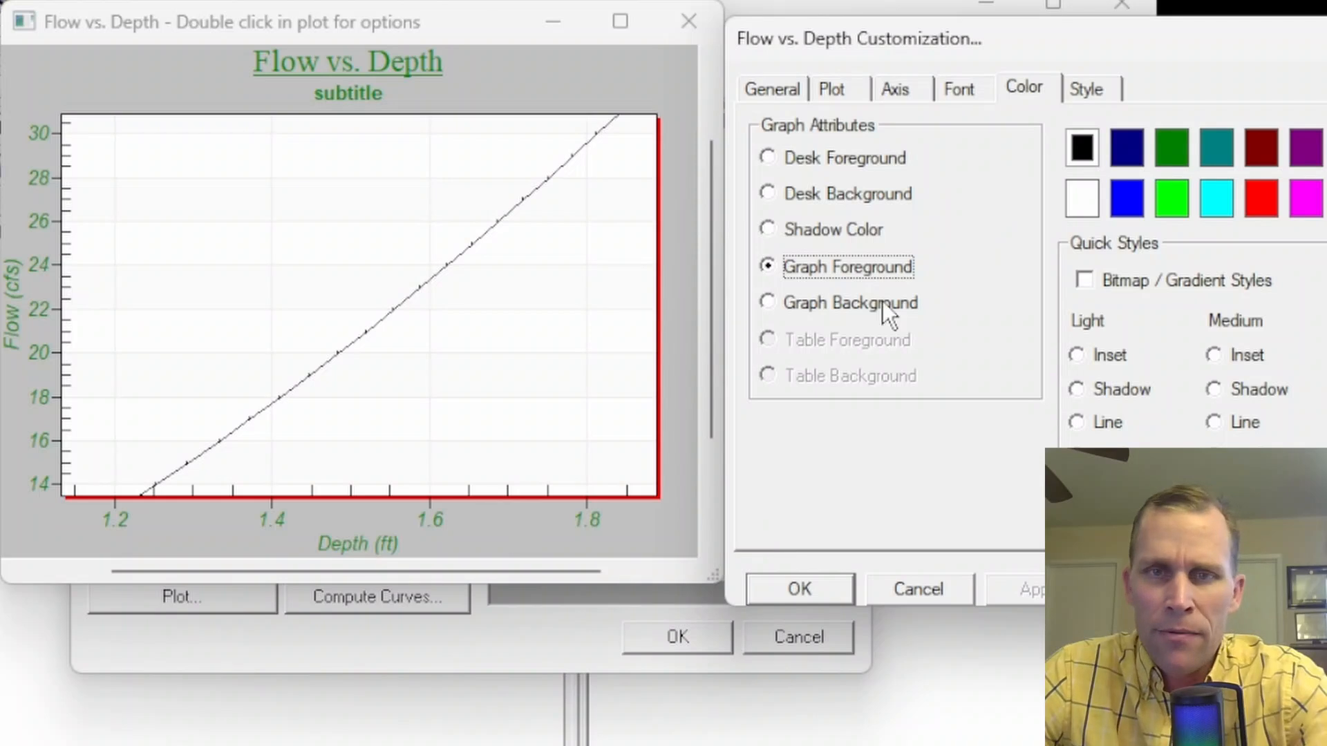
{"action": "left_click", "coordinate": [1128, 200]}
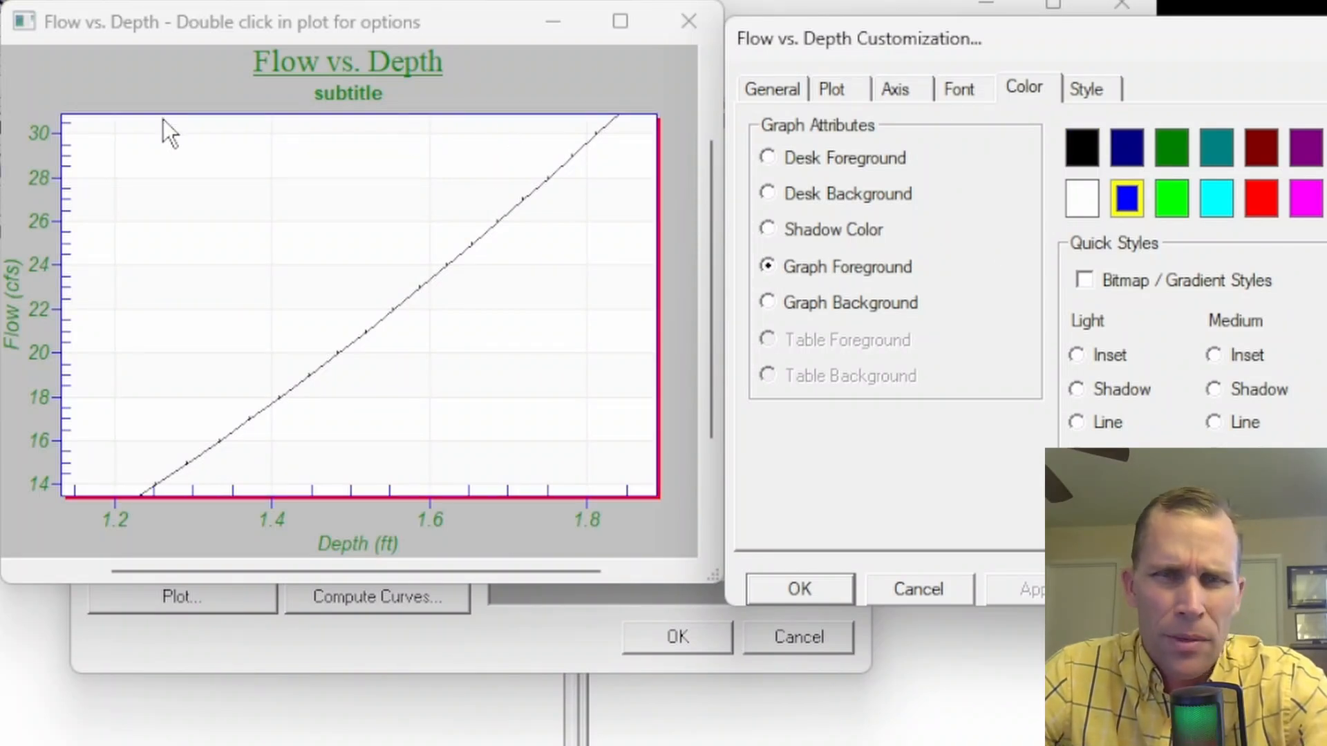
{"action": "left_click_drag", "start_coordinate": [808, 55], "coordinate": [716, 67]}
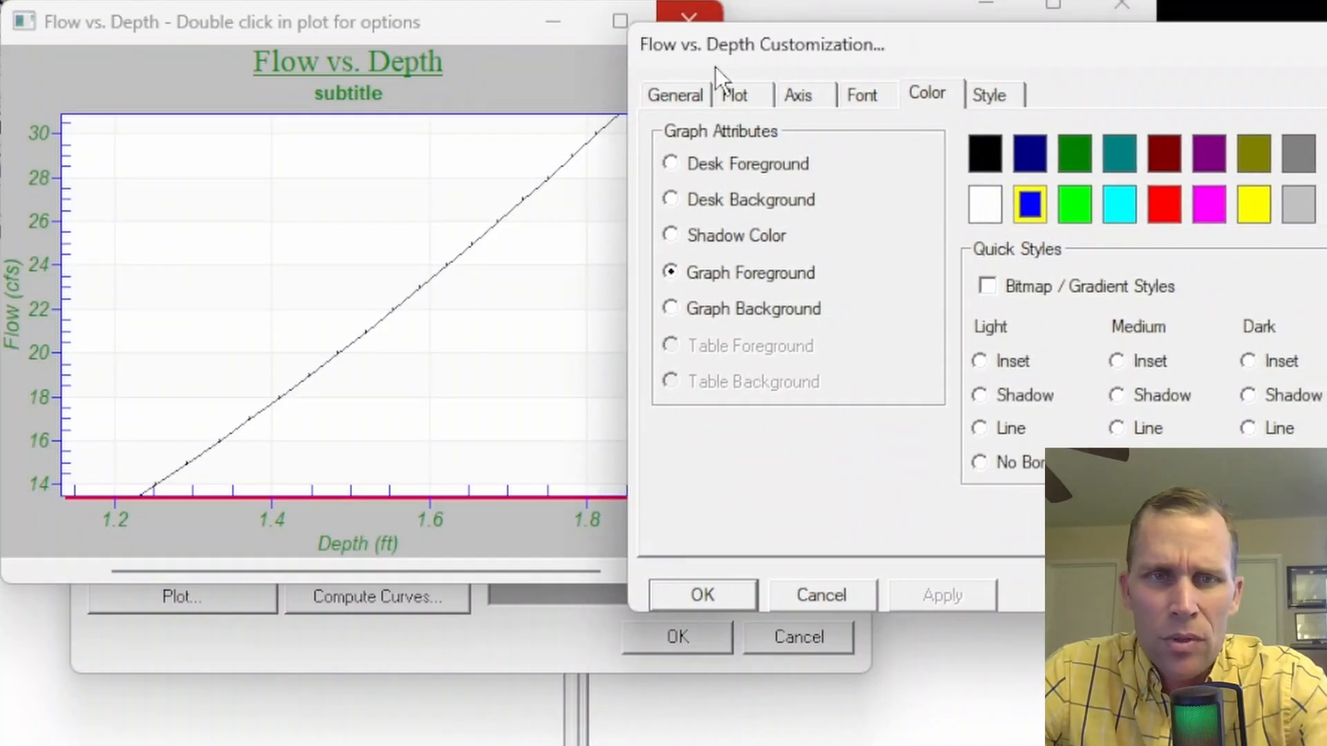
{"action": "left_click", "coordinate": [671, 311]}
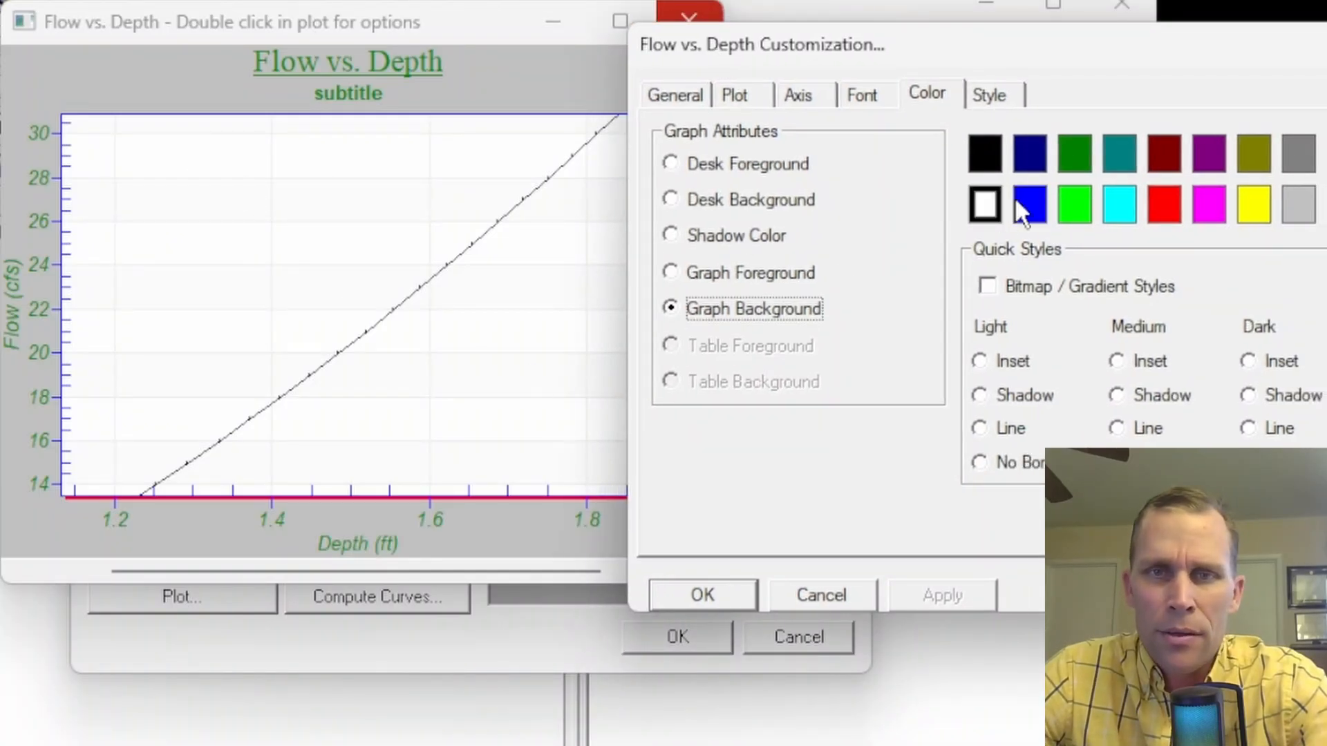
{"action": "left_click", "coordinate": [1119, 152]}
{"action": "left_click_drag", "start_coordinate": [1088, 32], "coordinate": [1153, 34]}
{"action": "left_click", "coordinate": [1139, 155]}
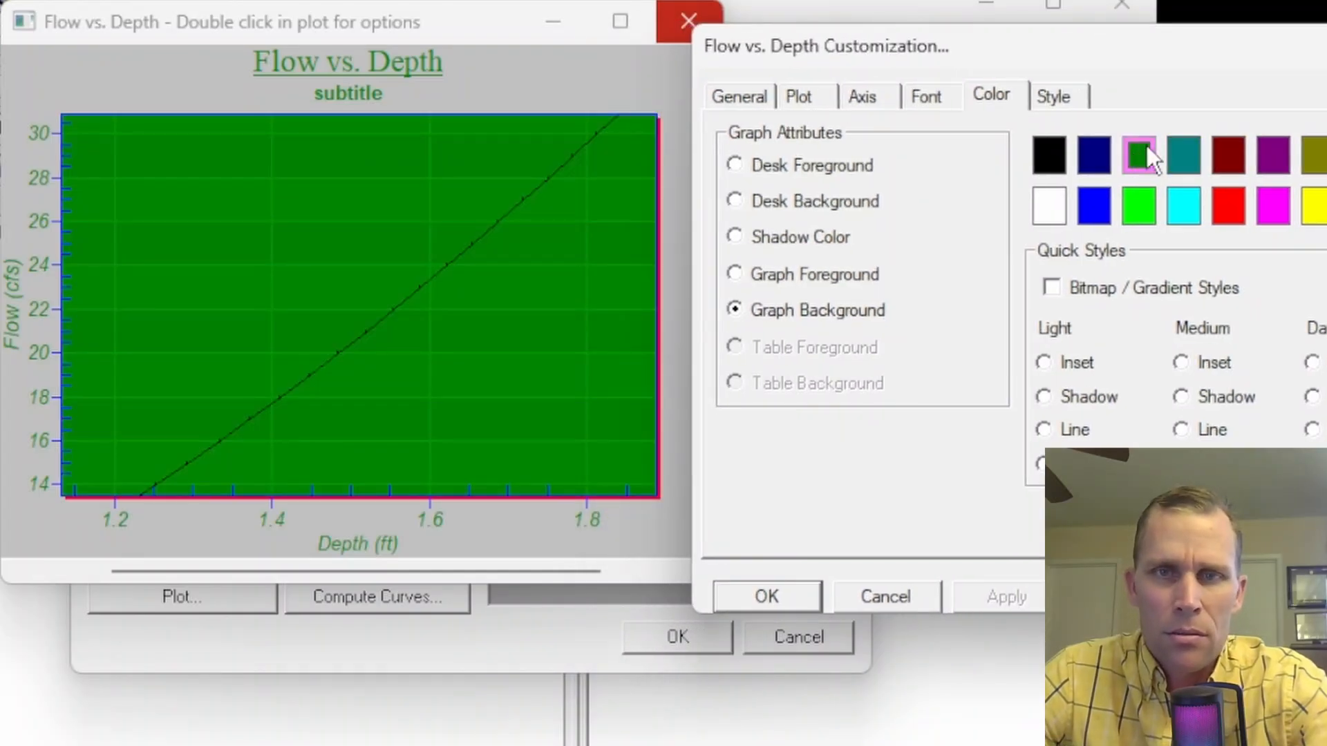
{"action": "left_click", "coordinate": [1182, 156]}
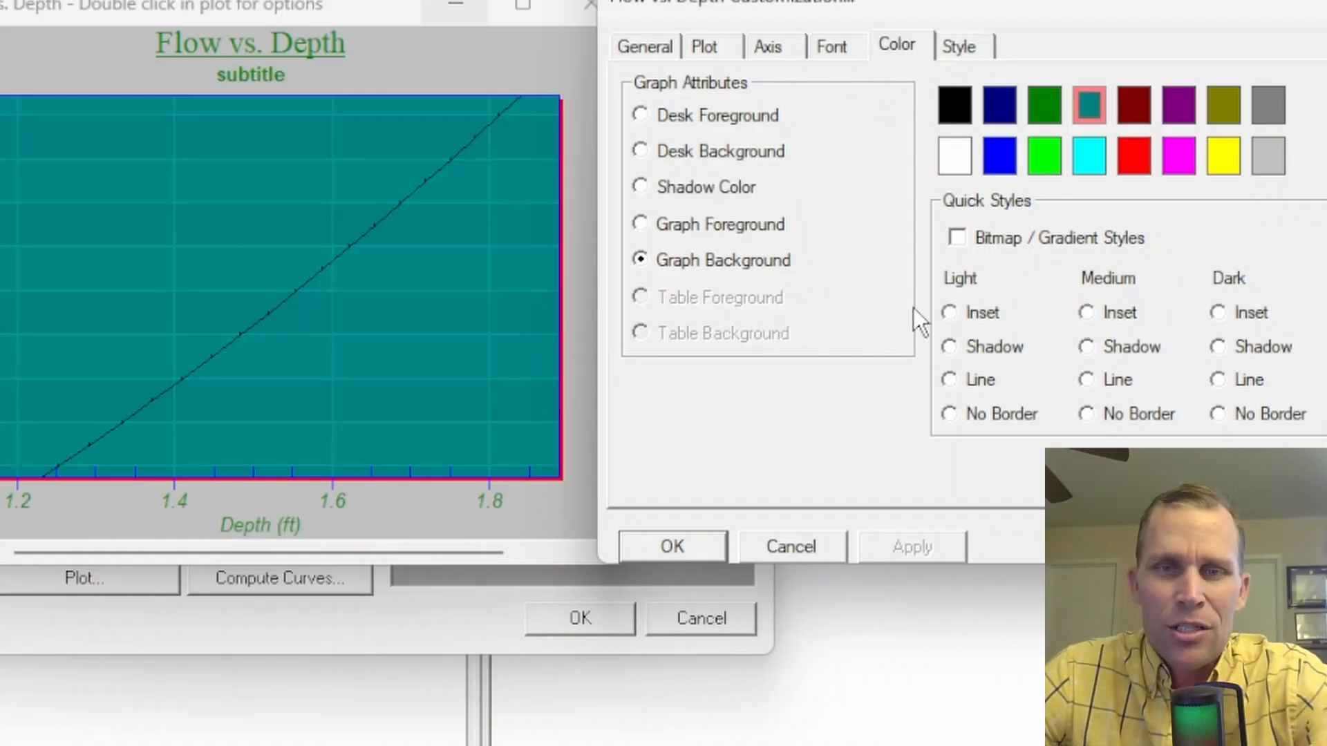
- Try the Light quick styles on the plot in turn: Inset, Shadow, Line and No Border
{"action": "left_click", "coordinate": [950, 315]}
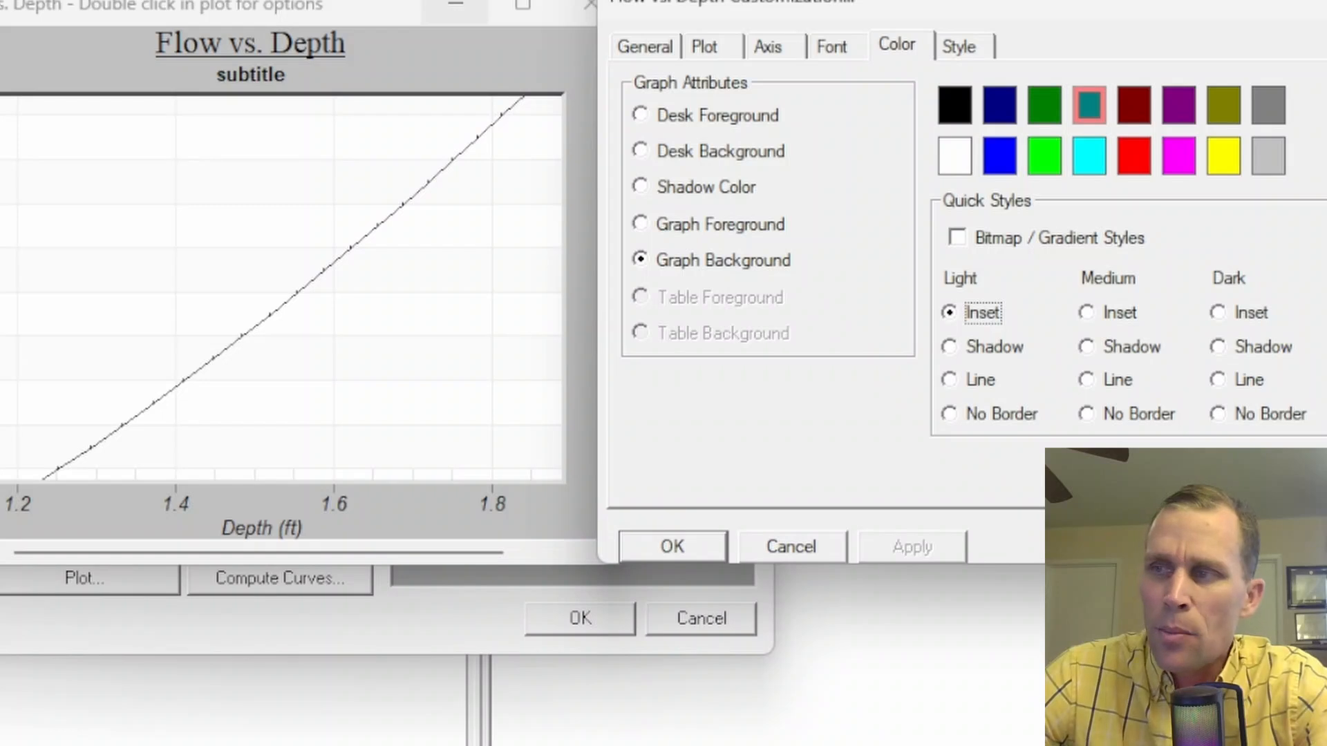
{"action": "left_click", "coordinate": [949, 349]}
{"action": "left_click", "coordinate": [951, 381]}
{"action": "left_click", "coordinate": [950, 415]}
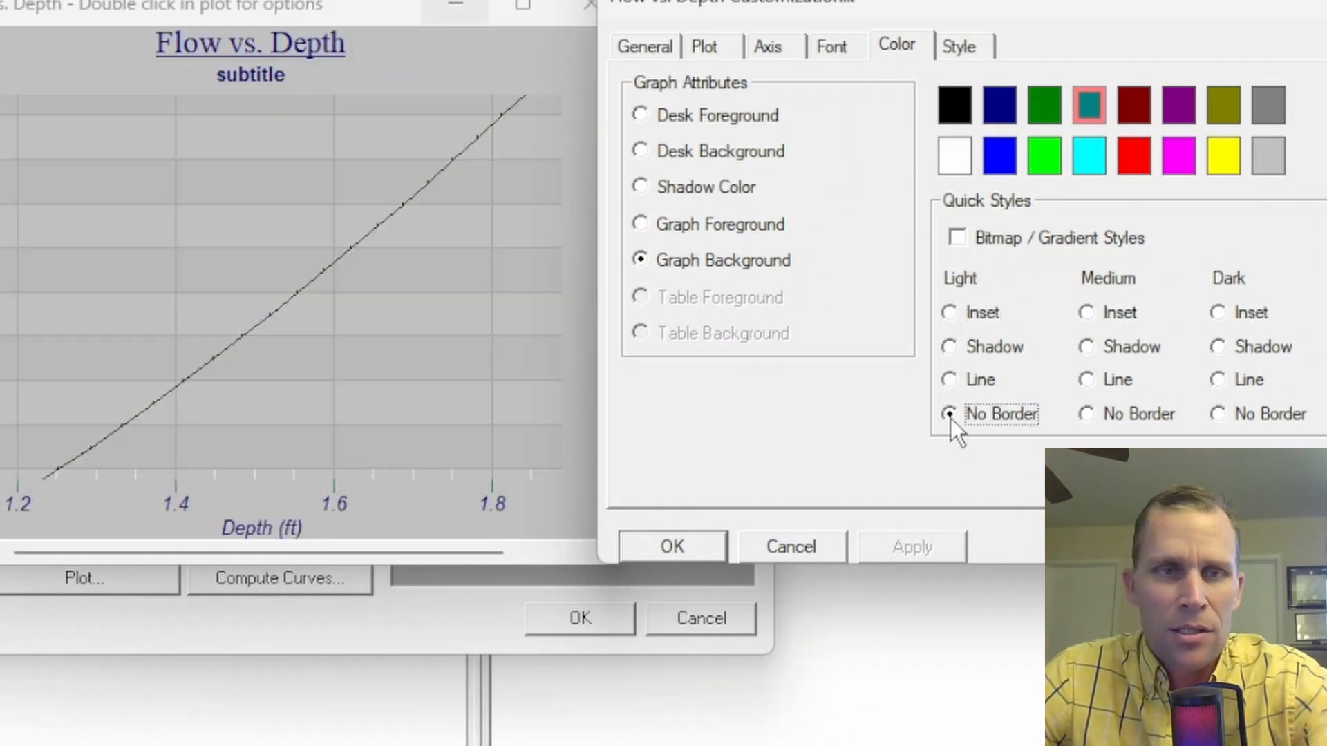
- Try the Medium quick styles on the plot in turn: Inset, Shadow, Line and No Border
{"action": "left_click", "coordinate": [1084, 312]}
{"action": "left_click", "coordinate": [1085, 347]}
{"action": "left_click", "coordinate": [1088, 380]}
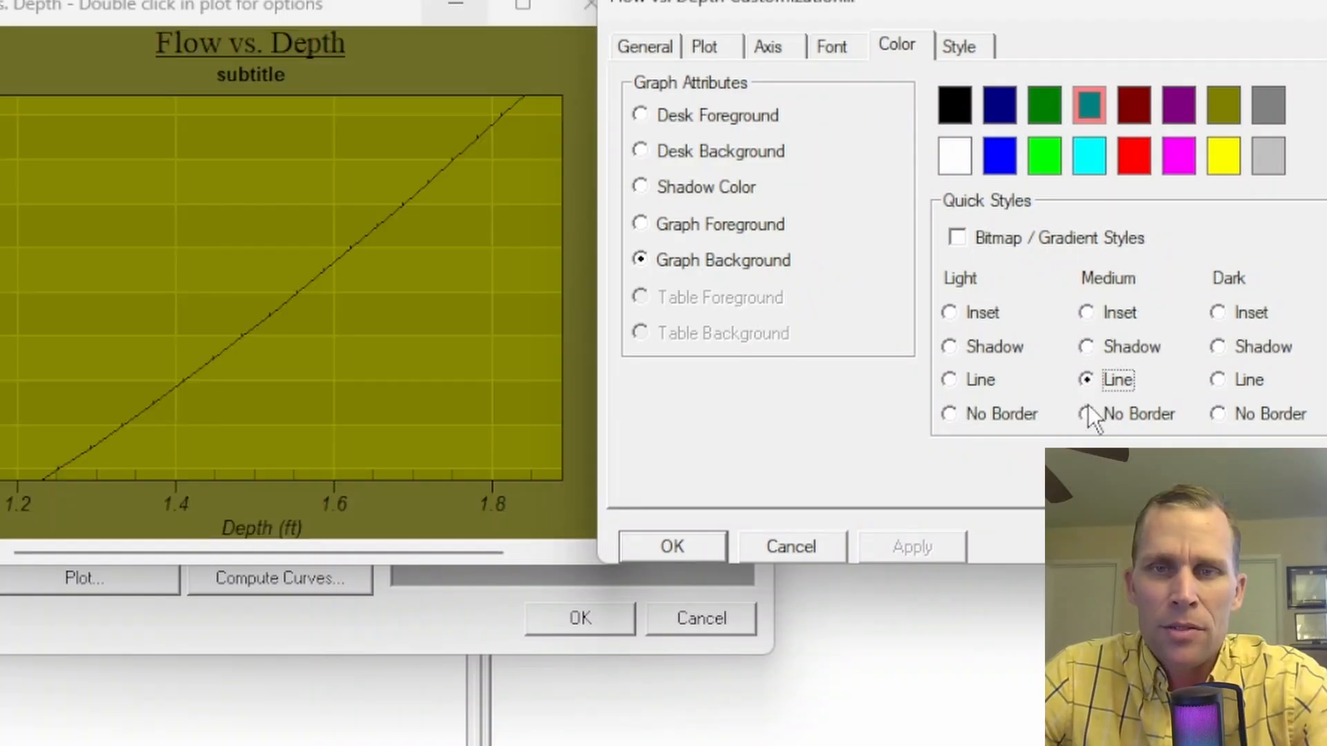
{"action": "left_click", "coordinate": [1088, 413]}
- Try the Dark quick styles on the plot in turn: Inset, Shadow, Line and No Border
{"action": "left_click", "coordinate": [1228, 313]}
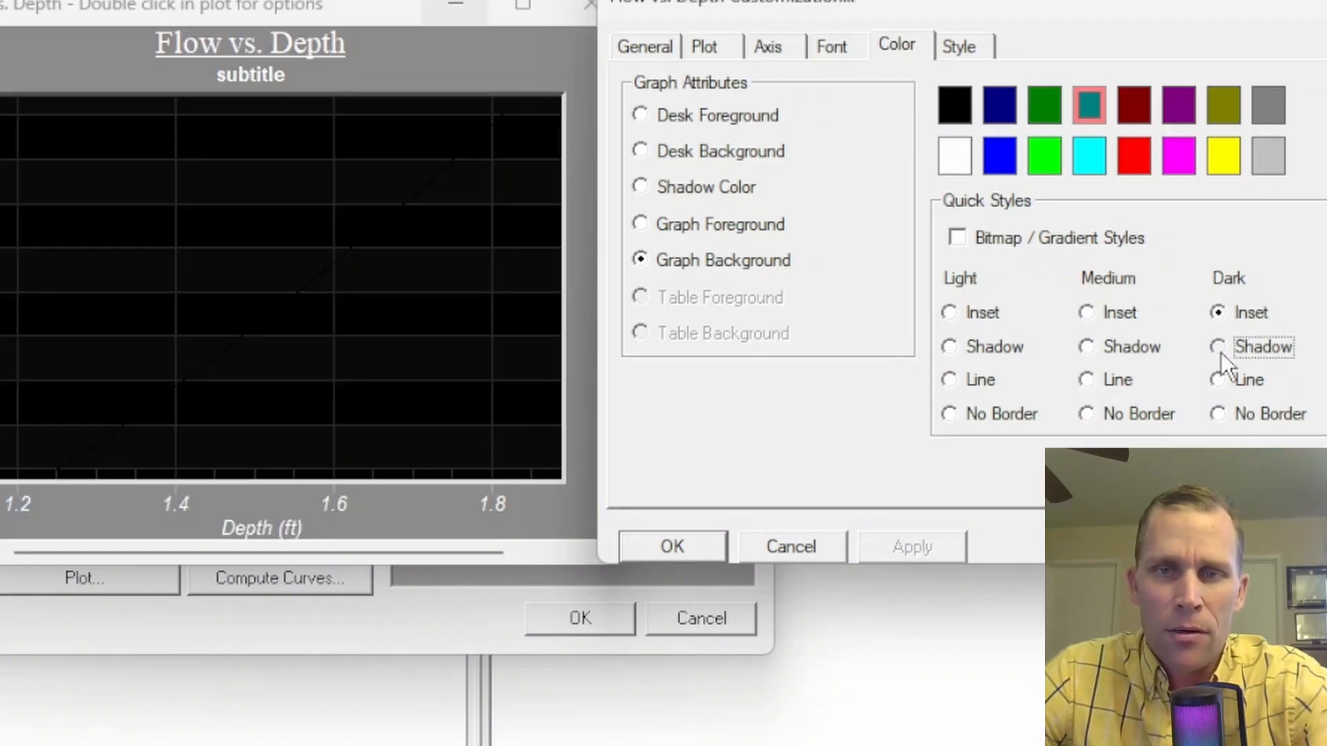
{"action": "left_click", "coordinate": [1221, 349]}
{"action": "left_click", "coordinate": [1221, 380]}
{"action": "left_click", "coordinate": [1219, 413]}
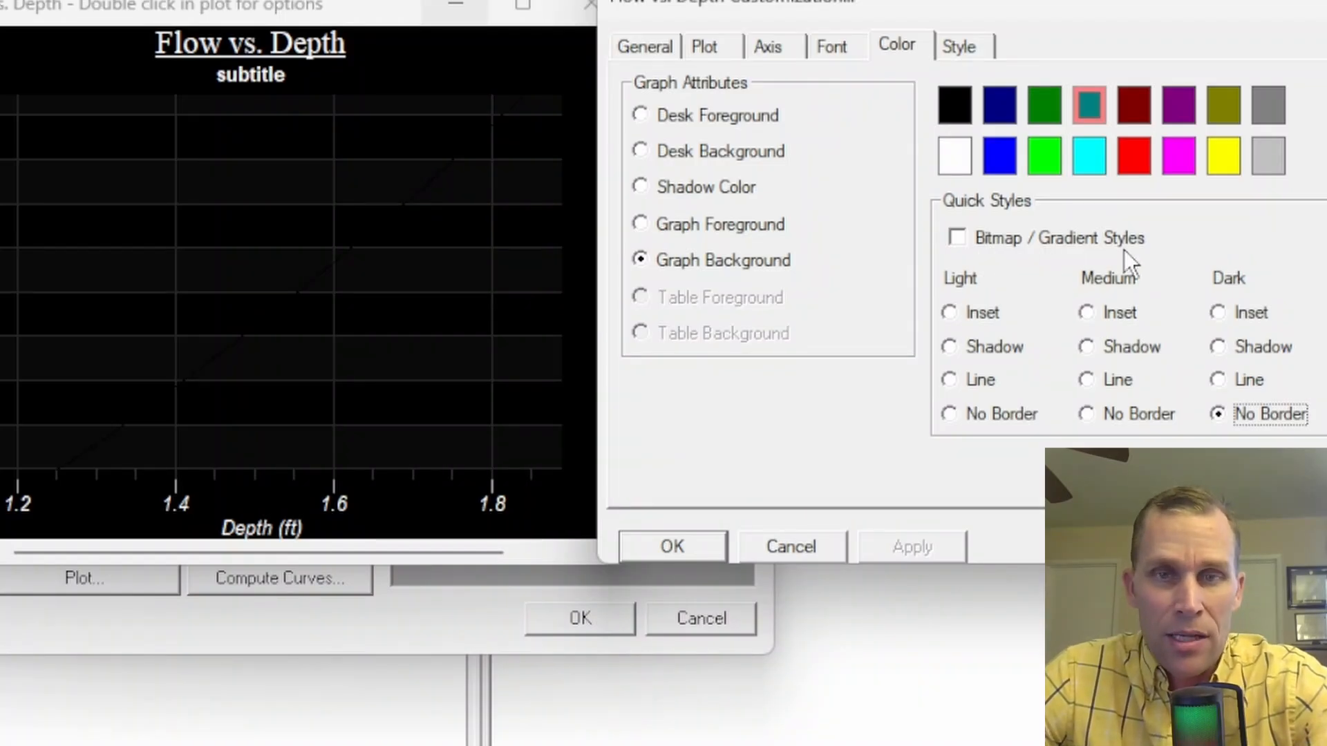
- Enable Bitmap / Gradient Styles, try several Light and Medium quick styles, and settle on Medium Shadow
{"action": "left_click", "coordinate": [960, 240]}
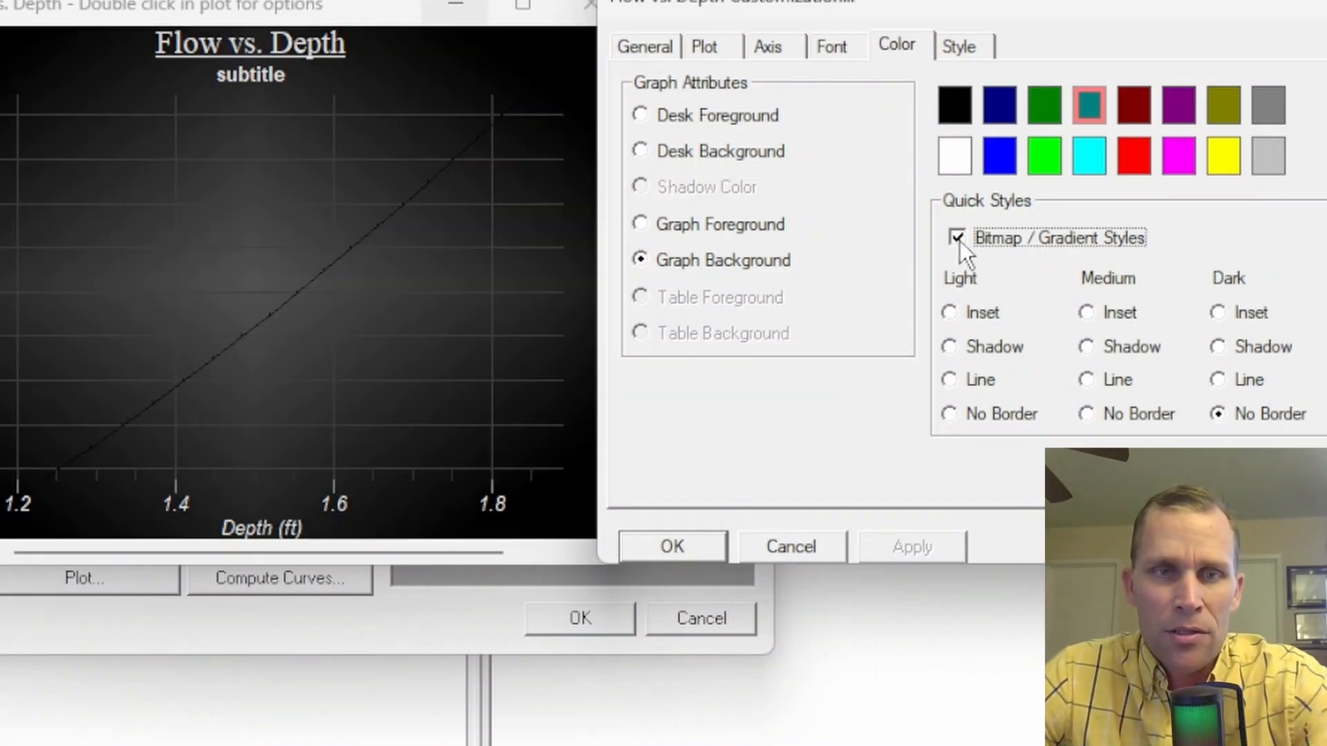
{"action": "left_click", "coordinate": [958, 312]}
{"action": "left_click", "coordinate": [949, 345]}
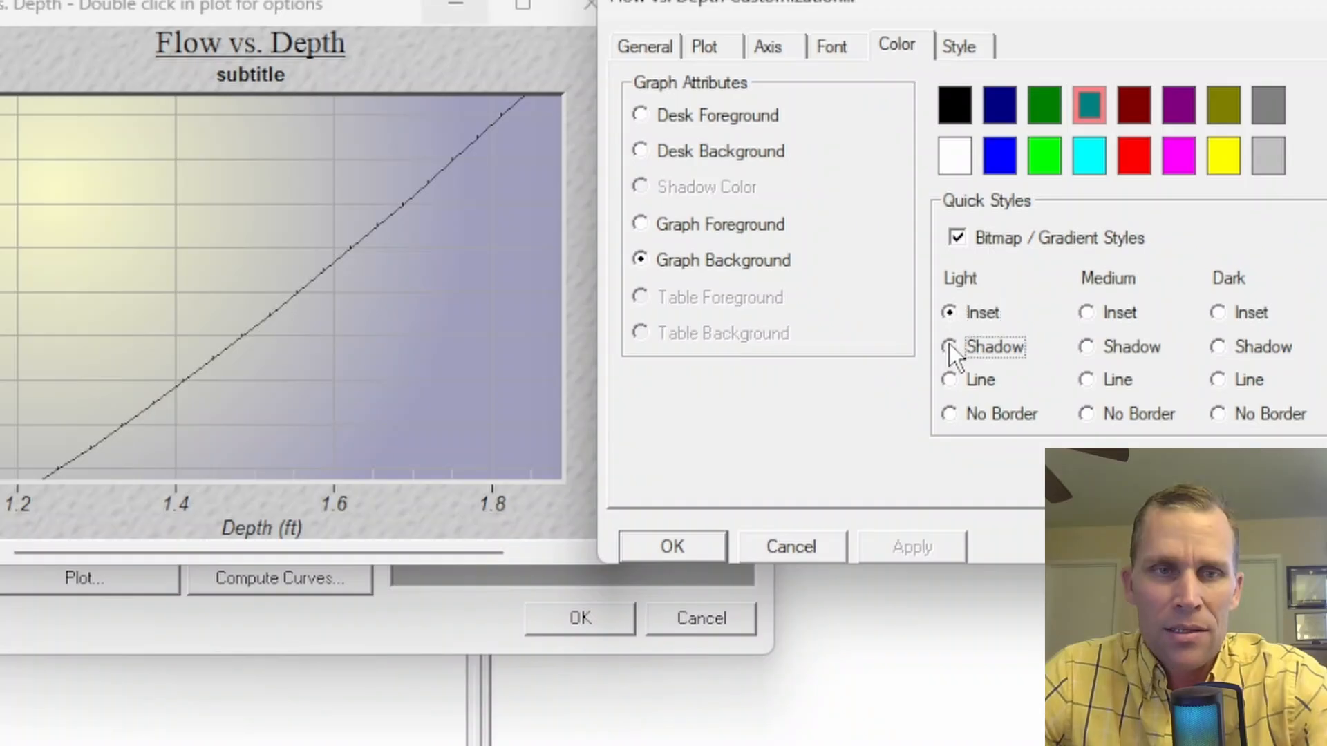
{"action": "left_click", "coordinate": [949, 413]}
{"action": "left_click", "coordinate": [1087, 379]}
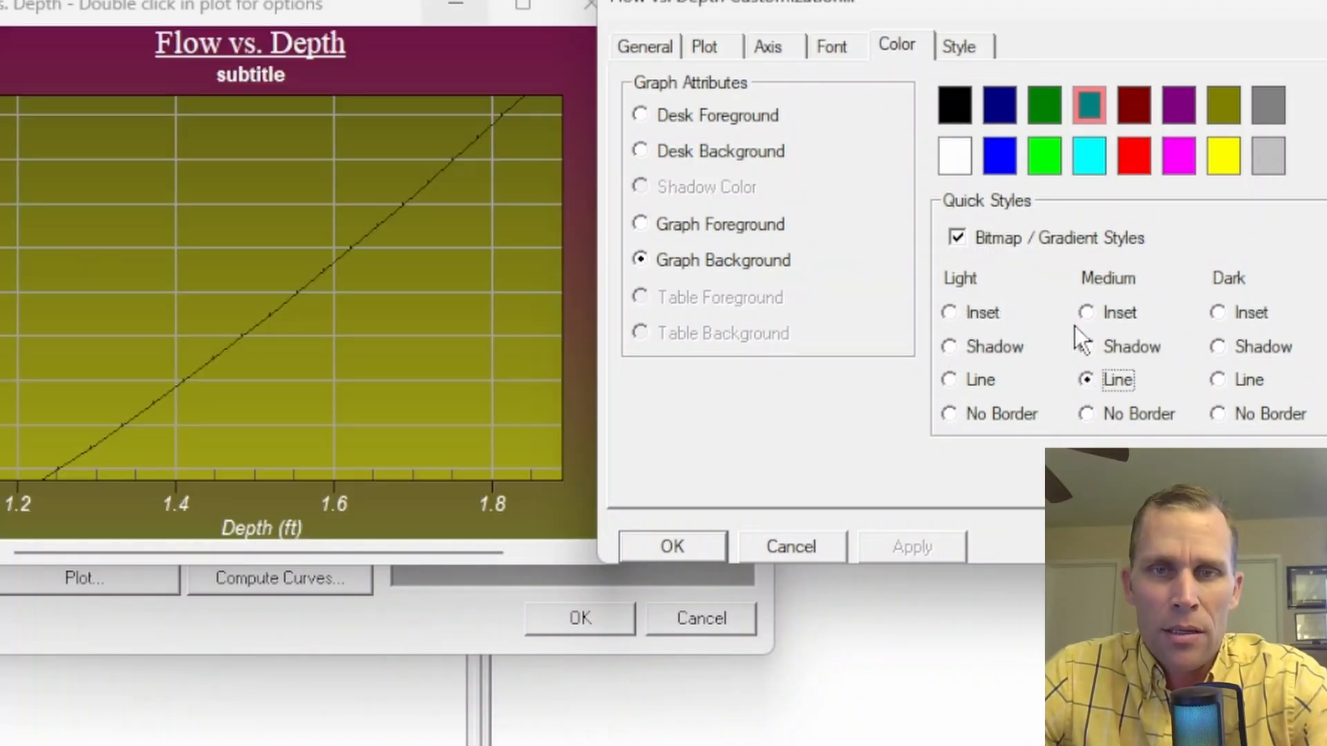
{"action": "left_click", "coordinate": [1086, 349]}
{"action": "left_click", "coordinate": [1087, 382]}
{"action": "left_click", "coordinate": [1087, 347]}
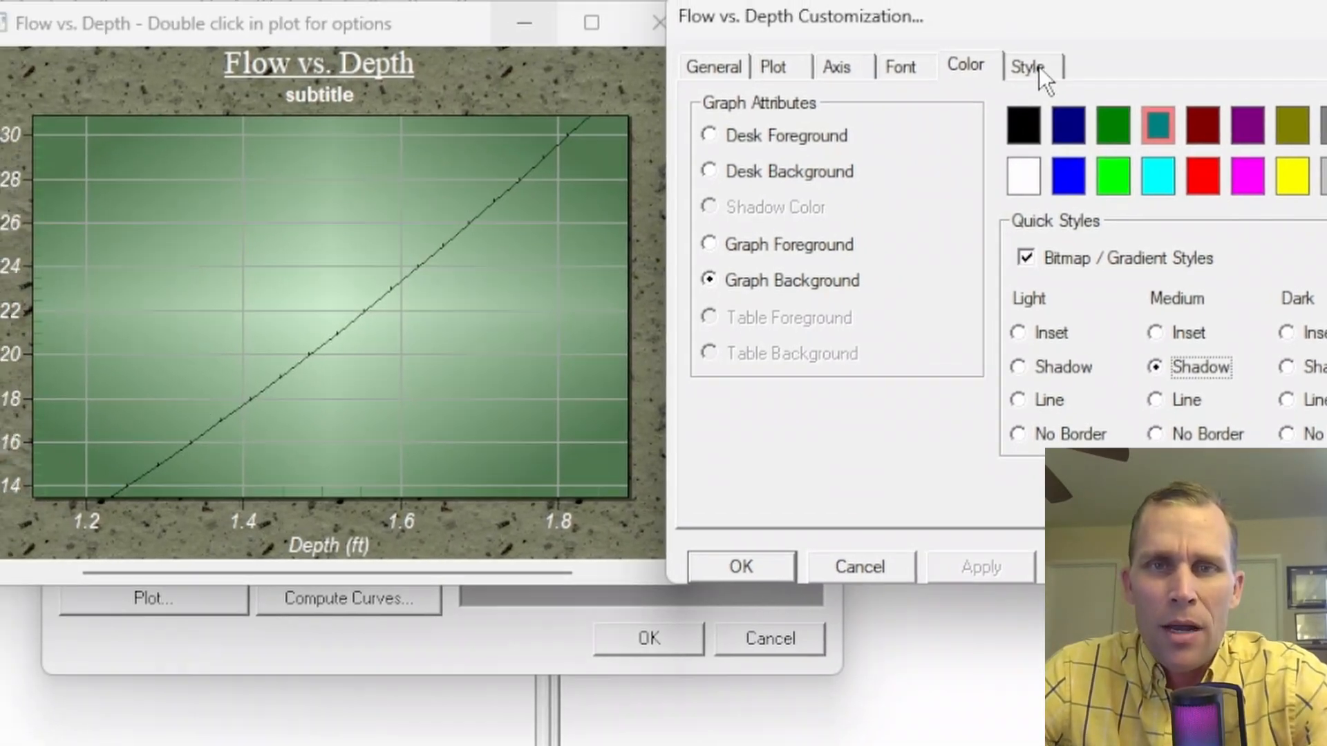
- Look over the curve's color, point and line style options, and close the customization dialog and the Flow vs. Depth plot
{"action": "left_click", "coordinate": [1039, 66]}
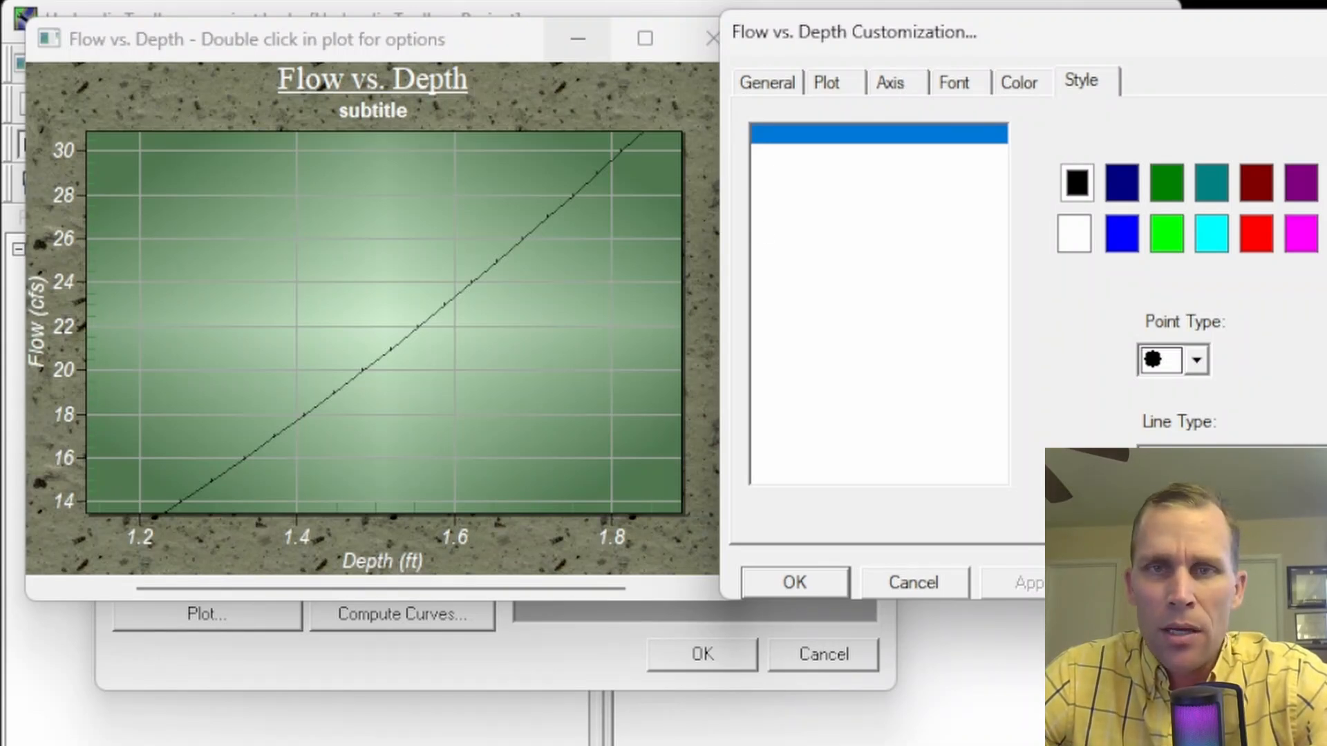
{"action": "left_click", "coordinate": [1095, 83]}
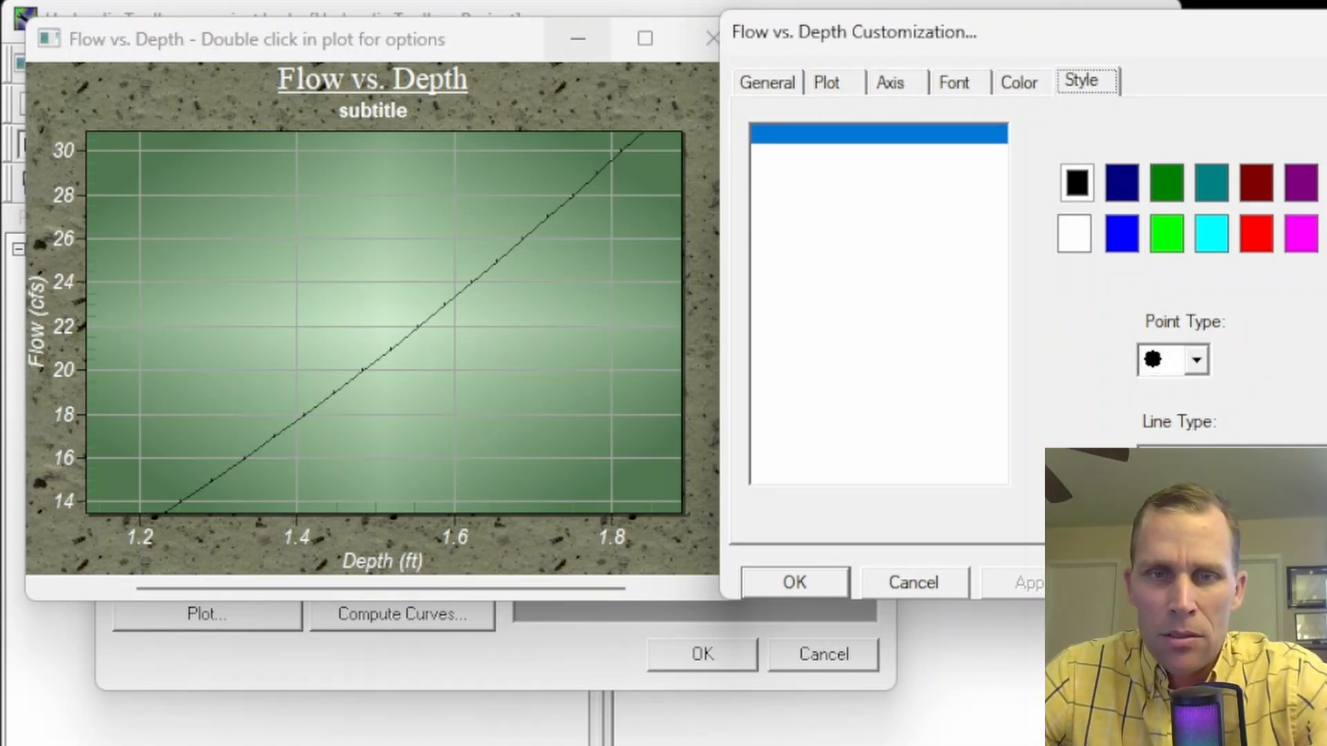
{"action": "left_click", "coordinate": [937, 582]}
{"action": "left_click", "coordinate": [713, 39]}
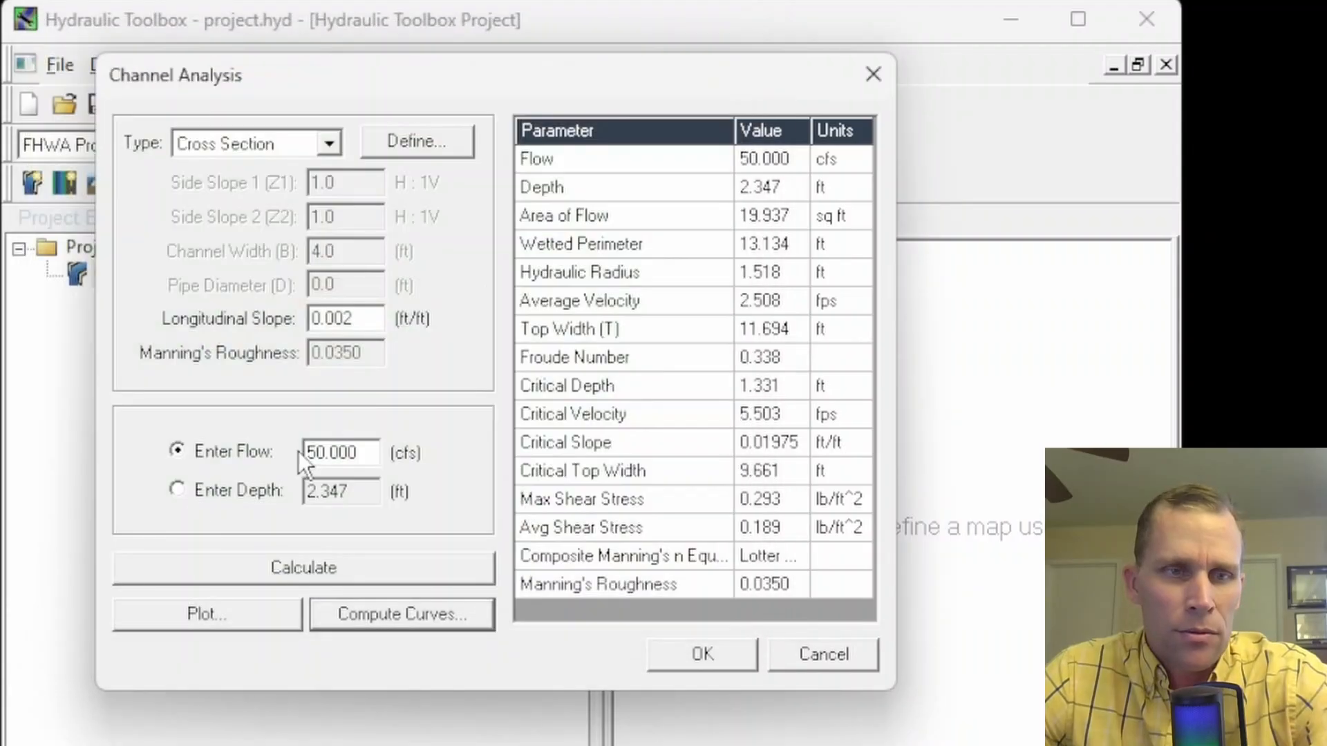
- Plot the channel's cross section and enlarge its plot window to fill most of the work area
{"action": "left_click", "coordinate": [172, 613]}
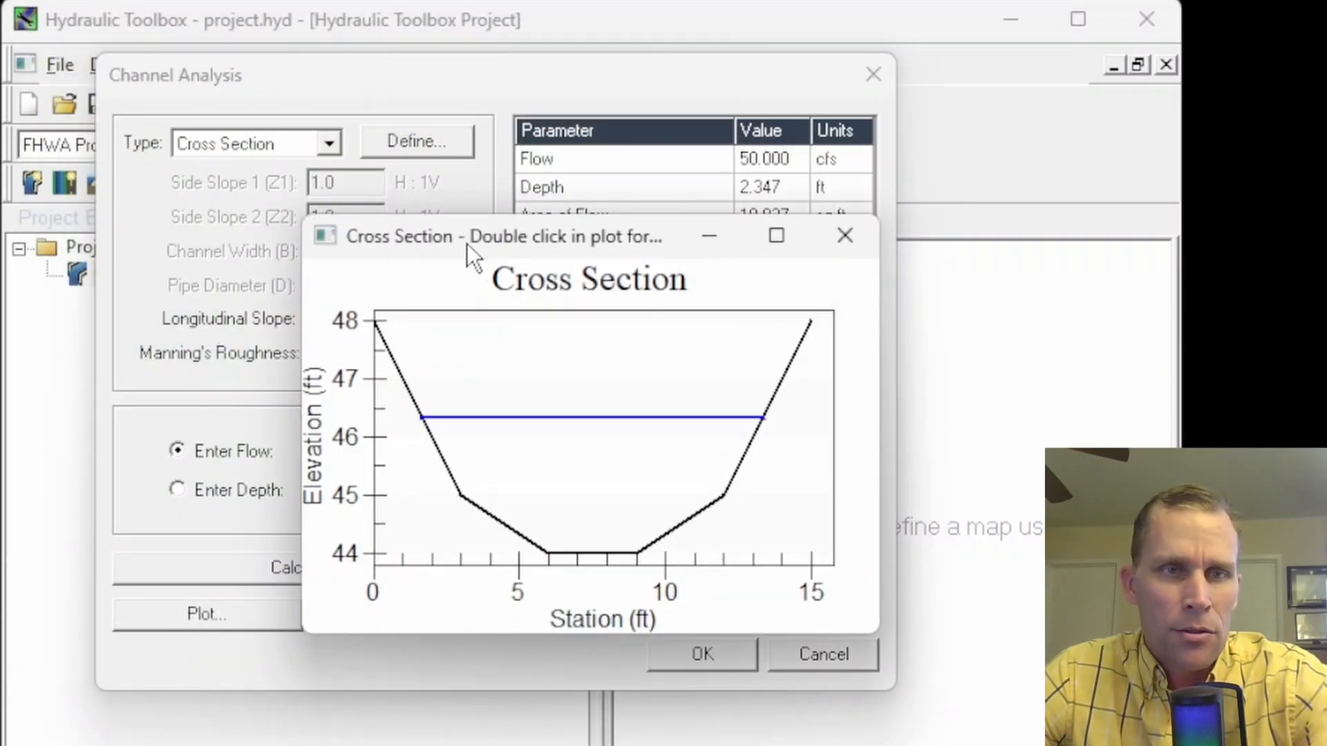
{"action": "left_click_drag", "start_coordinate": [466, 244], "coordinate": [154, 10]}
{"action": "left_click_drag", "start_coordinate": [575, 408], "coordinate": [935, 687]}
- Open the cross-section plot's customization and look over the style settings of the Channel and Water Surface series
{"action": "double_click", "coordinate": [822, 418]}
{"action": "left_click_drag", "start_coordinate": [559, 105], "coordinate": [1094, 85]}
{"action": "left_click", "coordinate": [995, 112]}
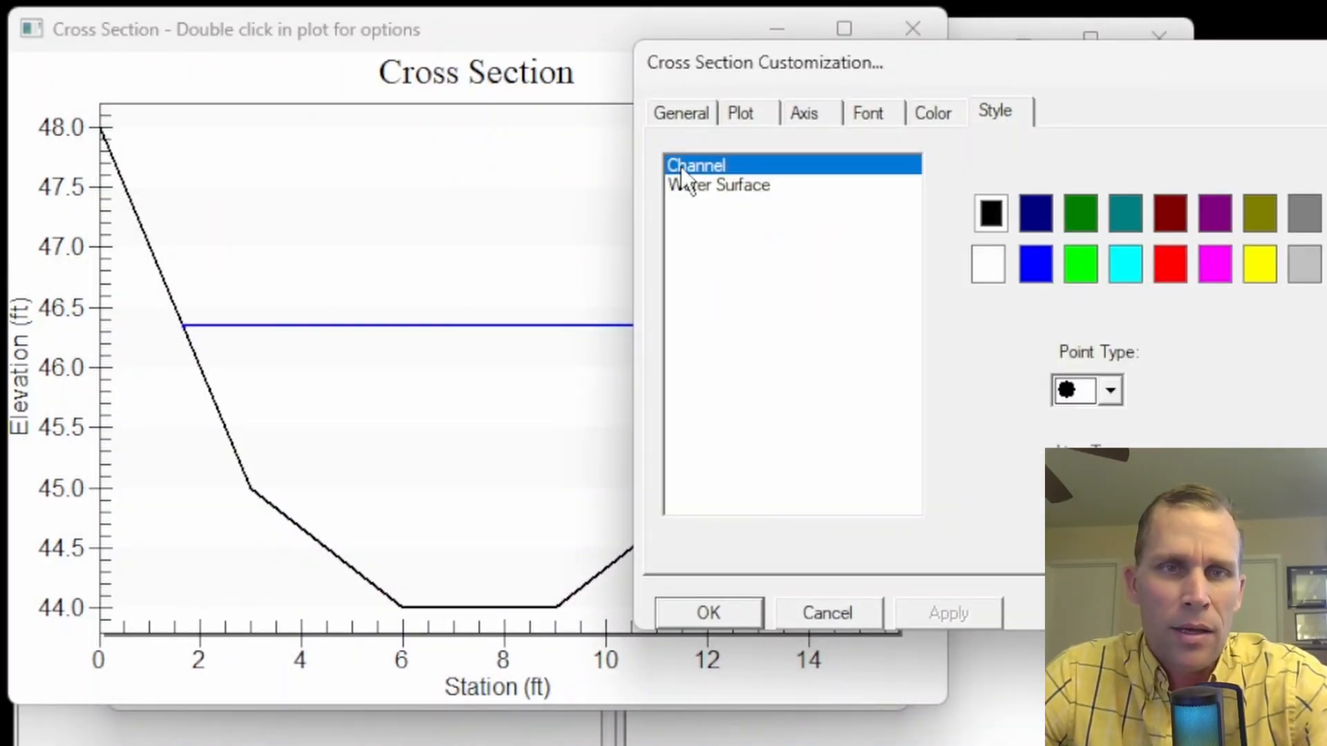
{"action": "left_click", "coordinate": [726, 188]}
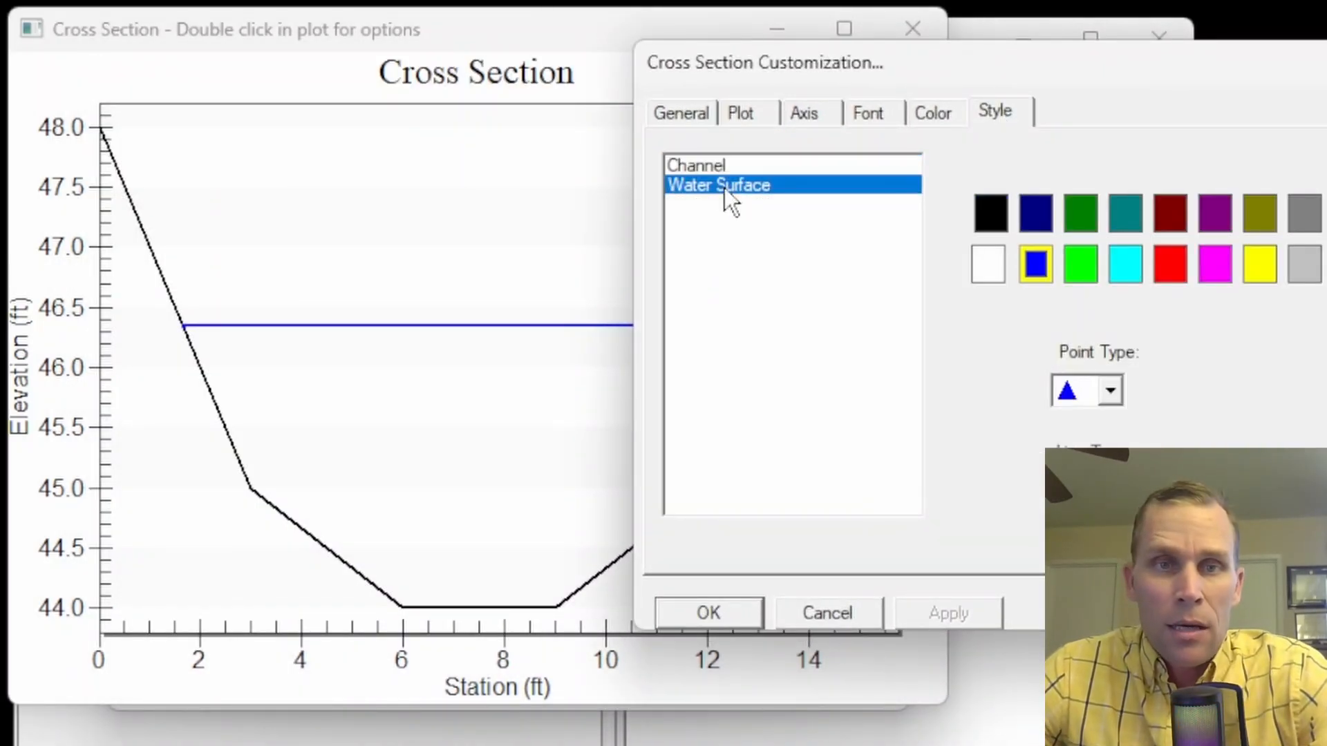
{"action": "left_click", "coordinate": [699, 168]}
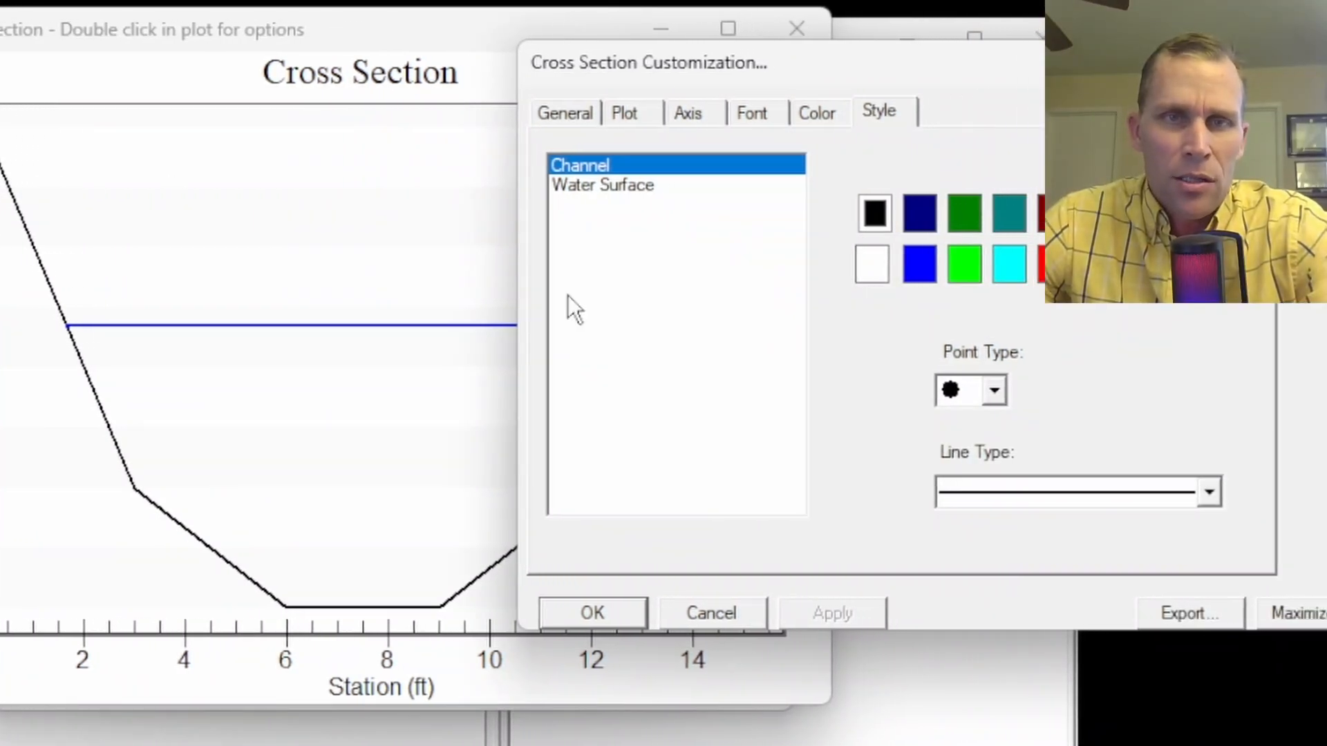
{"action": "left_click_drag", "start_coordinate": [731, 63], "coordinate": [885, 60]}
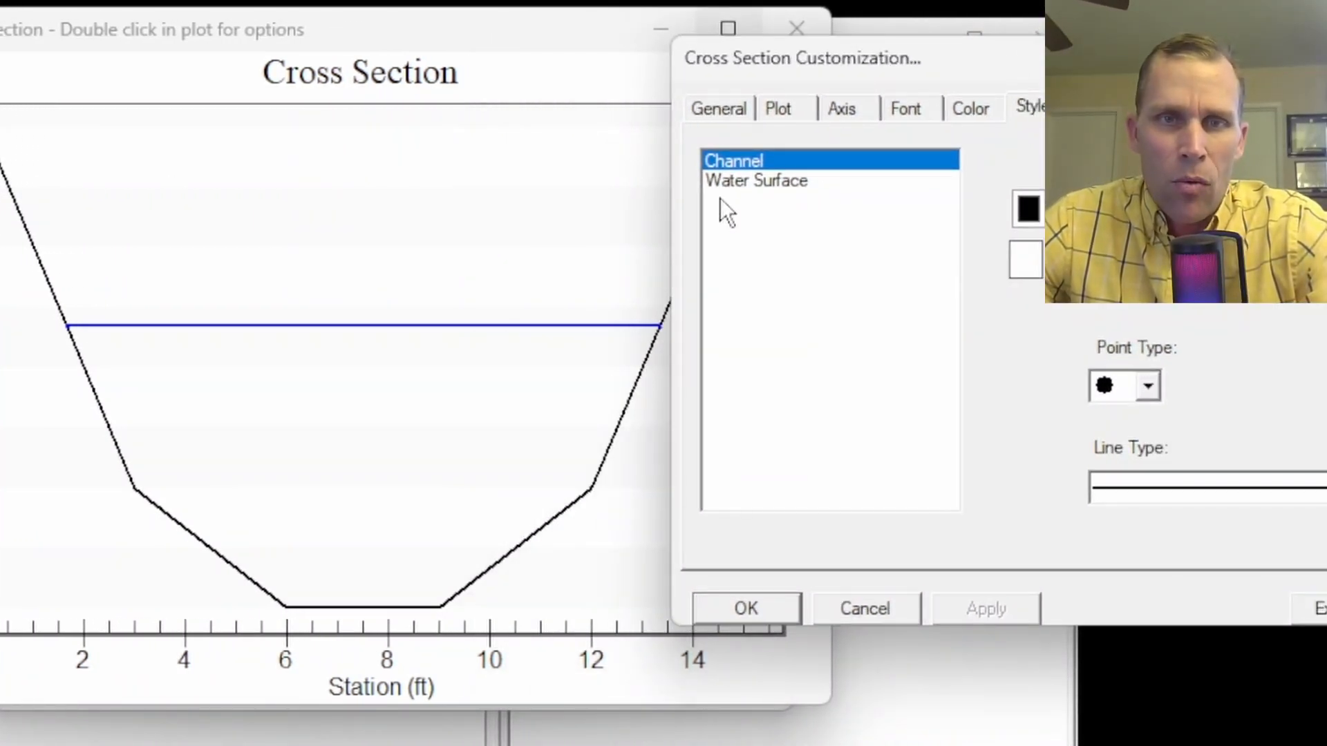
- Set the Water Surface line type to a thick solid line and the Channel line type to a short-dashed line
{"action": "left_click", "coordinate": [726, 181]}
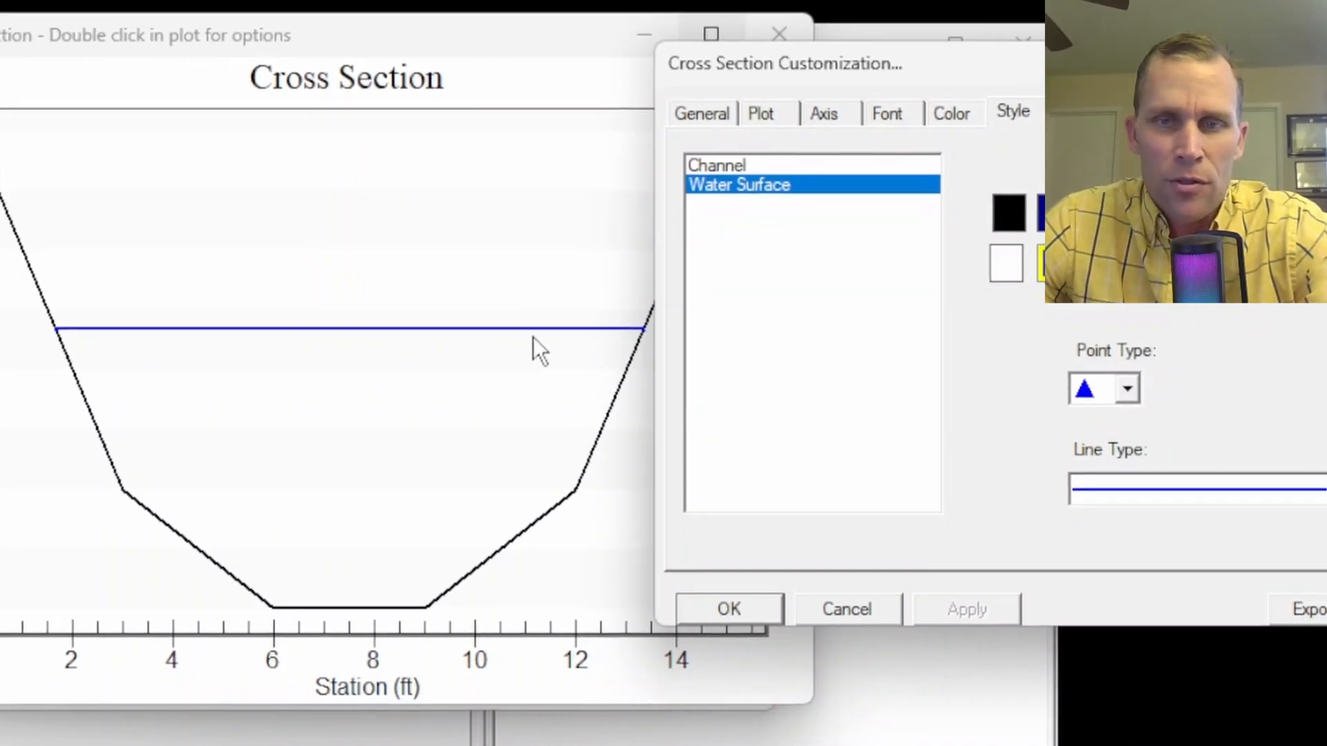
{"action": "left_click", "coordinate": [1324, 490]}
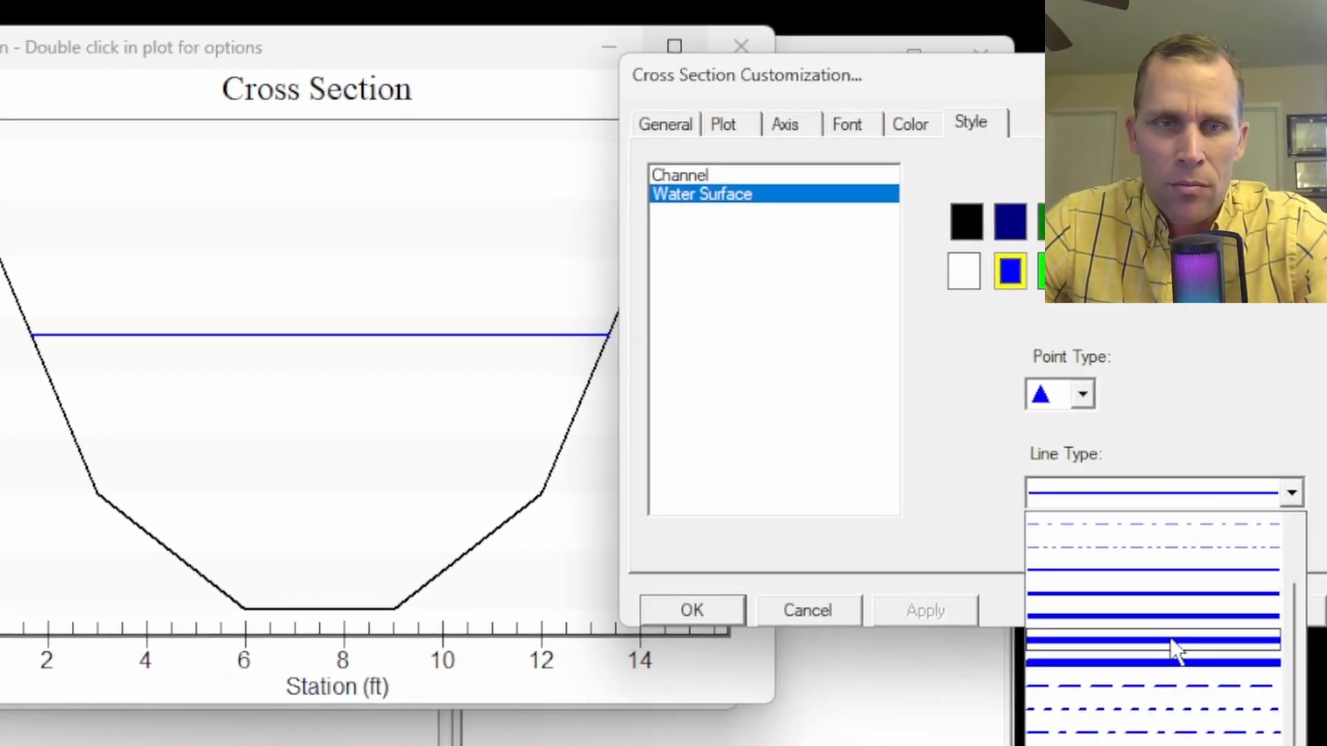
{"action": "left_click", "coordinate": [1173, 643]}
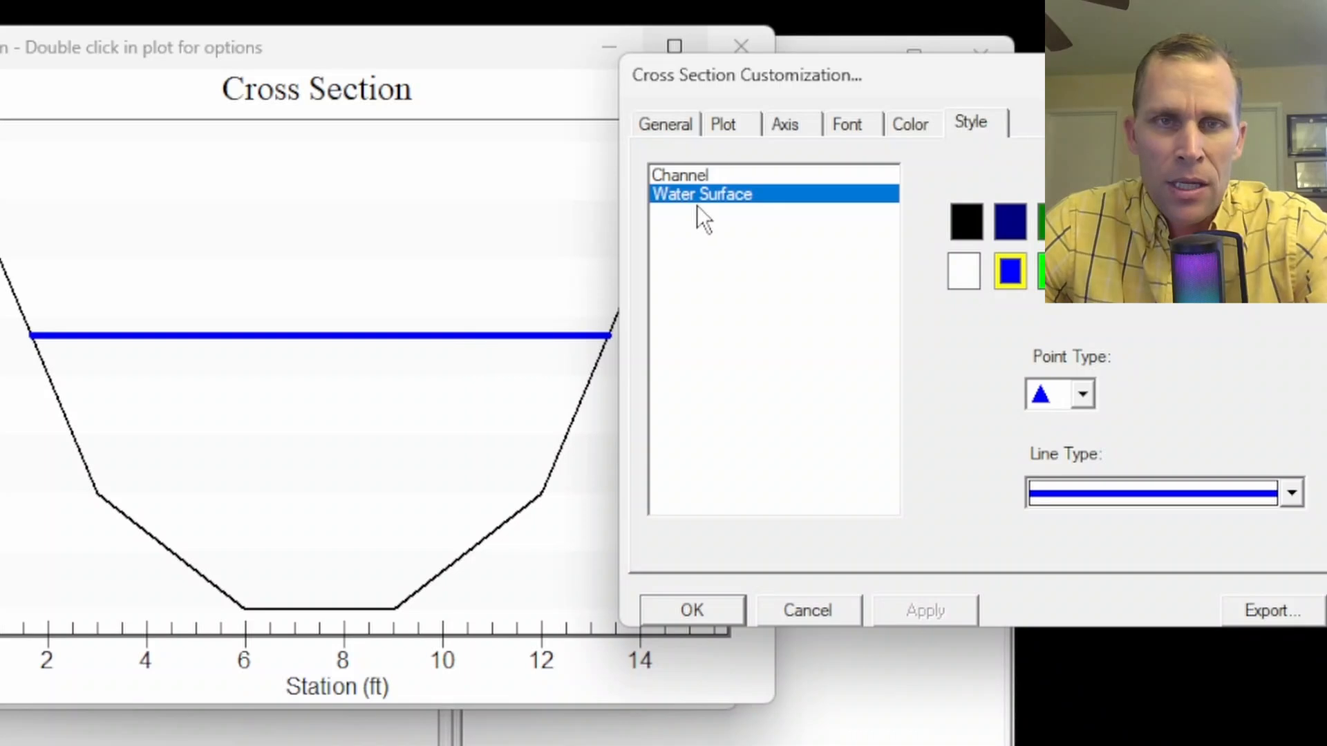
{"action": "left_click", "coordinate": [687, 176]}
{"action": "left_click", "coordinate": [1263, 492]}
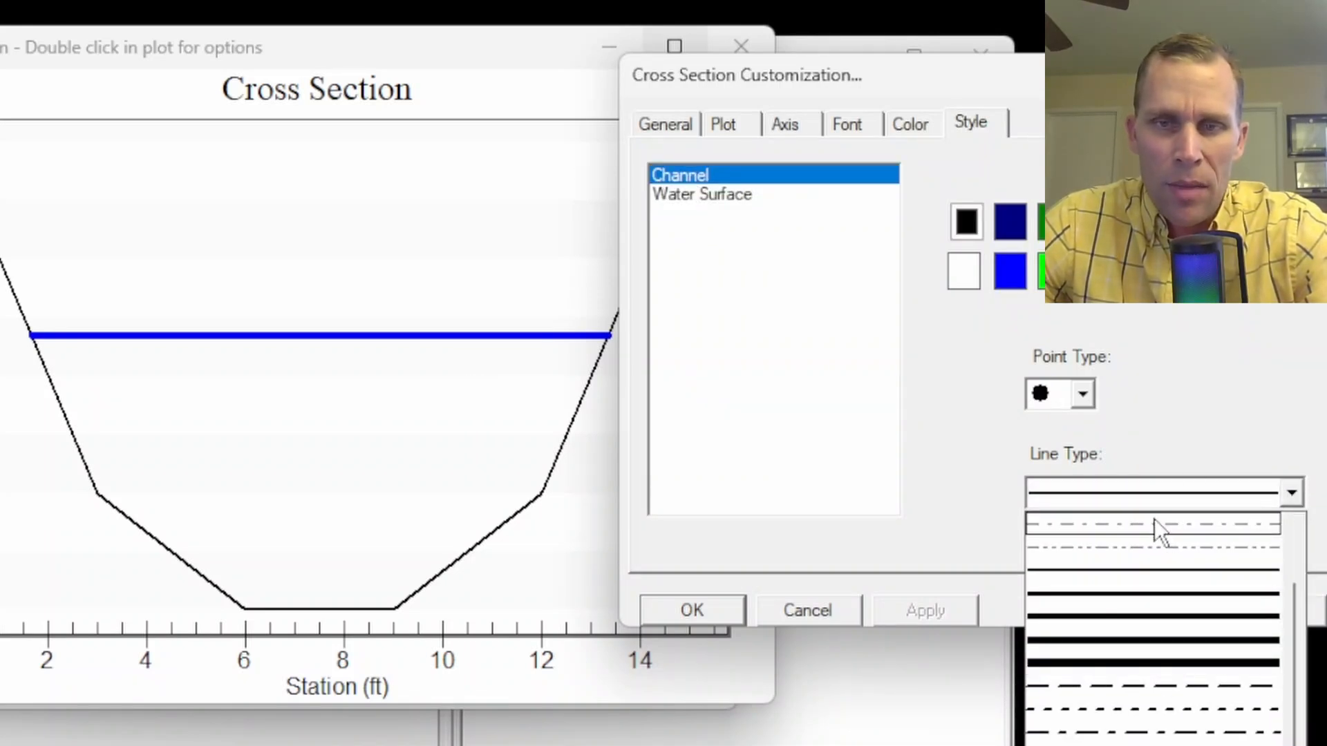
{"action": "left_click", "coordinate": [1171, 702]}
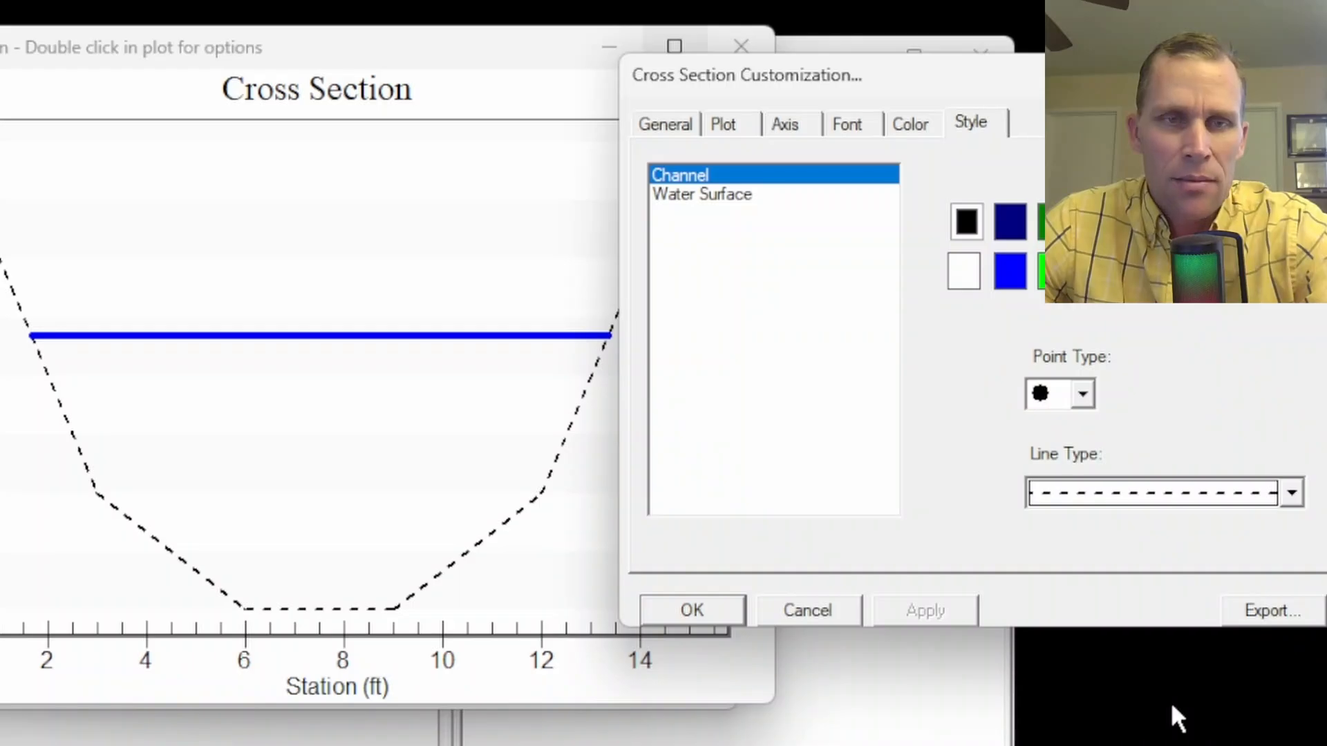
{"action": "left_click_drag", "start_coordinate": [967, 92], "coordinate": [1003, 95]}
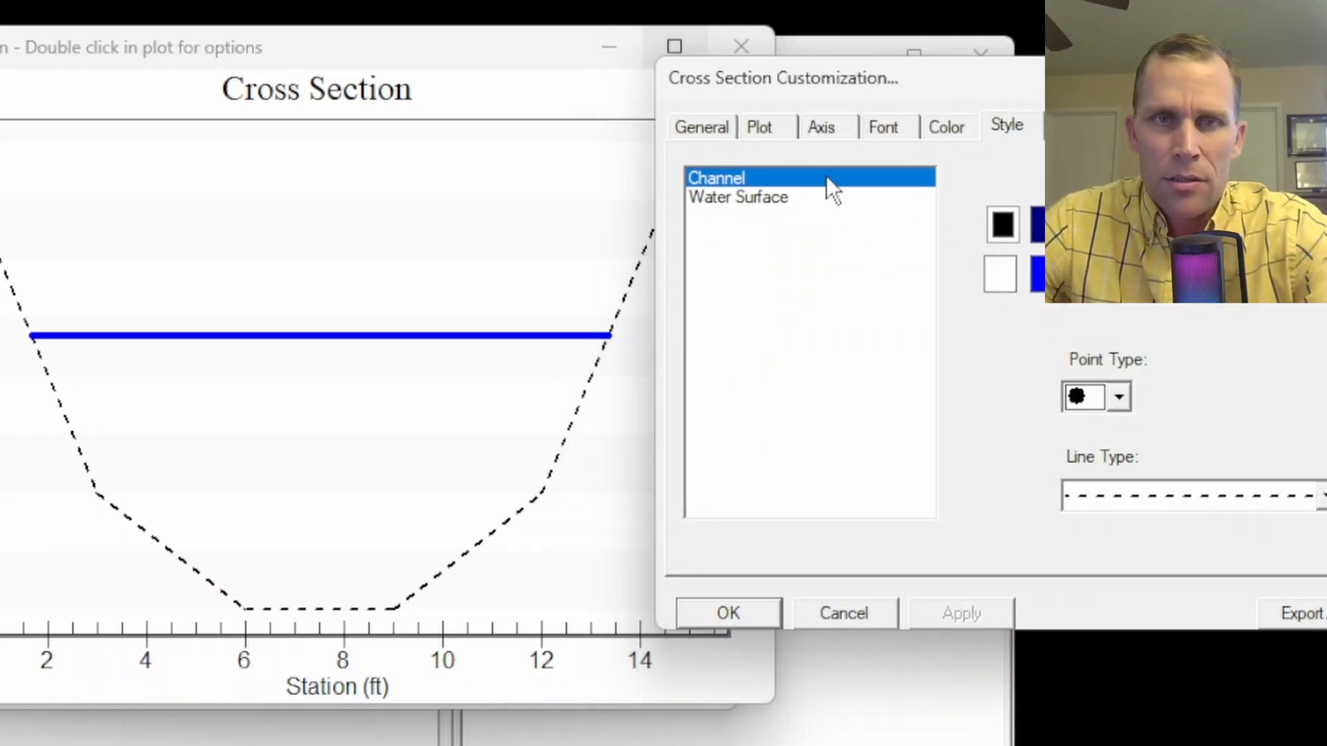
- Set the Channel's point type to a filled square and look over the Water Surface's point type options
{"action": "left_click", "coordinate": [1119, 397]}
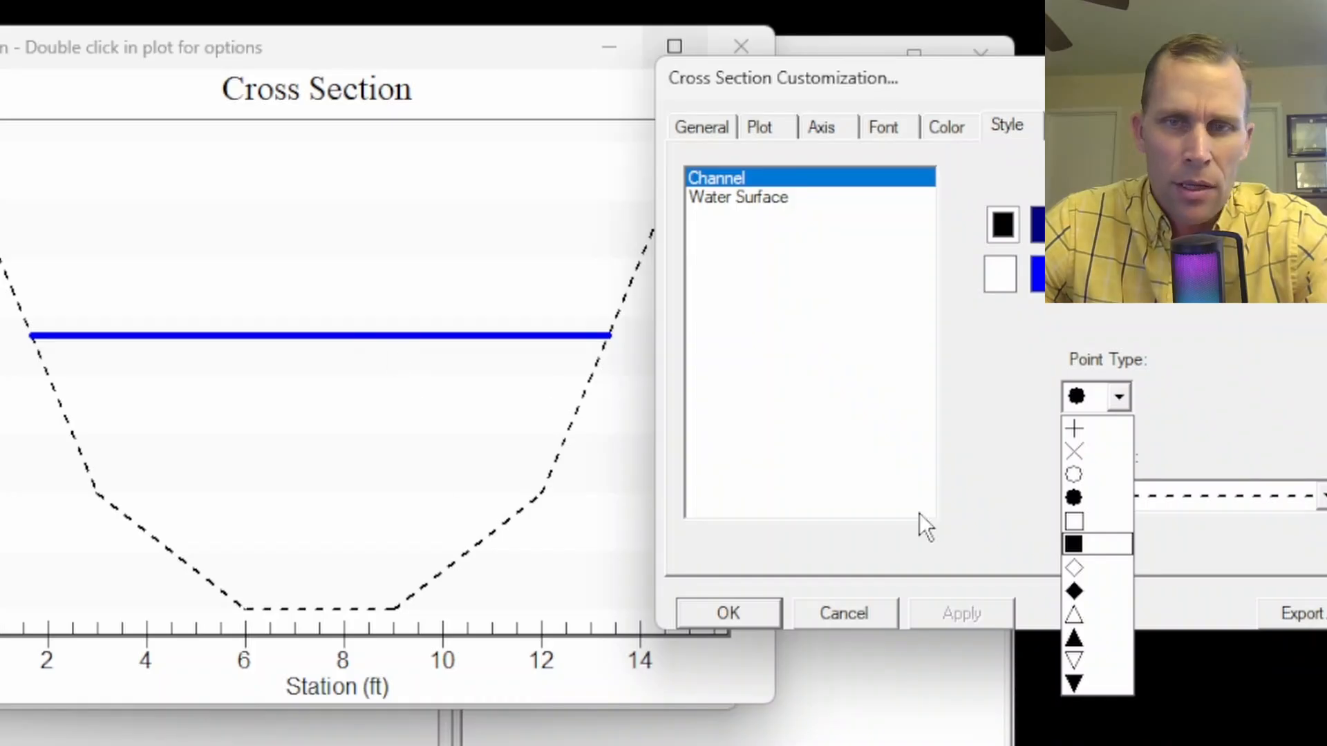
{"action": "left_click", "coordinate": [1101, 546]}
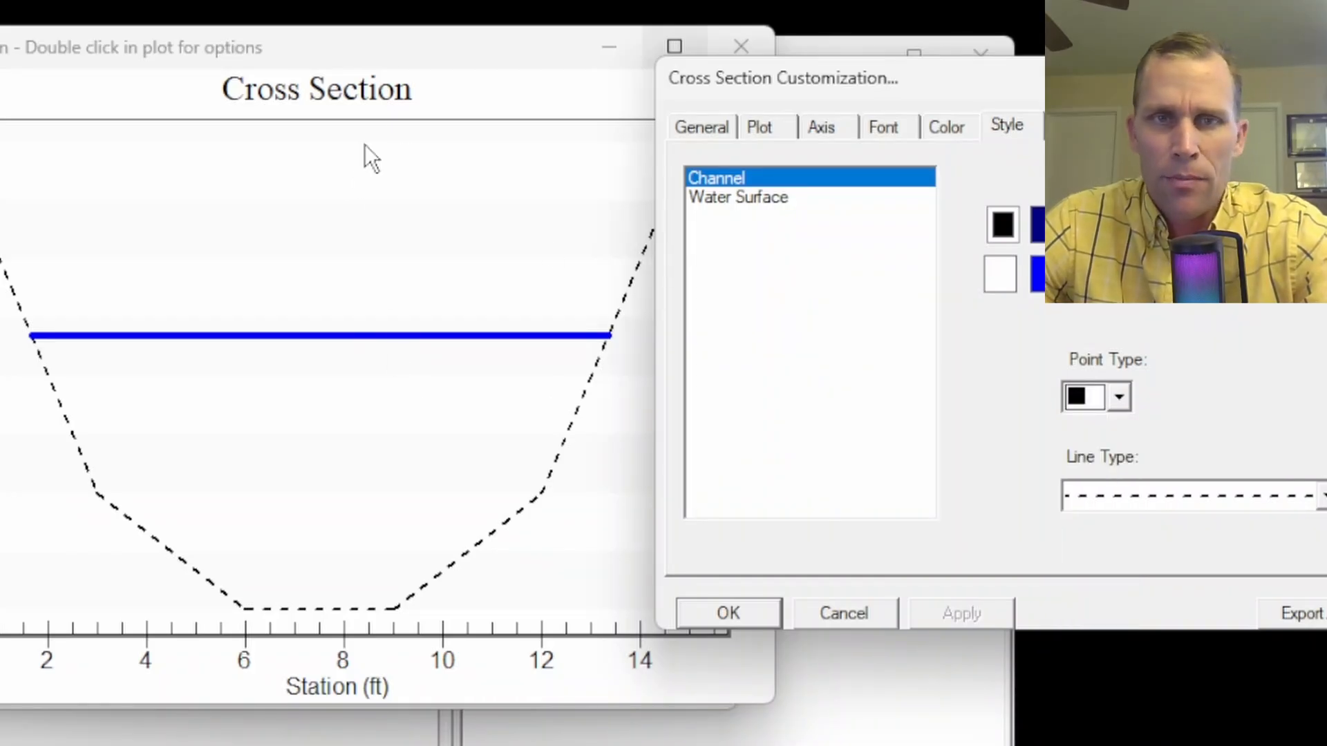
{"action": "left_click", "coordinate": [764, 201]}
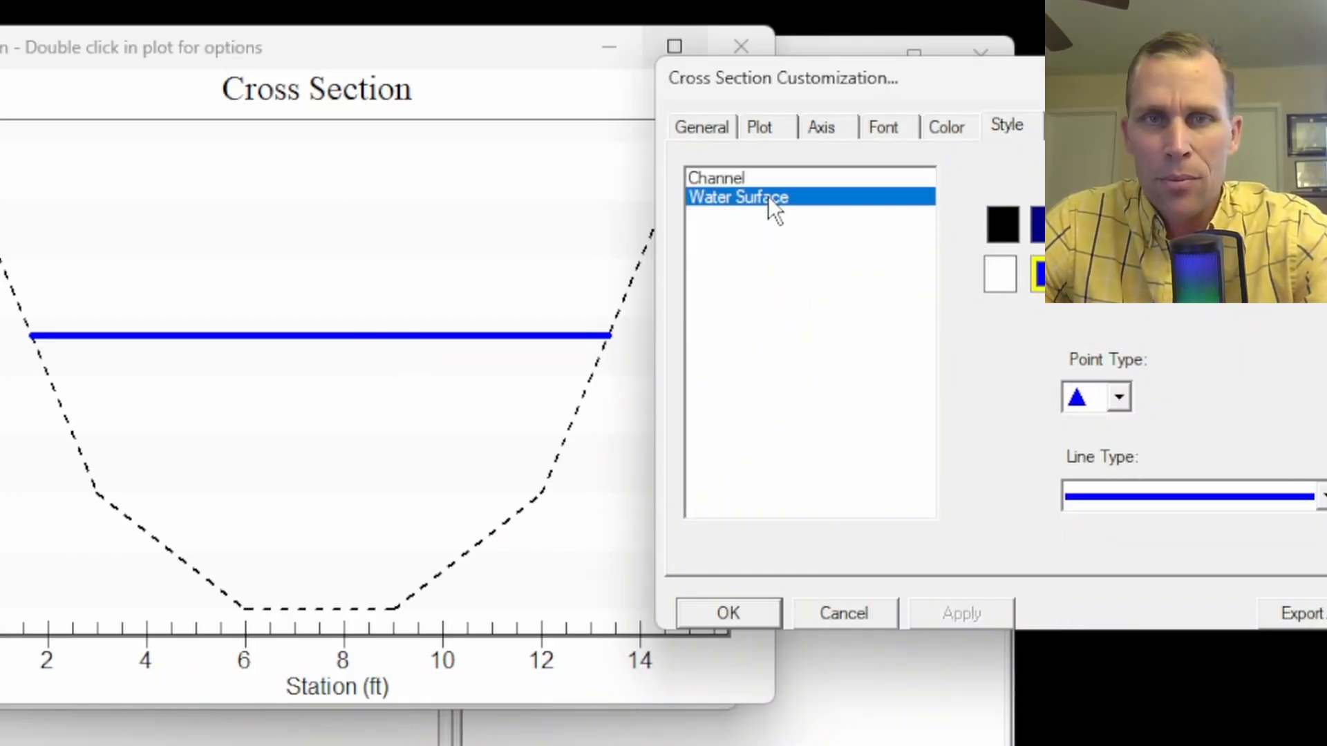
{"action": "left_click", "coordinate": [1117, 398]}
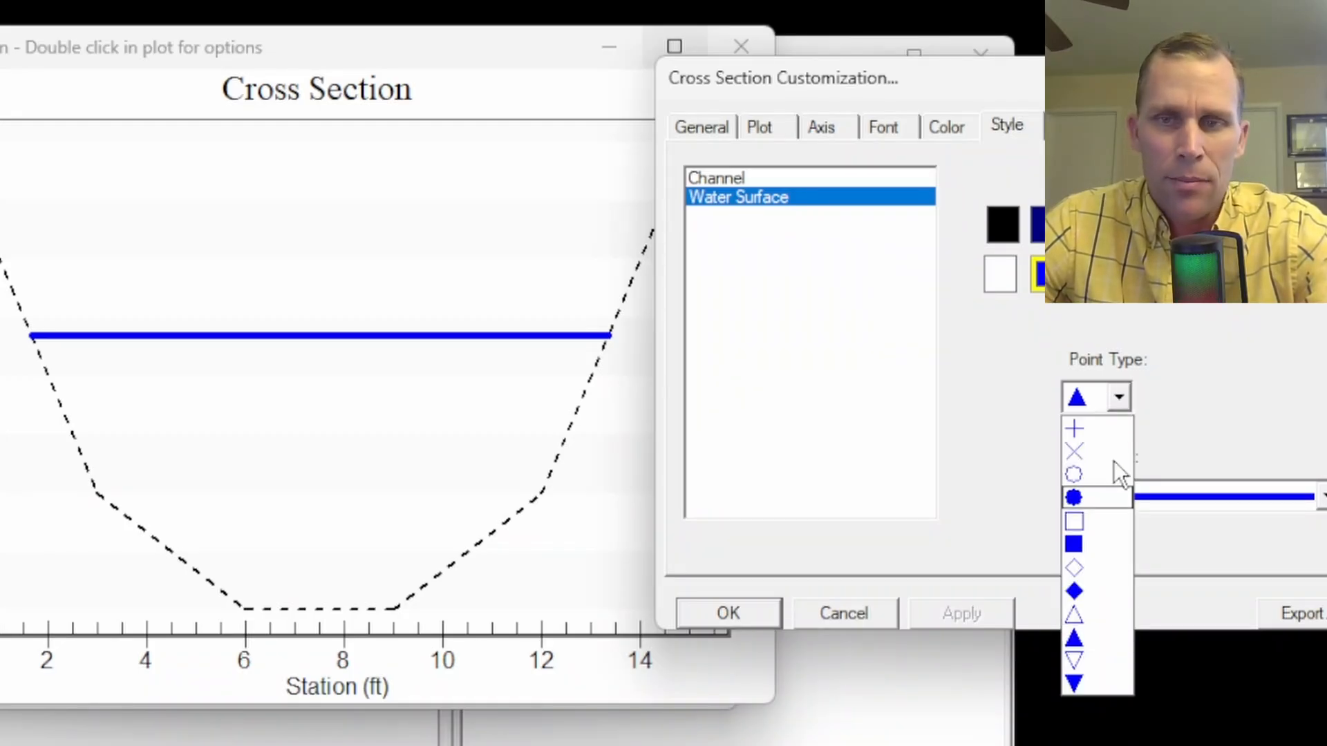
{"action": "left_click", "coordinate": [1212, 380]}
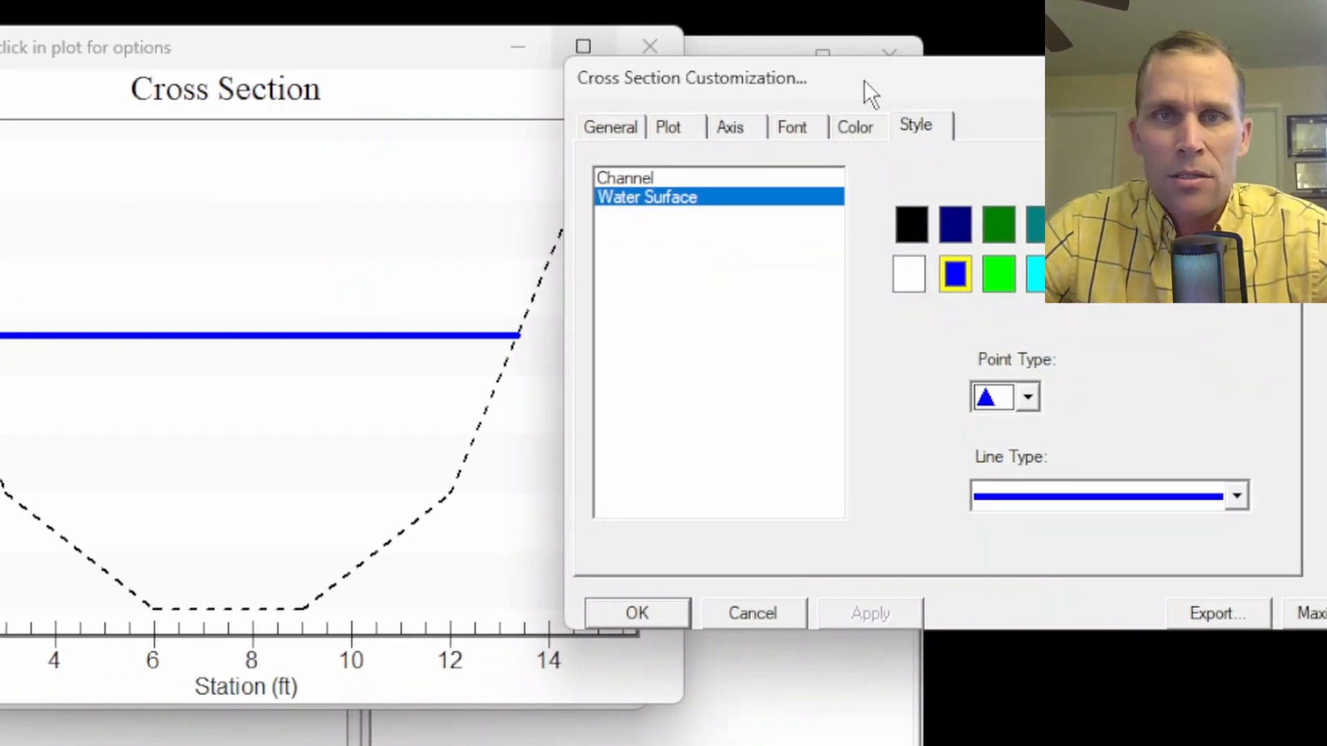
- View the cross-section plot maximized and restore it to its normal window size
{"action": "left_click_drag", "start_coordinate": [860, 76], "coordinate": [636, 54]}
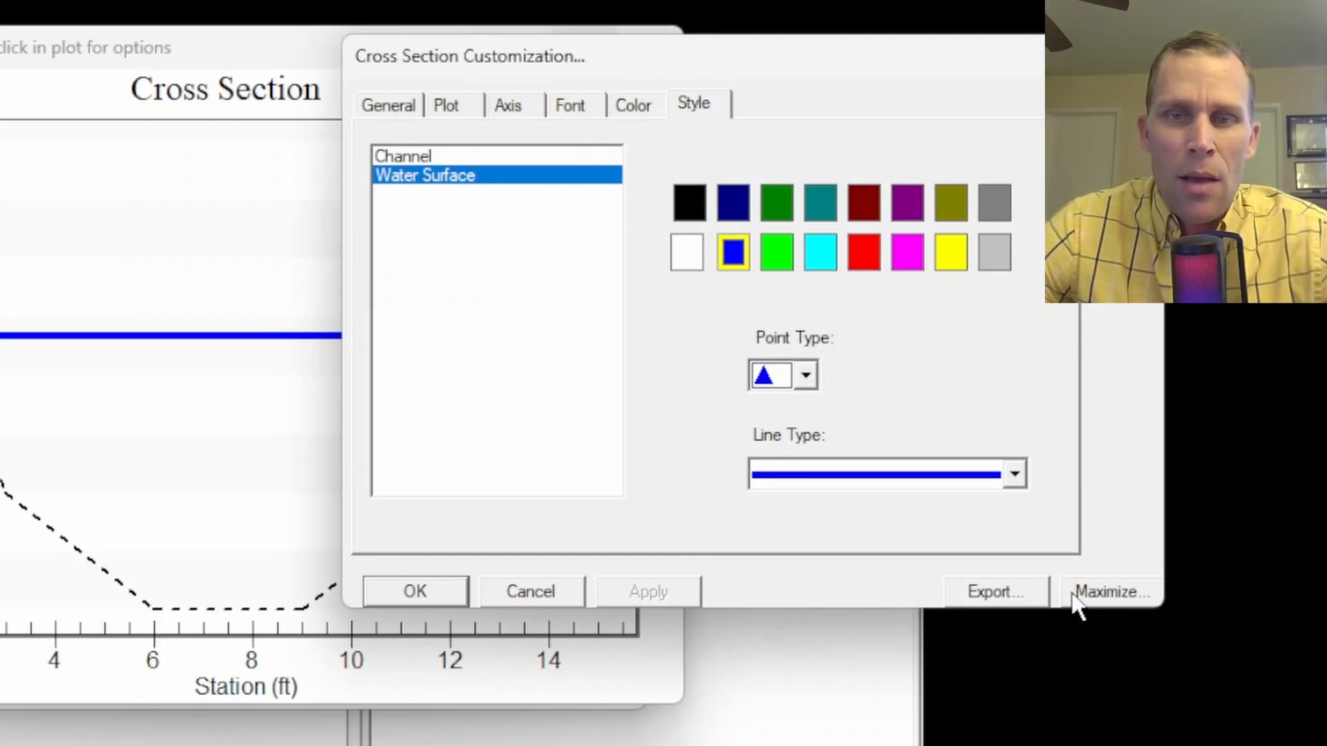
{"action": "left_click", "coordinate": [1104, 593]}
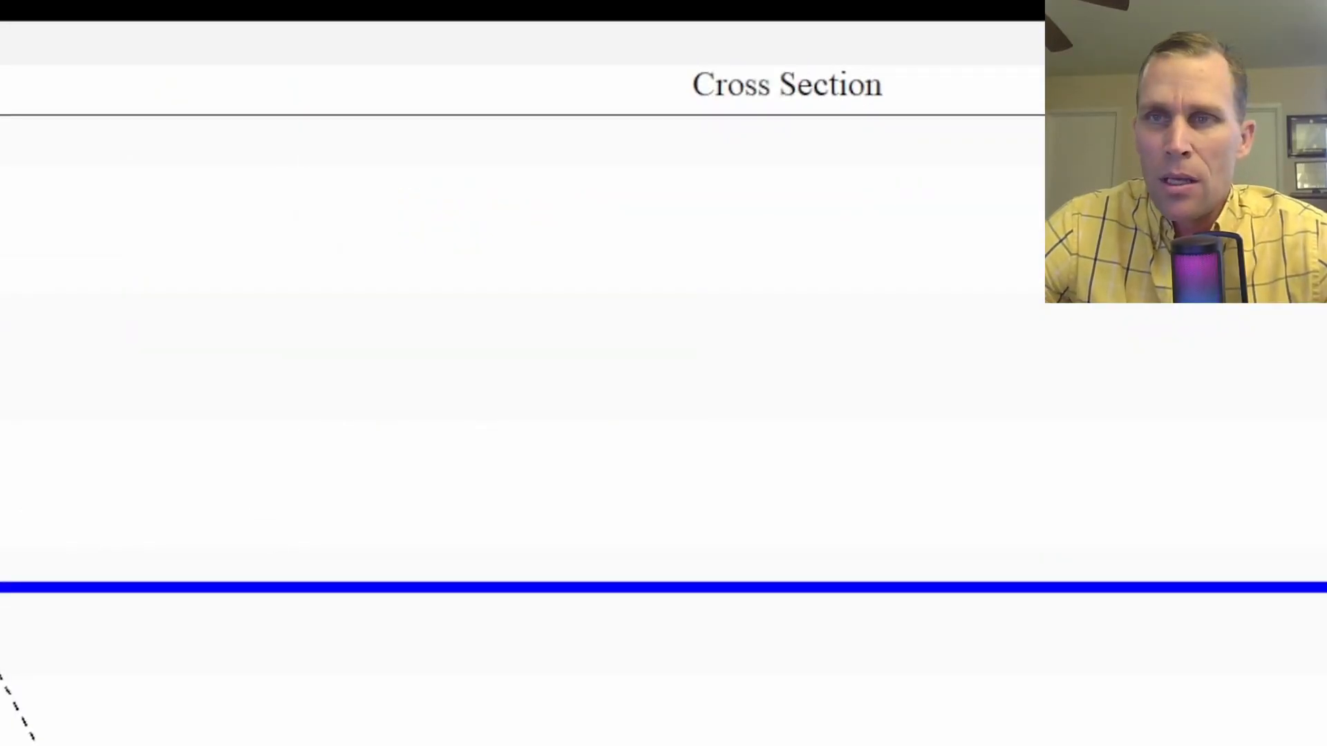
{"action": "left_click", "coordinate": [1324, 45]}
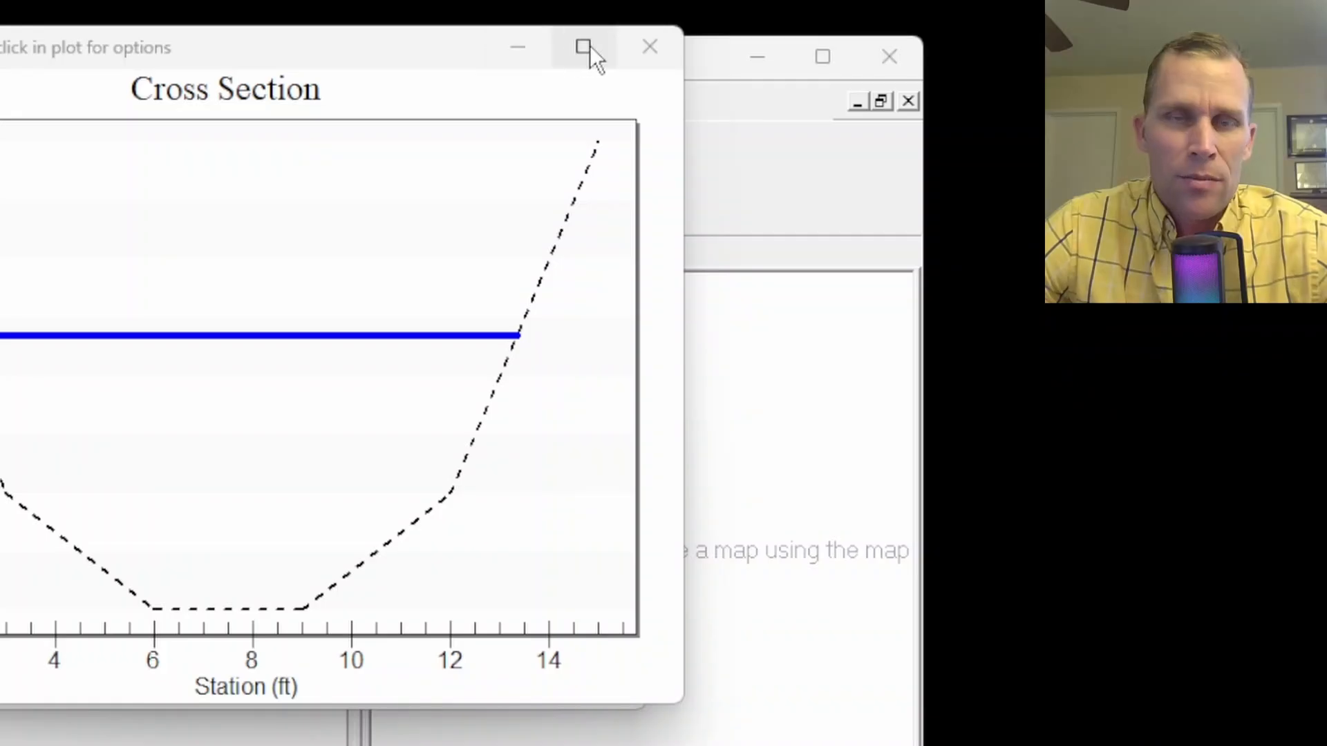
{"action": "double_click", "coordinate": [350, 50]}
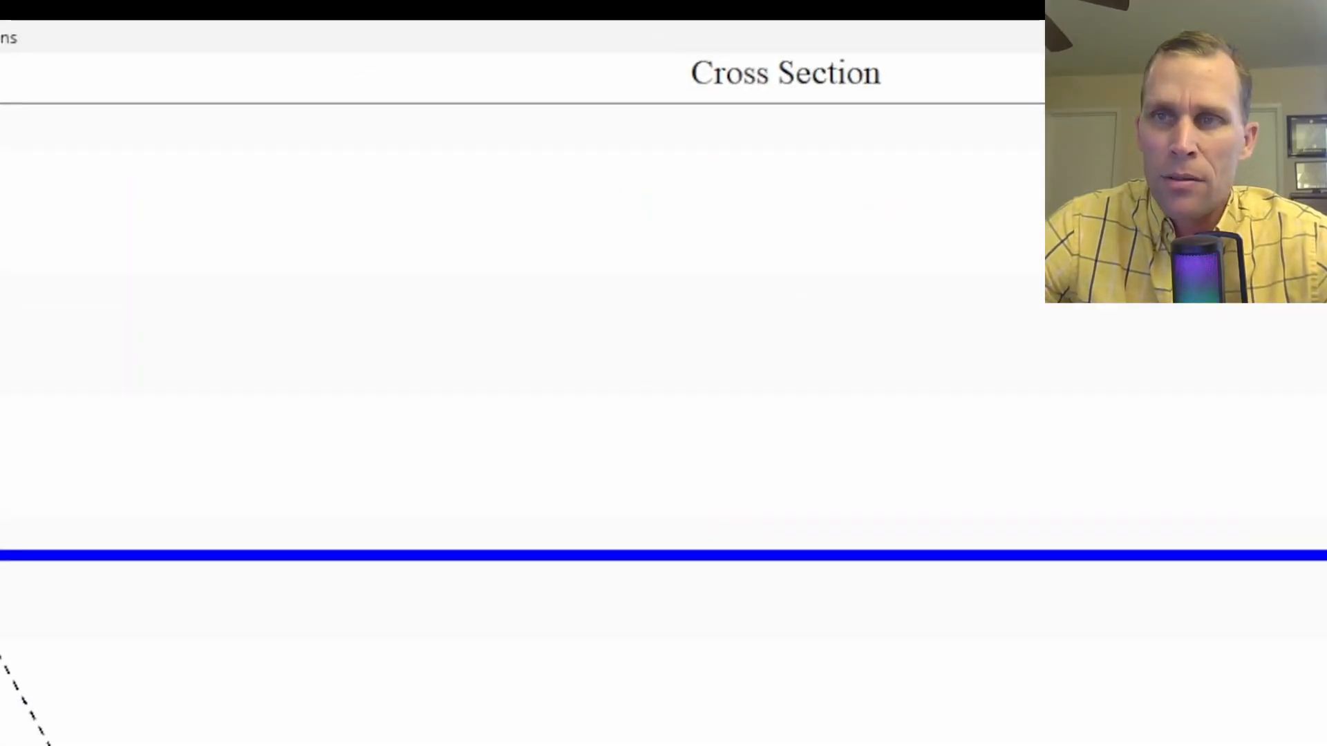
{"action": "left_click", "coordinate": [1323, 36]}
- Reopen the cross-section plot's customization and bring up its export settings
{"action": "double_click", "coordinate": [483, 198]}
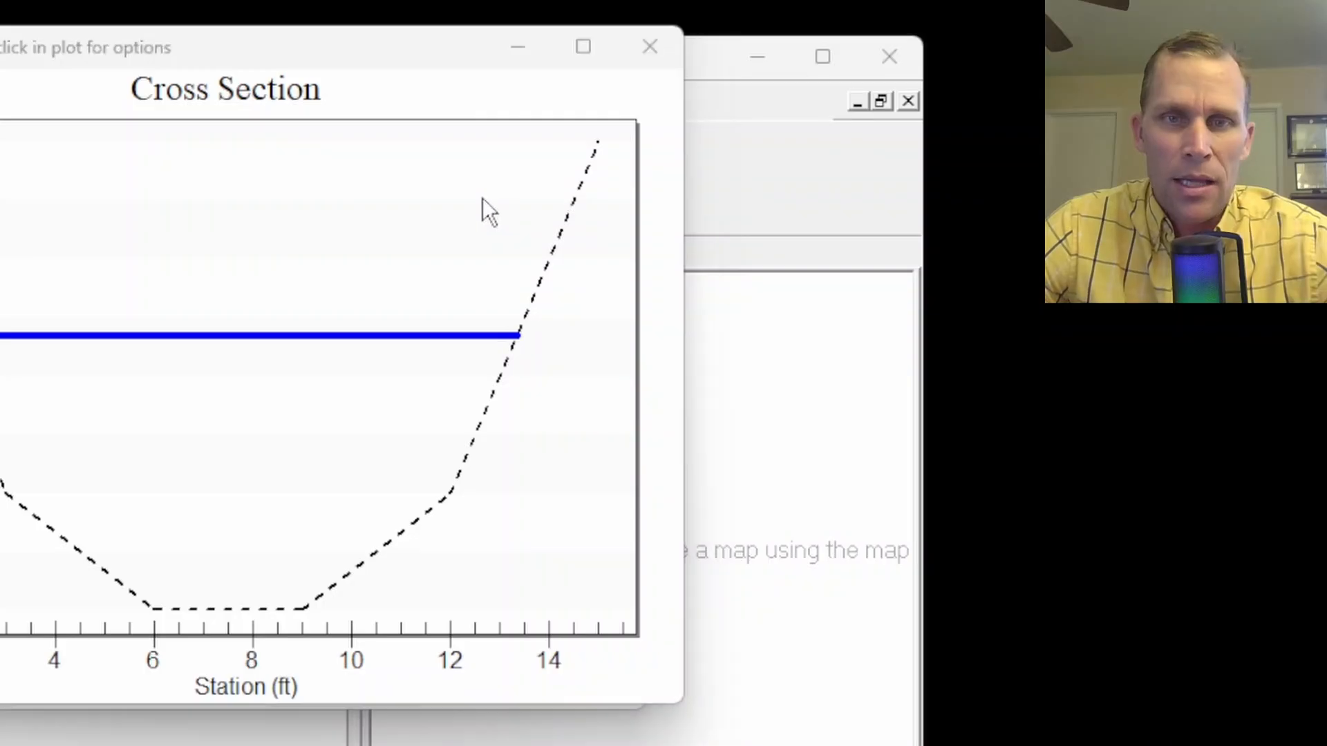
{"action": "left_click_drag", "start_coordinate": [409, 87], "coordinate": [835, 98]}
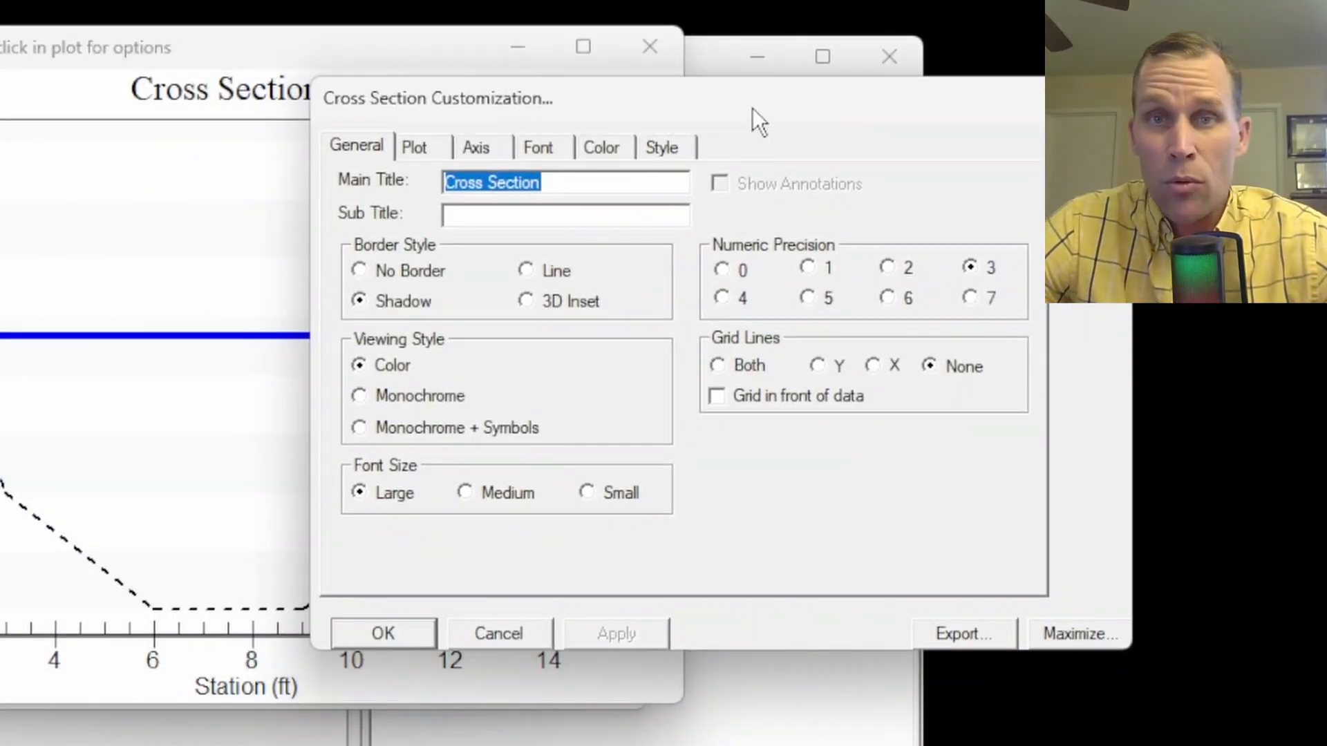
{"action": "left_click_drag", "start_coordinate": [761, 94], "coordinate": [822, 39]}
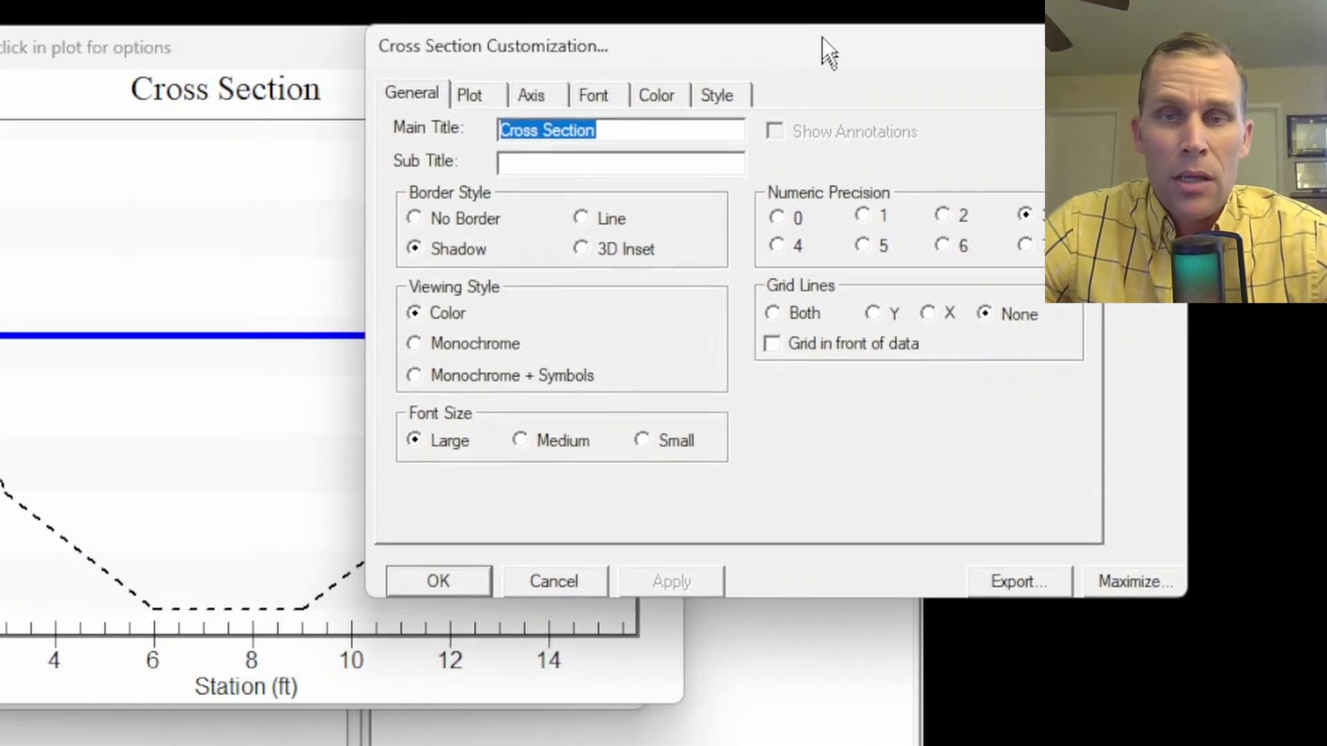
{"action": "left_click", "coordinate": [1013, 580]}
{"action": "left_click_drag", "start_coordinate": [163, 189], "coordinate": [554, 161]}
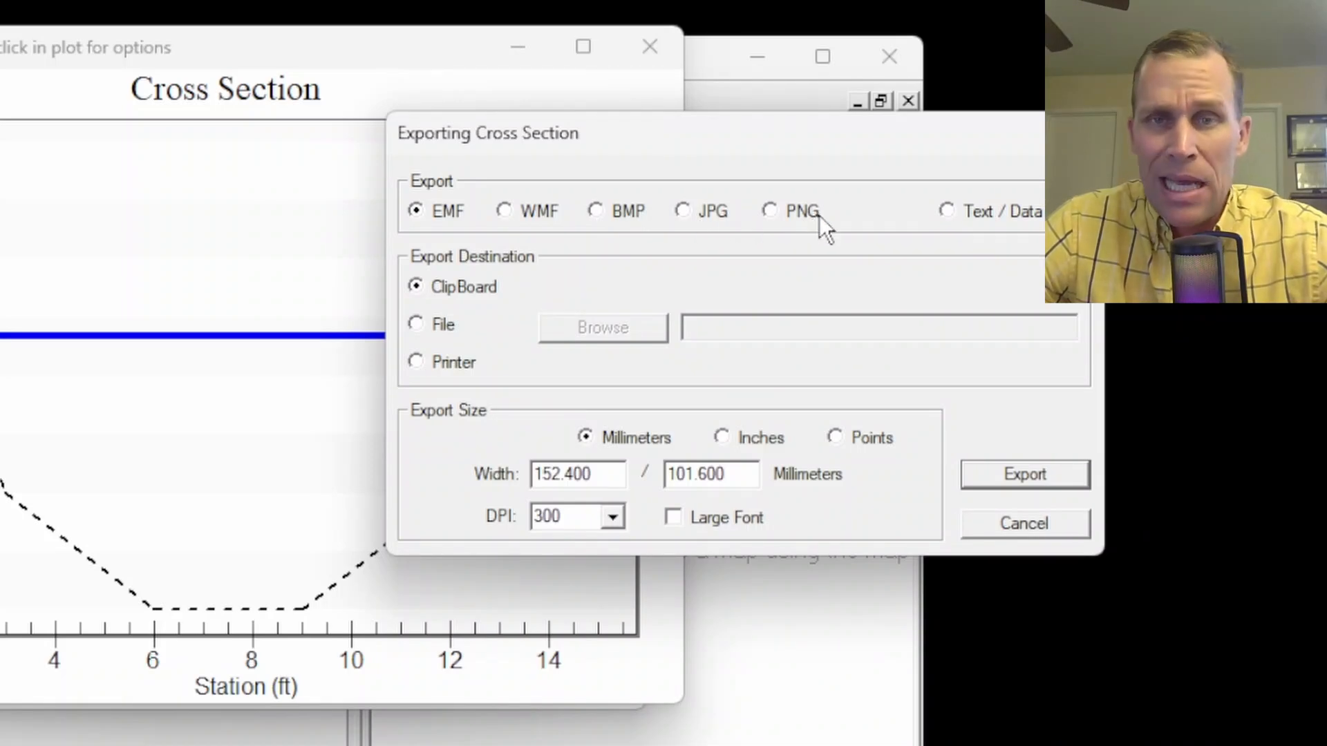
{"action": "left_click_drag", "start_coordinate": [736, 141], "coordinate": [640, 113]}
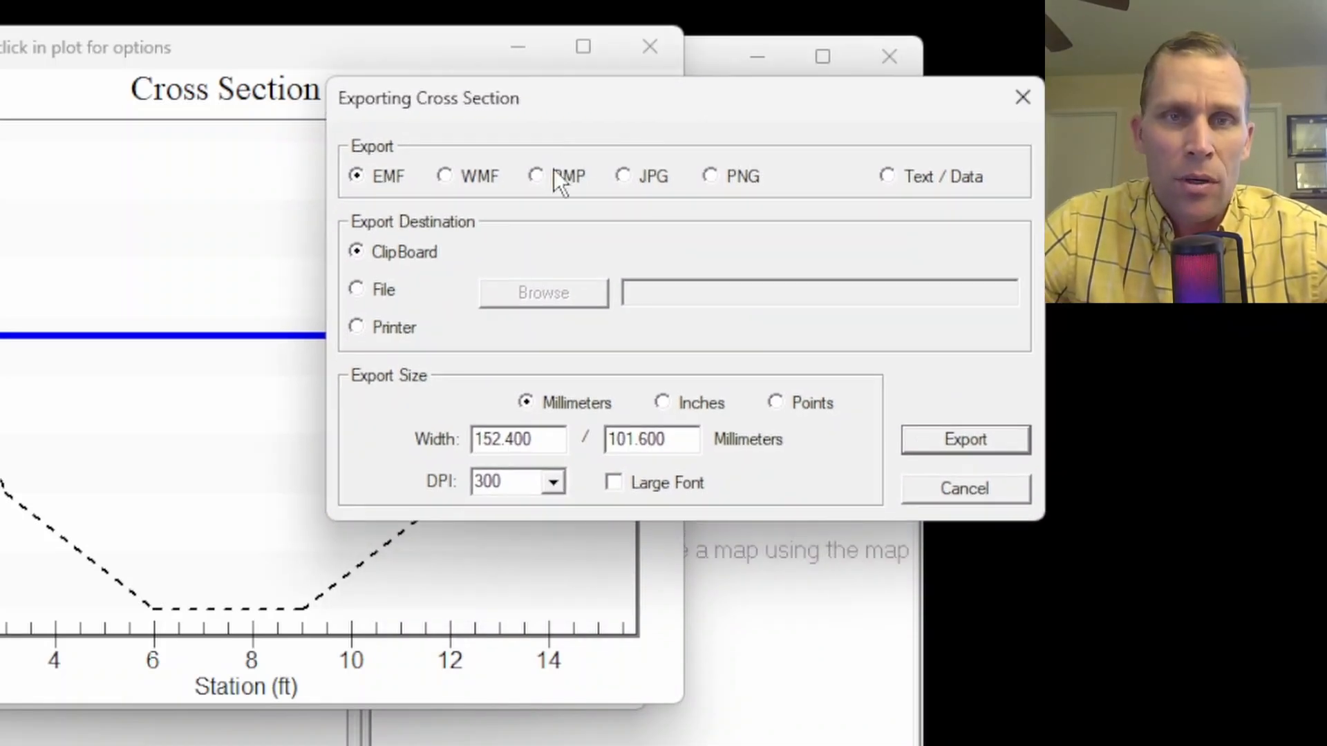
- Set the cross-section plot to export as a BMP file named plot1 on the Desktop
{"action": "left_click", "coordinate": [537, 176]}
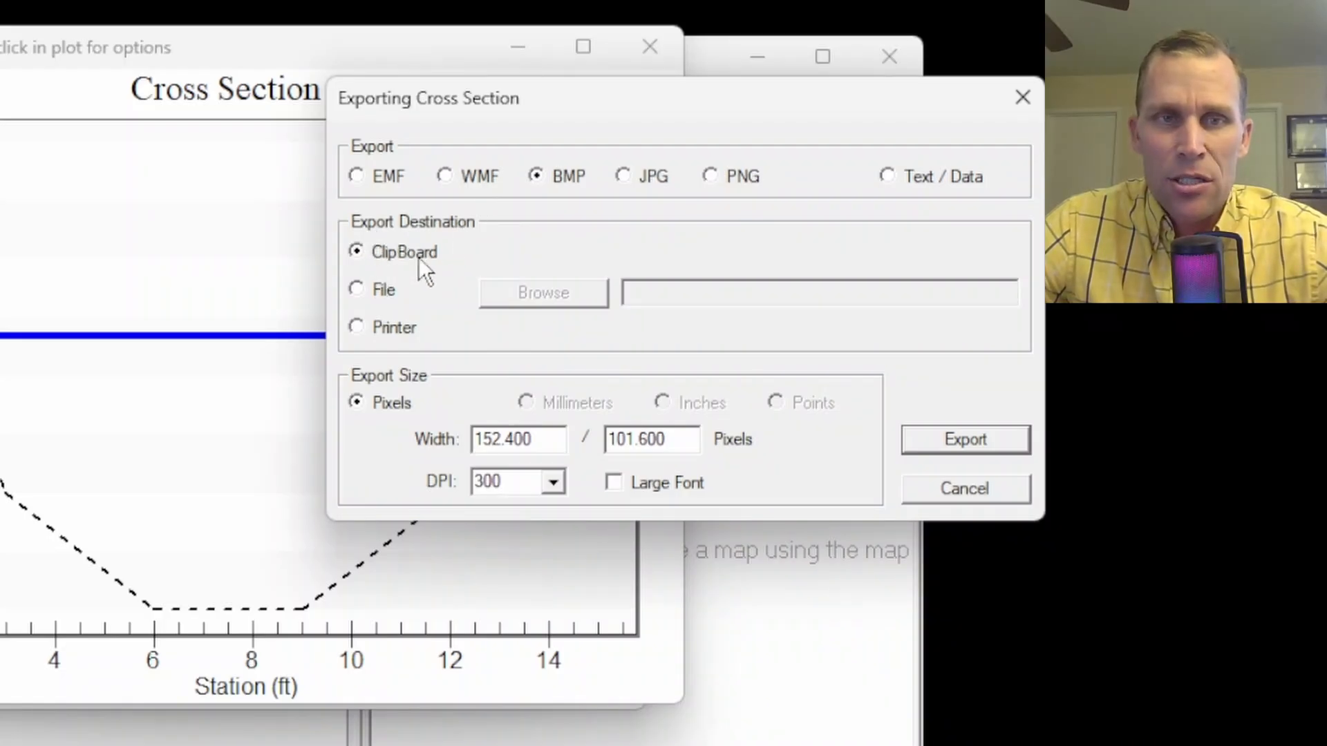
{"action": "left_click", "coordinate": [392, 291]}
{"action": "left_click", "coordinate": [395, 329]}
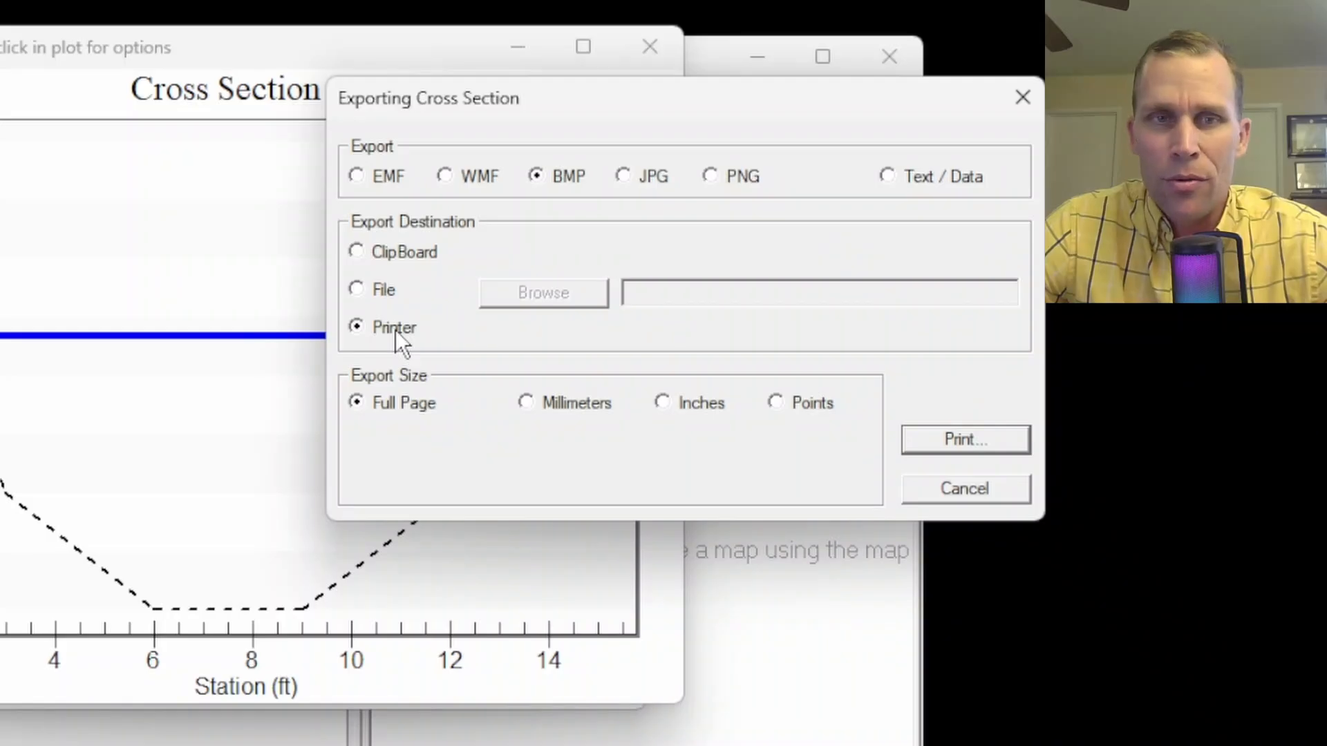
{"action": "left_click", "coordinate": [355, 289]}
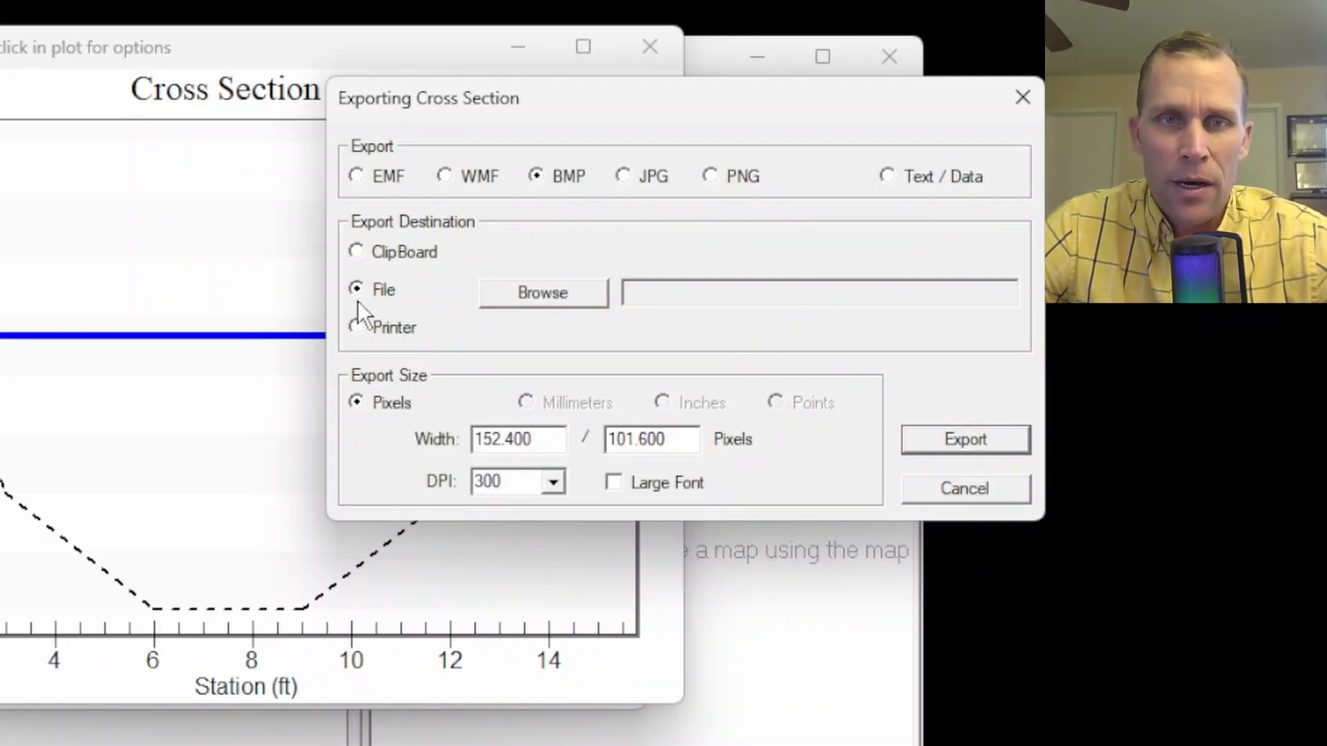
{"action": "left_click", "coordinate": [534, 289]}
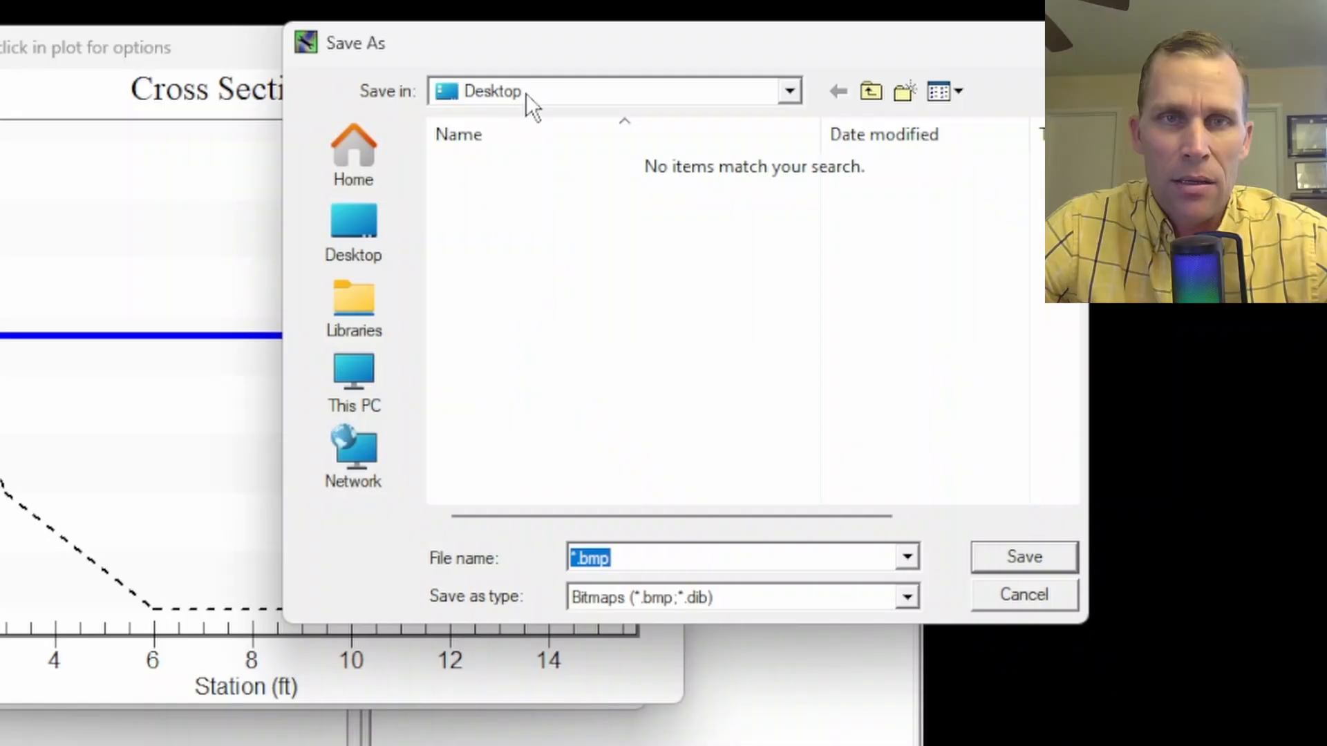
{"action": "left_click_drag", "start_coordinate": [539, 51], "coordinate": [478, 71]}
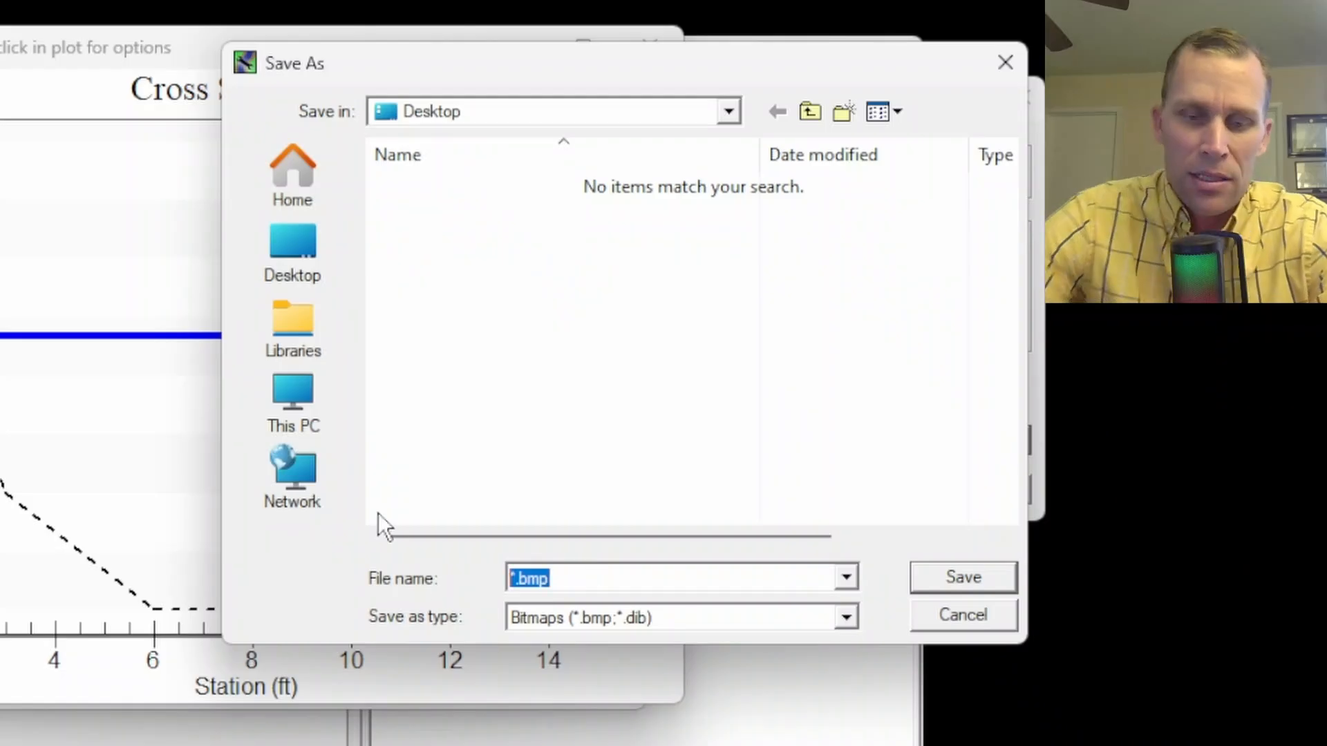
{"action": "type", "text": "plot1"}
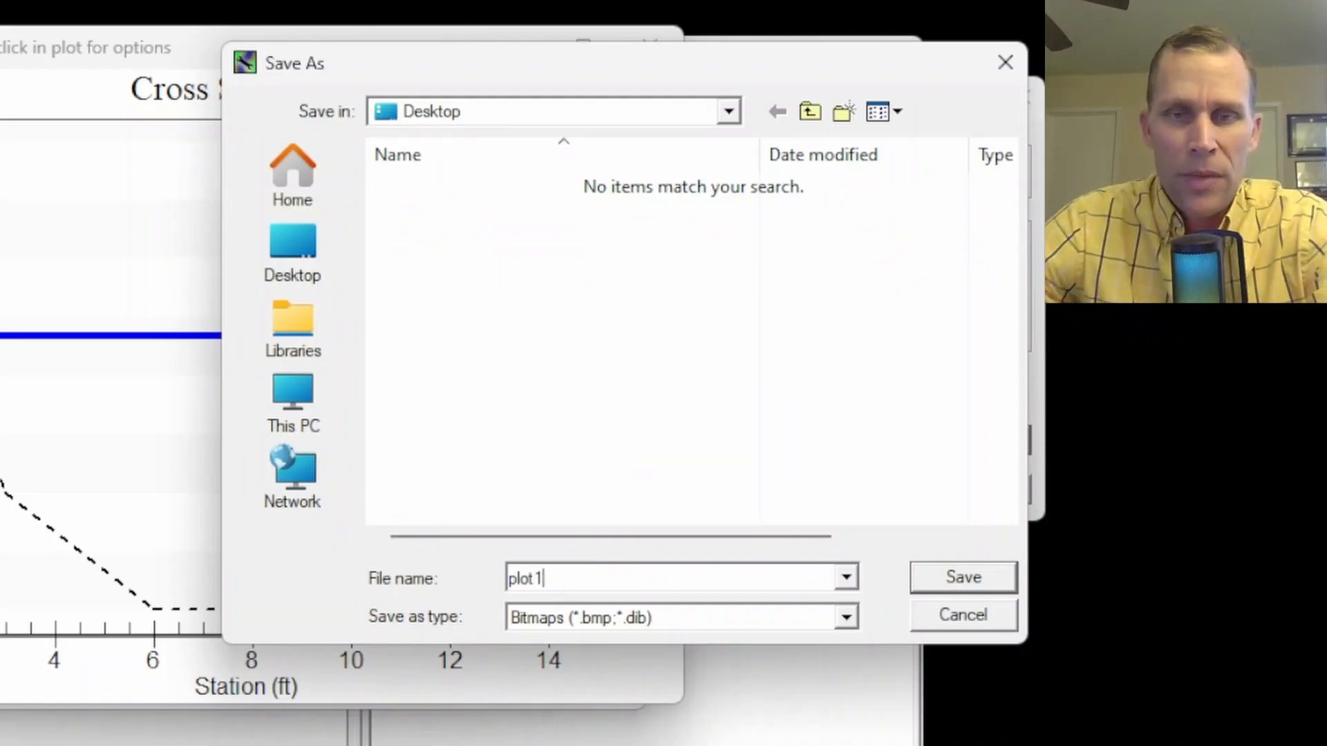
{"action": "left_click", "coordinate": [932, 578]}
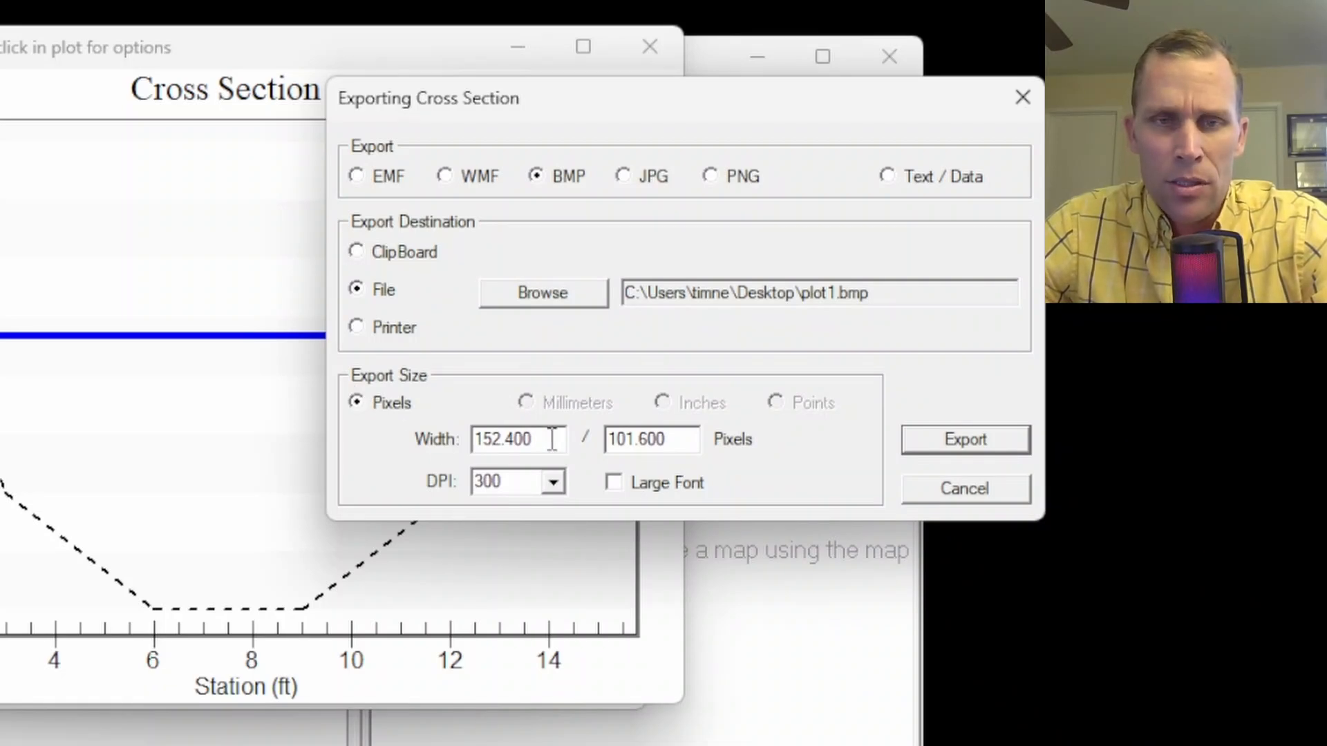
- Set the export size of the cross-section plot to 600 by 400 pixels
{"action": "left_click_drag", "start_coordinate": [551, 440], "coordinate": [435, 441]}
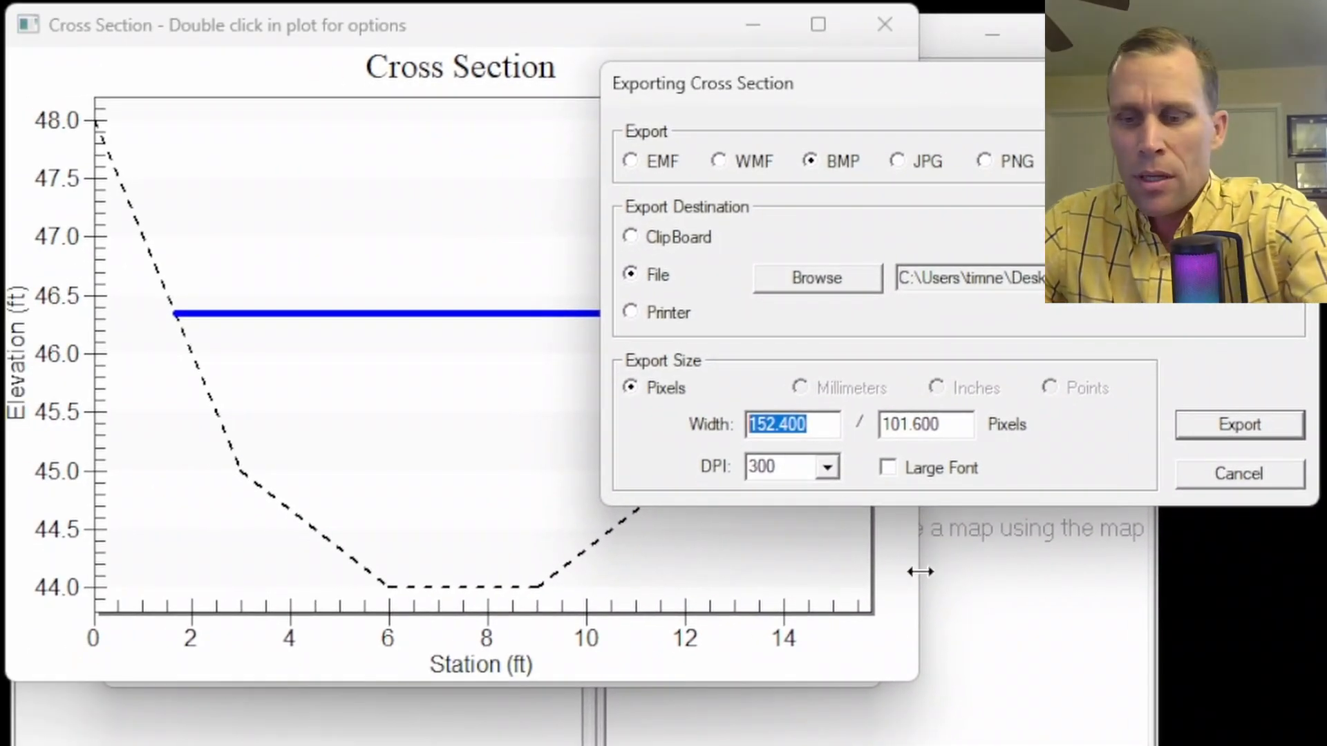
{"action": "type", "text": "600"}
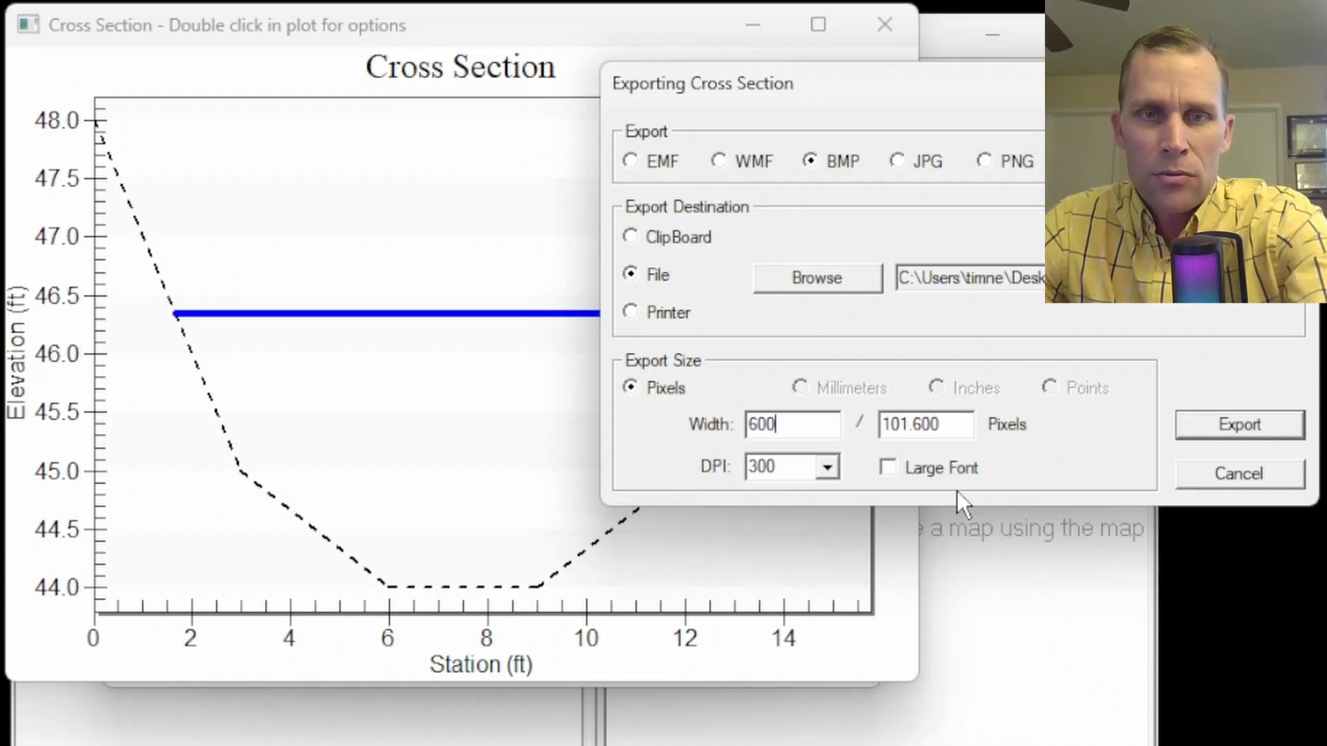
{"action": "key", "text": "Tab"}
{"action": "type", "text": "400"}
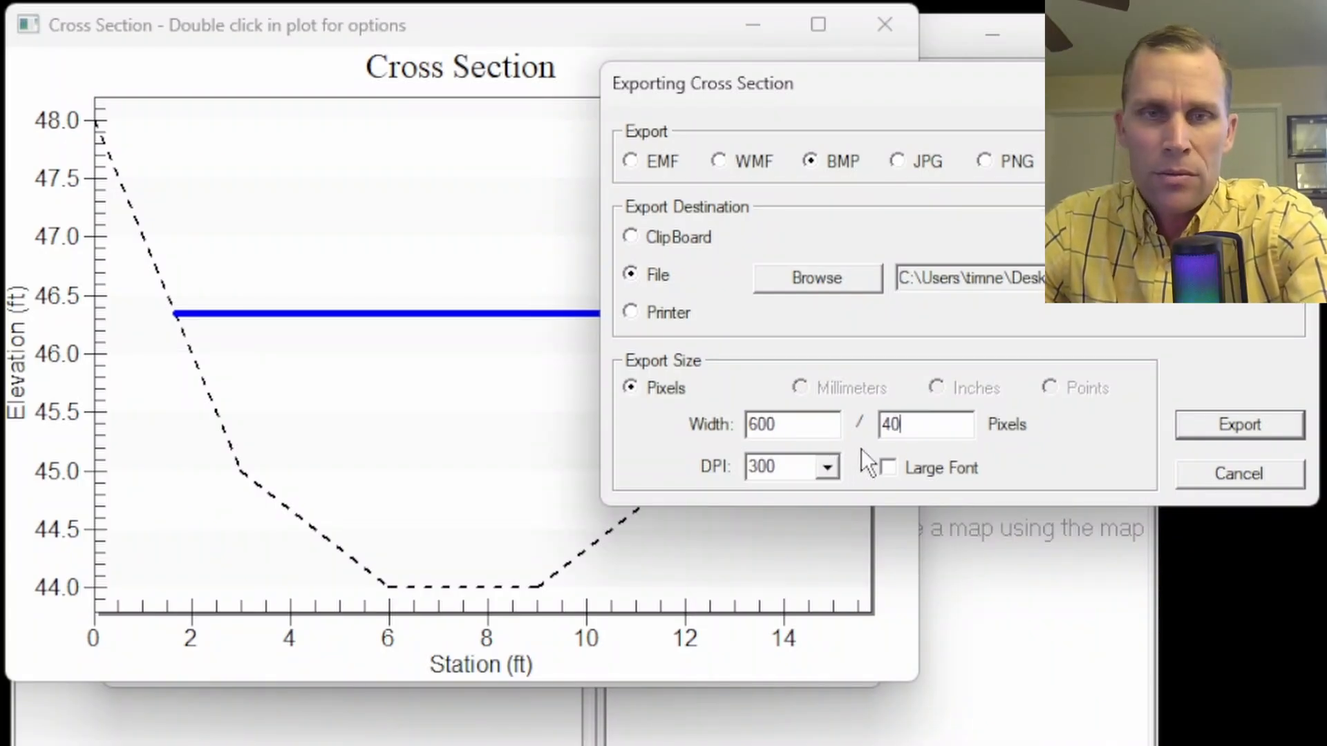
- Export the cross-section plot, then open plot1.bmp in IrfanView to check its pixel dimensions and close it
{"action": "left_click", "coordinate": [1242, 427]}
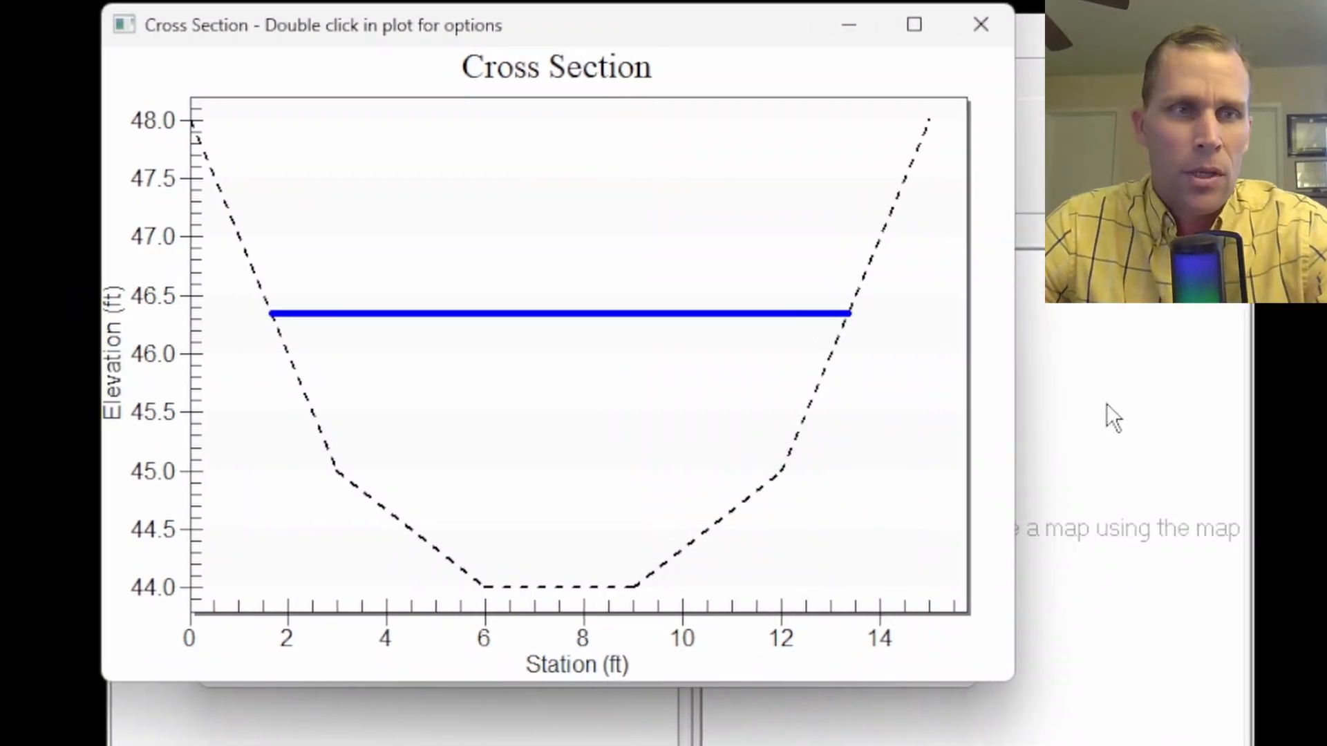
{"action": "double_click", "coordinate": [36, 28]}
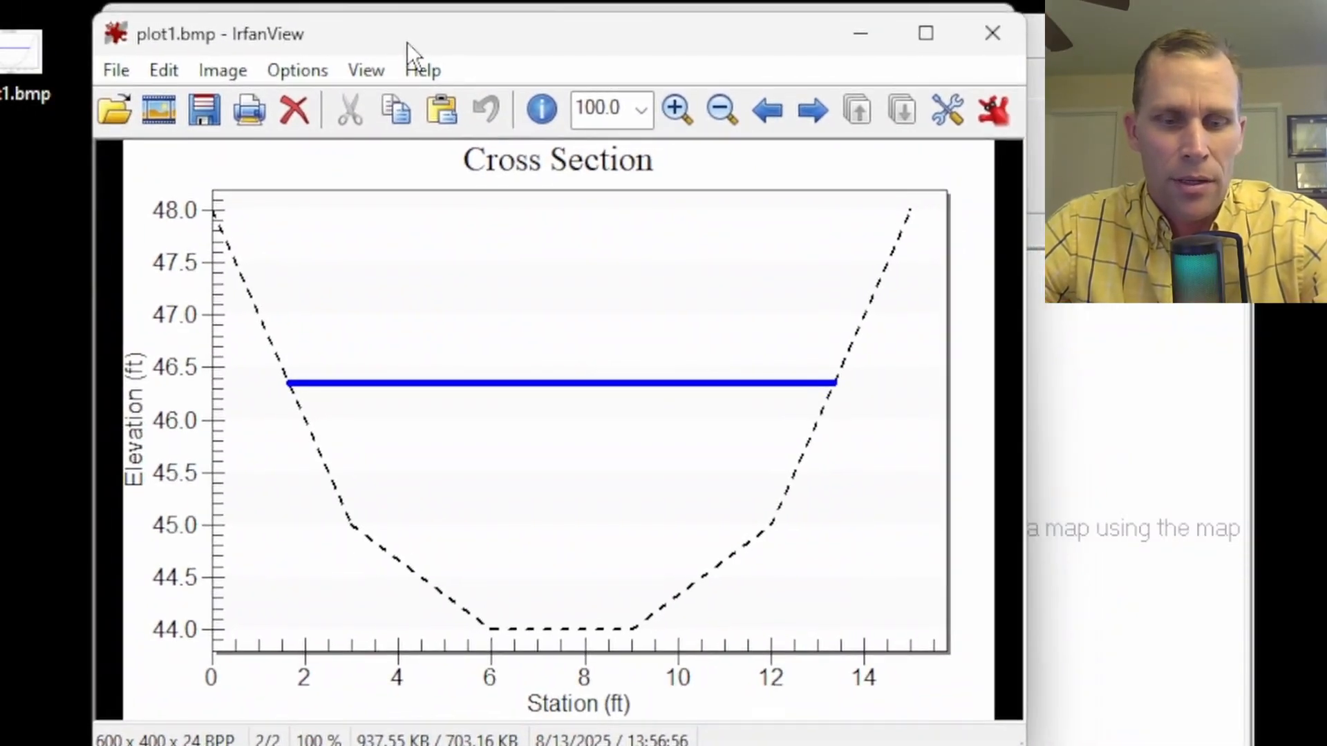
{"action": "key", "text": "ctrl+r"}
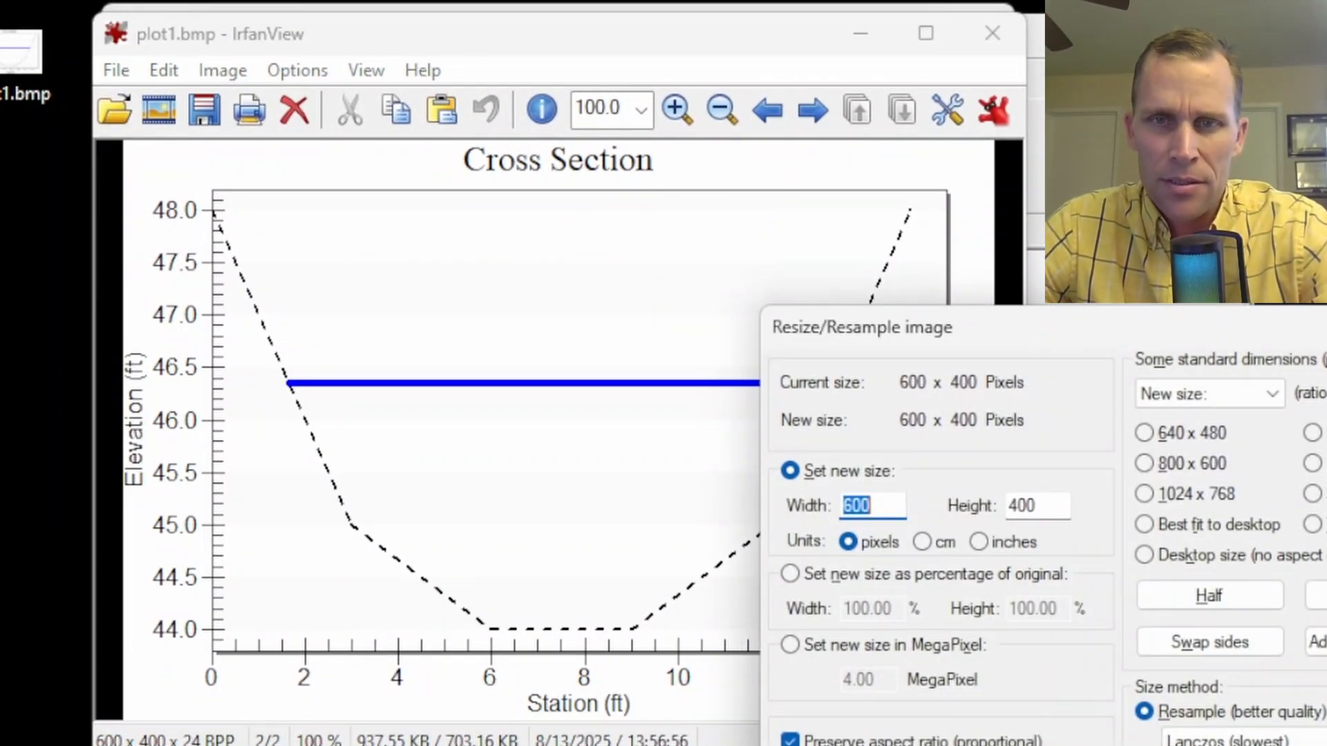
{"action": "key", "text": "Escape"}
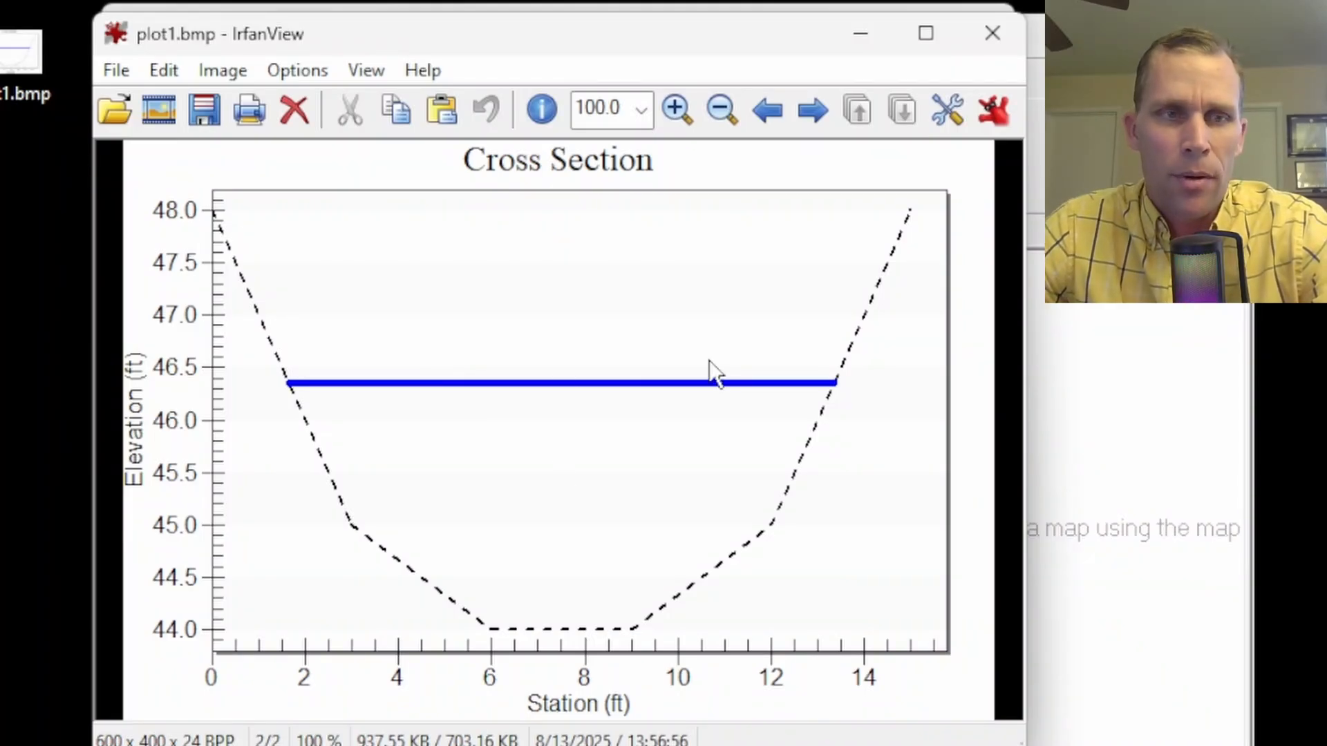
{"action": "left_click", "coordinate": [990, 36]}
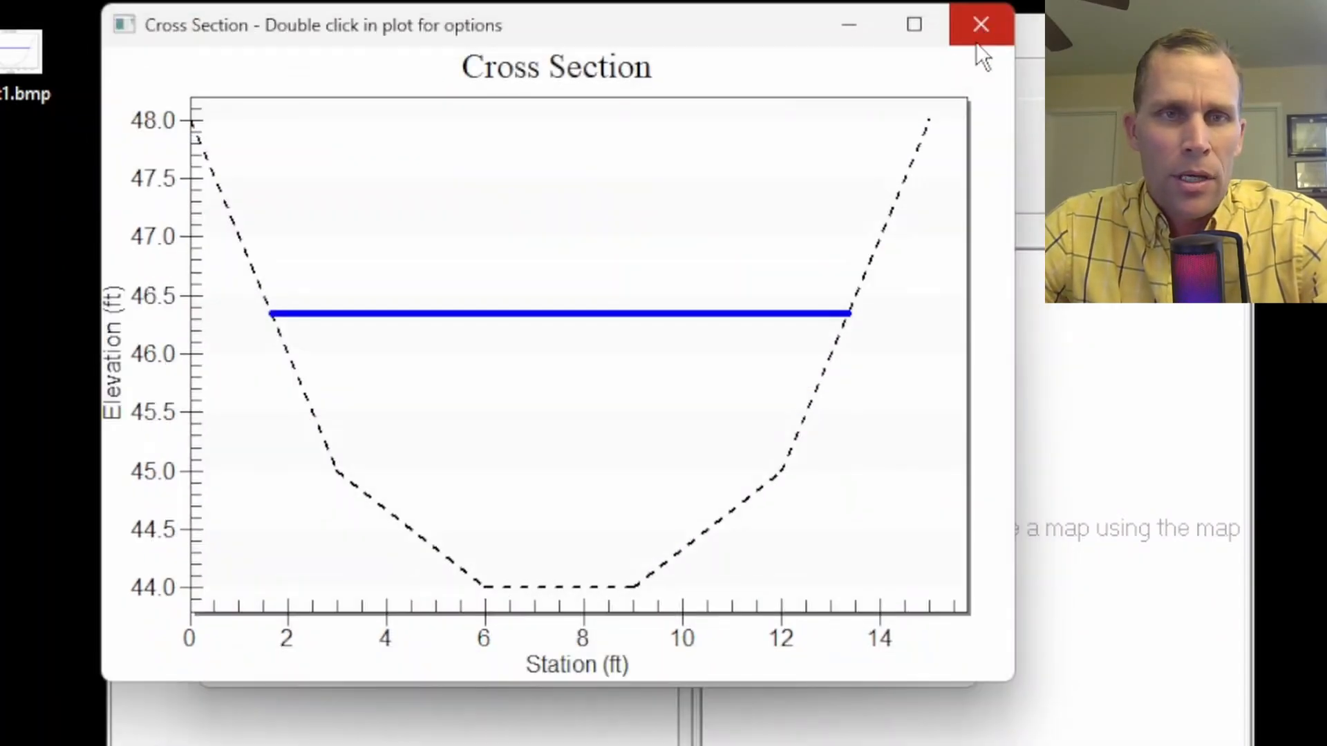
- Reopen the cross-section plot's export settings and select JPG with the printer as destination
{"action": "double_click", "coordinate": [698, 187]}
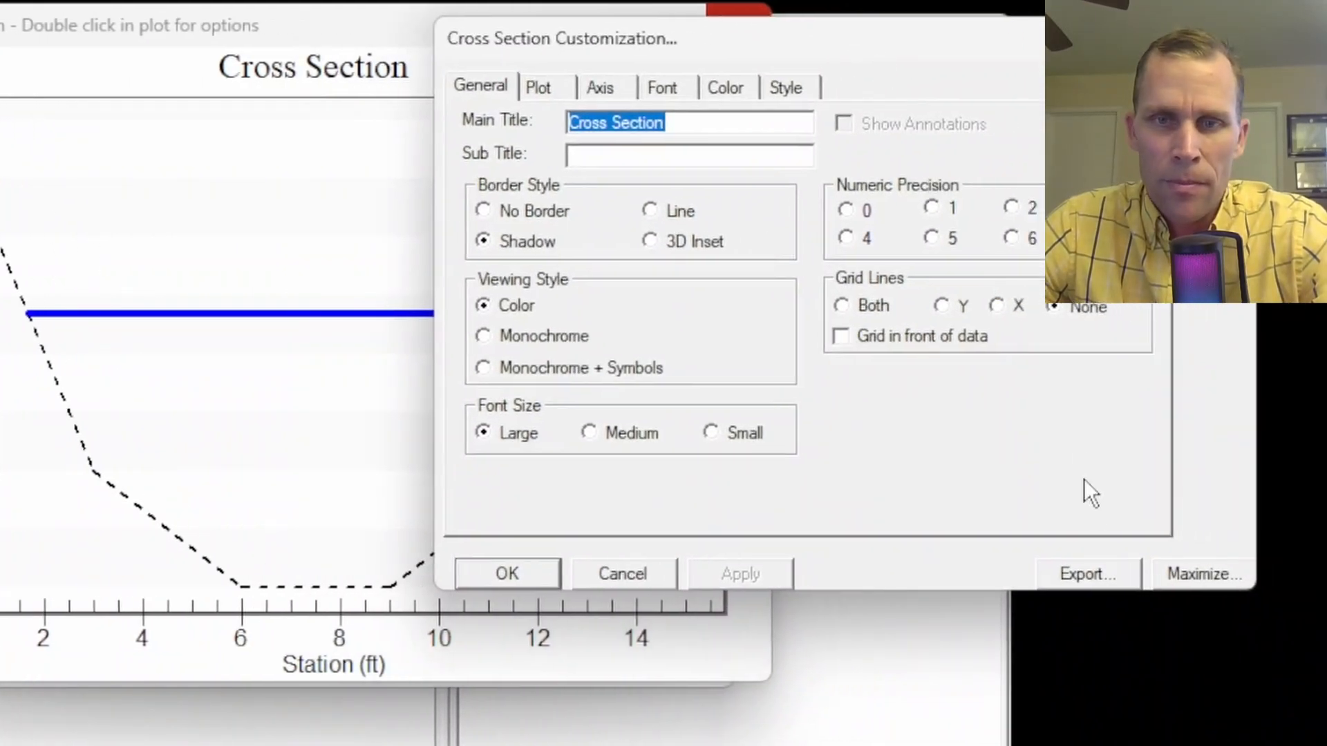
{"action": "left_click", "coordinate": [837, 613]}
{"action": "left_click_drag", "start_coordinate": [400, 142], "coordinate": [869, 119]}
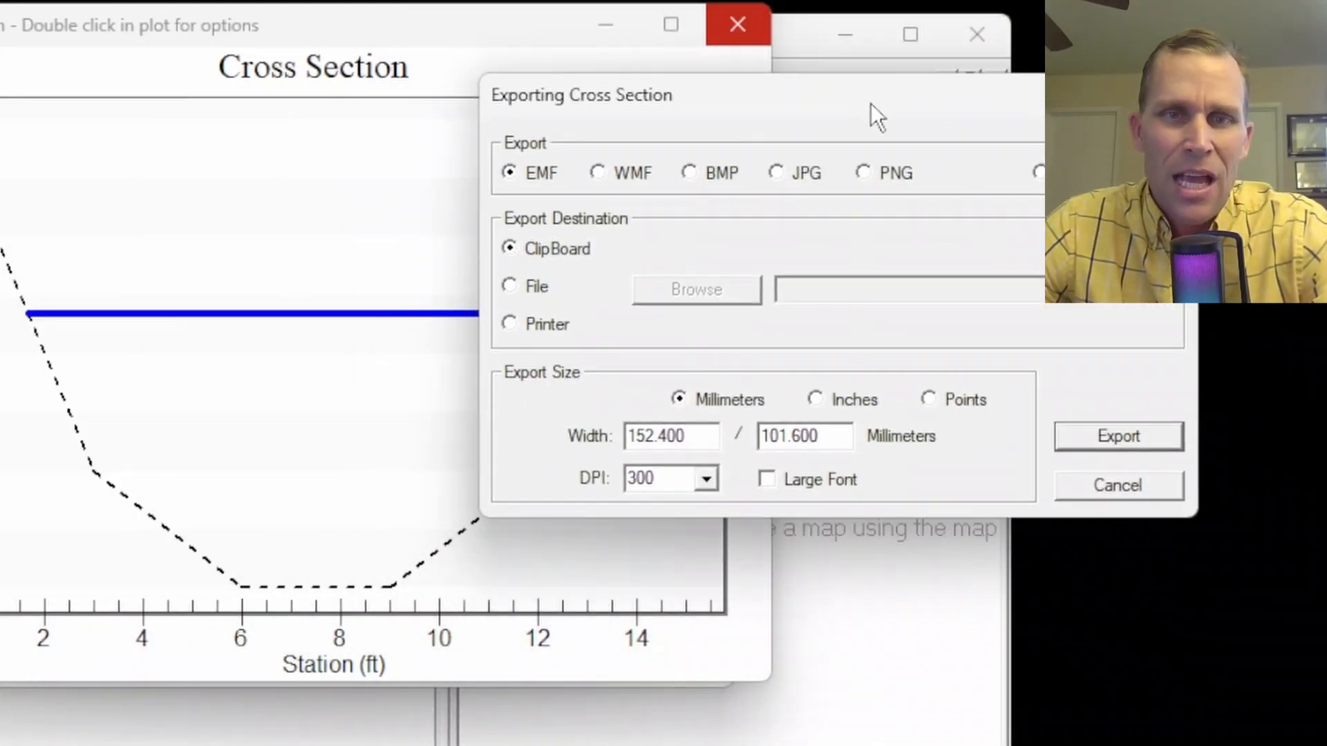
{"action": "left_click", "coordinate": [774, 170]}
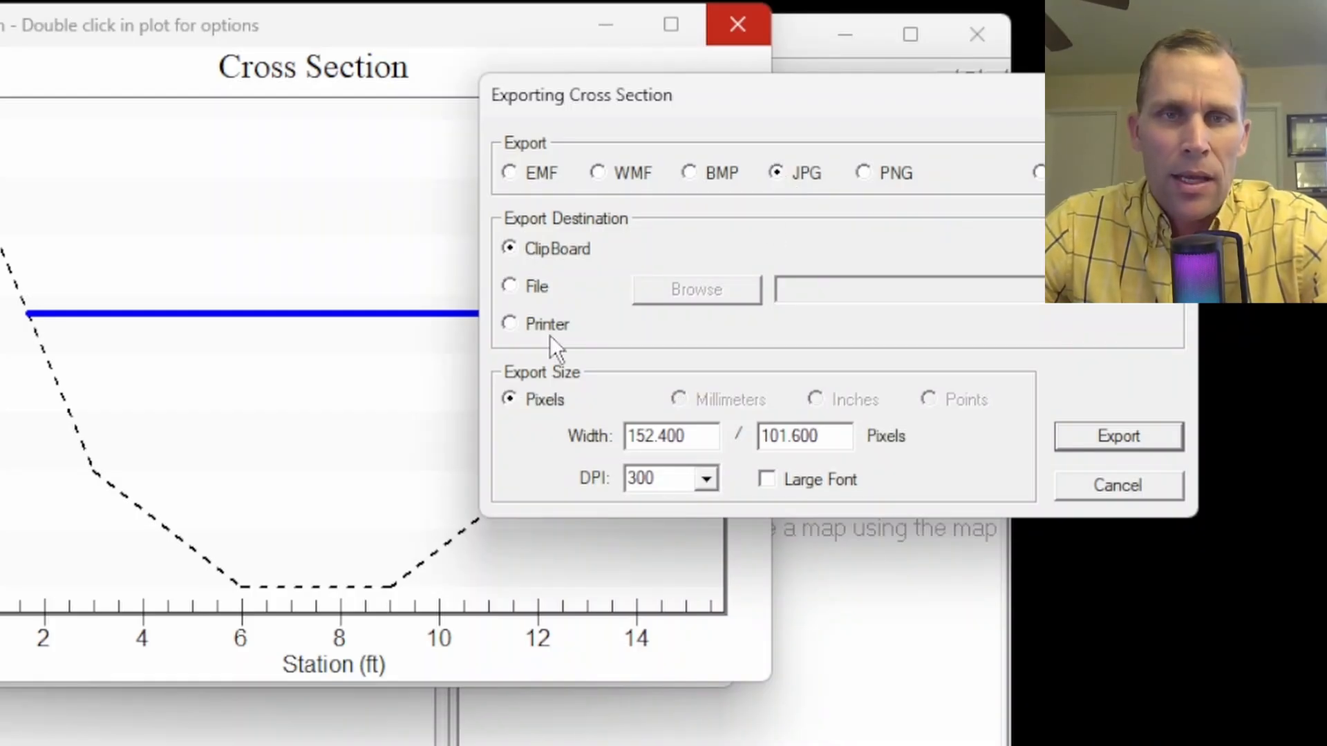
{"action": "left_click", "coordinate": [509, 327]}
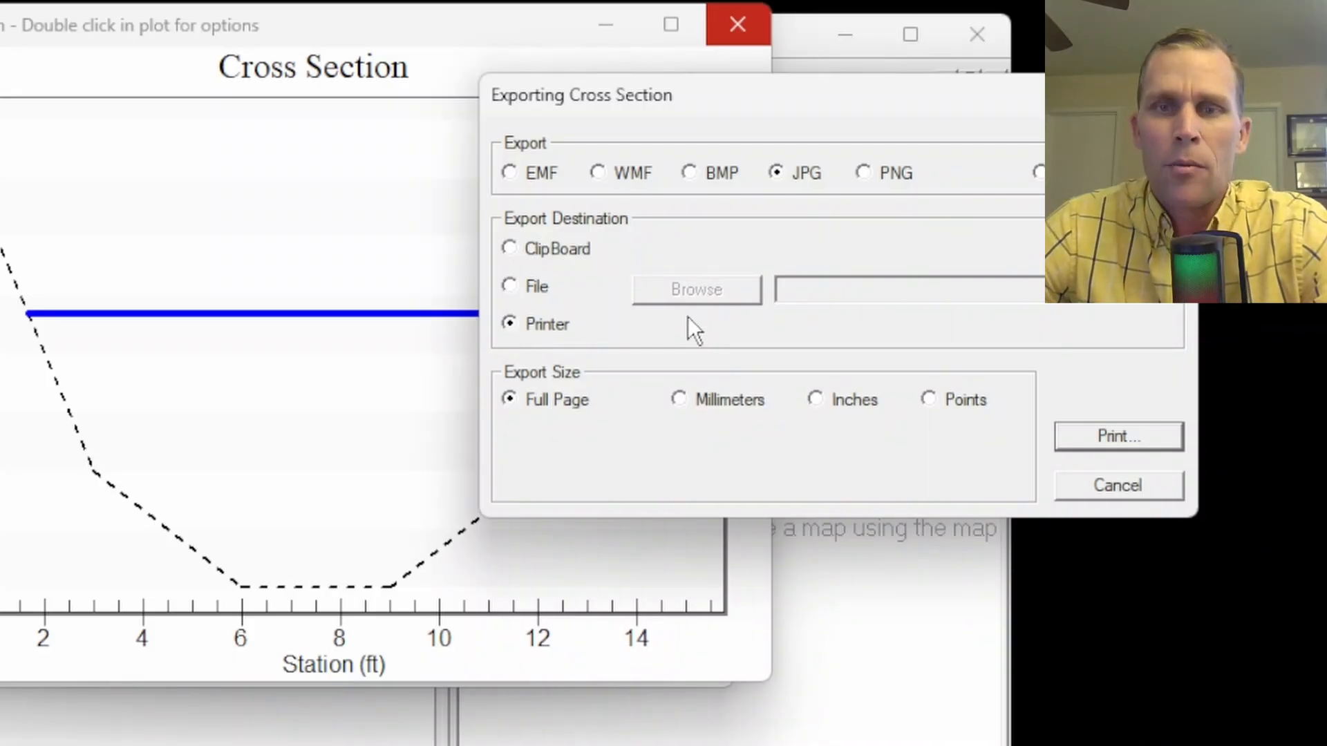
- Bring up the cross-section print settings and select CutePDF Writer as the printer at 300 DPI
{"action": "left_click", "coordinate": [1078, 434]}
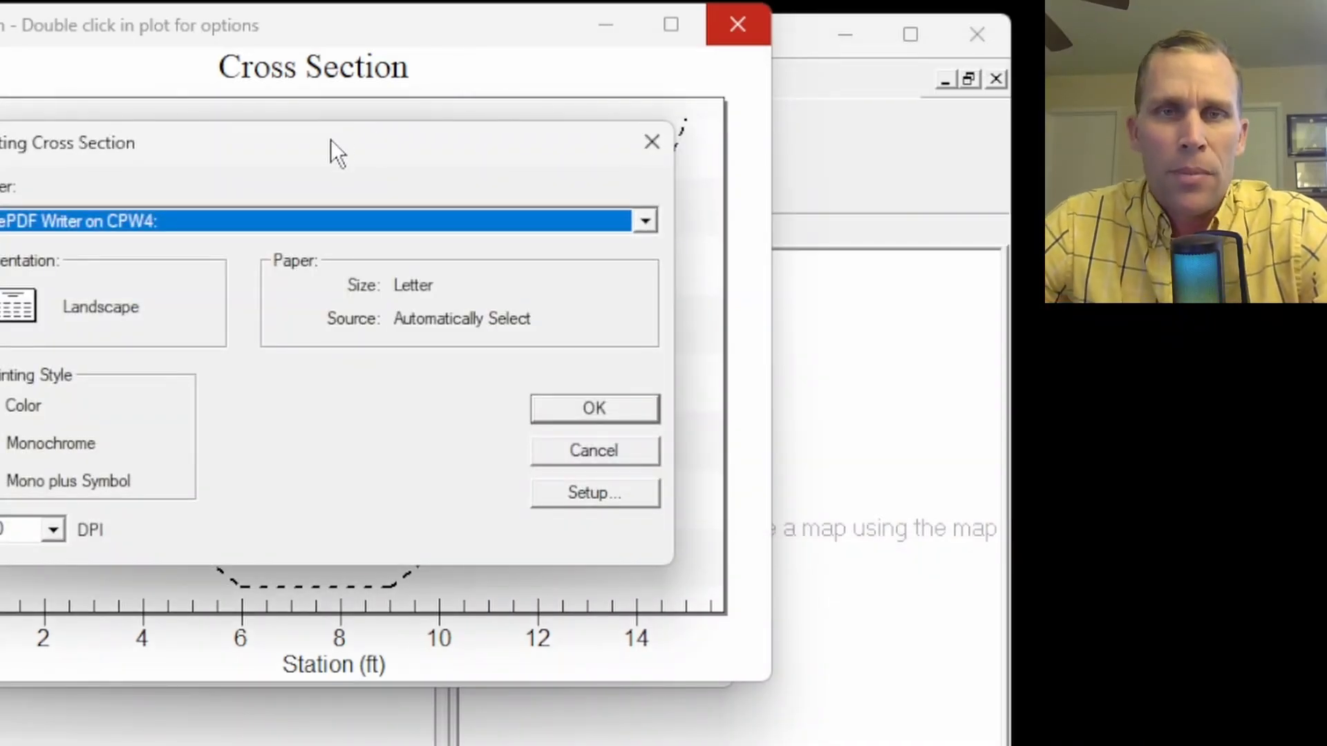
{"action": "left_click_drag", "start_coordinate": [330, 141], "coordinate": [781, 123]}
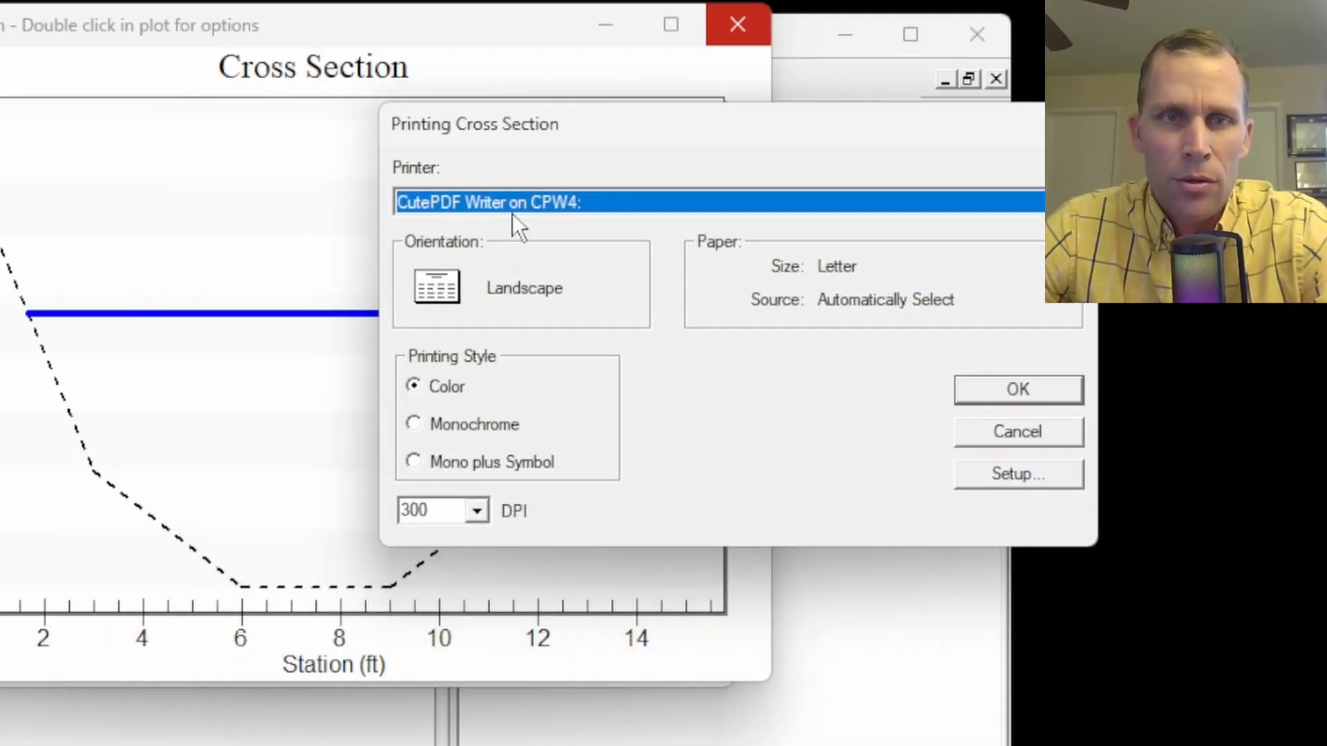
{"action": "left_click", "coordinate": [700, 204]}
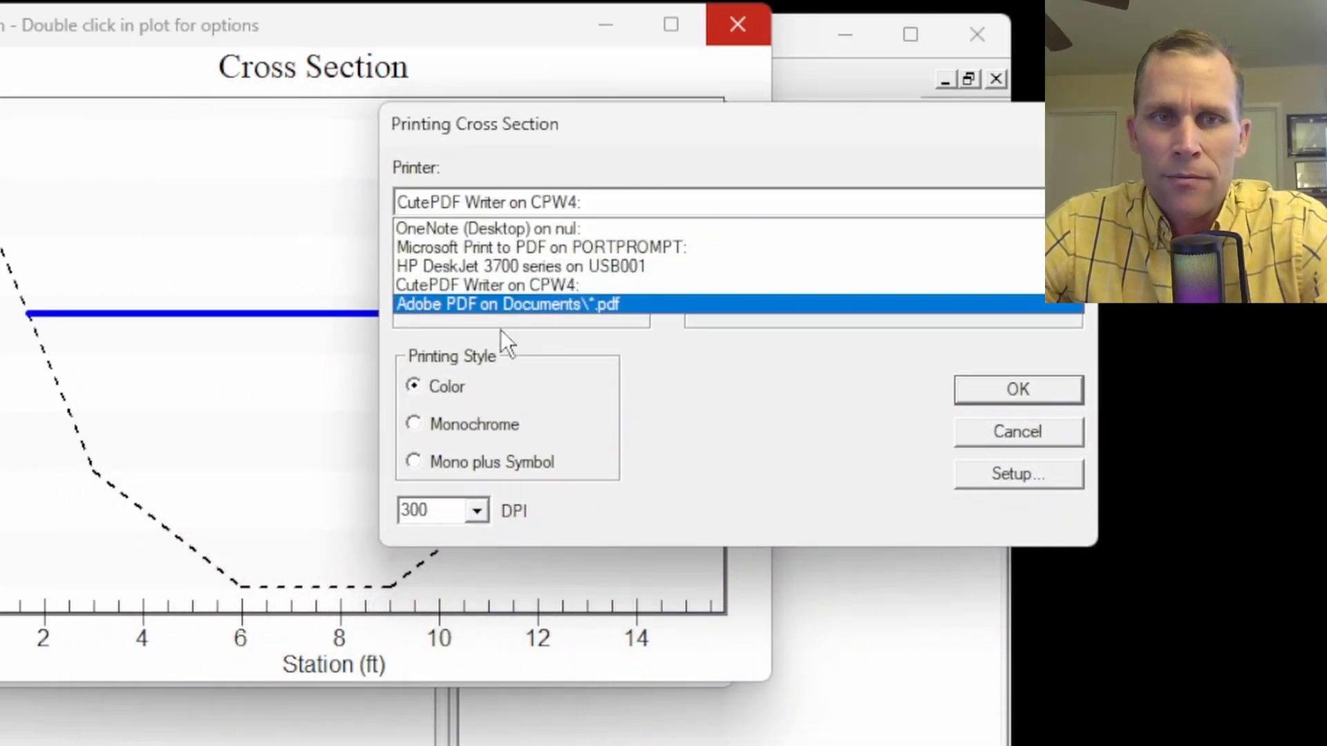
{"action": "left_click", "coordinate": [445, 284]}
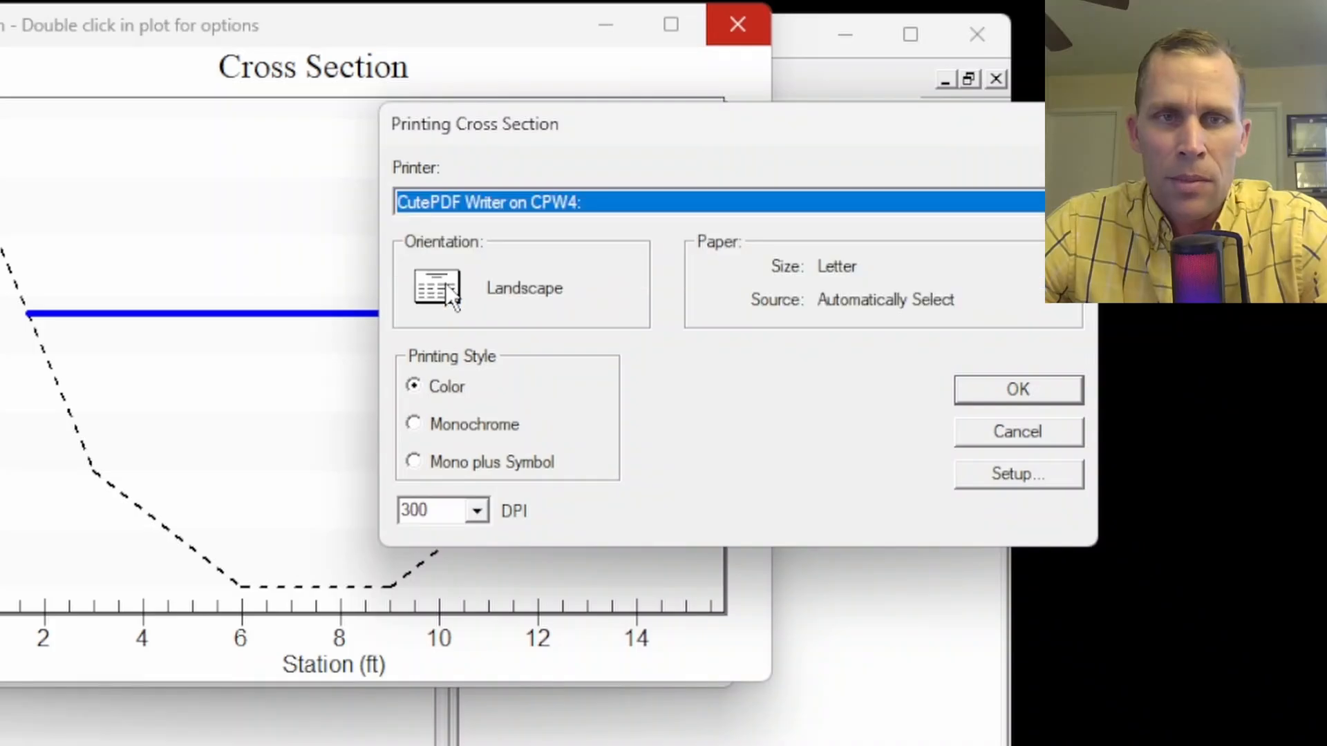
{"action": "left_click", "coordinate": [477, 512]}
{"action": "left_click", "coordinate": [482, 533]}
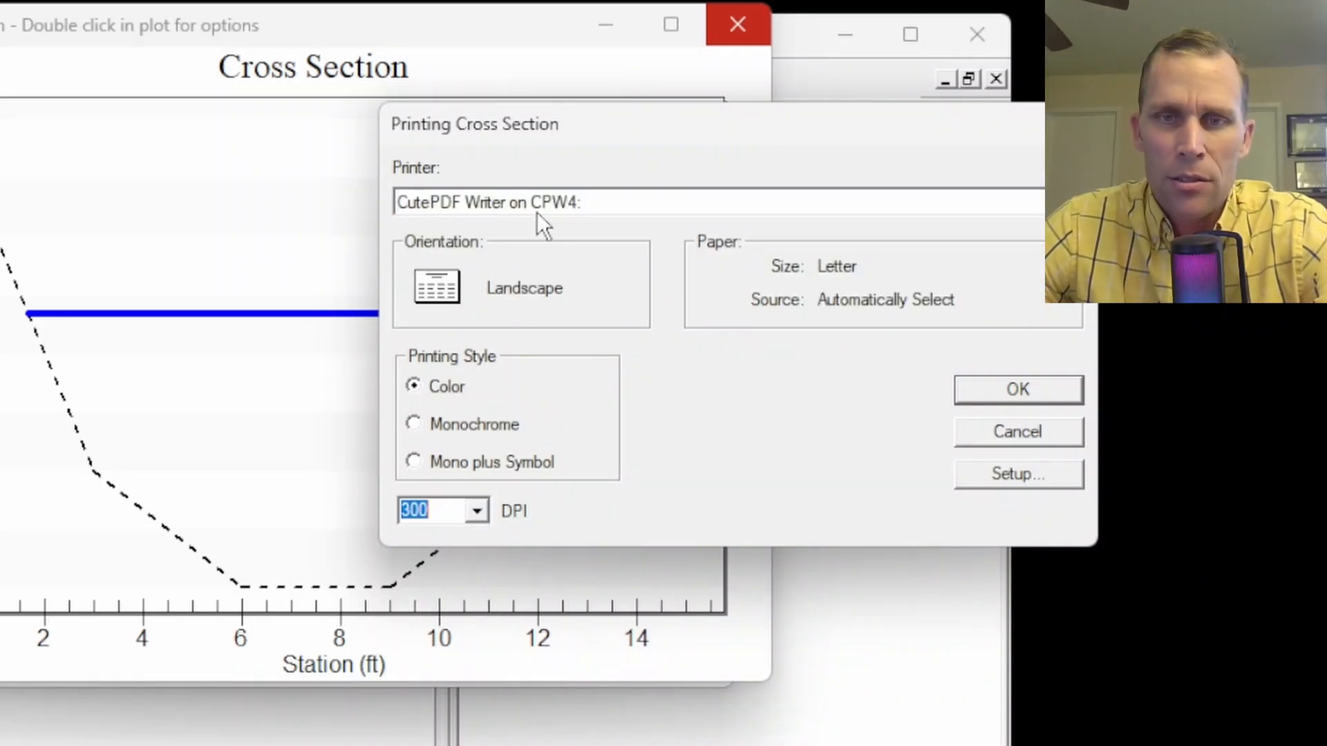
- Print the cross-section plot to a PDF file named plot2.pdf on the Desktop
{"action": "left_click", "coordinate": [976, 392]}
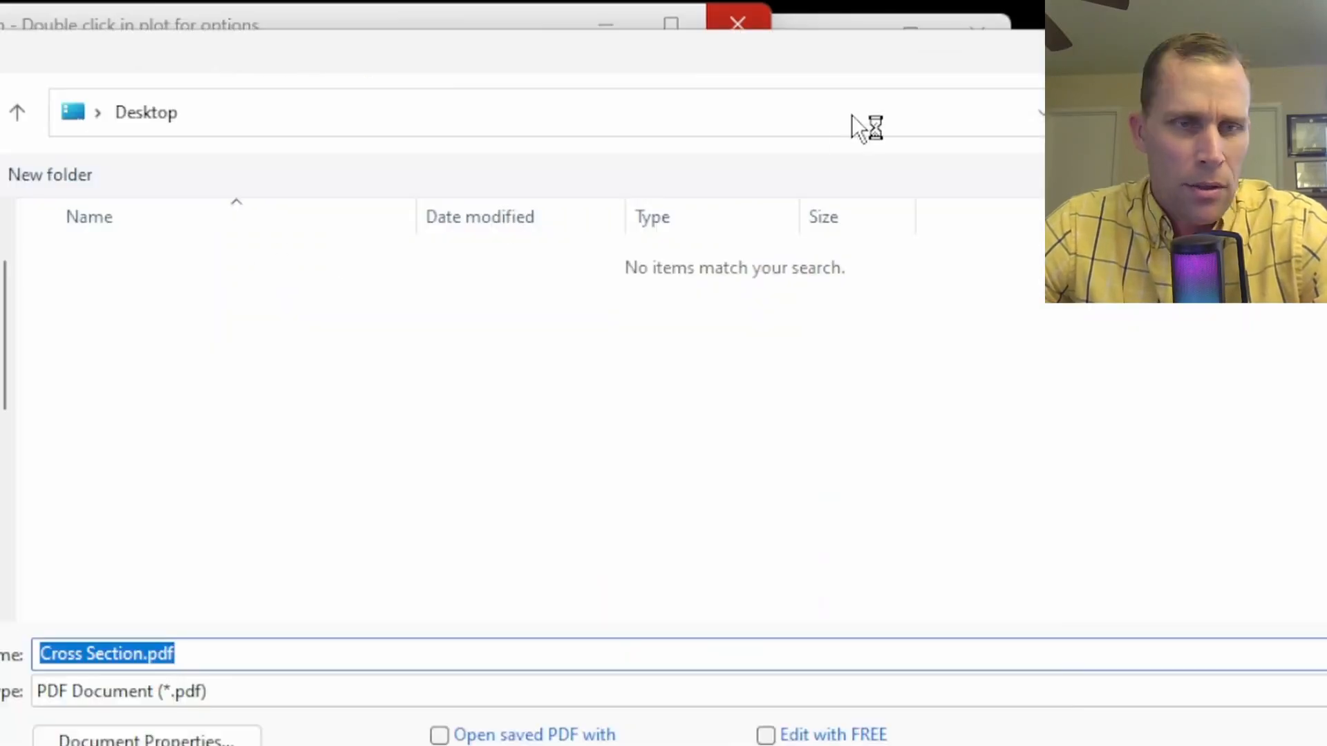
{"action": "type", "text": "plot"}
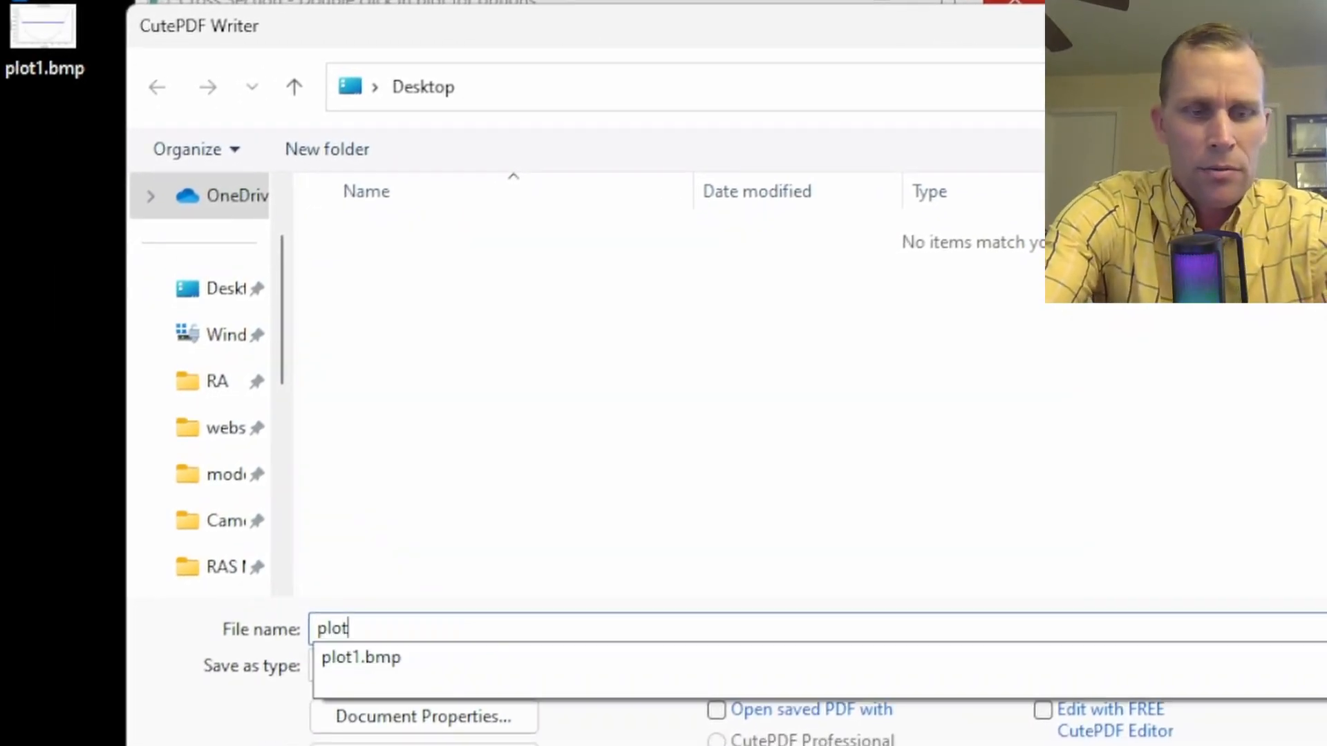
{"action": "type", "text": "2.pdf"}
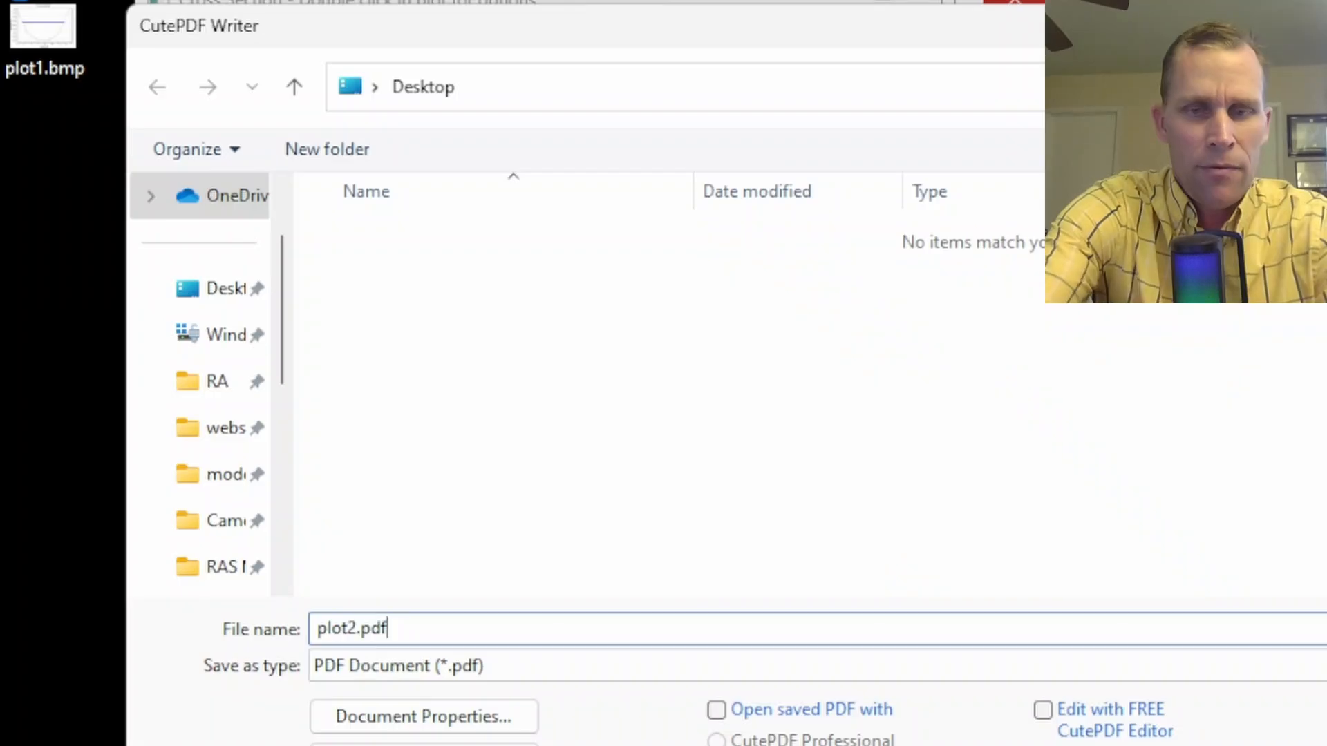
{"action": "key", "text": "Return"}
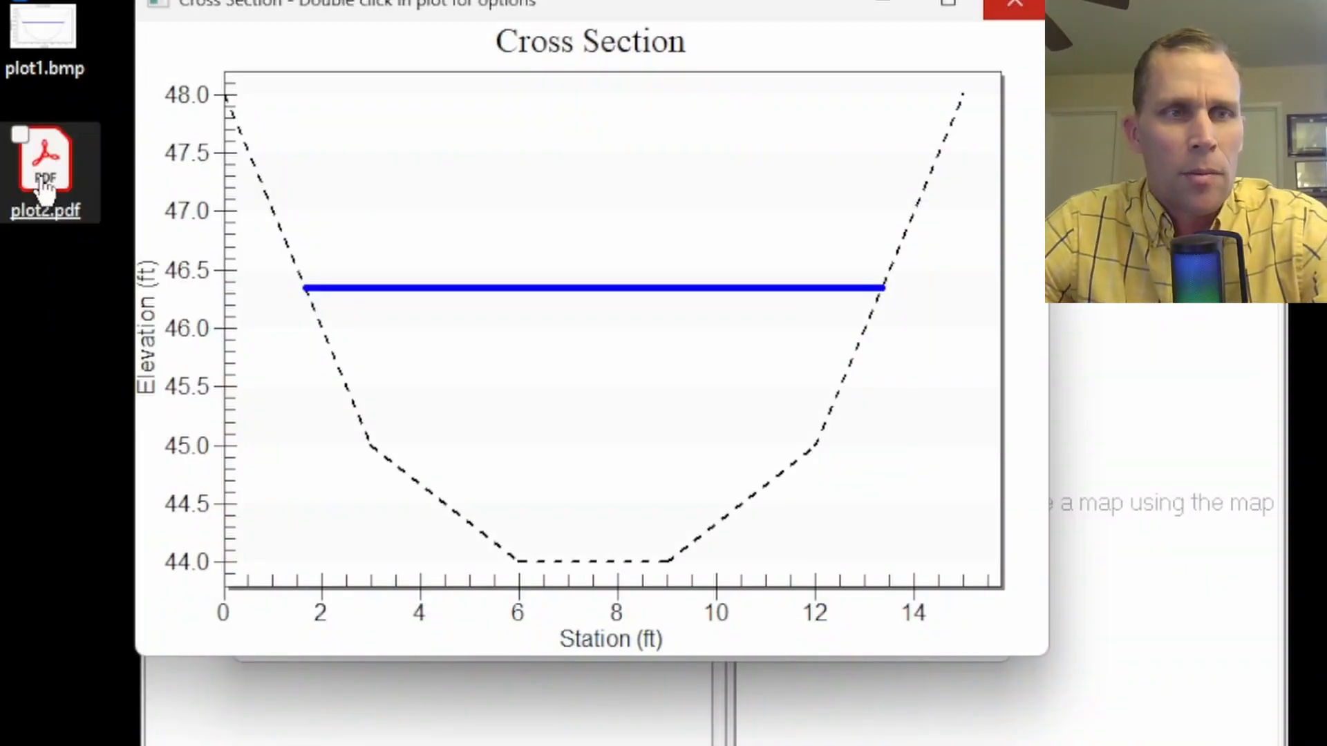
- Open plot2.pdf from the Desktop to inspect the printed cross section, then close it and return to the plot
{"action": "left_click", "coordinate": [45, 190]}
{"action": "double_click", "coordinate": [45, 190]}
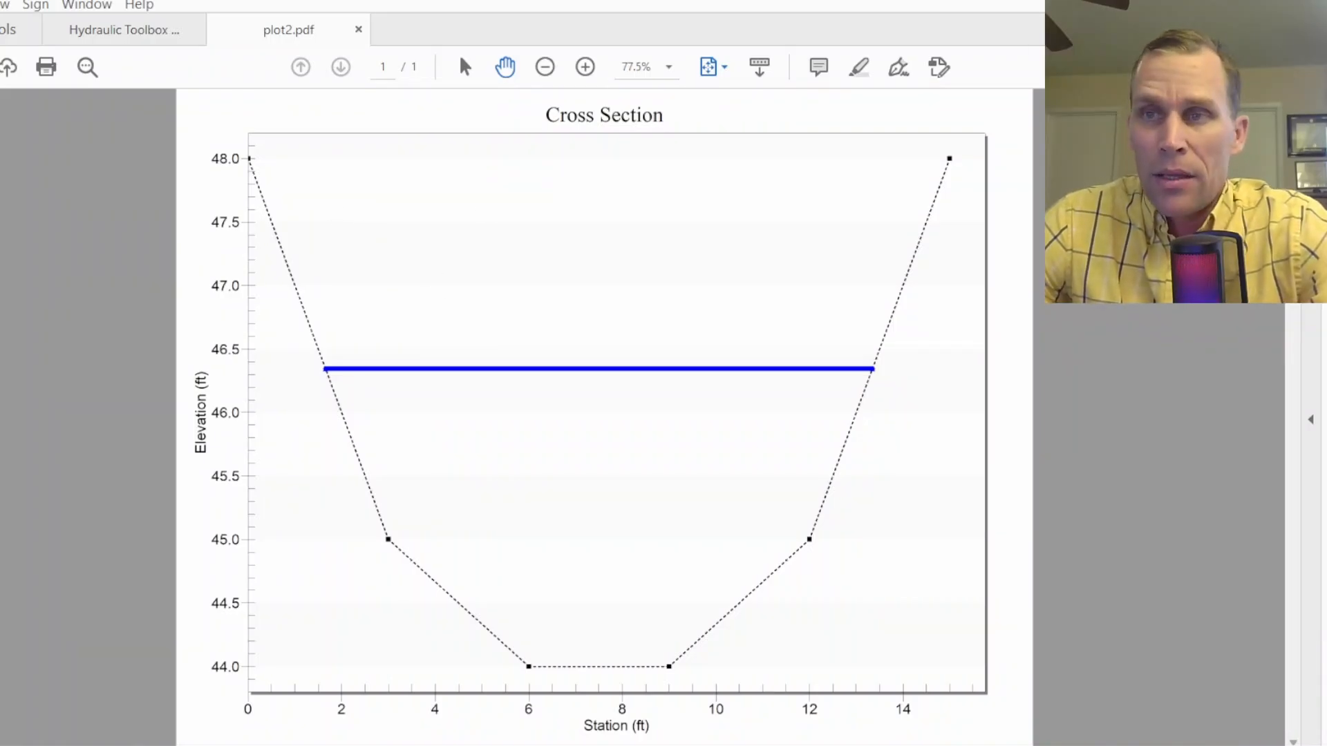
{"action": "key", "text": "alt+F4"}
{"action": "left_click", "coordinate": [632, 407]}
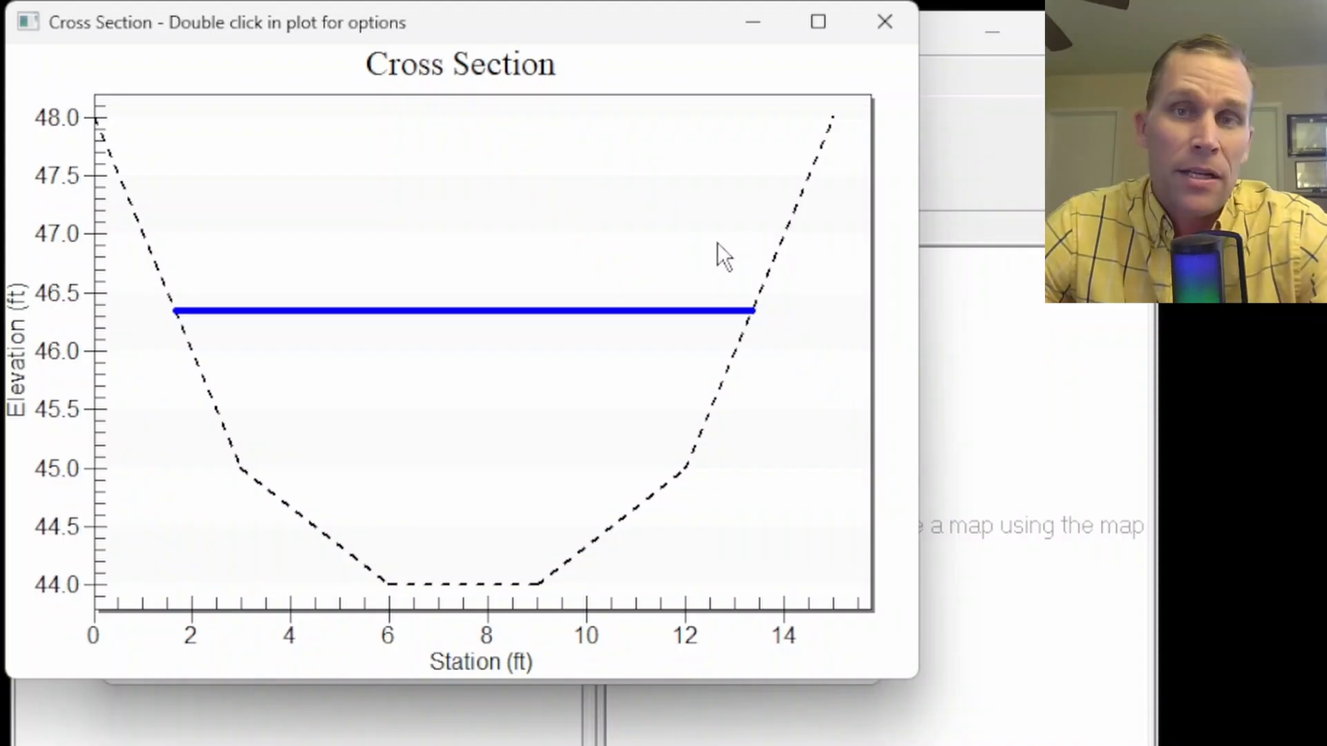
- Reopen the cross-section plot's customization settings and place them beside the plot
{"action": "double_click", "coordinate": [584, 227]}
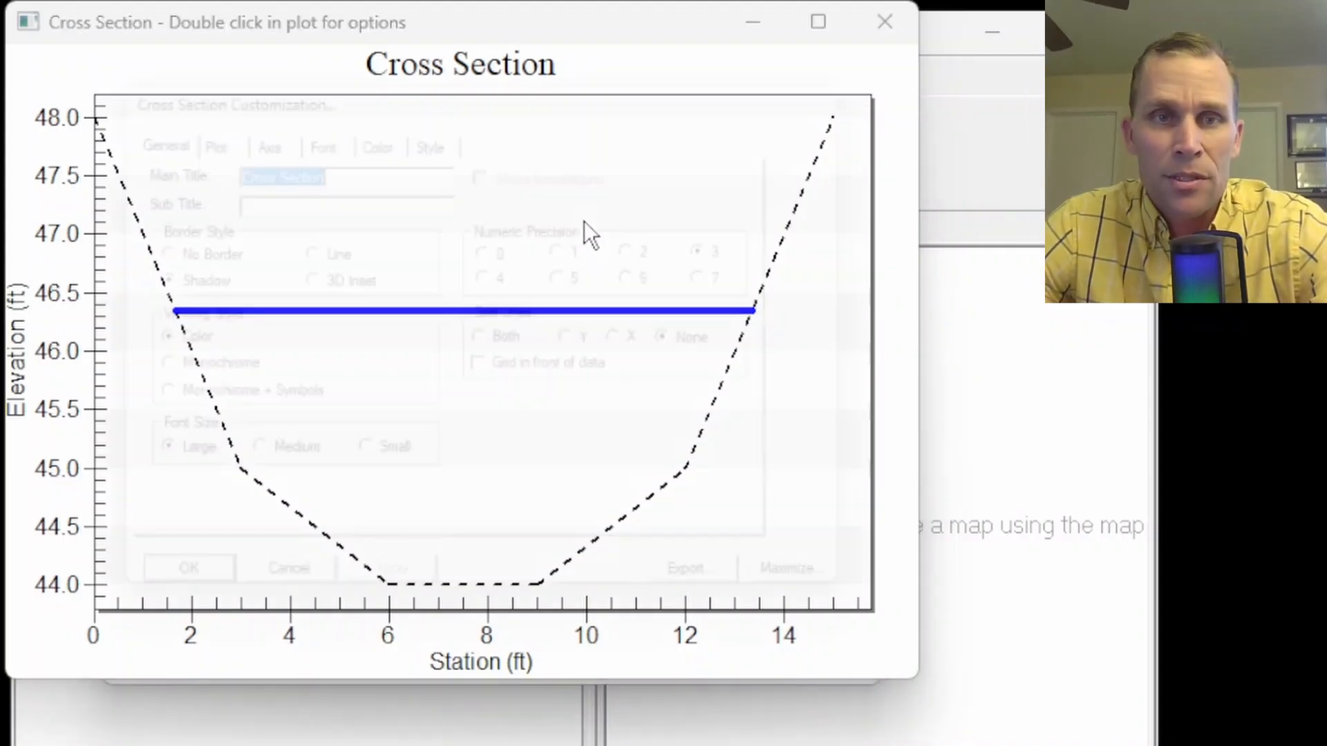
{"action": "left_click_drag", "start_coordinate": [552, 84], "coordinate": [1081, 54]}
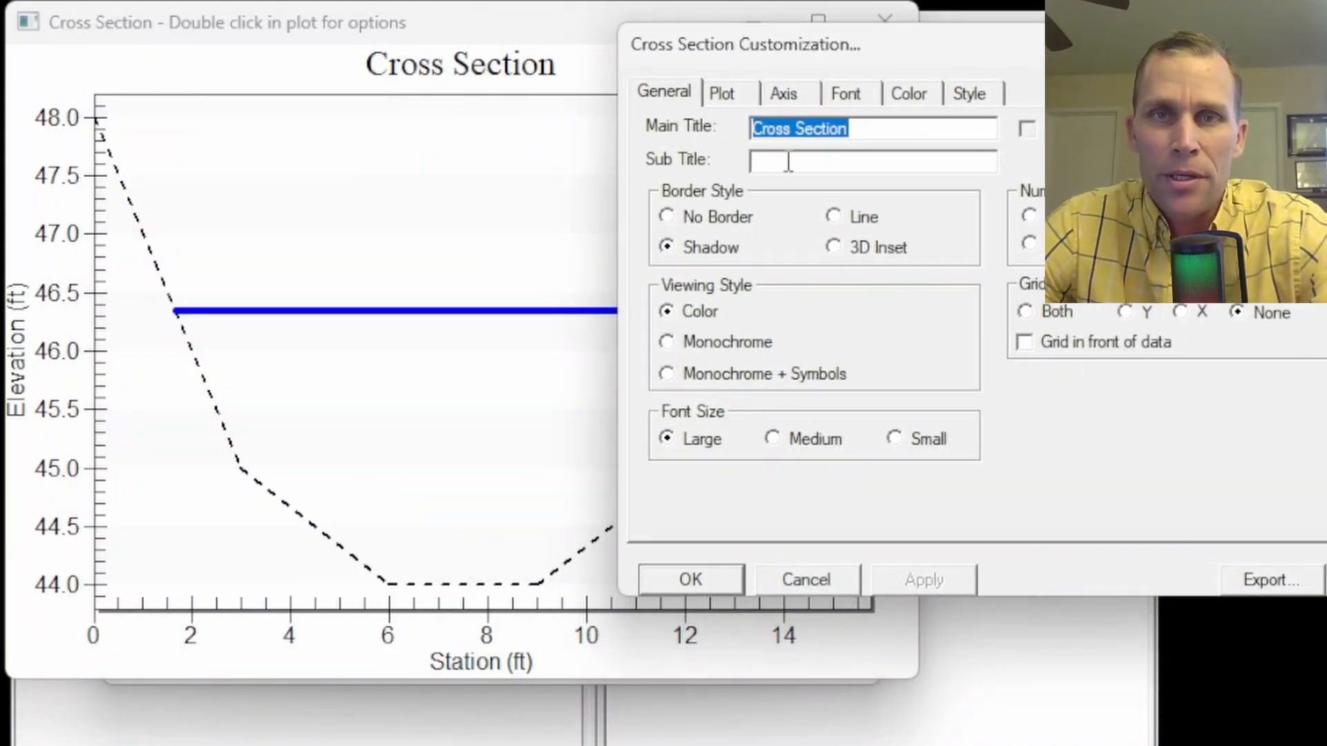